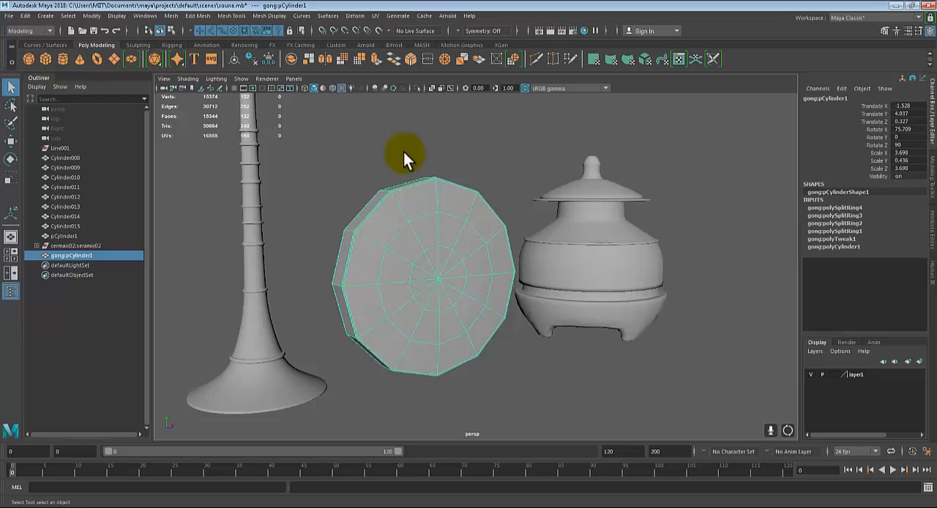
# Examine the horn, the gong and the lidded pot in the scene from several angles and distances
pyautogui.scroll(-4, 479, 281)
pyautogui.keyDown('alt'); pyautogui.moveTo(478, 283); pyautogui.dragTo(488, 280, button='middle'); pyautogui.keyUp('alt')
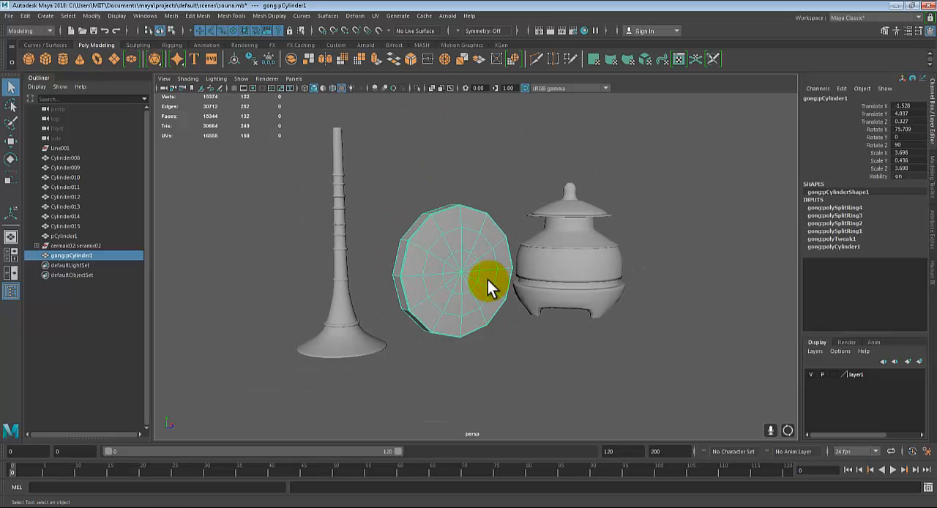
pyautogui.scroll(2, 487, 279)
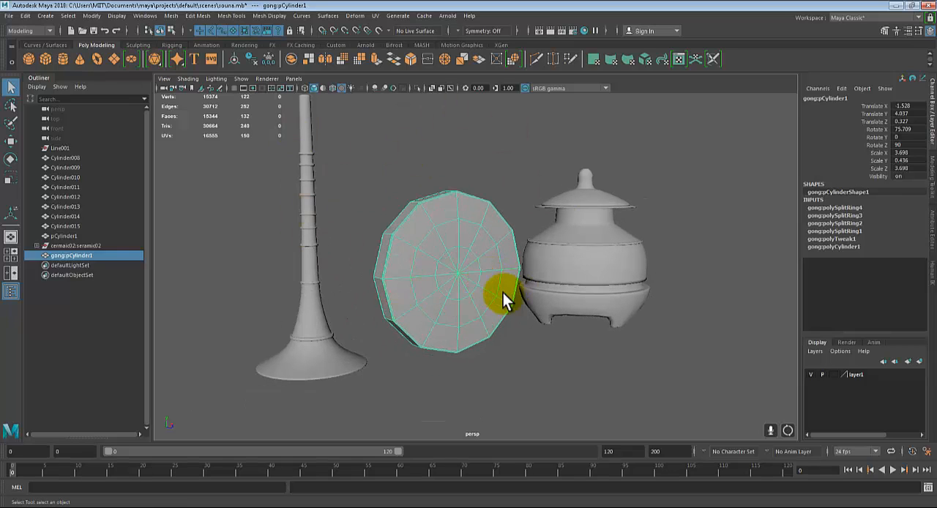
pyautogui.keyDown('alt'); pyautogui.moveTo(521, 273); pyautogui.dragTo(469, 275); pyautogui.keyUp('alt')
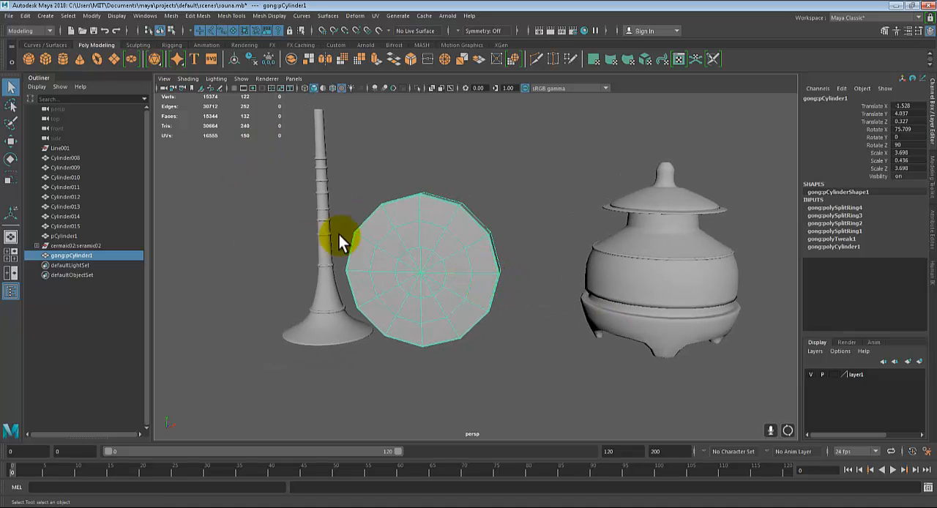
pyautogui.keyDown('alt'); pyautogui.moveTo(330, 320); pyautogui.dragTo(352, 286); pyautogui.keyUp('alt')
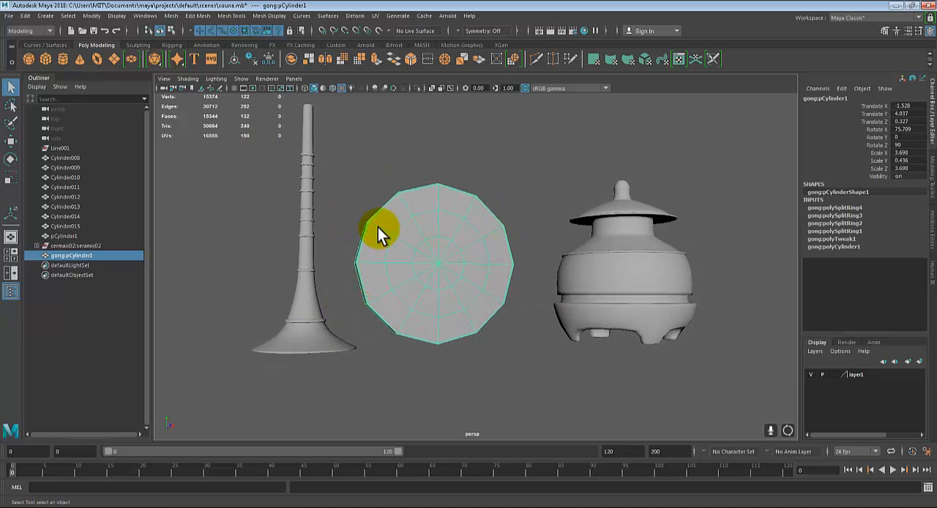
pyautogui.keyDown('alt'); pyautogui.moveTo(398, 252); pyautogui.dragTo(508, 253); pyautogui.keyUp('alt')
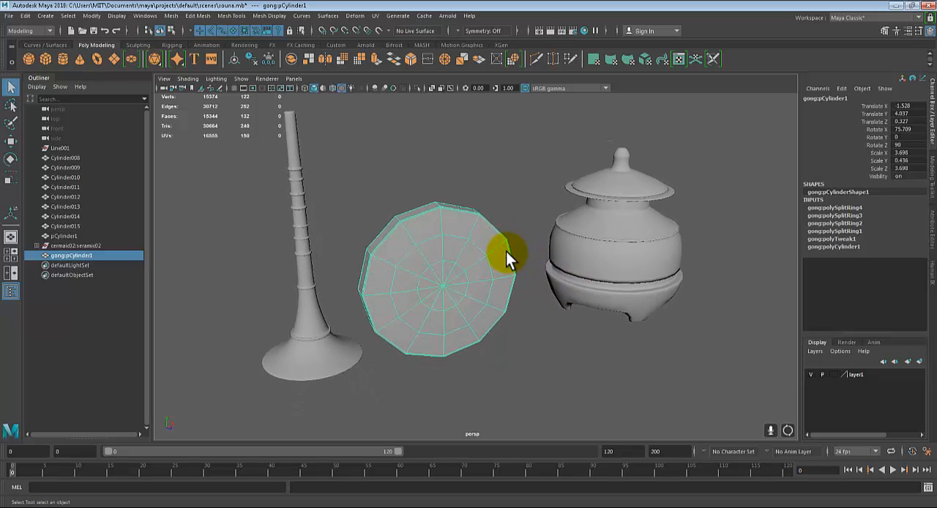
pyautogui.moveTo(523, 310)
pyautogui.keyDown('alt'); pyautogui.mouseDown()
pyautogui.moveTo(542, 302)
pyautogui.moveTo(525, 296)
pyautogui.mouseUp(); pyautogui.keyUp('alt')
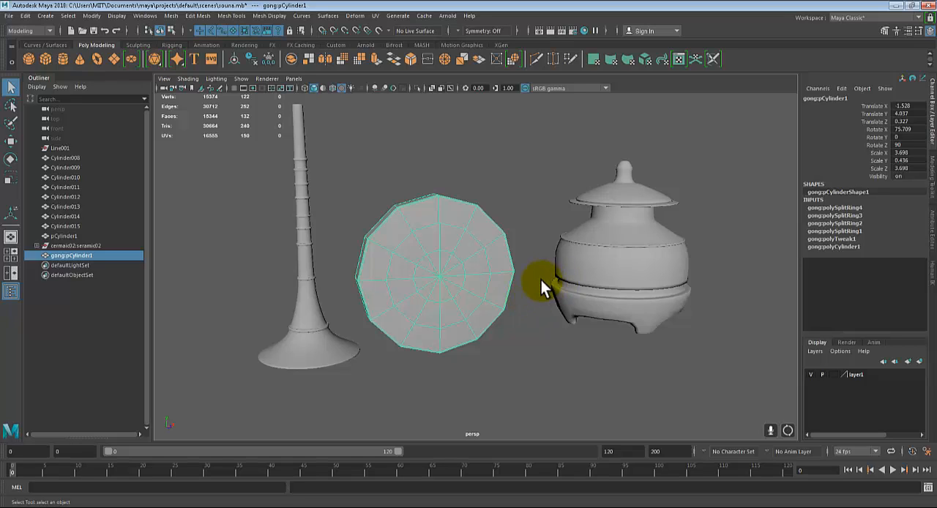
pyautogui.keyDown('alt'); pyautogui.moveTo(525, 369); pyautogui.dragTo(562, 364); pyautogui.keyUp('alt')
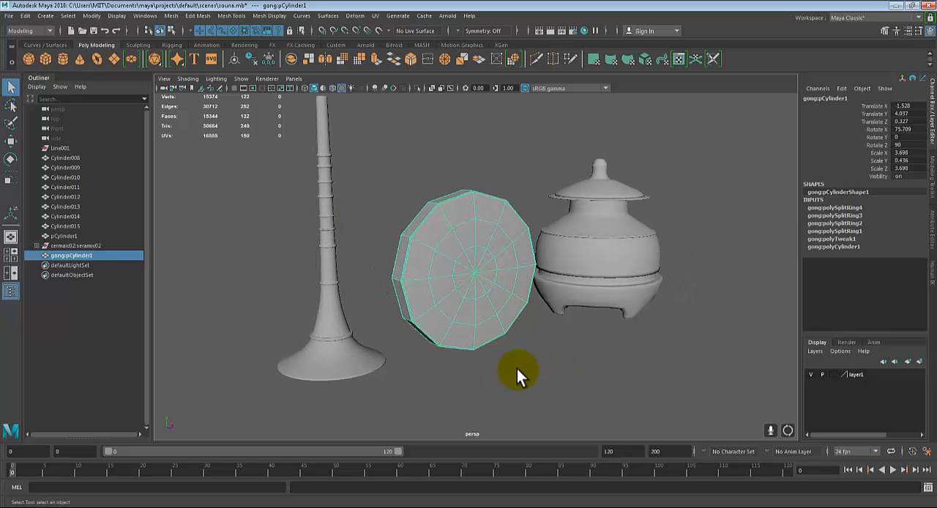
pyautogui.keyDown('alt'); pyautogui.moveTo(605, 385); pyautogui.dragTo(589, 378); pyautogui.keyUp('alt')
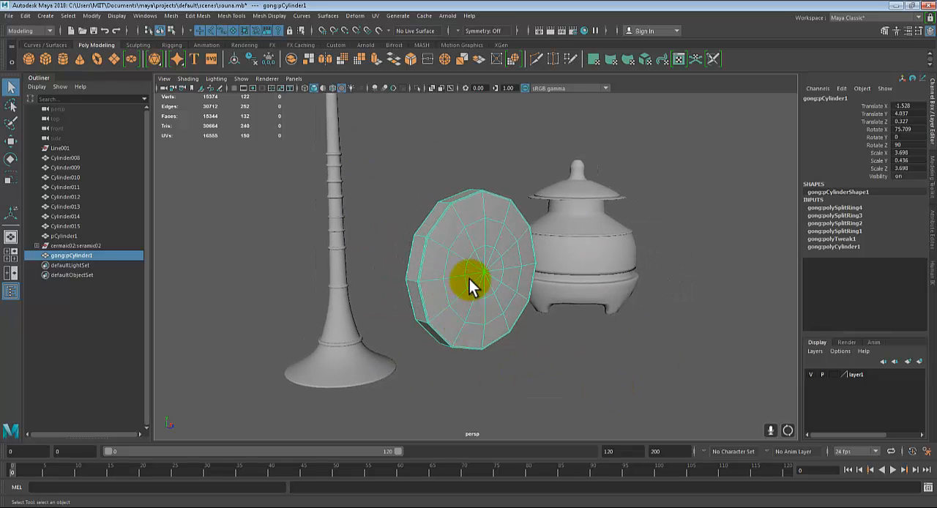
pyautogui.keyDown('alt'); pyautogui.moveTo(469, 279); pyautogui.dragTo(454, 299); pyautogui.keyUp('alt')
pyautogui.scroll(3, 454, 300)
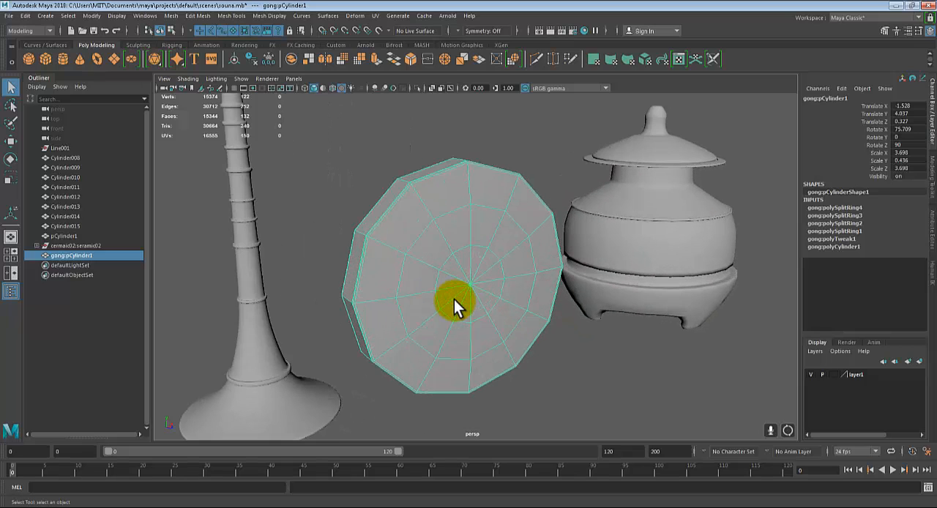
pyautogui.scroll(-2, 454, 299)
pyautogui.keyDown('alt'); pyautogui.moveTo(471, 298); pyautogui.dragTo(466, 301, button='middle'); pyautogui.keyUp('alt')
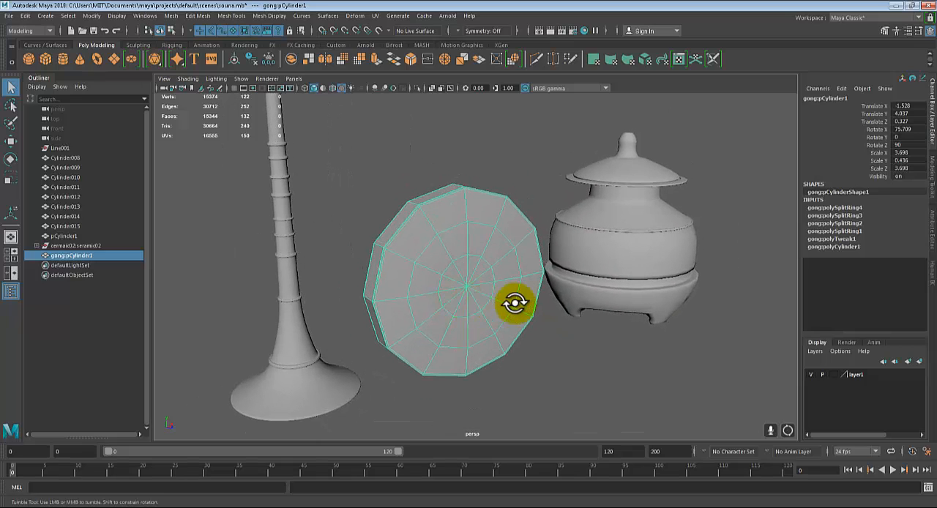
pyautogui.keyDown('alt'); pyautogui.moveTo(513, 299); pyautogui.dragTo(515, 301); pyautogui.keyUp('alt')
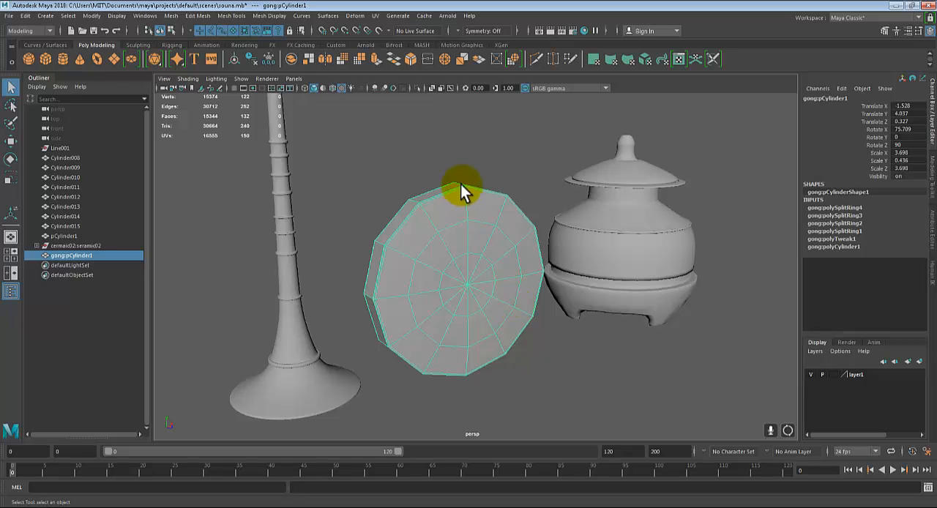
# Isolate the gong in the perspective view so the horn and the pot are hidden
pyautogui.click(483, 162)
pyautogui.click(506, 258)
pyautogui.hotkey('ctrl', '1')
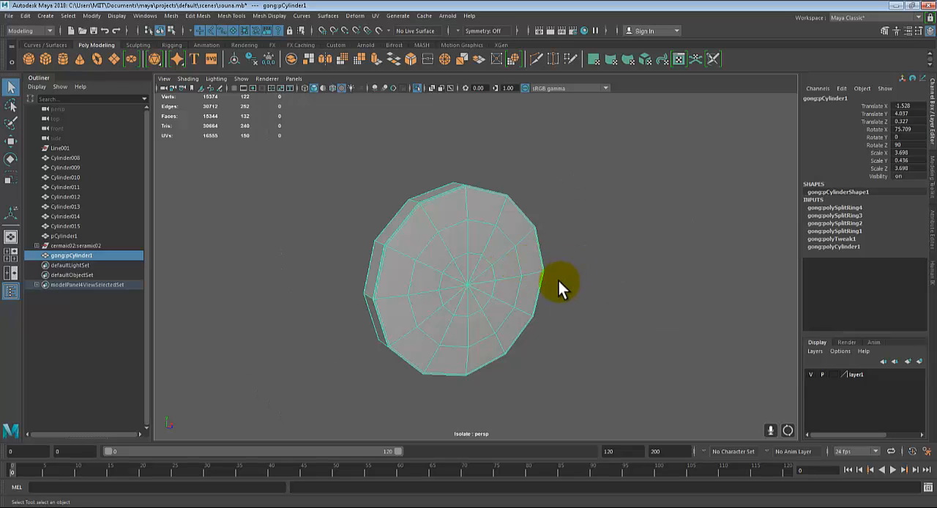
pyautogui.keyDown('alt'); pyautogui.moveTo(558, 281); pyautogui.dragTo(571, 280); pyautogui.keyUp('alt')
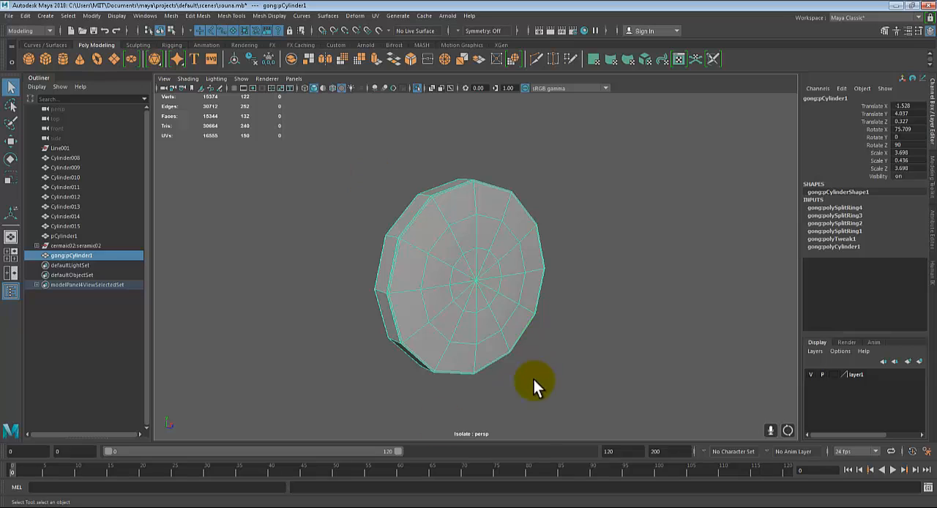
pyautogui.keyDown('alt'); pyautogui.moveTo(572, 380); pyautogui.dragTo(587, 358); pyautogui.keyUp('alt')
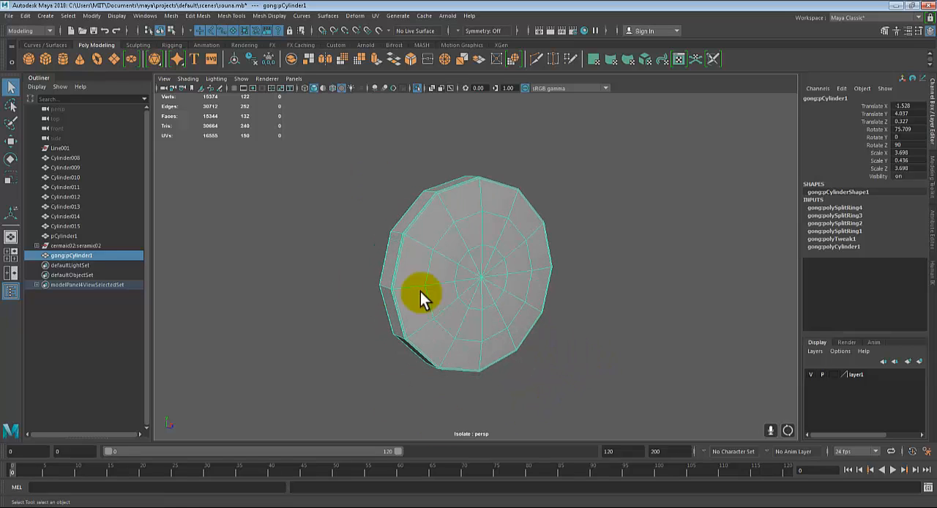
pyautogui.moveTo(420, 291)
pyautogui.keyDown('alt'); pyautogui.mouseDown()
pyautogui.moveTo(412, 283)
pyautogui.moveTo(421, 287)
pyautogui.mouseUp(); pyautogui.keyUp('alt')
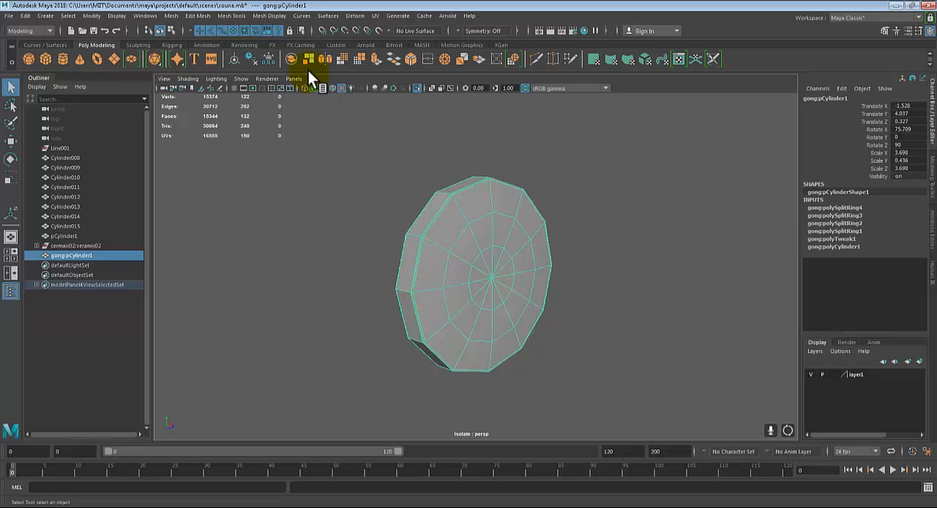
# Open the UV Editor for the gong and arrange it and the UV Toolkit on either side of the model
pyautogui.click(377, 16)
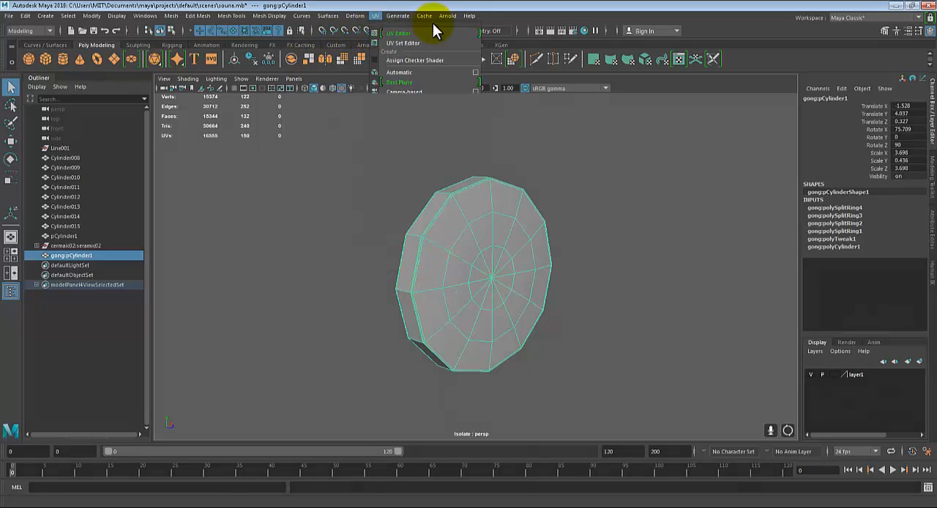
pyautogui.click(388, 32)
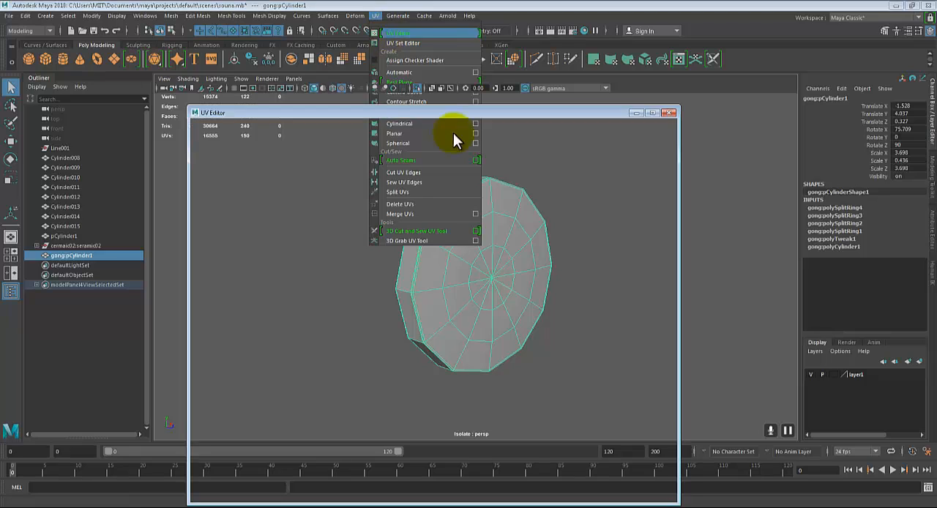
pyautogui.moveTo(333, 43); pyautogui.dragTo(198, 38)
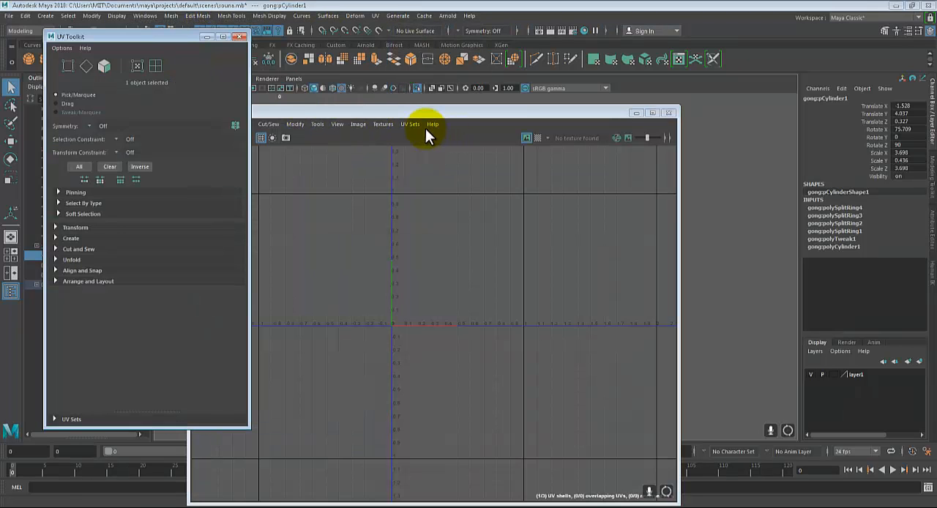
pyautogui.moveTo(132, 49); pyautogui.dragTo(70, 62)
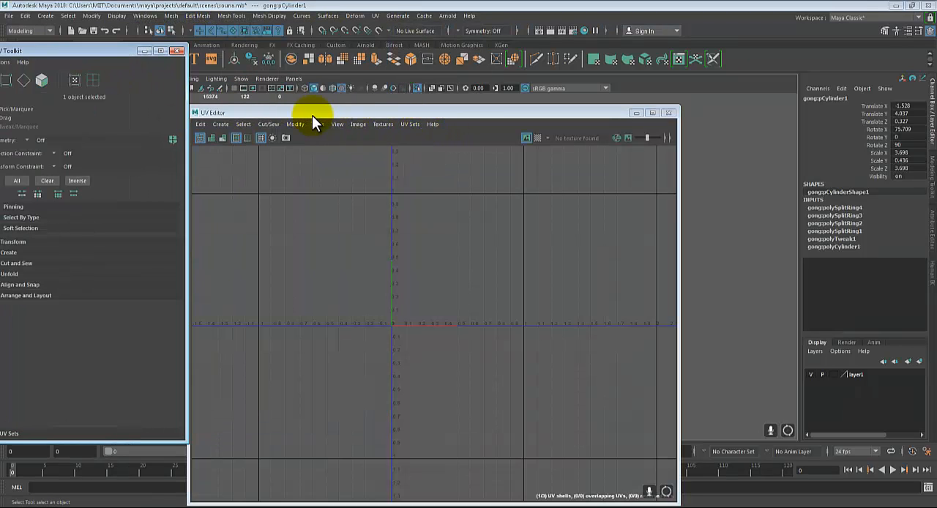
pyautogui.moveTo(312, 115); pyautogui.dragTo(713, 109)
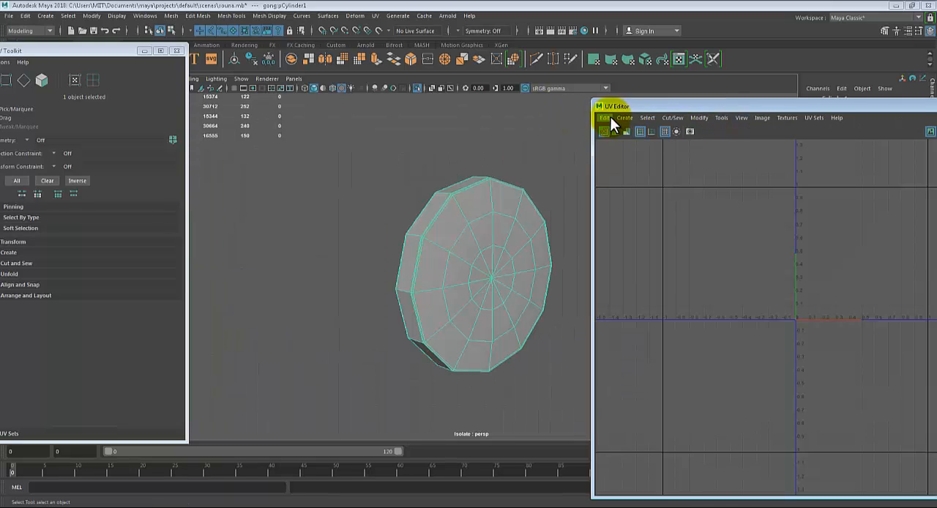
pyautogui.keyDown('alt'); pyautogui.moveTo(467, 241); pyautogui.dragTo(407, 234, button='middle'); pyautogui.keyUp('alt')
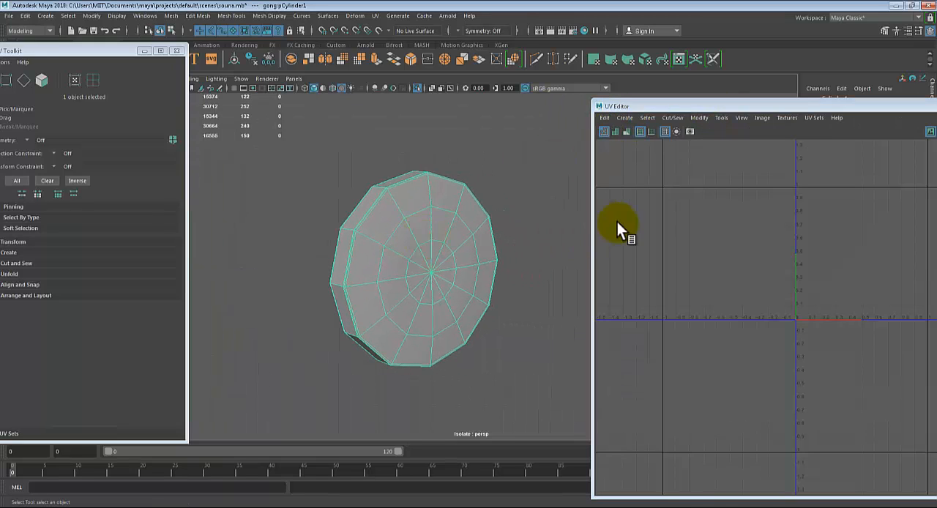
pyautogui.click(398, 204)
pyautogui.moveTo(820, 107); pyautogui.dragTo(725, 90)
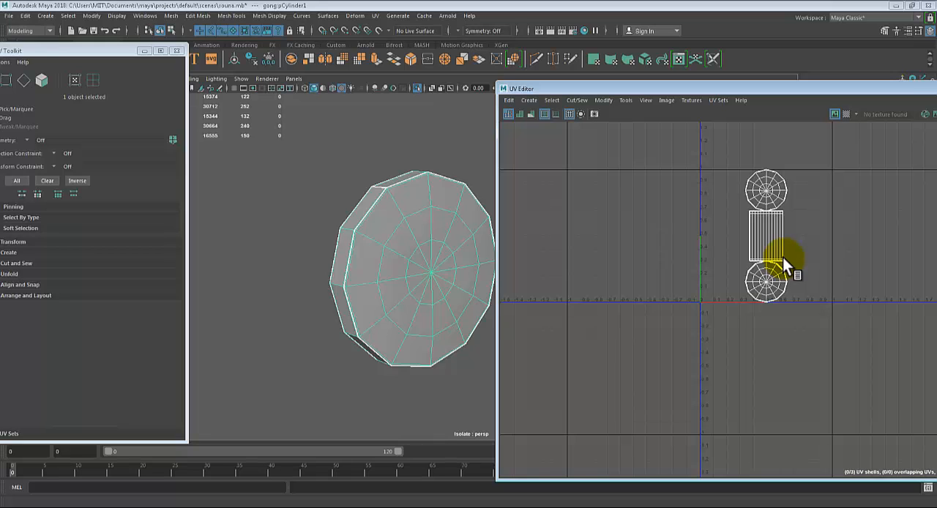
# Compare the gong's rim and both round faces with their shells in the UV layout
pyautogui.keyDown('alt'); pyautogui.moveTo(396, 253); pyautogui.dragTo(409, 195); pyautogui.keyUp('alt')
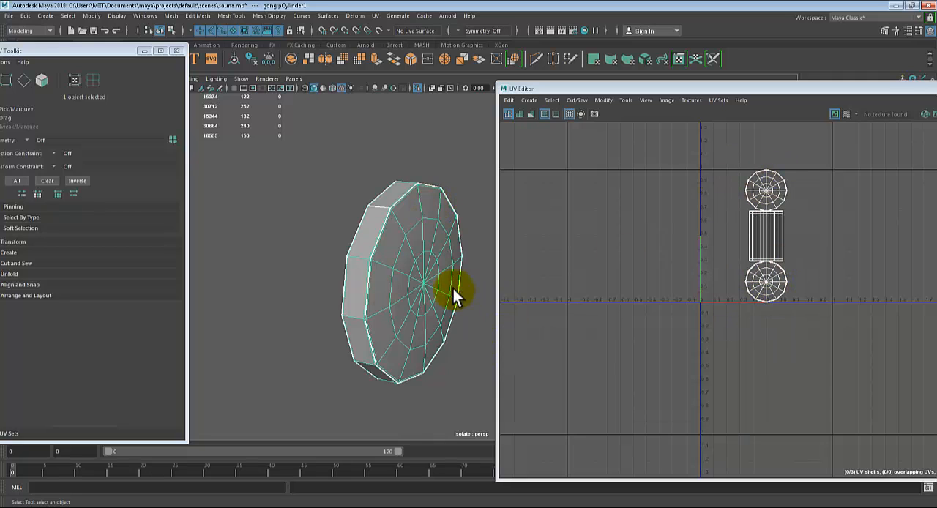
pyautogui.keyDown('alt'); pyautogui.moveTo(429, 310); pyautogui.dragTo(399, 289); pyautogui.keyUp('alt')
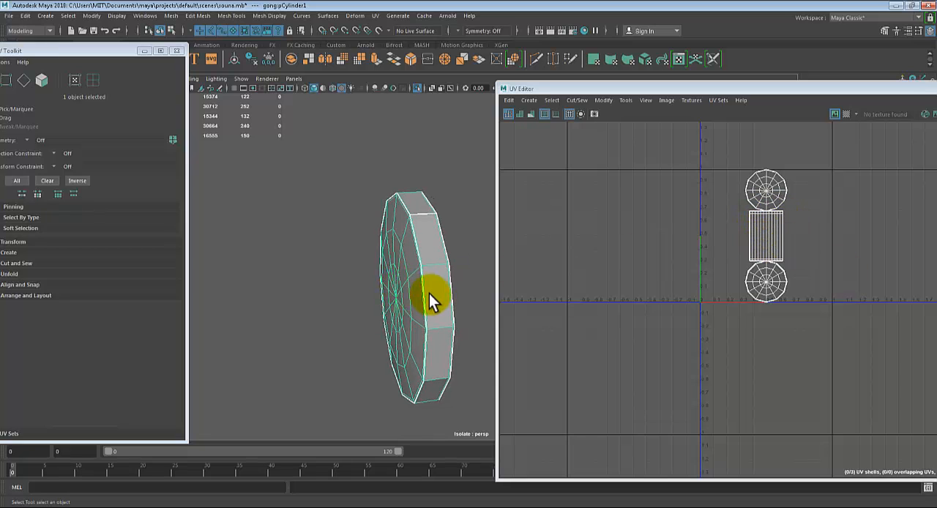
pyautogui.scroll(5, 429, 295)
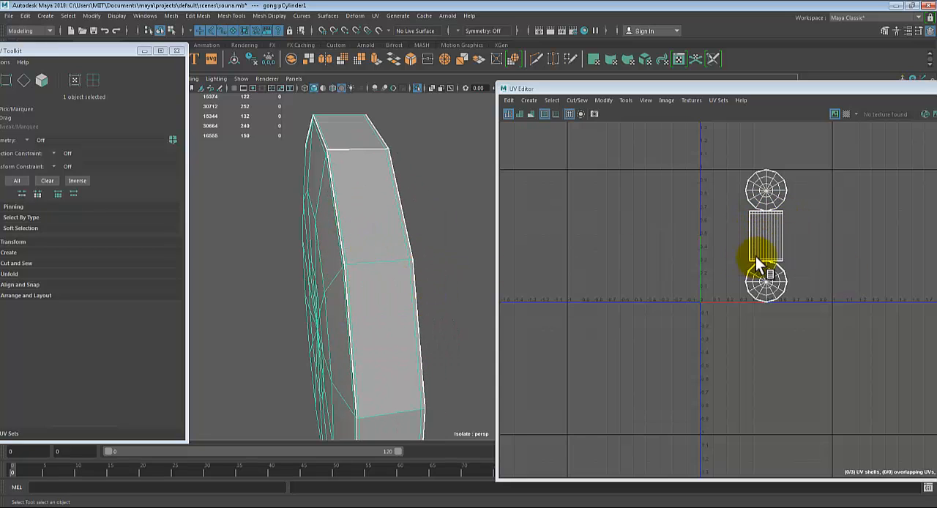
pyautogui.scroll(5, 775, 212)
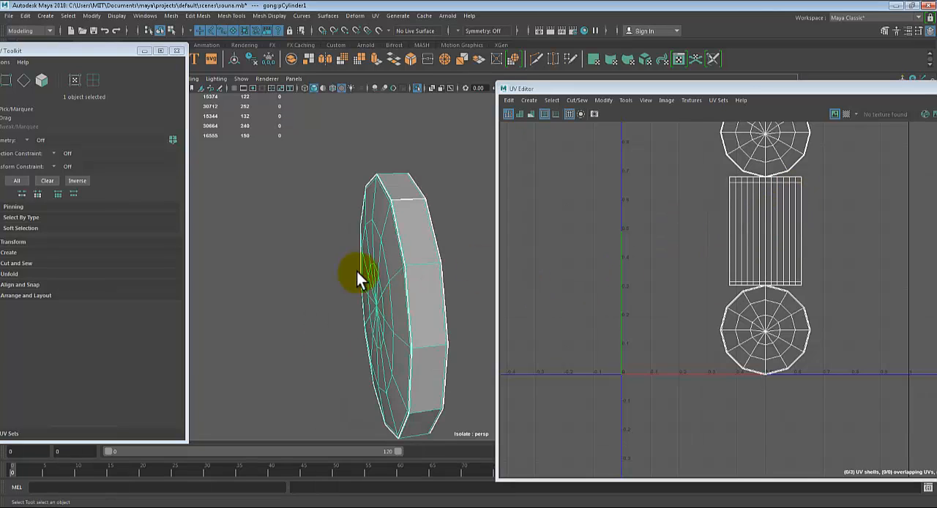
pyautogui.keyDown('alt'); pyautogui.moveTo(359, 273); pyautogui.dragTo(336, 266); pyautogui.keyUp('alt')
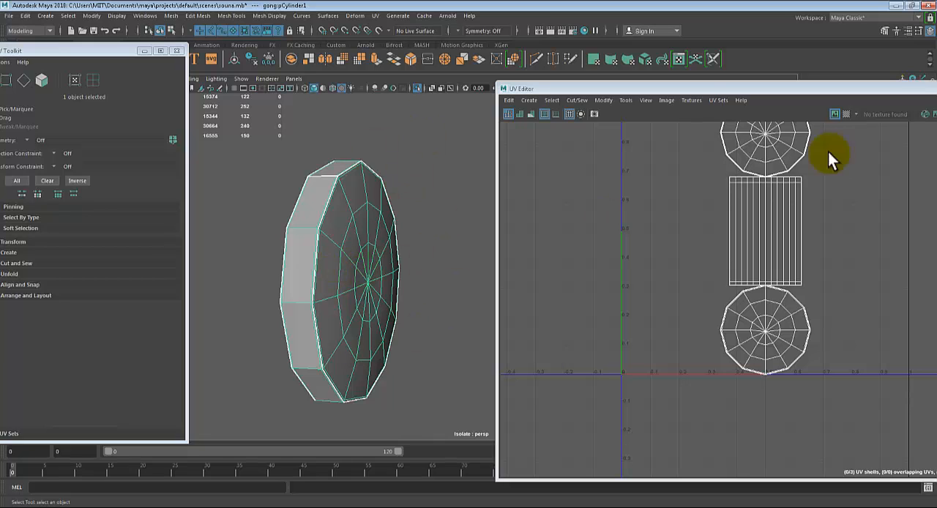
pyautogui.keyDown('alt'); pyautogui.moveTo(341, 271); pyautogui.dragTo(370, 259); pyautogui.keyUp('alt')
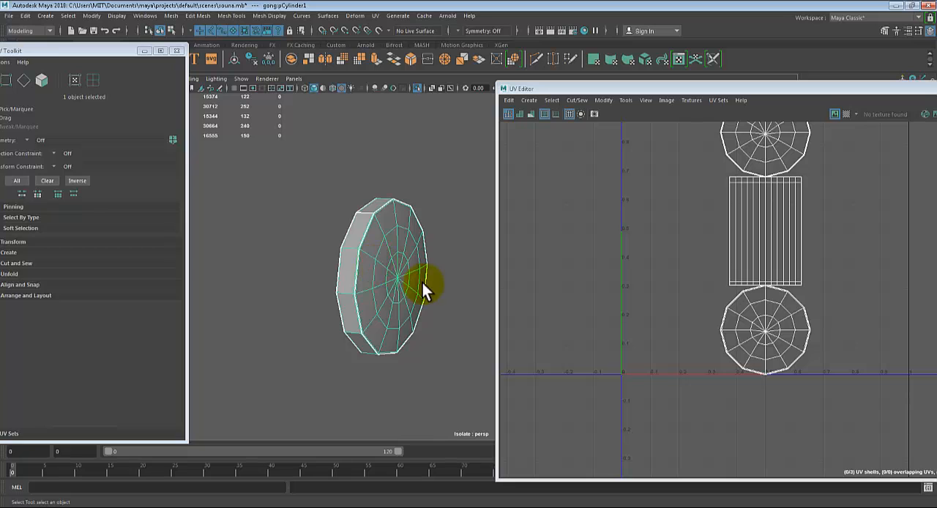
pyautogui.moveTo(422, 284)
pyautogui.keyDown('alt'); pyautogui.mouseDown()
pyautogui.moveTo(414, 290)
pyautogui.moveTo(424, 285)
pyautogui.mouseUp(); pyautogui.keyUp('alt')
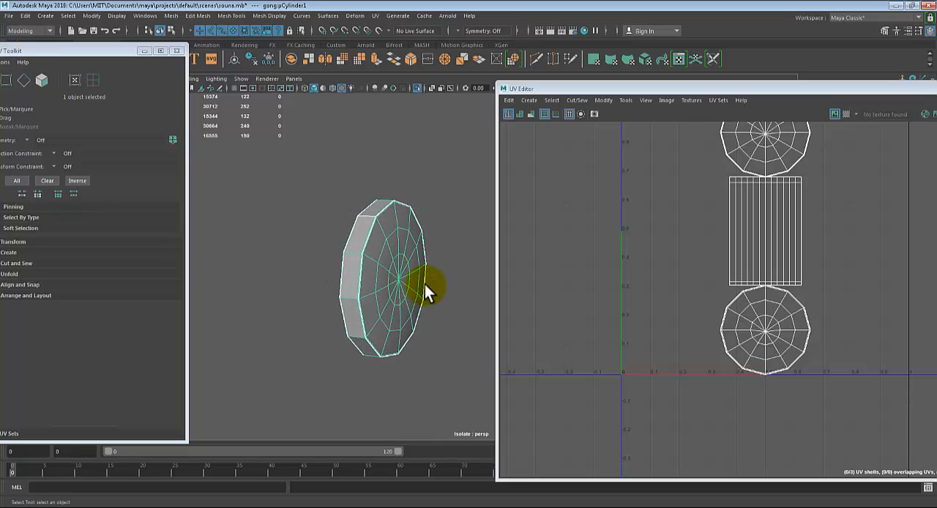
pyautogui.scroll(-3, 813, 213)
pyautogui.keyDown('alt'); pyautogui.moveTo(767, 210); pyautogui.dragTo(740, 251, button='middle'); pyautogui.keyUp('alt')
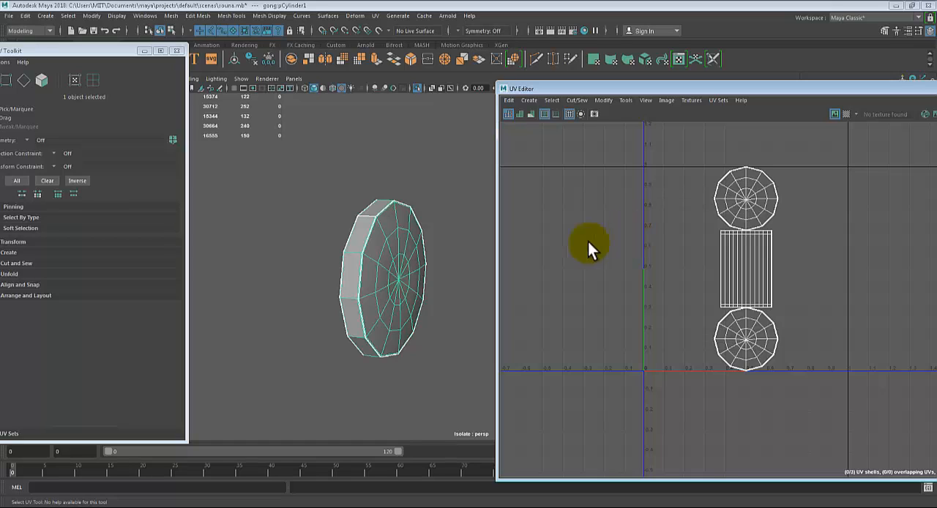
pyautogui.moveTo(383, 306)
pyautogui.keyDown('alt'); pyautogui.mouseDown()
pyautogui.moveTo(429, 303)
pyautogui.moveTo(373, 306)
pyautogui.mouseUp(); pyautogui.keyUp('alt')
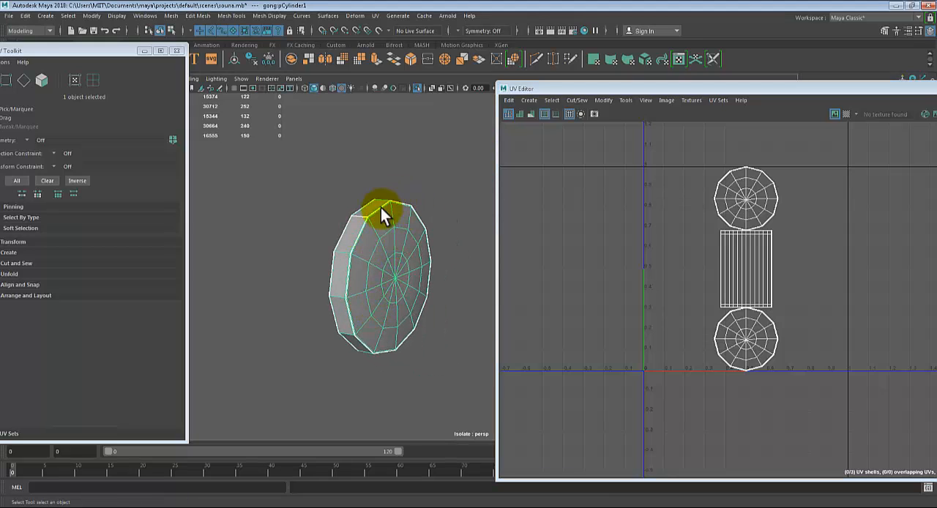
pyautogui.keyDown('alt'); pyautogui.moveTo(364, 280); pyautogui.dragTo(347, 221); pyautogui.keyUp('alt')
pyautogui.keyDown('alt'); pyautogui.moveTo(395, 296); pyautogui.dragTo(378, 300); pyautogui.keyUp('alt')
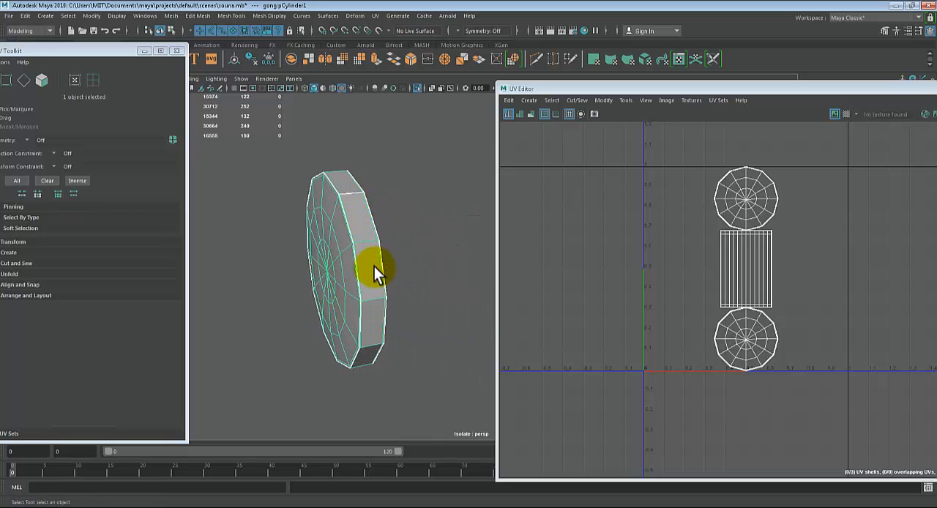
pyautogui.moveTo(374, 267)
pyautogui.keyDown('alt'); pyautogui.mouseDown()
pyautogui.moveTo(372, 278)
pyautogui.moveTo(334, 272)
pyautogui.moveTo(364, 278)
pyautogui.mouseUp(); pyautogui.keyUp('alt')
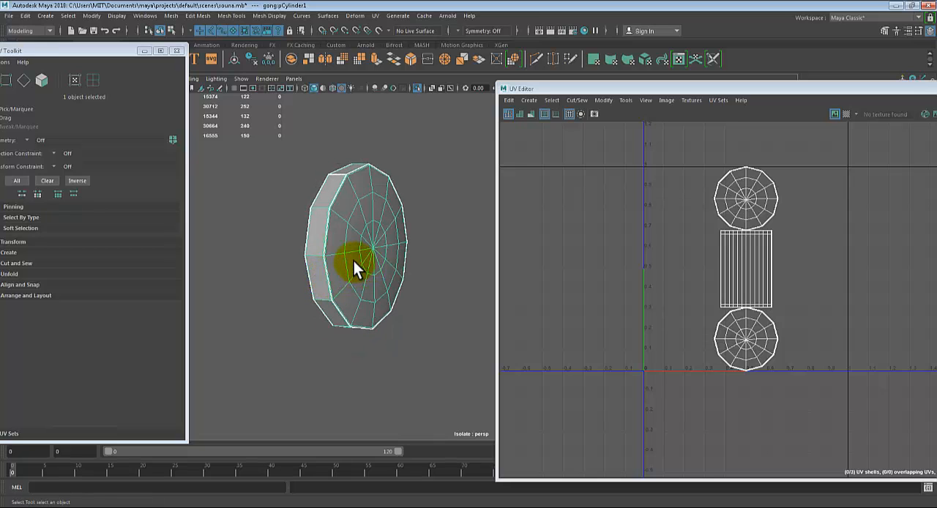
# Select the complete outermost ring of faces on the gong's round front side
pyautogui.keyDown('alt'); pyautogui.moveTo(380, 206); pyautogui.dragTo(433, 255); pyautogui.keyUp('alt')
pyautogui.moveTo(393, 189)
pyautogui.mouseDown(button='right')
pyautogui.moveTo(392, 211)
pyautogui.moveTo(403, 180)
pyautogui.mouseUp(button='right')
pyautogui.click(403, 180)
pyautogui.scroll(5, 426, 220)
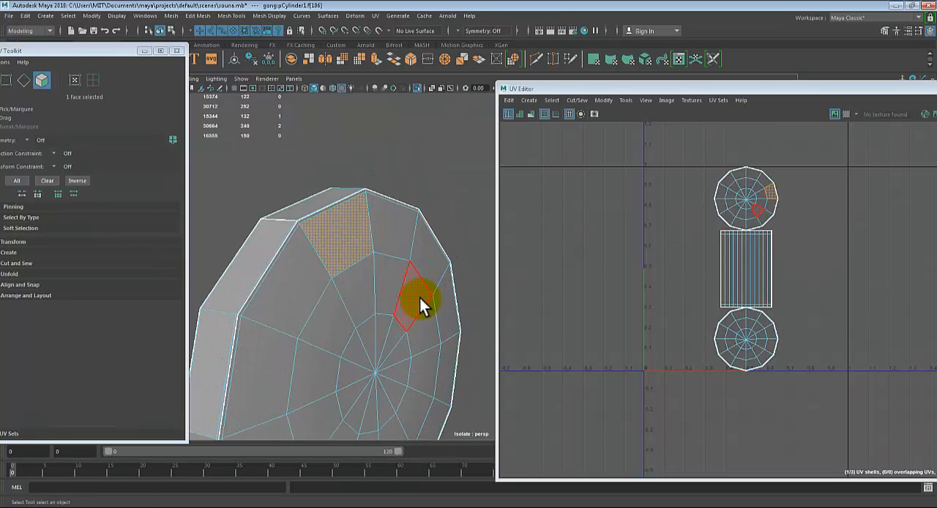
pyautogui.keyDown('shift'); pyautogui.doubleClick(401, 220); pyautogui.keyUp('shift')
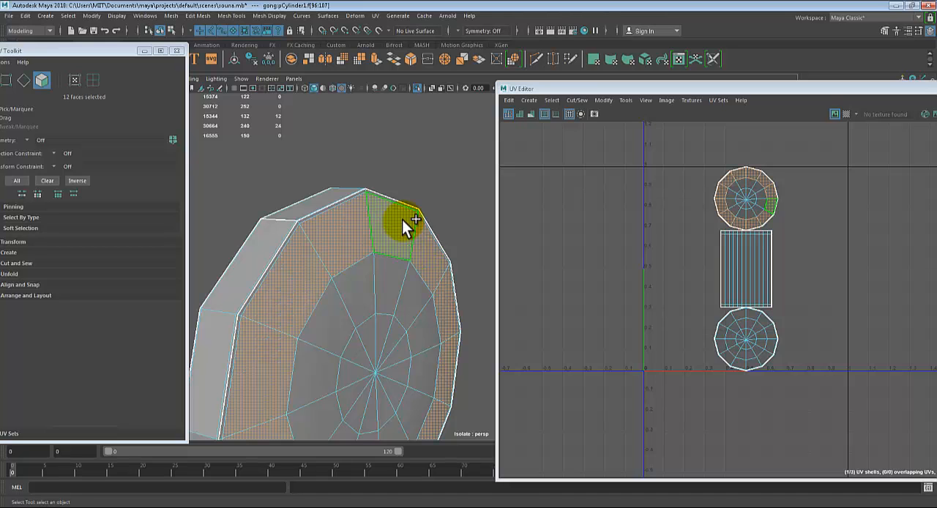
# Add the second ring of faces on the gong's round front side to the face selection
pyautogui.keyDown('alt'); pyautogui.moveTo(398, 240); pyautogui.dragTo(388, 224, button='middle'); pyautogui.keyUp('alt')
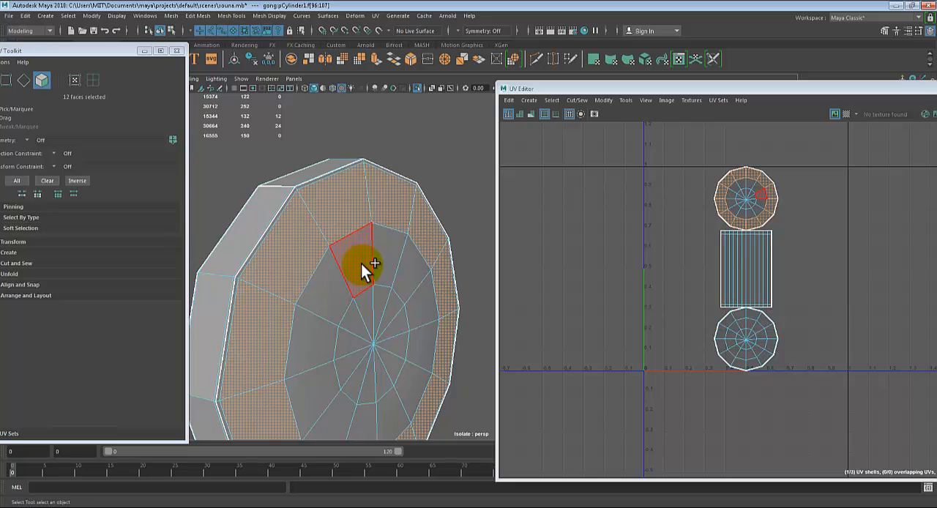
pyautogui.keyDown('shift'); pyautogui.click(363, 264); pyautogui.keyUp('shift')
pyautogui.keyDown('shift'); pyautogui.doubleClick(385, 262); pyautogui.keyUp('shift')
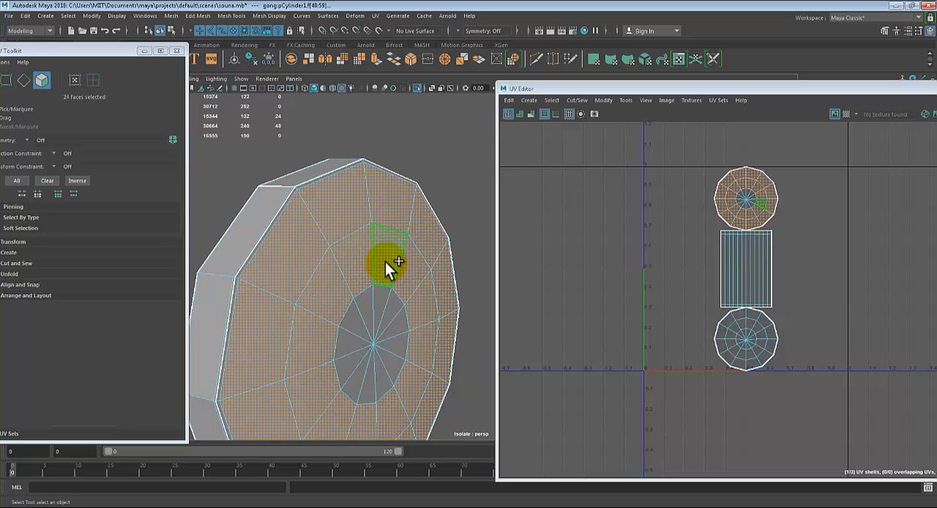
# Add all the triangular faces around the centre of the gong's front side to the selection
pyautogui.keyDown('alt'); pyautogui.moveTo(385, 262); pyautogui.dragTo(389, 320); pyautogui.keyUp('alt')
pyautogui.scroll(3, 382, 271)
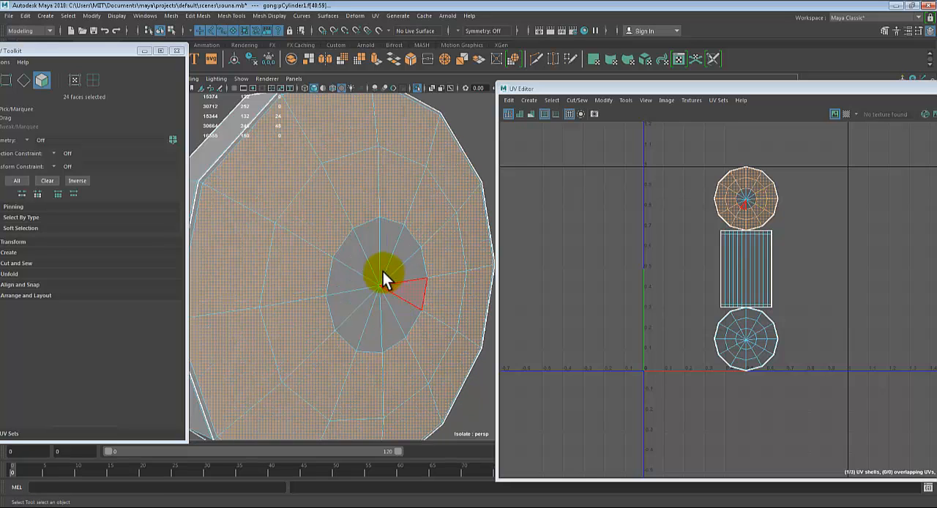
pyautogui.keyDown('shift'); pyautogui.click(369, 253); pyautogui.keyUp('shift')
pyautogui.keyDown('shift'); pyautogui.click(384, 245); pyautogui.keyUp('shift')
pyautogui.keyDown('shift'); pyautogui.click(410, 257); pyautogui.keyUp('shift')
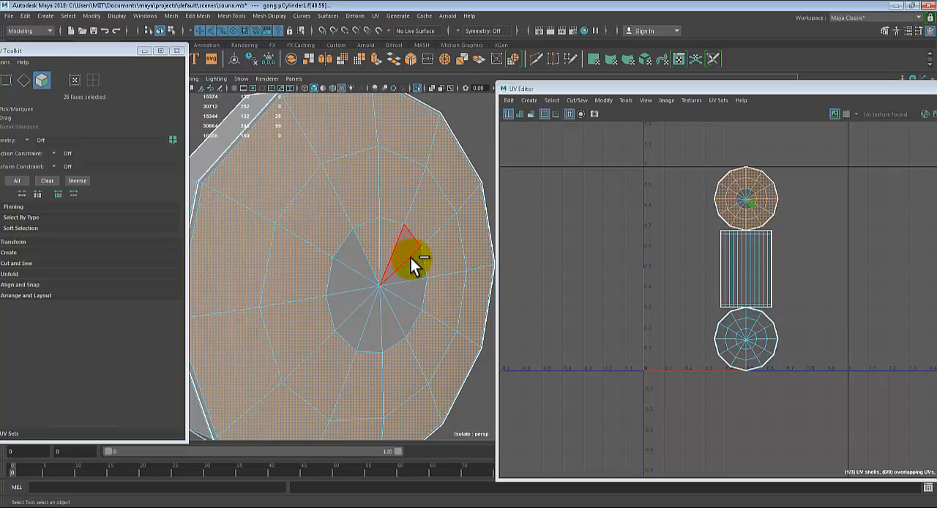
pyautogui.keyDown('shift'); pyautogui.click(416, 271); pyautogui.keyUp('shift')
pyautogui.keyDown('shift'); pyautogui.click(416, 293); pyautogui.keyUp('shift')
pyautogui.keyDown('shift'); pyautogui.click(406, 328); pyautogui.keyUp('shift')
pyautogui.keyDown('shift'); pyautogui.click(393, 330); pyautogui.keyUp('shift')
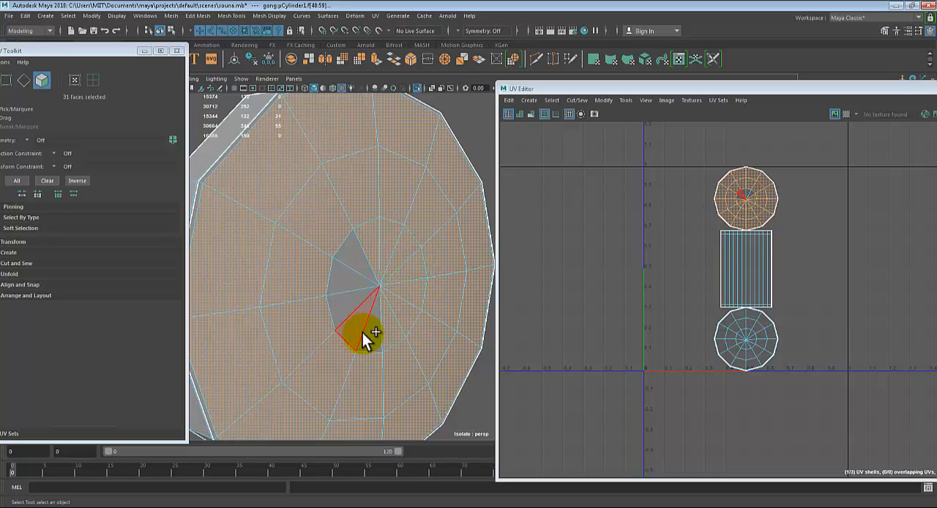
pyautogui.keyDown('shift'); pyautogui.click(364, 333); pyautogui.keyUp('shift')
pyautogui.keyDown('shift'); pyautogui.click(357, 330); pyautogui.keyUp('shift')
pyautogui.keyDown('shift'); pyautogui.click(343, 304); pyautogui.keyUp('shift')
pyautogui.keyDown('shift'); pyautogui.click(344, 272); pyautogui.keyUp('shift')
pyautogui.keyDown('shift'); pyautogui.click(353, 254); pyautogui.keyUp('shift')
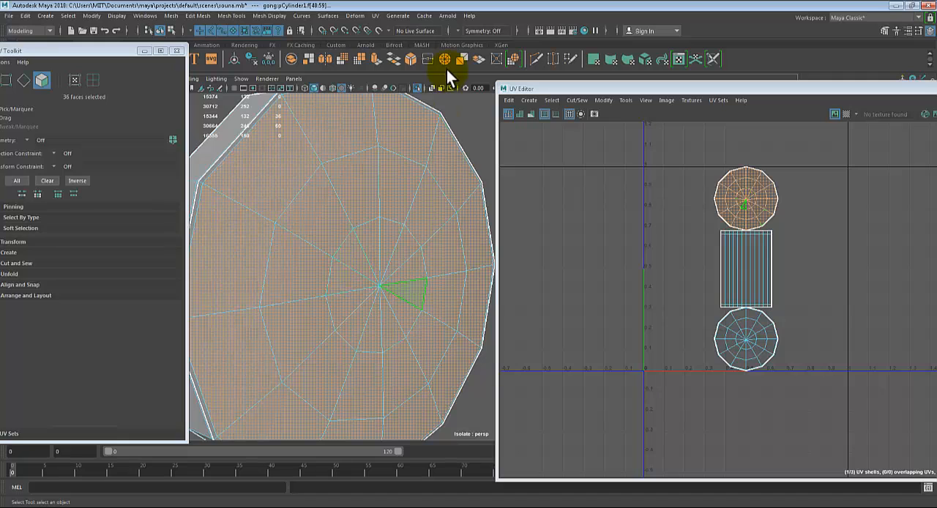
# Add the narrow ring of bevel faces along the front side's outer edge to the selection
pyautogui.keyDown('alt'); pyautogui.moveTo(417, 228); pyautogui.dragTo(496, 310, button='middle'); pyautogui.keyUp('alt')
pyautogui.scroll(3, 431, 273)
pyautogui.keyDown('alt'); pyautogui.moveTo(366, 260); pyautogui.dragTo(454, 295, button='middle'); pyautogui.keyUp('alt')
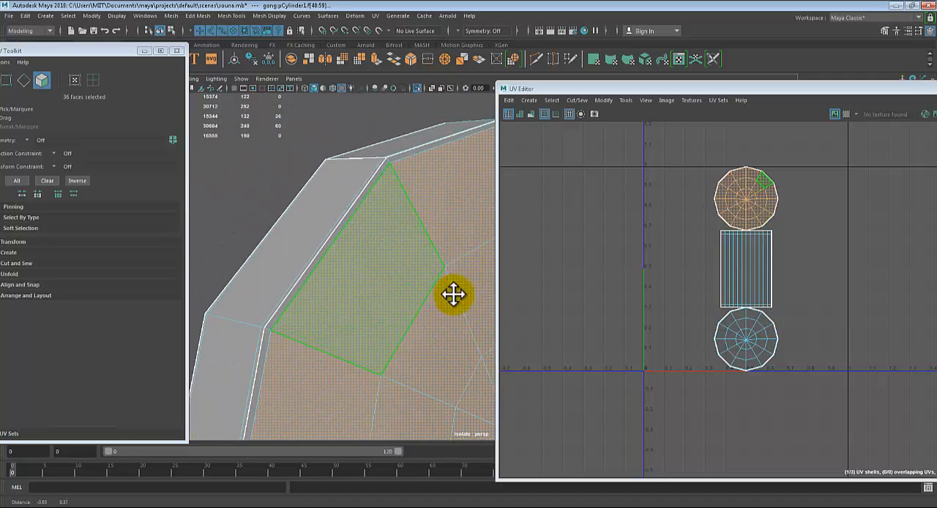
pyautogui.keyDown('alt'); pyautogui.moveTo(455, 295); pyautogui.dragTo(437, 286); pyautogui.keyUp('alt')
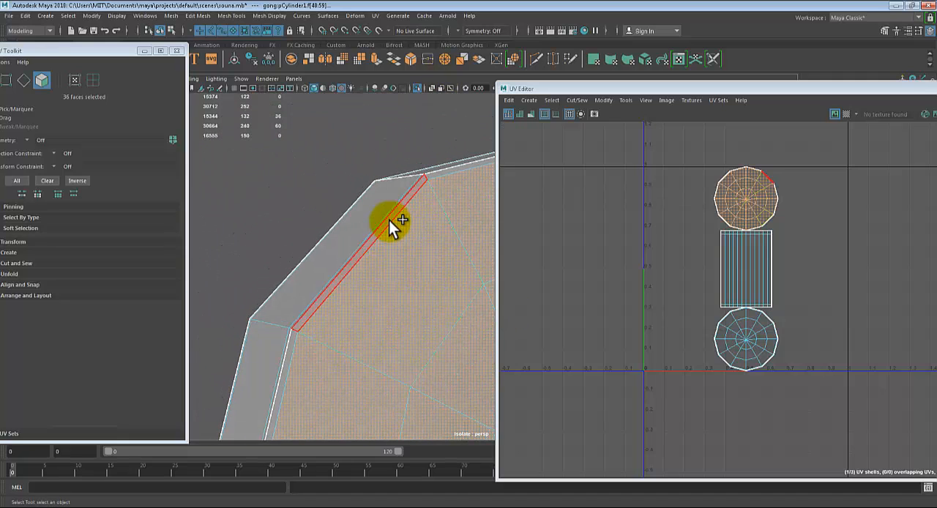
pyautogui.keyDown('shift'); pyautogui.click(390, 222); pyautogui.keyUp('shift')
pyautogui.keyDown('shift'); pyautogui.doubleClick(432, 176); pyautogui.keyUp('shift')
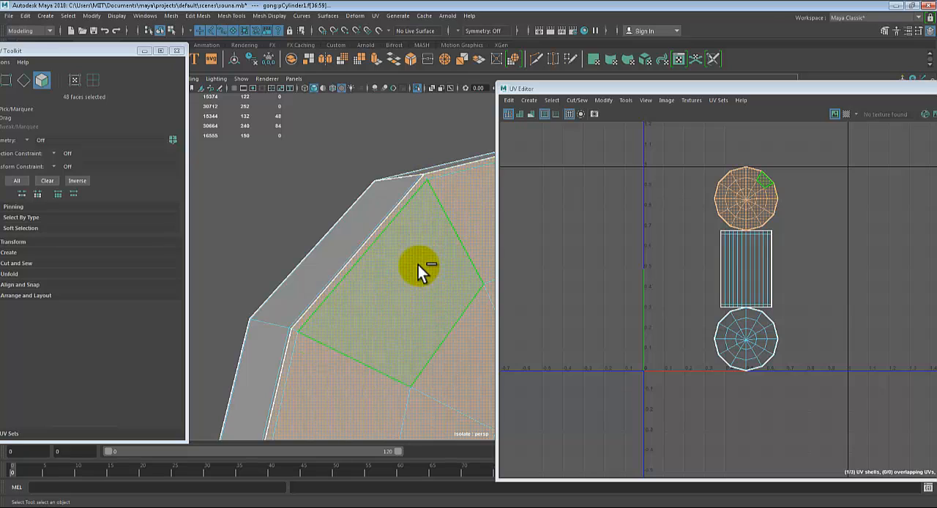
# Check around the gong's whole front edge that every front face and bevel face is selected
pyautogui.scroll(-3, 410, 275)
pyautogui.keyDown('alt'); pyautogui.moveTo(388, 301); pyautogui.dragTo(318, 192, button='middle'); pyautogui.keyUp('alt')
pyautogui.keyDown('alt'); pyautogui.moveTo(371, 297); pyautogui.dragTo(299, 157, button='middle'); pyautogui.keyUp('alt')
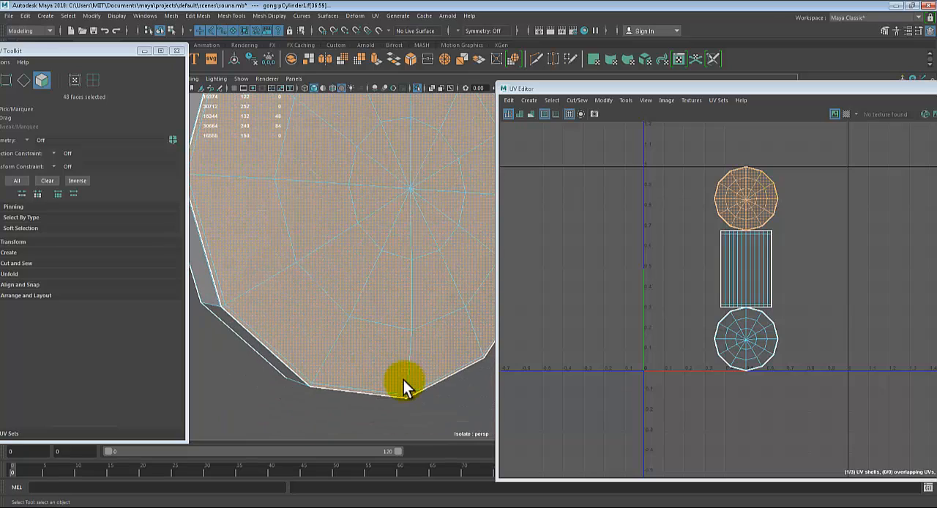
pyautogui.keyDown('alt'); pyautogui.moveTo(363, 284); pyautogui.dragTo(383, 293); pyautogui.keyUp('alt')
pyautogui.keyDown('alt'); pyautogui.moveTo(383, 293); pyautogui.dragTo(412, 301, button='middle'); pyautogui.keyUp('alt')
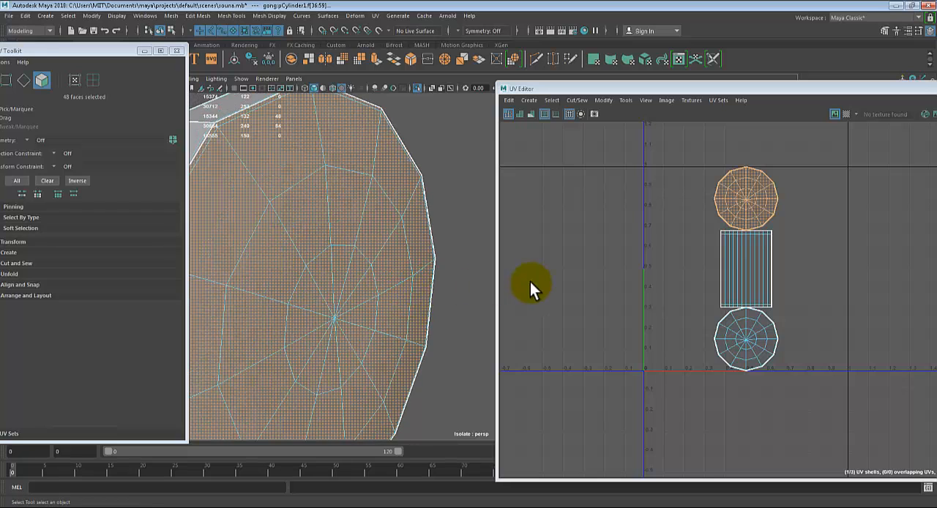
pyautogui.scroll(-4, 315, 195)
pyautogui.keyDown('alt'); pyautogui.moveTo(316, 200); pyautogui.dragTo(326, 162, button='middle'); pyautogui.keyUp('alt')
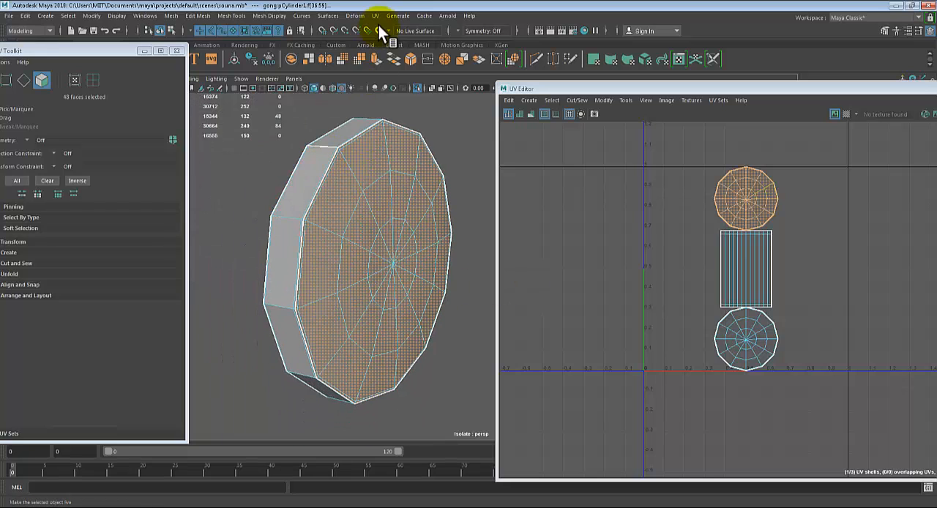
pyautogui.click(375, 15)
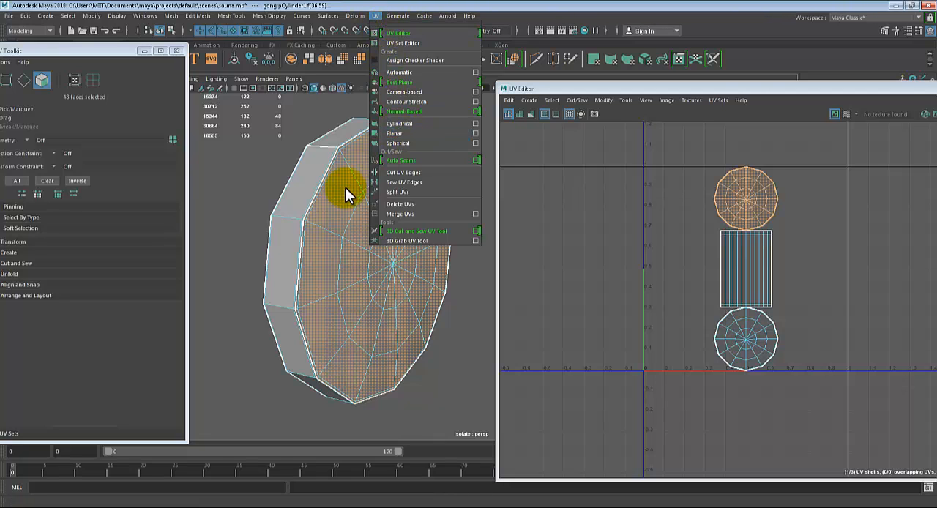
pyautogui.keyDown('alt'); pyautogui.moveTo(338, 210); pyautogui.dragTo(347, 213); pyautogui.keyUp('alt')
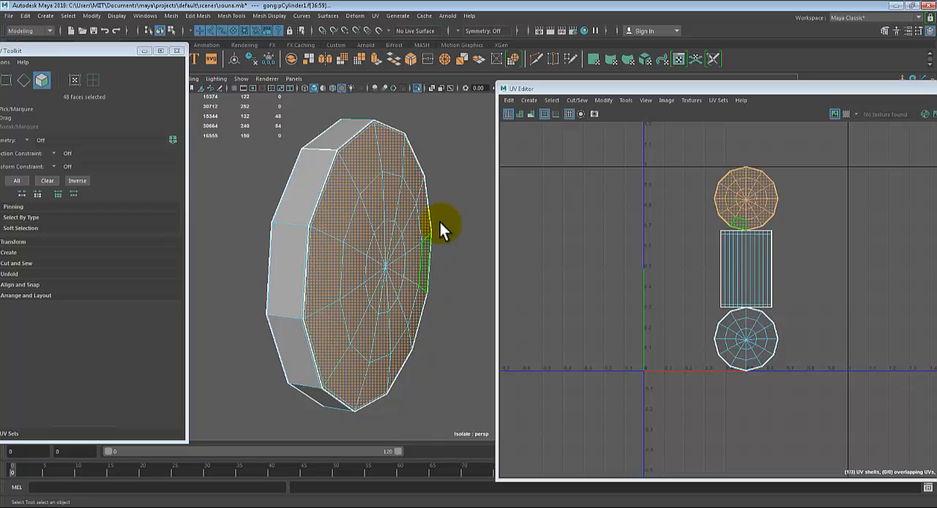
pyautogui.keyDown('alt'); pyautogui.moveTo(418, 271); pyautogui.dragTo(424, 219); pyautogui.keyUp('alt')
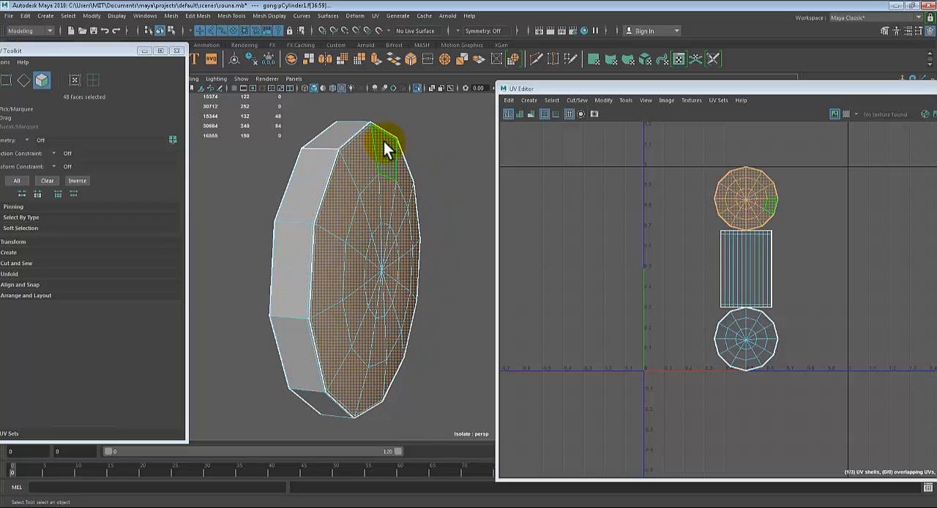
pyautogui.keyDown('alt'); pyautogui.moveTo(368, 240); pyautogui.dragTo(391, 274); pyautogui.keyUp('alt')
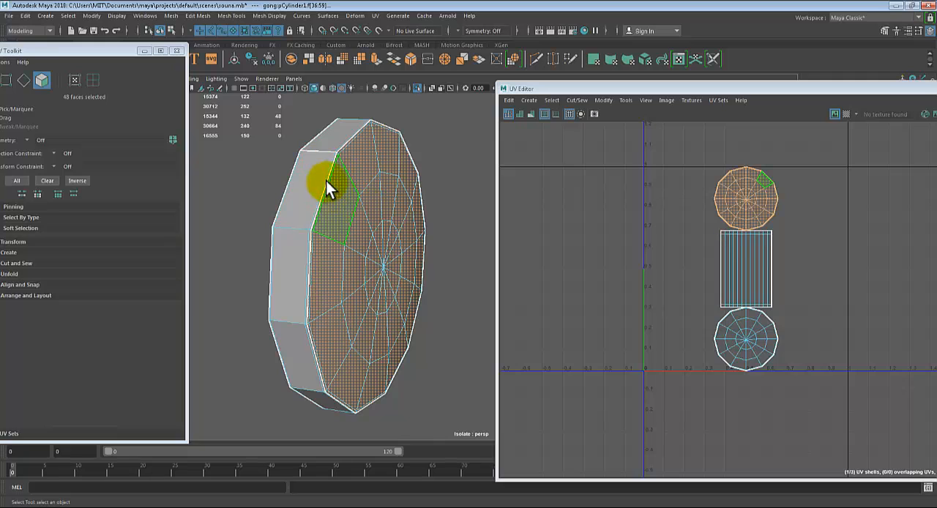
pyautogui.keyDown('alt'); pyautogui.moveTo(340, 249); pyautogui.dragTo(547, 311, button='middle'); pyautogui.keyUp('alt')
pyautogui.keyDown('alt'); pyautogui.moveTo(366, 273); pyautogui.dragTo(264, 272, button='middle'); pyautogui.keyUp('alt')
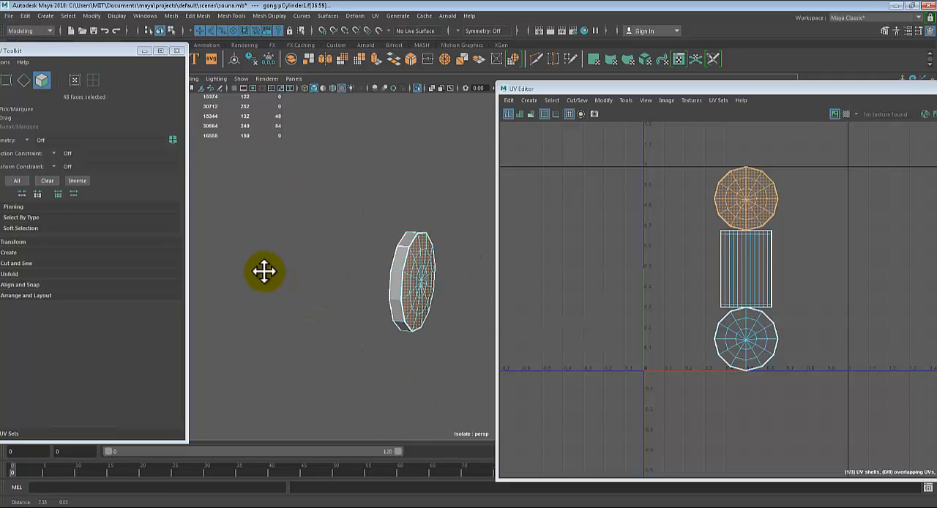
pyautogui.keyDown('alt'); pyautogui.moveTo(263, 272); pyautogui.dragTo(336, 261, button='right'); pyautogui.keyUp('alt')
pyautogui.keyDown('alt'); pyautogui.moveTo(336, 261); pyautogui.dragTo(368, 248, button='middle'); pyautogui.keyUp('alt')
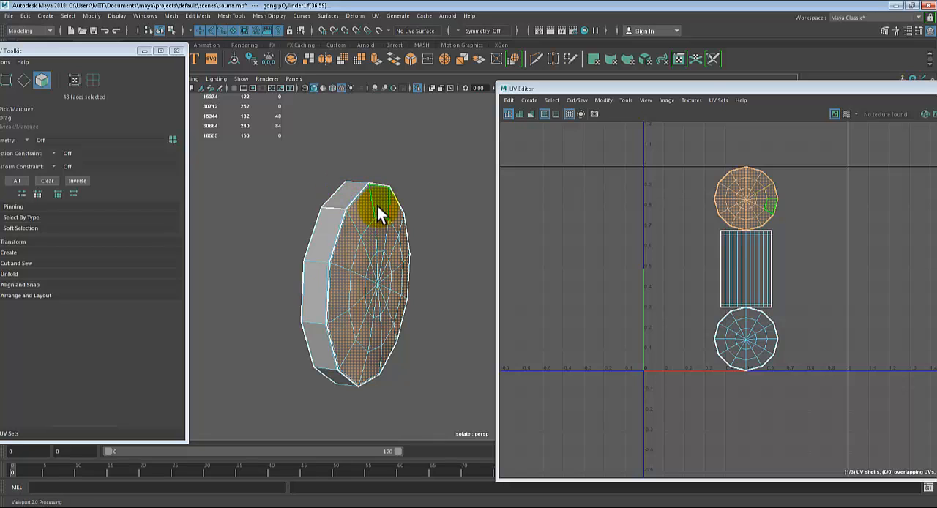
# Open the Planar mapping options, uncover the viewport's axis indicator to compare the gong's orientation, and project from the Z axis
pyautogui.click(373, 15)
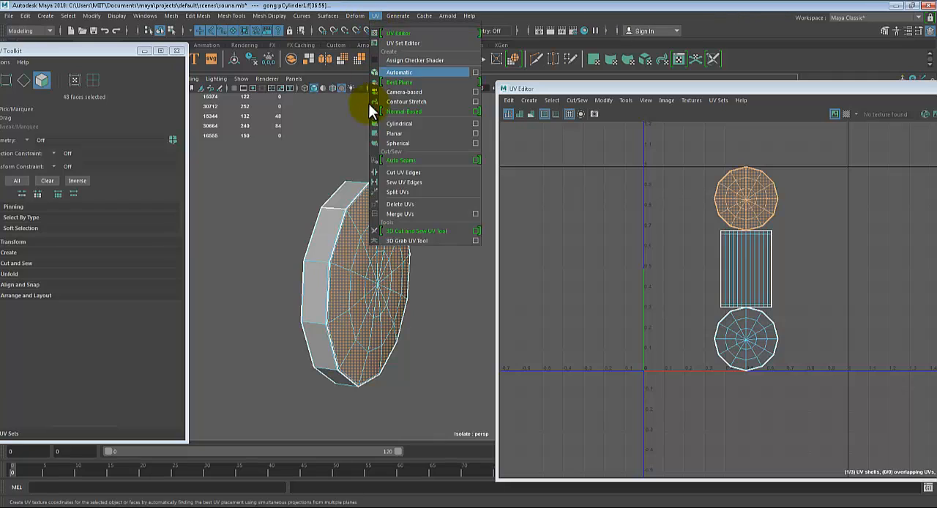
pyautogui.click(475, 134)
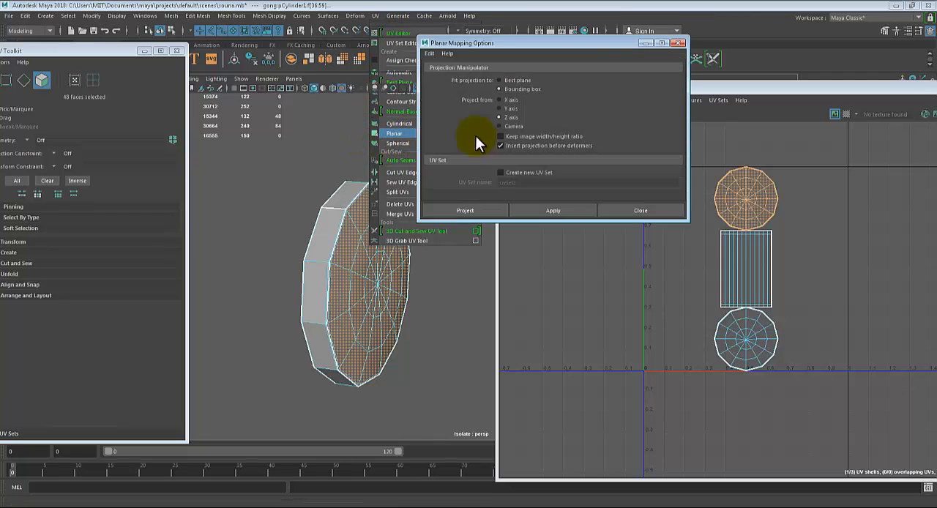
pyautogui.moveTo(75, 53); pyautogui.dragTo(803, 33)
pyautogui.keyDown('alt'); pyautogui.moveTo(315, 214); pyautogui.dragTo(278, 293); pyautogui.keyUp('alt')
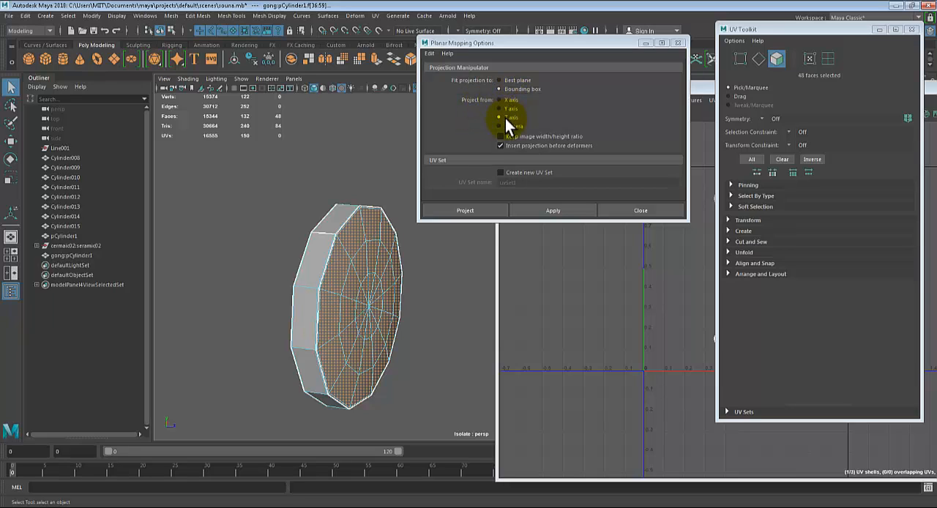
pyautogui.keyDown('alt'); pyautogui.moveTo(278, 283); pyautogui.dragTo(285, 248); pyautogui.keyUp('alt')
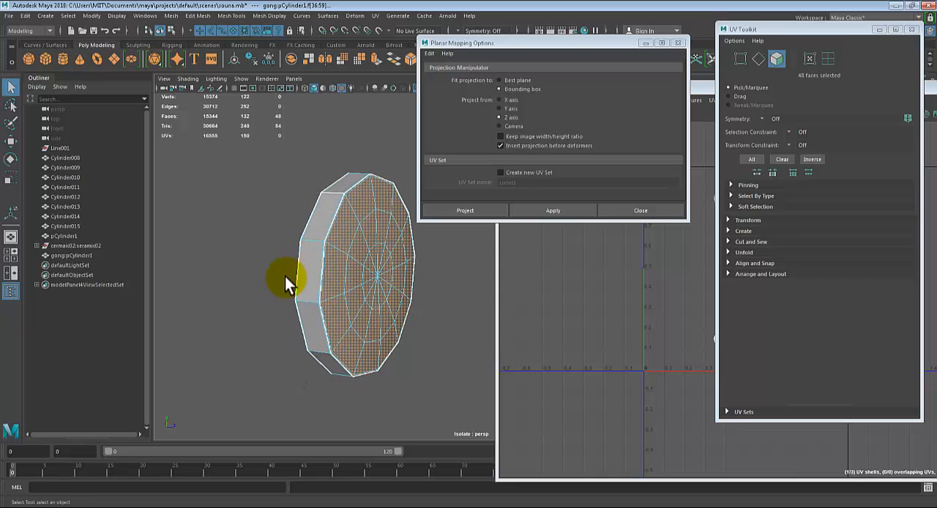
pyautogui.keyDown('alt'); pyautogui.moveTo(261, 374); pyautogui.dragTo(300, 359); pyautogui.keyUp('alt')
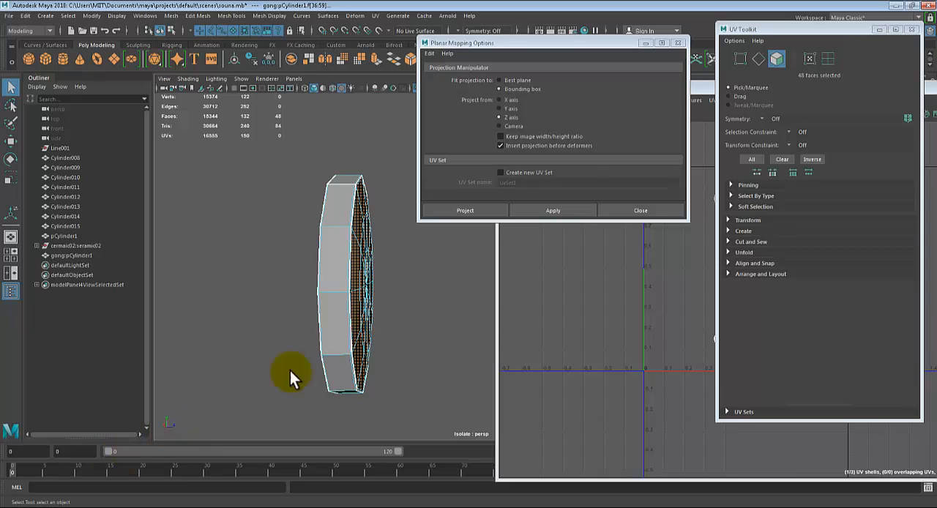
pyautogui.click(509, 119)
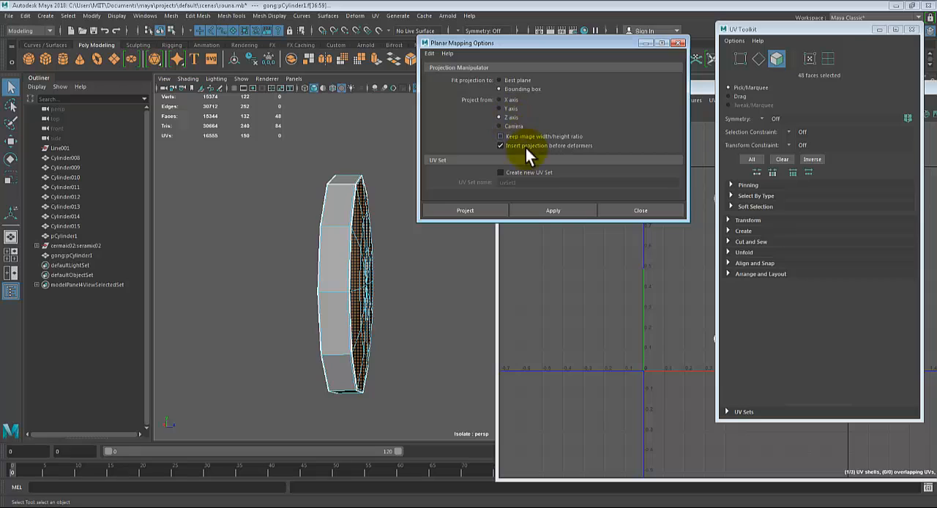
# Apply the Z-axis planar projection, fitted to the bounding box, to the selected front faces, with the UV Toolkit moved off the UV Editor
pyautogui.click(534, 211)
pyautogui.moveTo(809, 33); pyautogui.dragTo(133, 48)
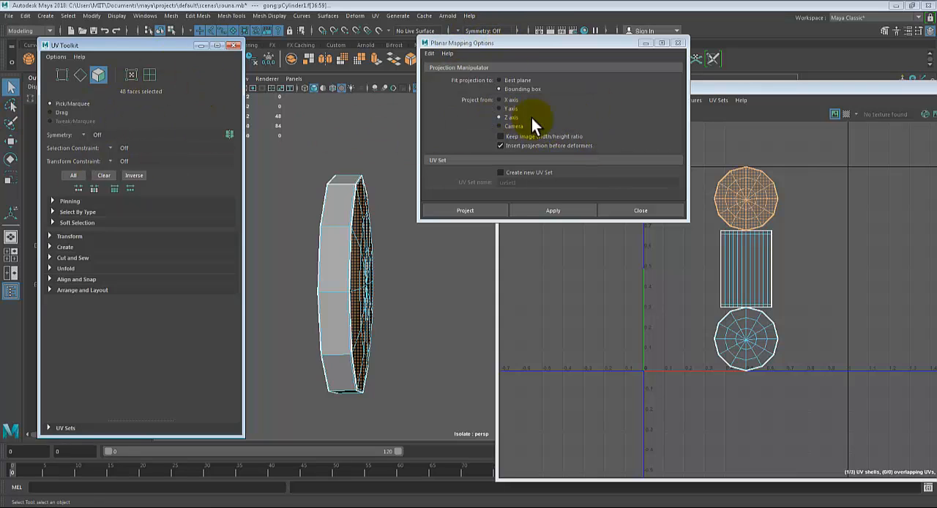
pyautogui.click(557, 212)
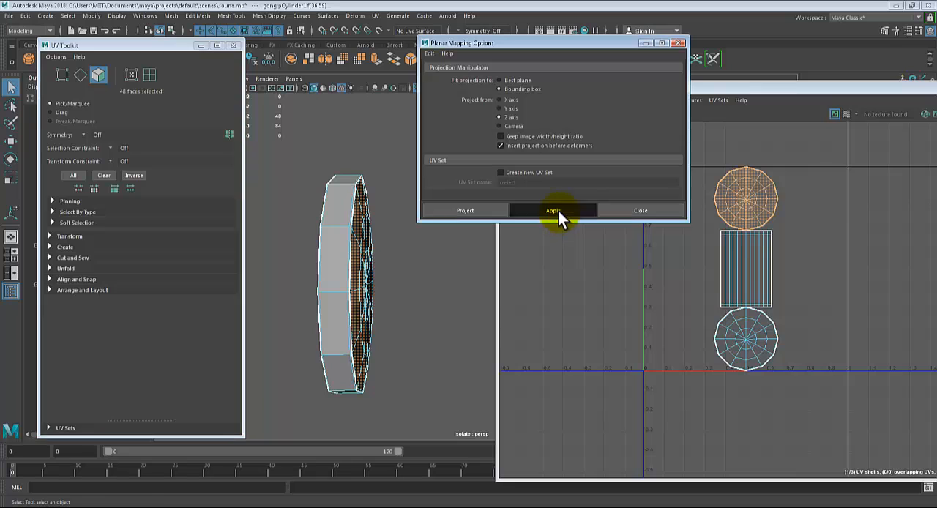
# Move the projected front shell horizontally out of the 0–1 UV tile, clear of the rim and back shells
pyautogui.scroll(-1, 769, 327)
pyautogui.keyDown('alt'); pyautogui.moveTo(775, 312); pyautogui.dragTo(711, 329, button='middle'); pyautogui.keyUp('alt')
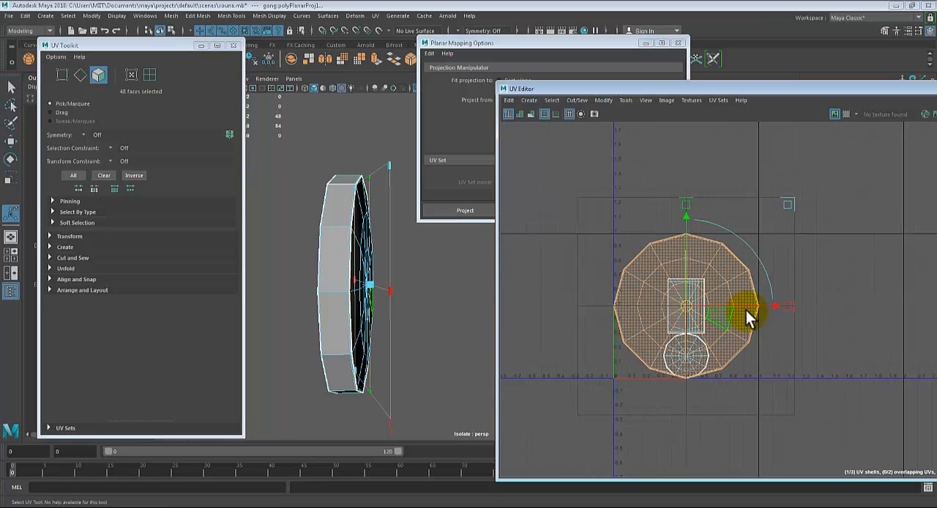
pyautogui.moveTo(780, 307); pyautogui.dragTo(843, 296)
pyautogui.scroll(-2, 850, 302)
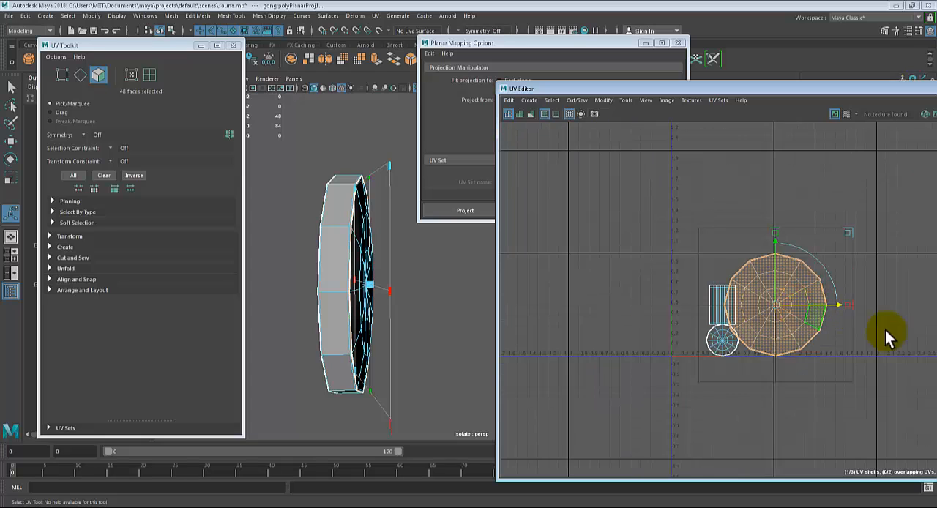
pyautogui.keyDown('alt'); pyautogui.moveTo(800, 321); pyautogui.dragTo(739, 316, button='middle'); pyautogui.keyUp('alt')
pyautogui.moveTo(777, 301); pyautogui.dragTo(887, 289)
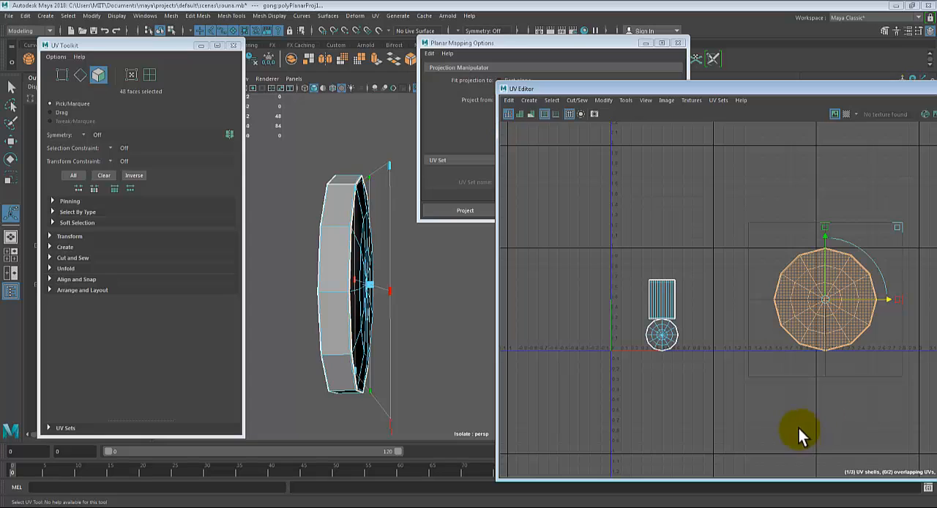
# Select the outermost and second rings of faces on the gong's round back side
pyautogui.keyDown('alt'); pyautogui.moveTo(310, 330); pyautogui.dragTo(368, 273); pyautogui.keyUp('alt')
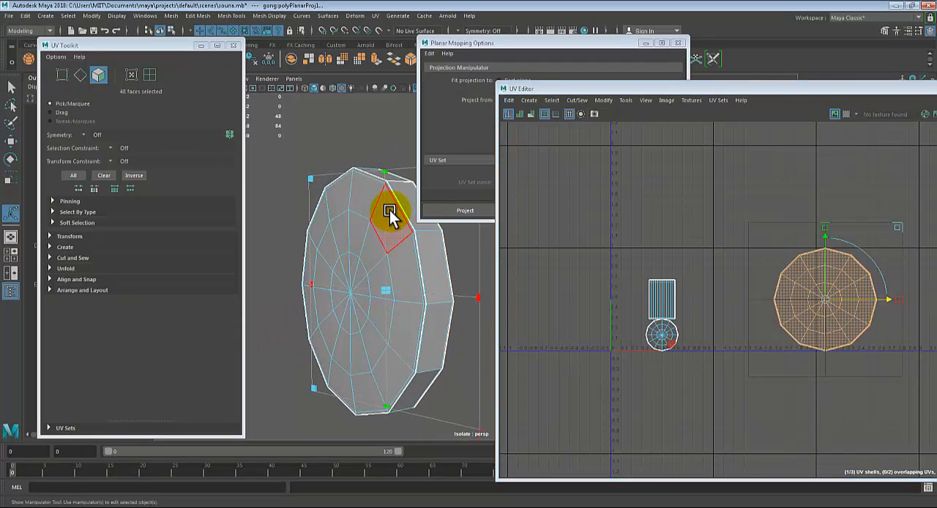
pyautogui.click(408, 275)
pyautogui.doubleClick(408, 276)
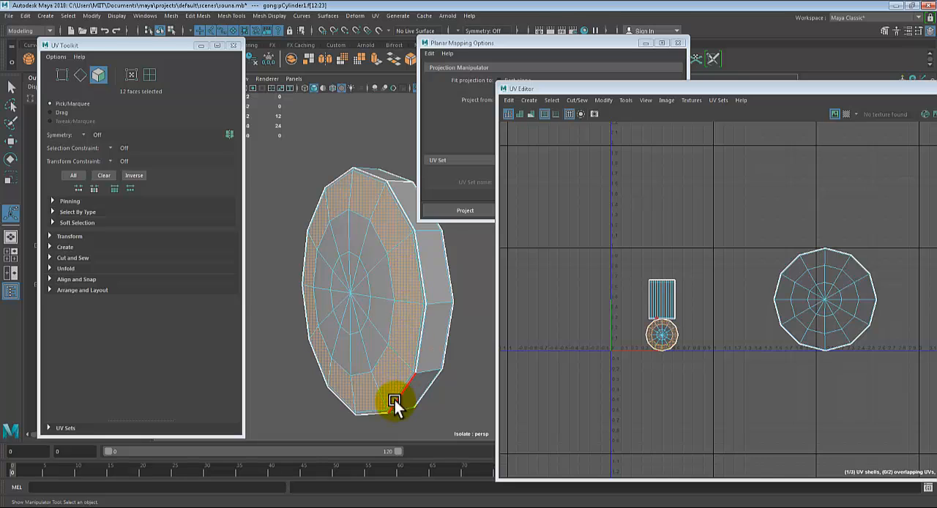
pyautogui.keyDown('shift'); pyautogui.click(371, 252); pyautogui.keyUp('shift')
pyautogui.keyDown('shift'); pyautogui.doubleClick(381, 278); pyautogui.keyUp('shift')
# Add the second ring and all twelve triangular centre faces of the gong's round back side to the face selection
pyautogui.moveTo(371, 333)
pyautogui.keyDown('alt'); pyautogui.mouseDown(button='middle')
pyautogui.moveTo(389, 335)
pyautogui.moveTo(382, 331)
pyautogui.mouseUp(button='middle'); pyautogui.keyUp('alt')
pyautogui.scroll(3, 382, 331)
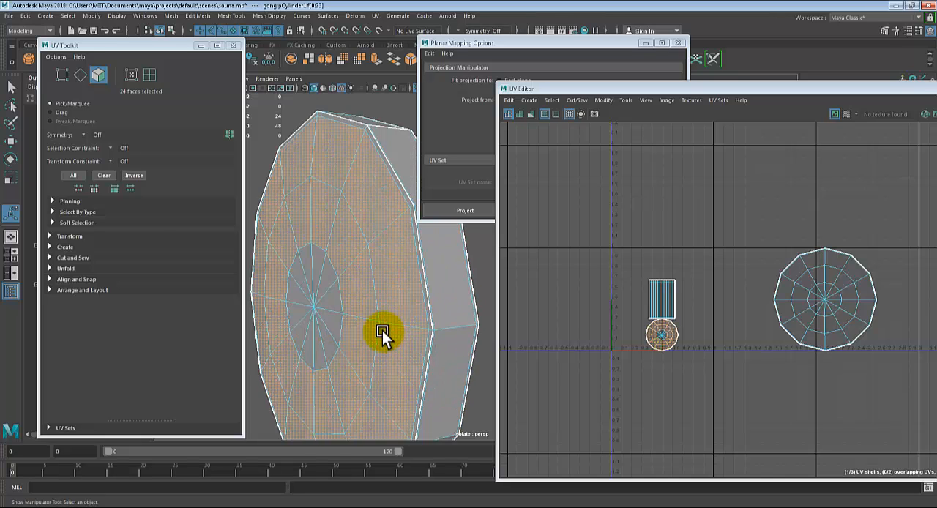
pyautogui.keyDown('alt'); pyautogui.moveTo(382, 331); pyautogui.dragTo(427, 342); pyautogui.keyUp('alt')
pyautogui.keyDown('alt'); pyautogui.moveTo(411, 342); pyautogui.dragTo(418, 344, button='middle'); pyautogui.keyUp('alt')
pyautogui.keyDown('shift'); pyautogui.click(380, 280); pyautogui.keyUp('shift')
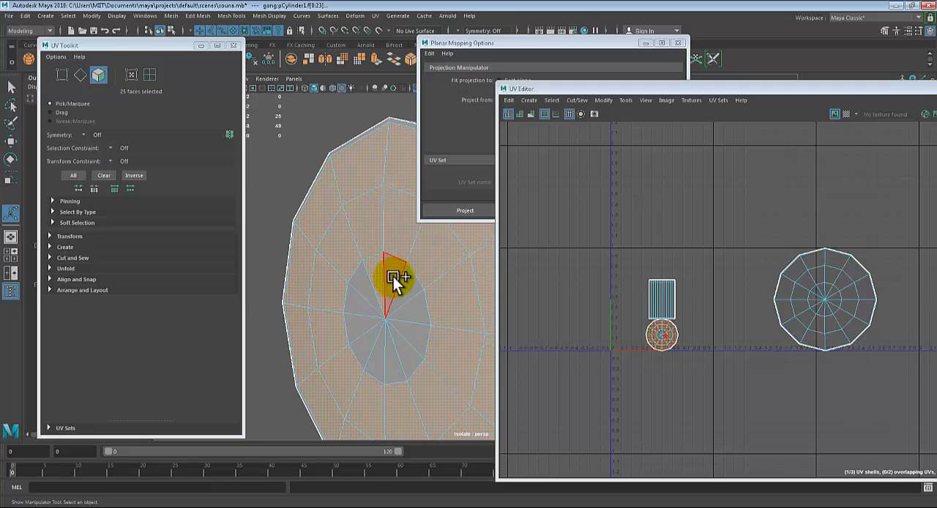
pyautogui.keyDown('shift'); pyautogui.click(405, 286); pyautogui.keyUp('shift')
pyautogui.keyDown('shift'); pyautogui.click(413, 313); pyautogui.keyUp('shift')
pyautogui.keyDown('shift'); pyautogui.click(398, 349); pyautogui.keyUp('shift')
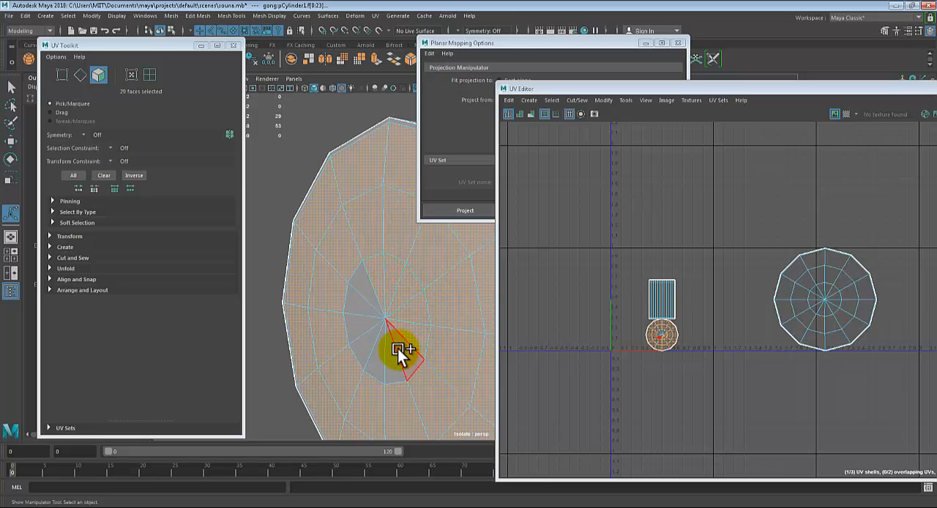
pyautogui.keyDown('shift'); pyautogui.click(383, 358); pyautogui.keyUp('shift')
pyautogui.keyDown('shift'); pyautogui.click(387, 359); pyautogui.keyUp('shift')
pyautogui.keyDown('shift'); pyautogui.click(362, 343); pyautogui.keyUp('shift')
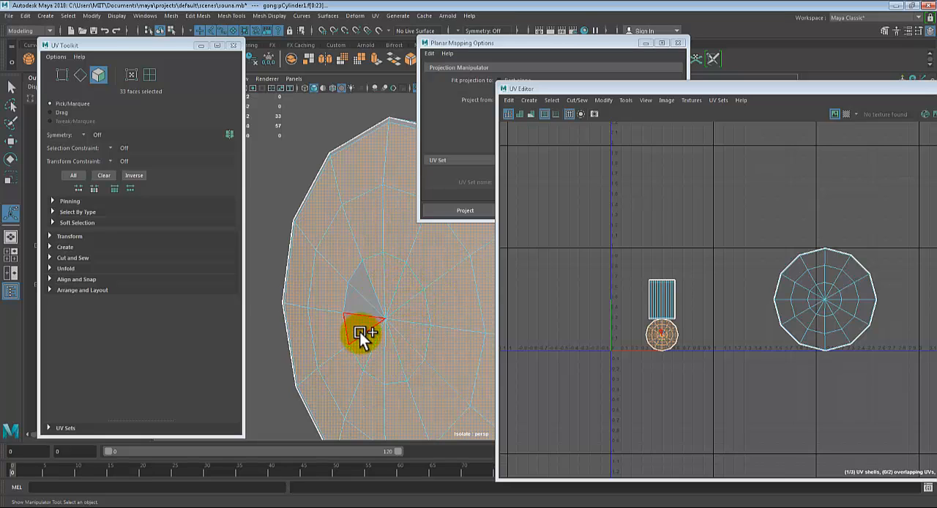
pyautogui.keyDown('shift'); pyautogui.click(358, 327); pyautogui.keyUp('shift')
pyautogui.keyDown('shift'); pyautogui.click(361, 307); pyautogui.keyUp('shift')
pyautogui.keyDown('shift'); pyautogui.click(352, 330); pyautogui.keyUp('shift')
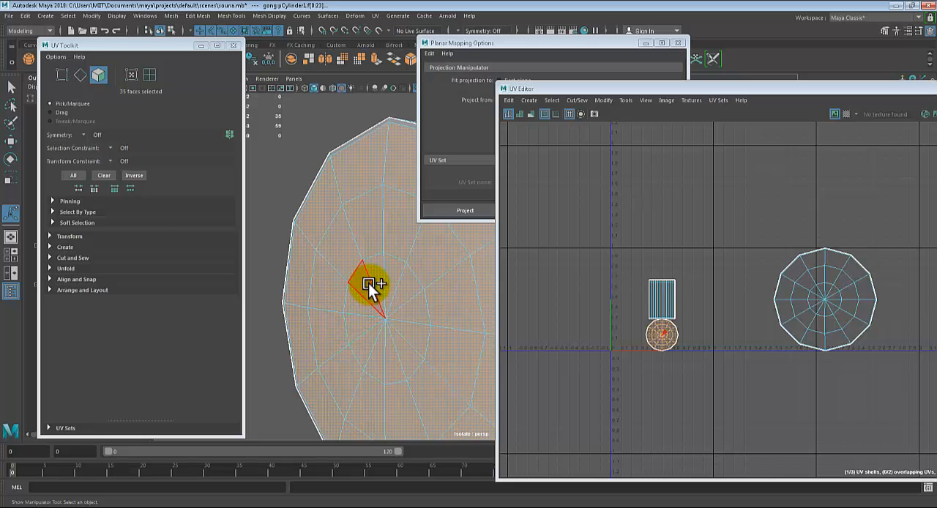
pyautogui.keyDown('shift'); pyautogui.click(367, 284); pyautogui.keyUp('shift')
# Add the narrow bevel ring bordering the gong's back side to the face selection, checking the coverage in wireframe display
pyautogui.scroll(-3, 383, 308)
pyautogui.moveTo(439, 311)
pyautogui.keyDown('alt'); pyautogui.mouseDown()
pyautogui.moveTo(405, 319)
pyautogui.moveTo(416, 308)
pyautogui.moveTo(376, 308)
pyautogui.moveTo(356, 317)
pyautogui.moveTo(418, 318)
pyautogui.mouseUp(); pyautogui.keyUp('alt')
pyautogui.press('4')
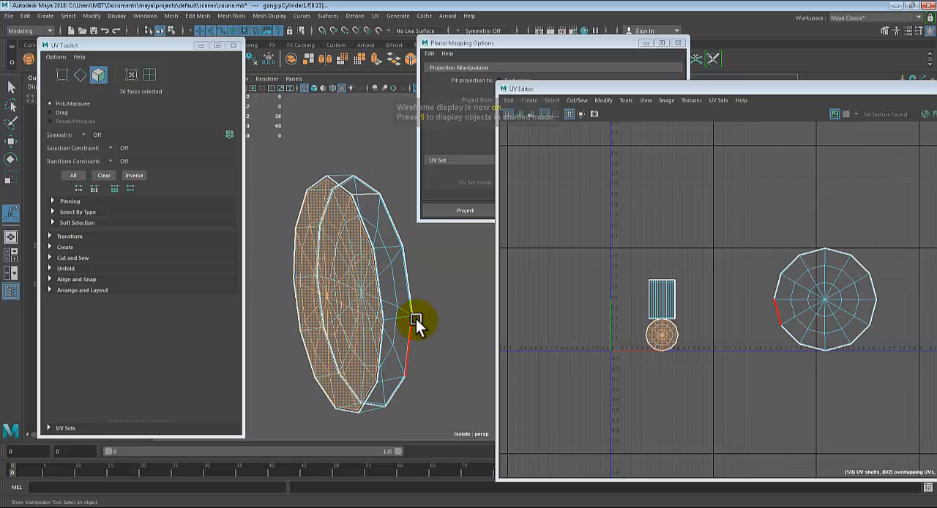
pyautogui.press('5')
pyautogui.scroll(5, 380, 291)
pyautogui.moveTo(380, 291)
pyautogui.keyDown('alt'); pyautogui.mouseDown()
pyautogui.moveTo(445, 337)
pyautogui.moveTo(423, 312)
pyautogui.moveTo(366, 363)
pyautogui.moveTo(377, 350)
pyautogui.moveTo(377, 371)
pyautogui.moveTo(396, 284)
pyautogui.mouseUp(); pyautogui.keyUp('alt')
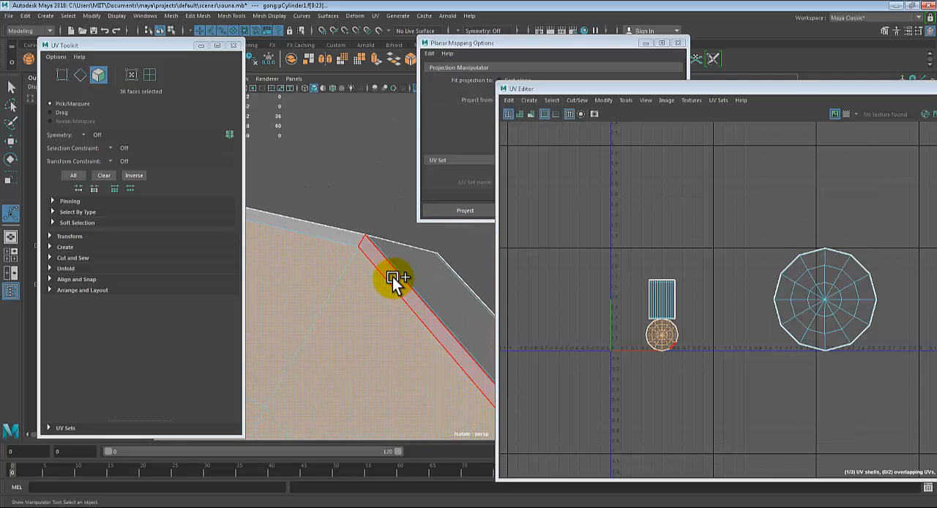
pyautogui.keyDown('shift'); pyautogui.click(393, 281); pyautogui.keyUp('shift')
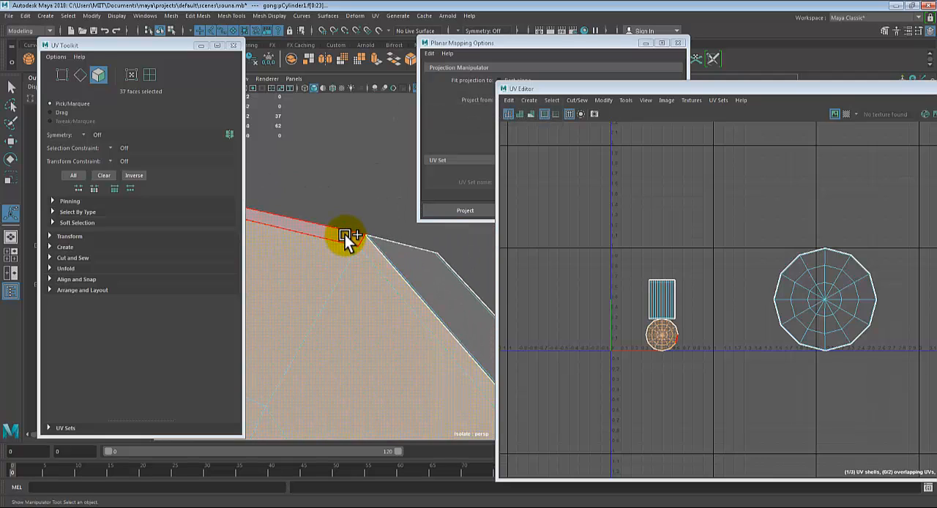
pyautogui.keyDown('shift'); pyautogui.doubleClick(345, 236); pyautogui.keyUp('shift')
pyautogui.scroll(-9, 379, 316)
# Apply the Z-axis, bounding-box planar projection to the selected back faces and move their shell directly above the front shell
pyautogui.keyDown('alt'); pyautogui.moveTo(392, 303); pyautogui.dragTo(370, 312); pyautogui.keyUp('alt')
pyautogui.click(572, 52)
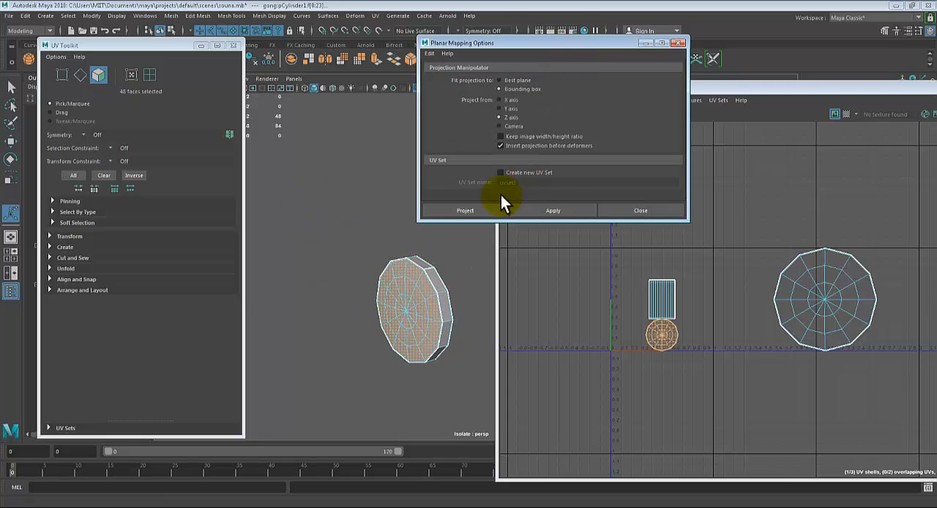
pyautogui.click(551, 210)
pyautogui.click(724, 300)
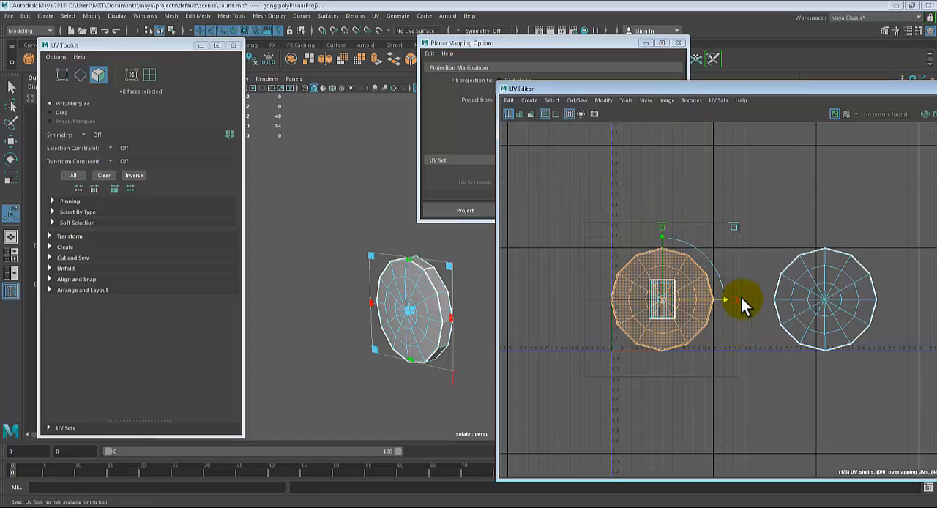
pyautogui.moveTo(741, 297); pyautogui.dragTo(855, 314)
pyautogui.moveTo(802, 236); pyautogui.dragTo(802, 118)
# Select the ring of twelve wide faces running around the gong's rim
pyautogui.keyDown('alt'); pyautogui.moveTo(349, 392); pyautogui.dragTo(424, 324); pyautogui.keyUp('alt')
pyautogui.click(387, 309)
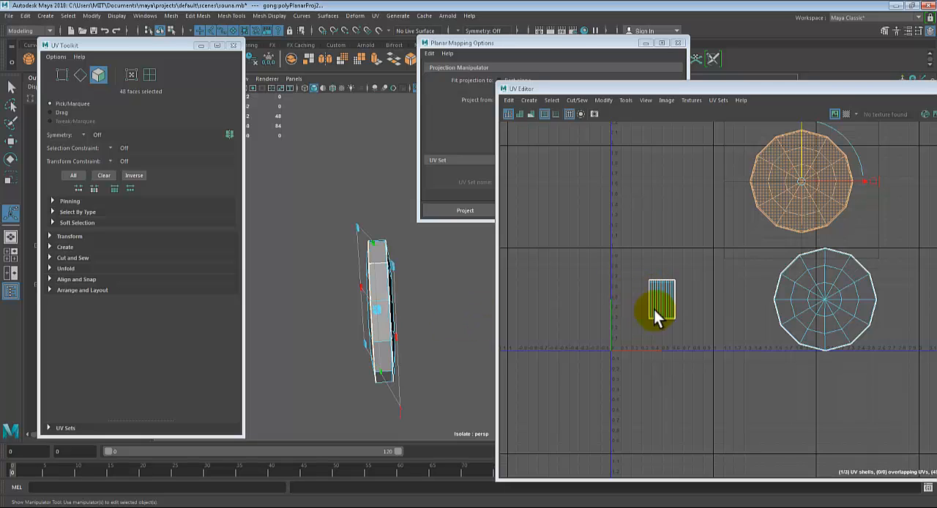
pyautogui.scroll(3, 366, 334)
pyautogui.keyDown('alt'); pyautogui.moveTo(366, 334); pyautogui.dragTo(483, 349); pyautogui.keyUp('alt')
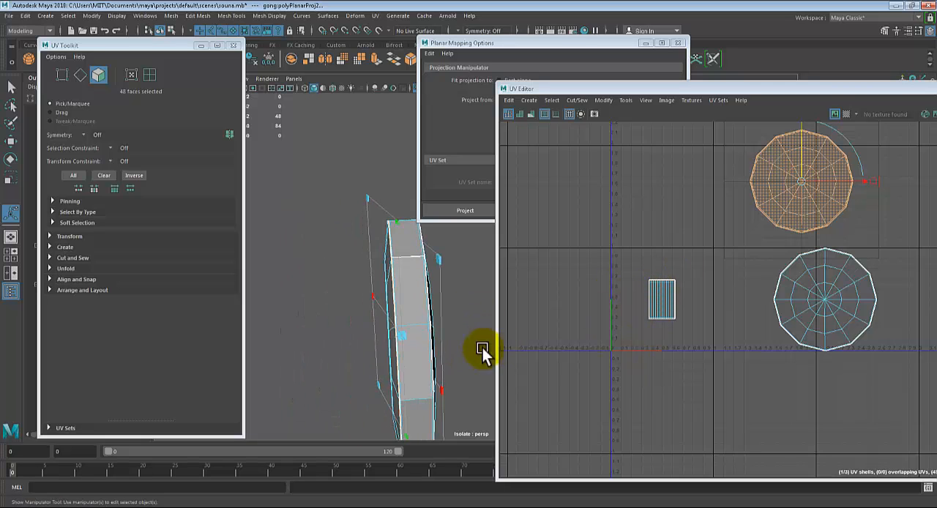
pyautogui.press('q')
pyautogui.click(414, 344)
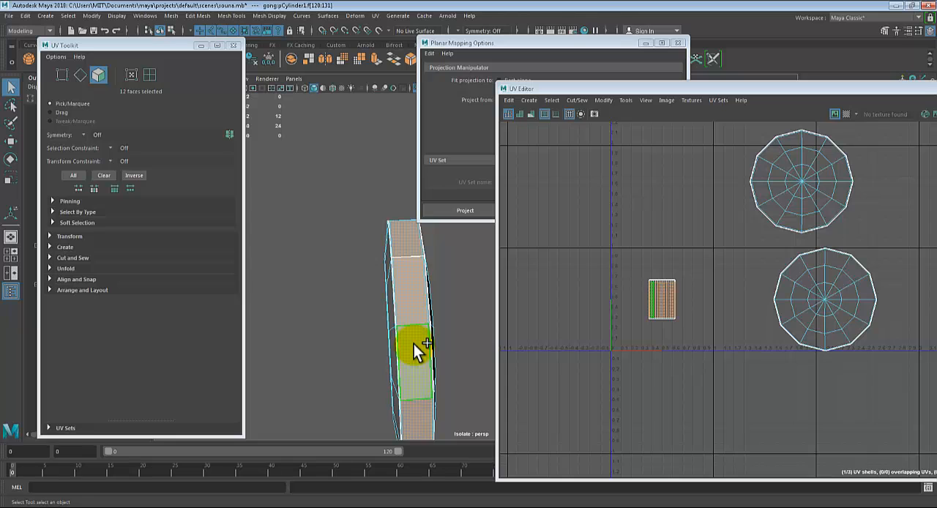
# Extend the rim selection with the narrow rings of faces along both of its edges
pyautogui.scroll(3, 421, 365)
pyautogui.keyDown('alt'); pyautogui.moveTo(405, 355); pyautogui.dragTo(448, 349); pyautogui.keyUp('alt')
pyautogui.scroll(4, 443, 354)
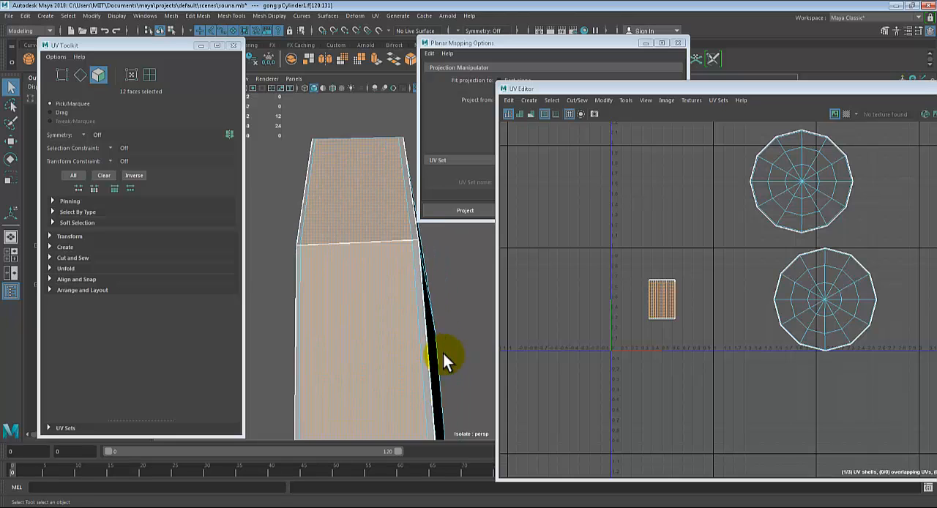
pyautogui.keyDown('shift'); pyautogui.click(396, 209); pyautogui.keyUp('shift')
pyautogui.keyDown('shift'); pyautogui.doubleClick(396, 210); pyautogui.keyUp('shift')
pyautogui.keyDown('alt'); pyautogui.moveTo(382, 304); pyautogui.dragTo(416, 312); pyautogui.keyUp('alt')
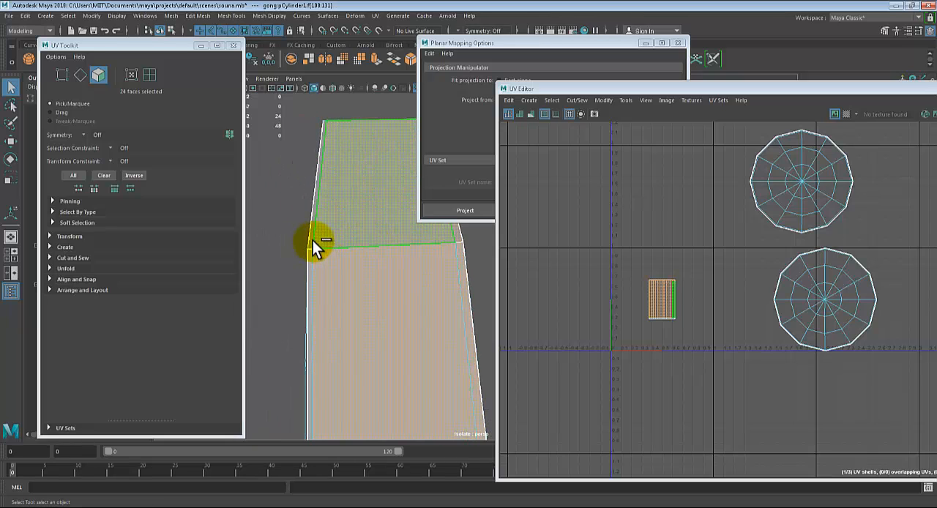
pyautogui.keyDown('shift'); pyautogui.doubleClick(312, 271); pyautogui.keyUp('shift')
pyautogui.keyDown('alt'); pyautogui.moveTo(311, 271); pyautogui.dragTo(331, 265); pyautogui.keyUp('alt')
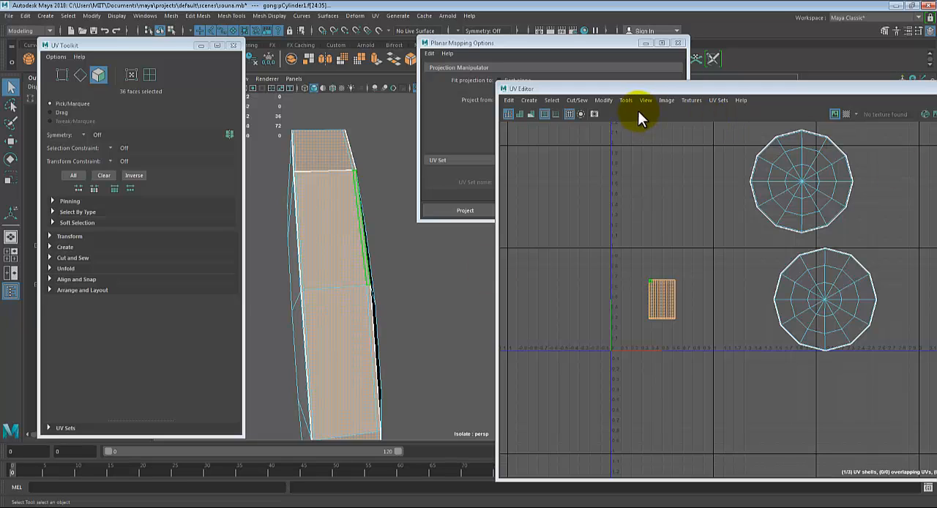
# Unfold the UVs of the selected rim faces
pyautogui.click(665, 100)
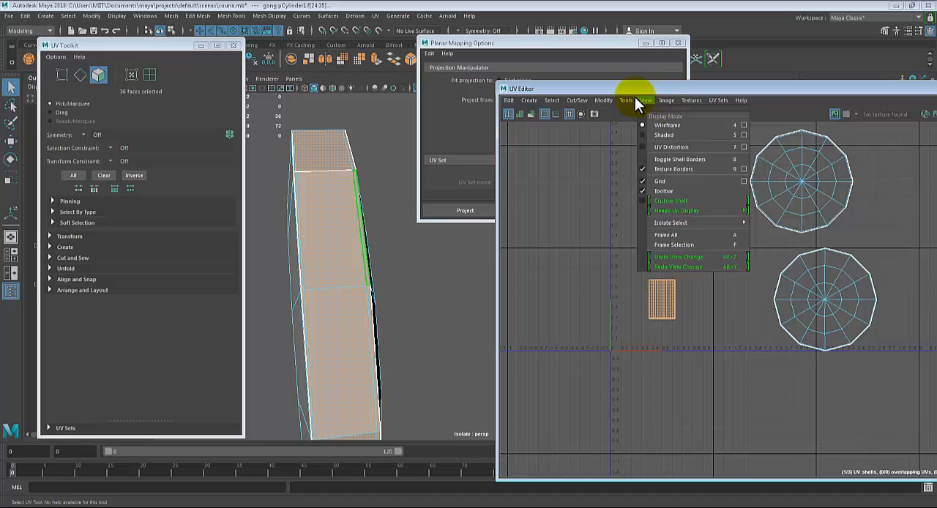
pyautogui.moveTo(628, 100)
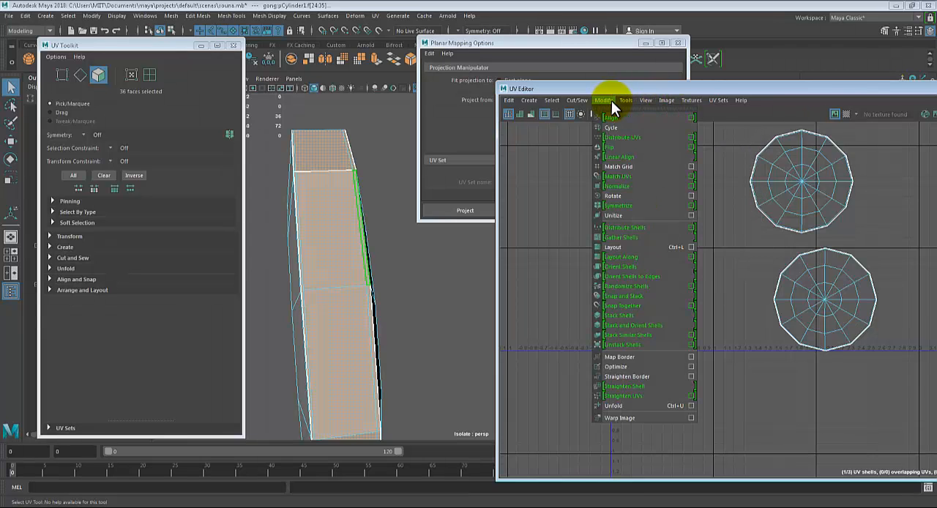
pyautogui.click(637, 407)
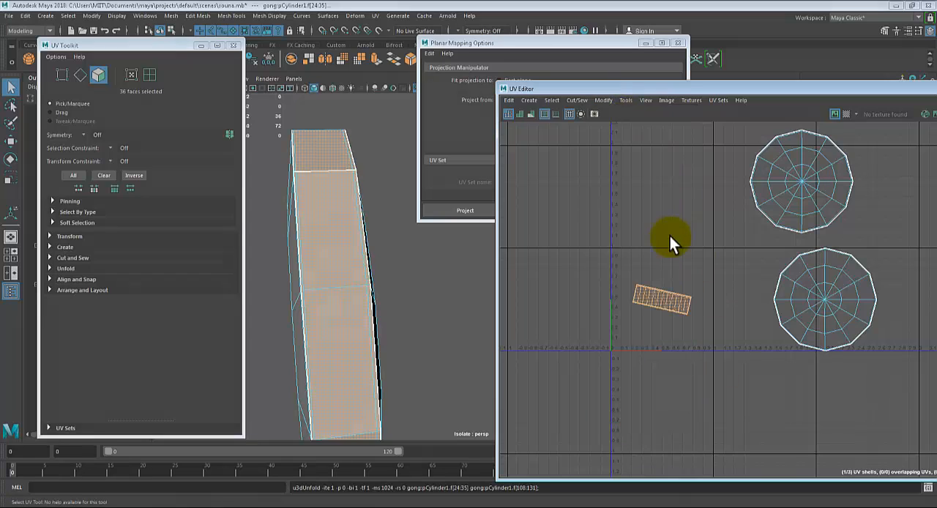
pyautogui.scroll(3, 671, 315)
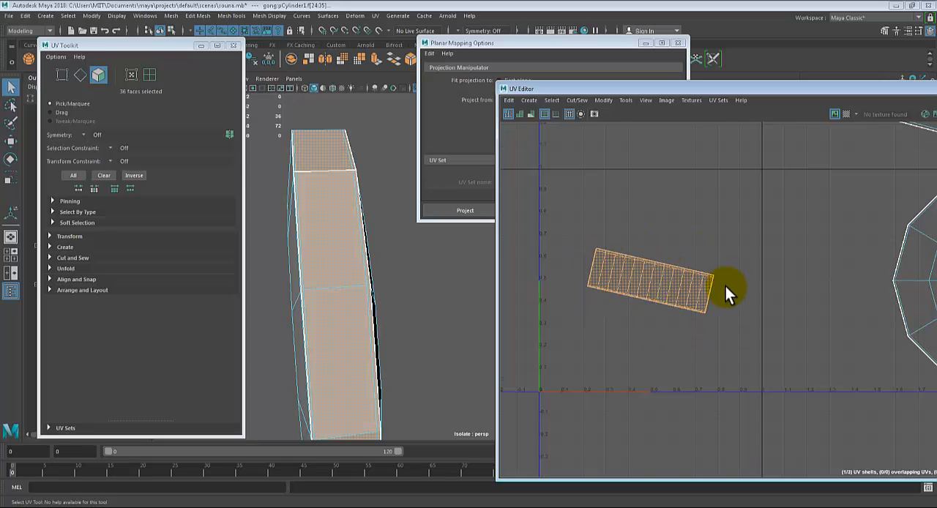
pyautogui.scroll(-3, 725, 286)
pyautogui.keyDown('alt'); pyautogui.moveTo(725, 286); pyautogui.dragTo(717, 326, button='middle'); pyautogui.keyUp('alt')
# Try a cylindrical projection on the selected rim faces and undo it
pyautogui.keyDown('alt'); pyautogui.moveTo(435, 348); pyautogui.dragTo(429, 336); pyautogui.keyUp('alt')
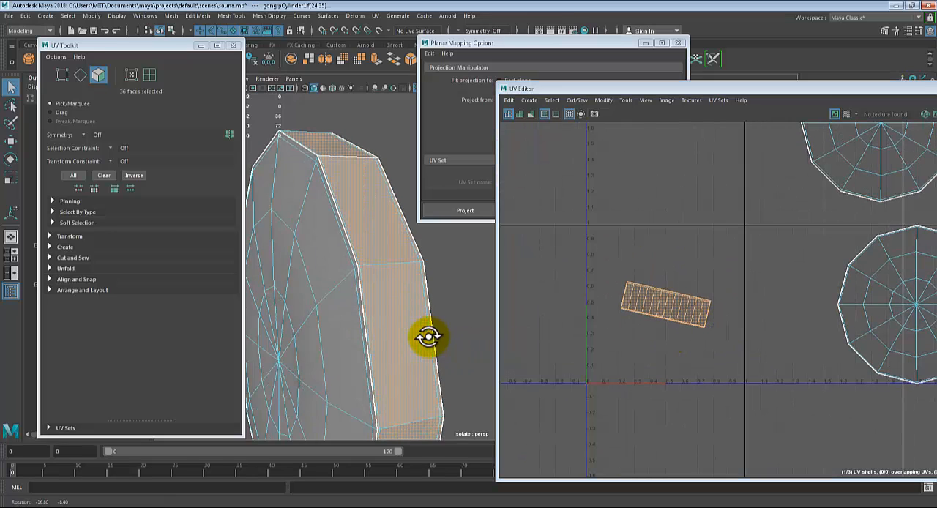
pyautogui.scroll(-3, 396, 303)
pyautogui.keyDown('alt'); pyautogui.moveTo(396, 300); pyautogui.dragTo(388, 297, button='middle'); pyautogui.keyUp('alt')
pyautogui.keyDown('alt'); pyautogui.moveTo(623, 323); pyautogui.dragTo(626, 328, button='middle'); pyautogui.keyUp('alt')
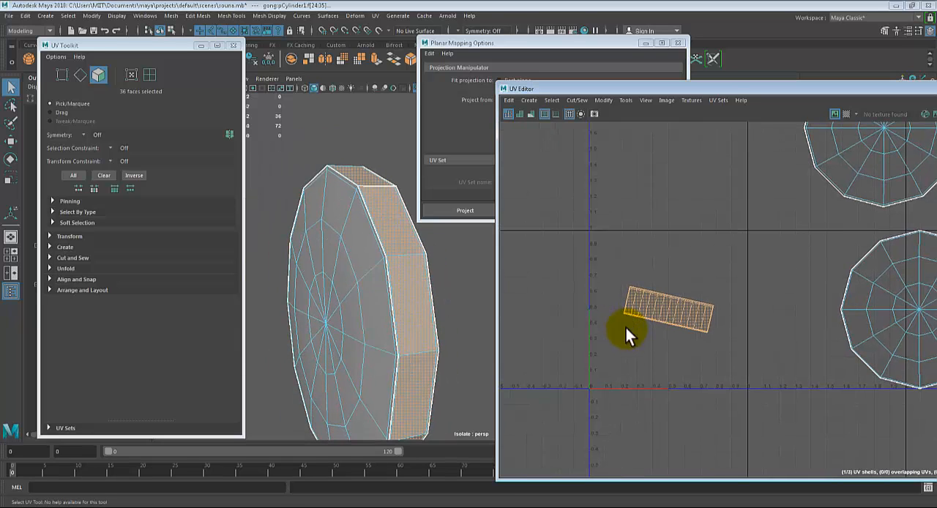
pyautogui.keyDown('alt'); pyautogui.moveTo(451, 315); pyautogui.dragTo(438, 319); pyautogui.keyUp('alt')
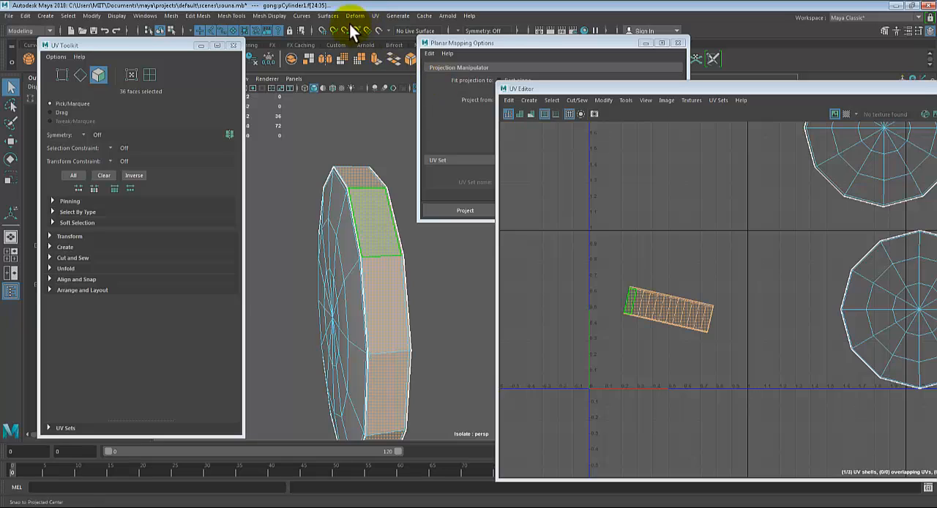
pyautogui.click(375, 16)
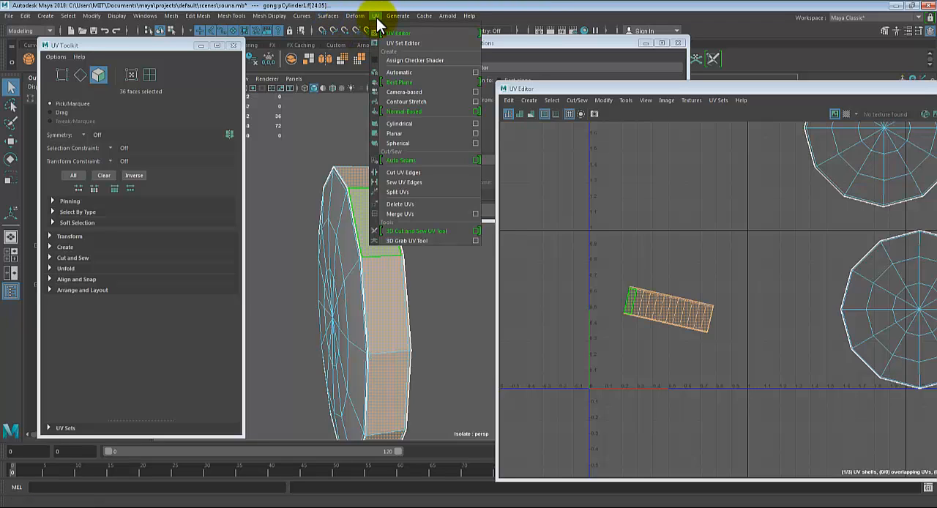
pyautogui.click(415, 124)
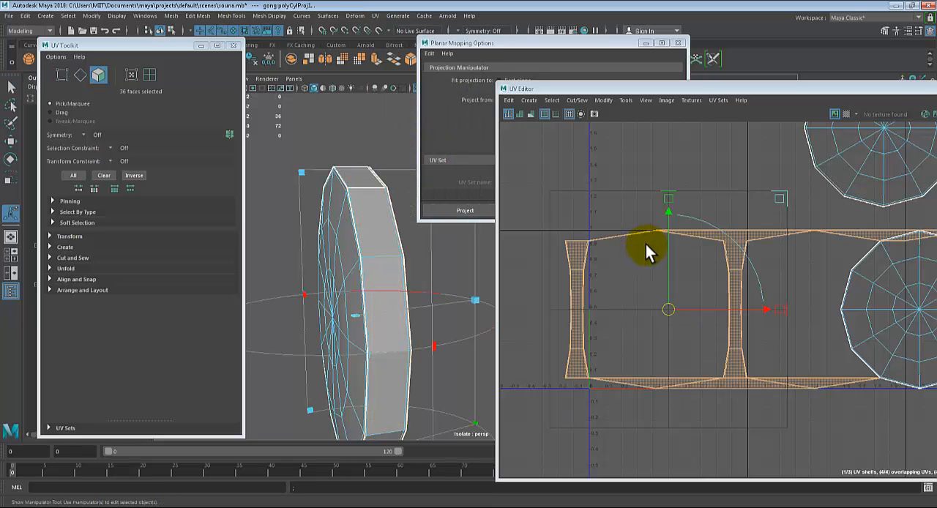
pyautogui.hotkey('ctrl', 'z')
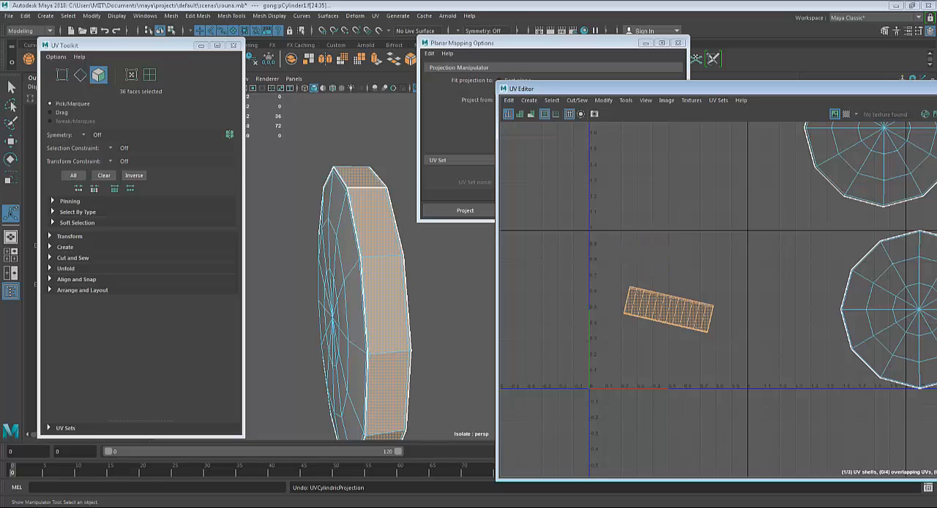
pyautogui.click(888, 469)
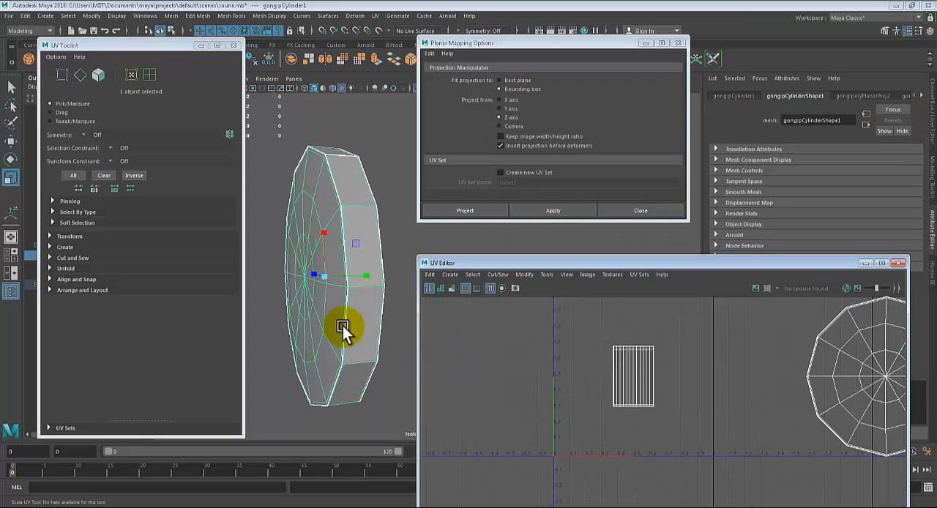
# Switch the gong to face selection and select the full ring of wide faces around its rim
pyautogui.keyDown('alt'); pyautogui.moveTo(342, 325); pyautogui.dragTo(334, 309); pyautogui.keyUp('alt')
pyautogui.scroll(2, 342, 273)
pyautogui.keyDown('alt'); pyautogui.moveTo(342, 272); pyautogui.dragTo(344, 254); pyautogui.keyUp('alt')
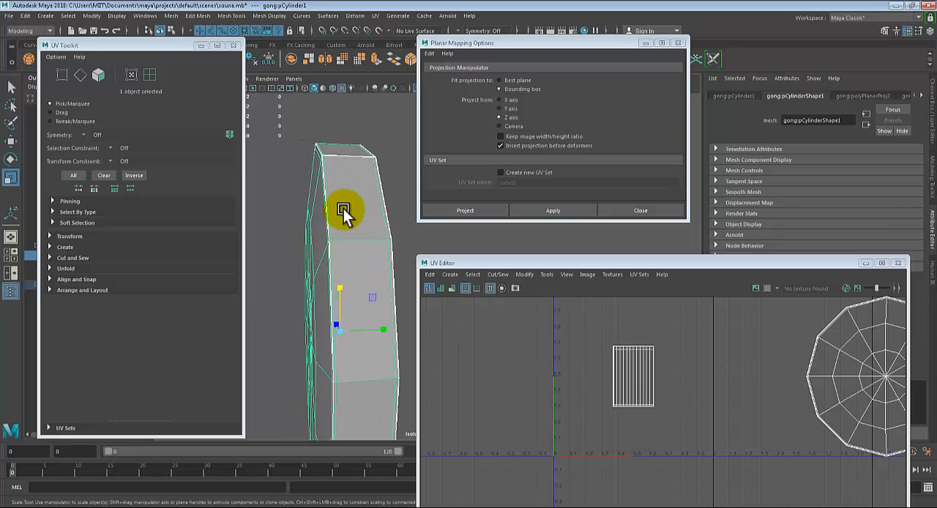
pyautogui.moveTo(344, 208); pyautogui.dragTo(347, 224, button='right')
pyautogui.scroll(3, 338, 243)
pyautogui.scroll(-3, 338, 243)
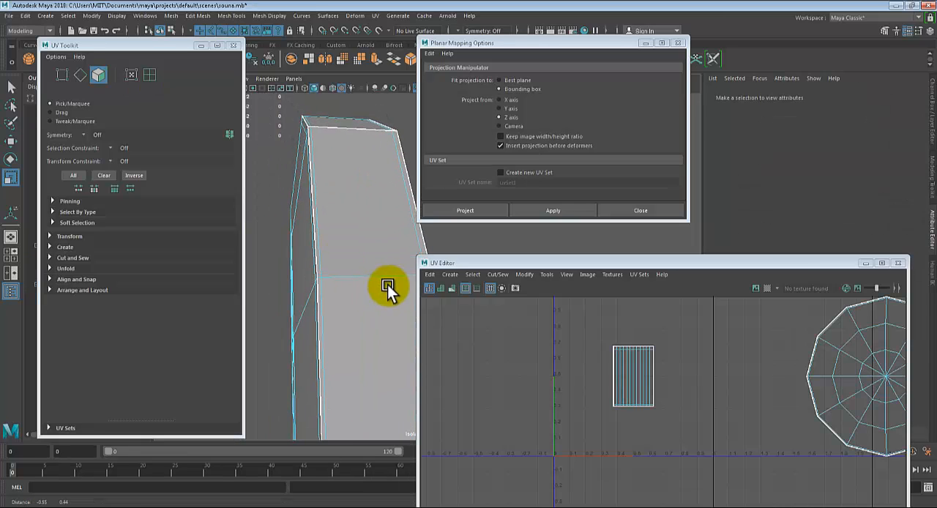
pyautogui.click(339, 228)
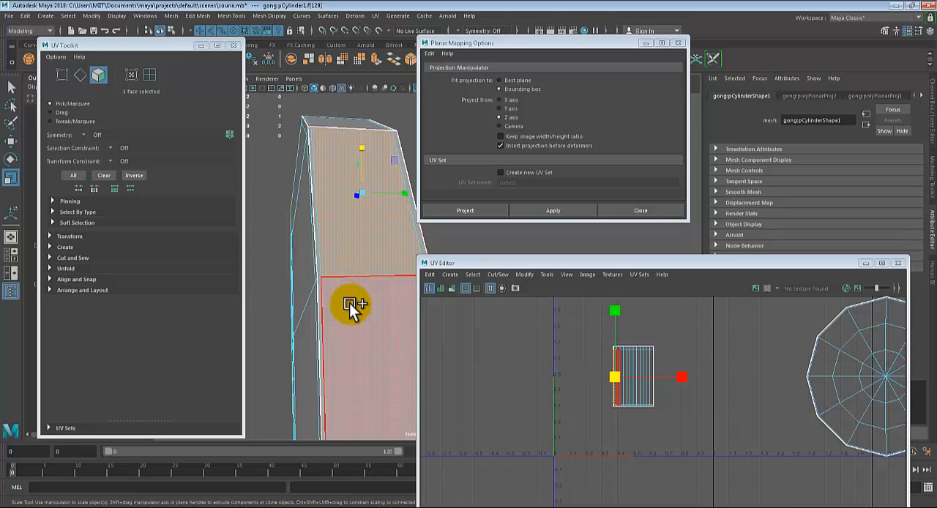
pyautogui.keyDown('shift'); pyautogui.doubleClick(350, 302); pyautogui.keyUp('shift')
pyautogui.scroll(-2, 351, 301)
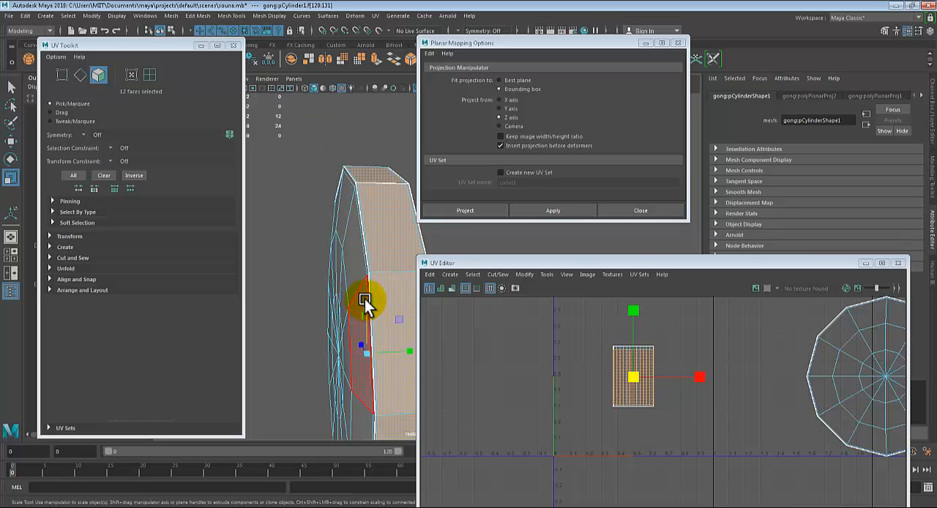
pyautogui.keyDown('alt'); pyautogui.moveTo(367, 295); pyautogui.dragTo(354, 281); pyautogui.keyUp('alt')
pyautogui.scroll(2, 348, 278)
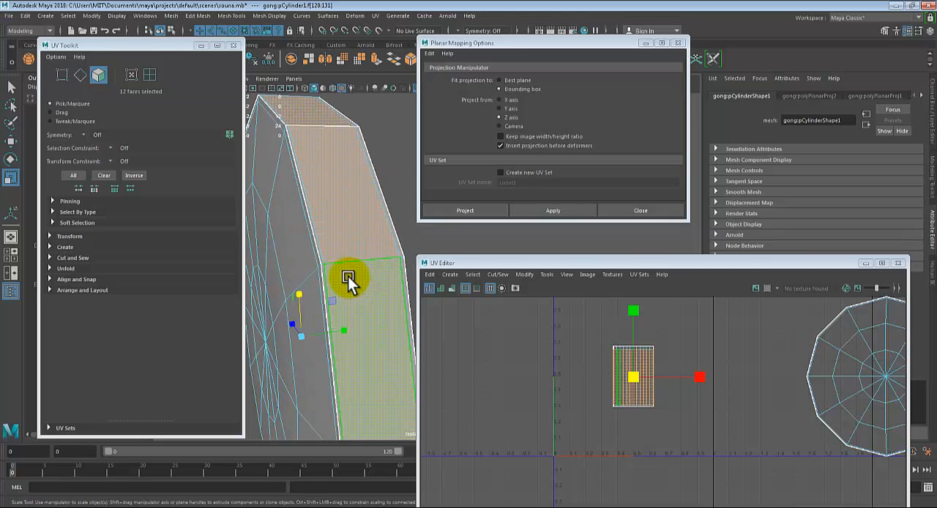
# Add the narrow face rings bordering both sides of the rim to the selection using the Select tool
pyautogui.press('q')
pyautogui.scroll(2, 346, 277)
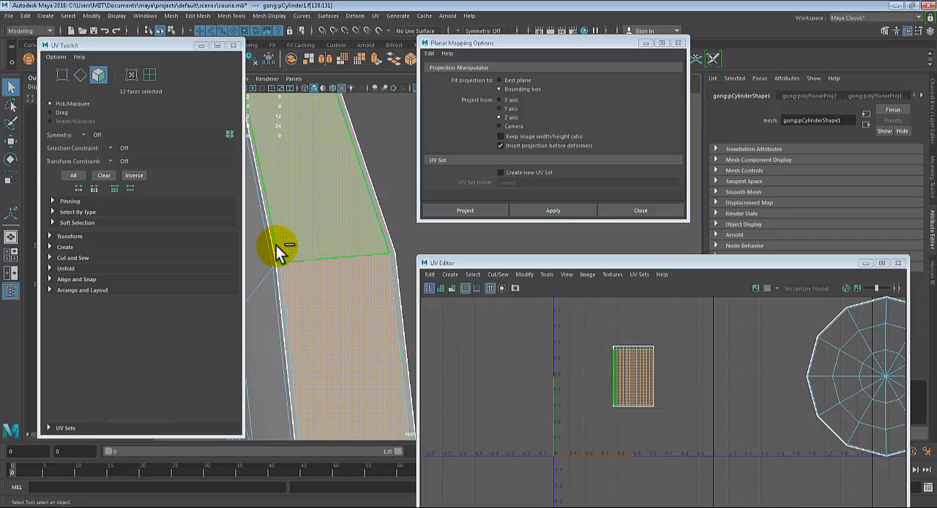
pyautogui.keyDown('shift'); pyautogui.click(275, 246); pyautogui.keyUp('shift')
pyautogui.keyDown('shift'); pyautogui.doubleClick(279, 269); pyautogui.keyUp('shift')
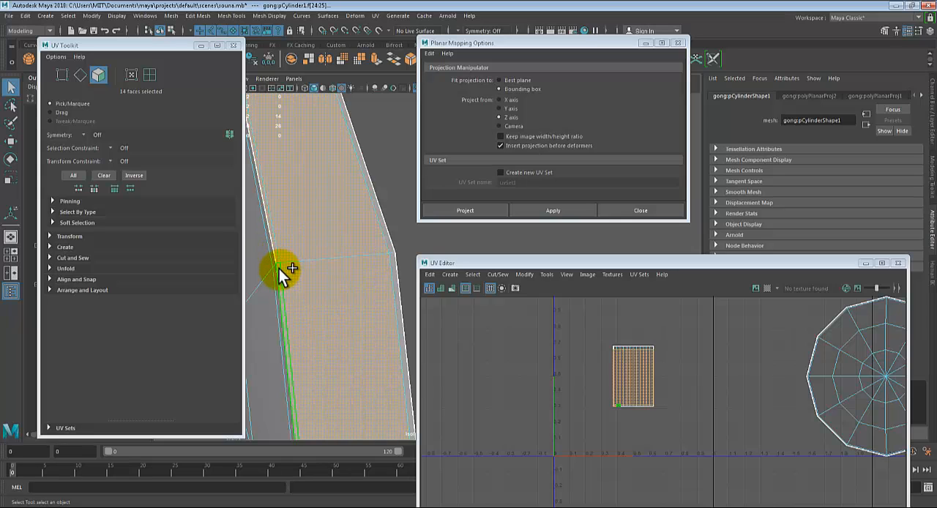
pyautogui.keyDown('shift'); pyautogui.doubleClick(392, 254); pyautogui.keyUp('shift')
pyautogui.scroll(-2, 379, 256)
pyautogui.keyDown('alt'); pyautogui.moveTo(374, 275); pyautogui.dragTo(363, 258, button='middle'); pyautogui.keyUp('alt')
pyautogui.moveTo(362, 258)
pyautogui.keyDown('alt'); pyautogui.mouseDown()
pyautogui.moveTo(335, 251)
pyautogui.moveTo(344, 255)
pyautogui.mouseUp(); pyautogui.keyUp('alt')
pyautogui.click(547, 275)
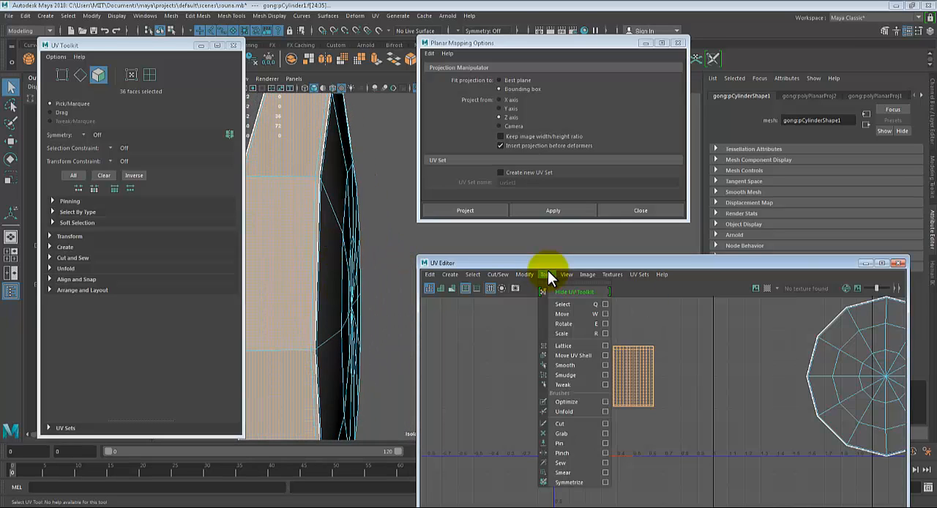
# Unfold the selected rim faces' UVs and rotate the resulting strip until it lies horizontally
pyautogui.moveTo(525, 275)
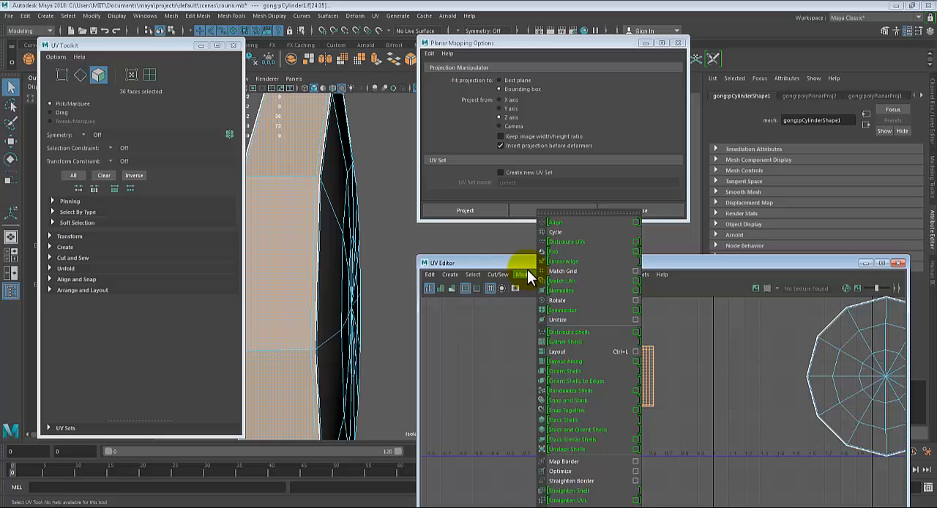
pyautogui.click(573, 505)
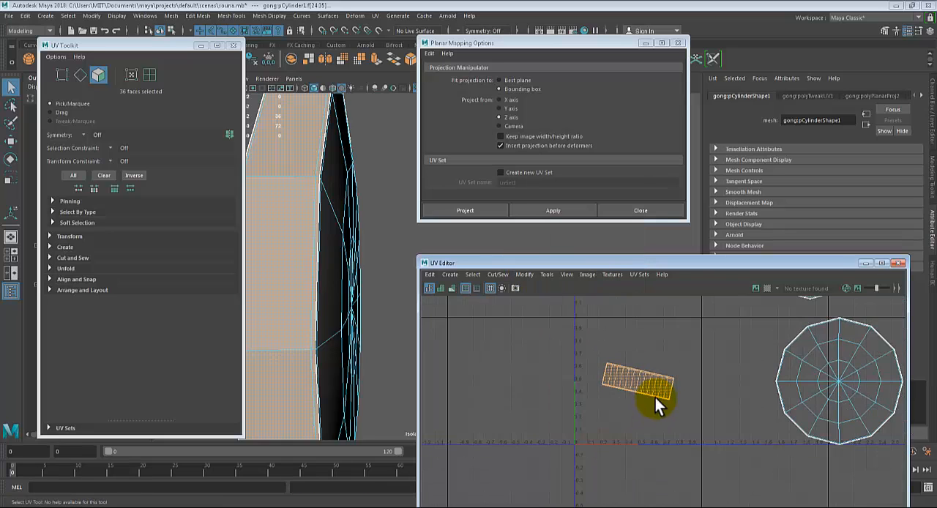
pyautogui.scroll(5, 655, 397)
pyautogui.press('e')
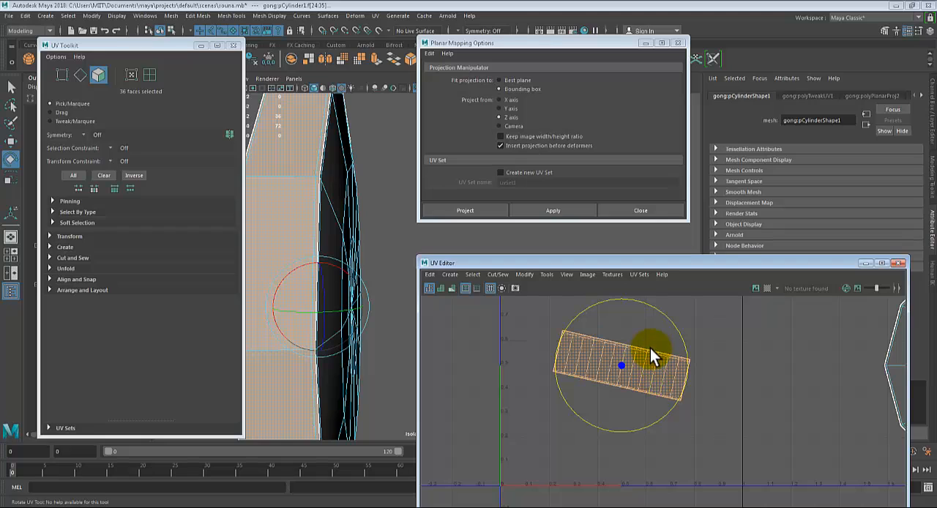
pyautogui.moveTo(669, 317); pyautogui.dragTo(661, 301)
pyautogui.press('w')
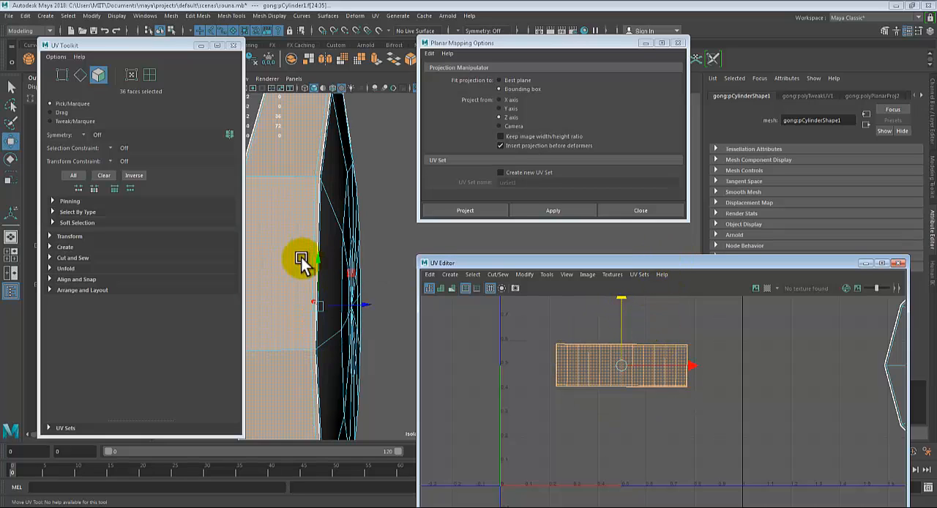
# Maximize the UV Editor, switch to UV selection, and select all UVs of the rim strip
pyautogui.scroll(-6, 310, 322)
pyautogui.keyDown('alt'); pyautogui.moveTo(374, 276); pyautogui.dragTo(329, 283); pyautogui.keyUp('alt')
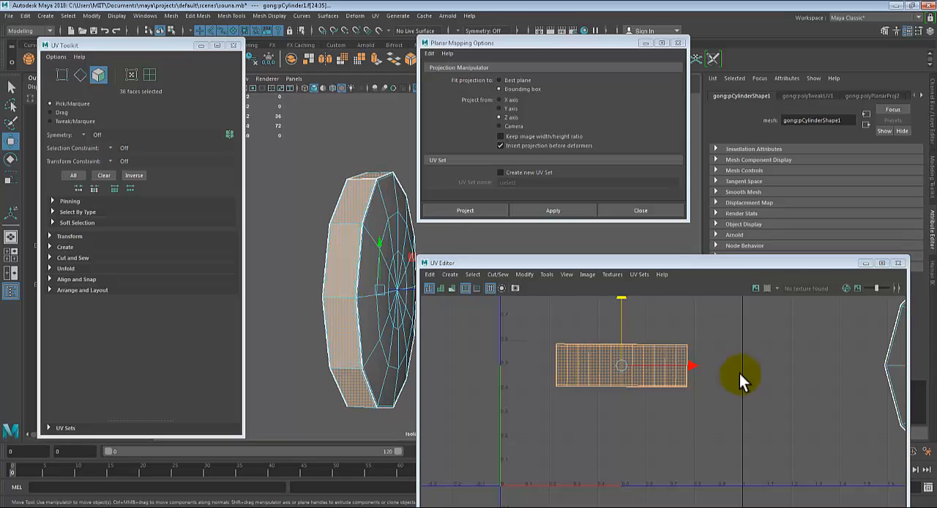
pyautogui.scroll(-4, 775, 383)
pyautogui.scroll(-3, 828, 396)
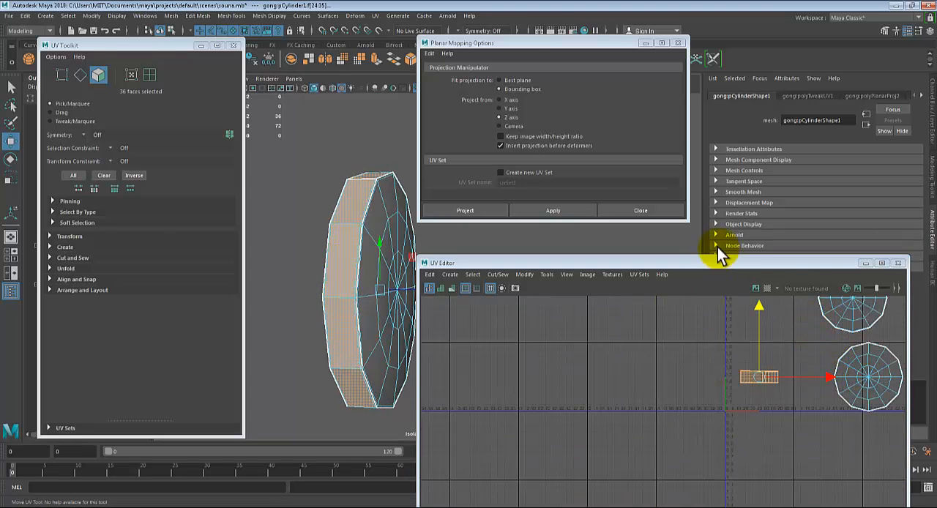
pyautogui.doubleClick(721, 262)
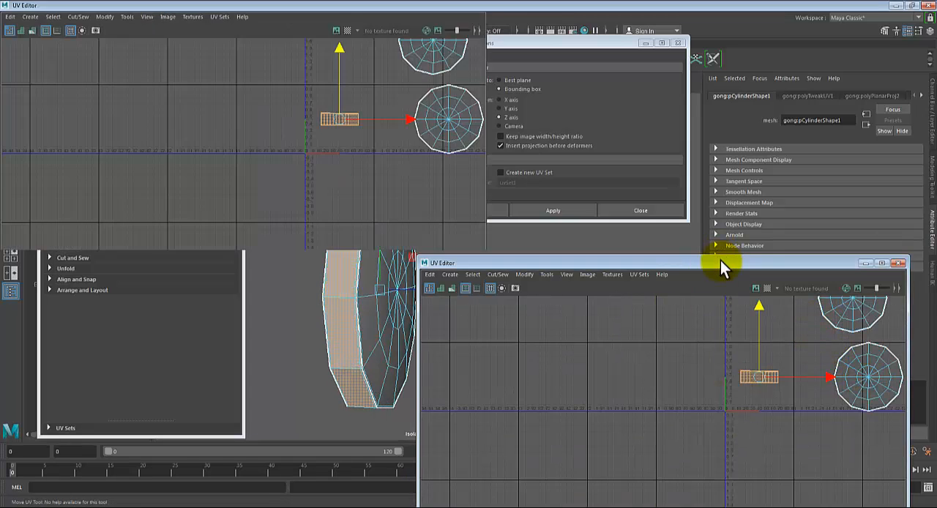
pyautogui.keyDown('alt'); pyautogui.moveTo(711, 140); pyautogui.dragTo(552, 383, button='middle'); pyautogui.keyUp('alt')
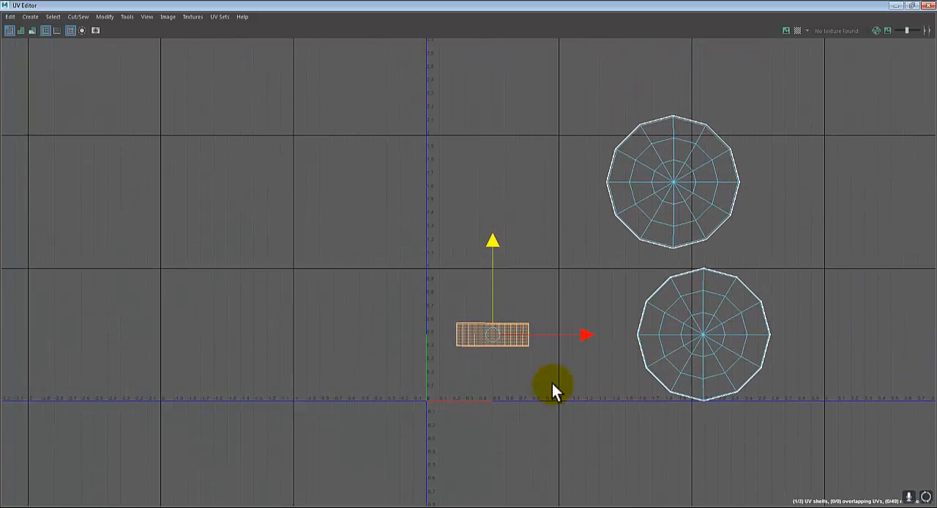
pyautogui.click(911, 5)
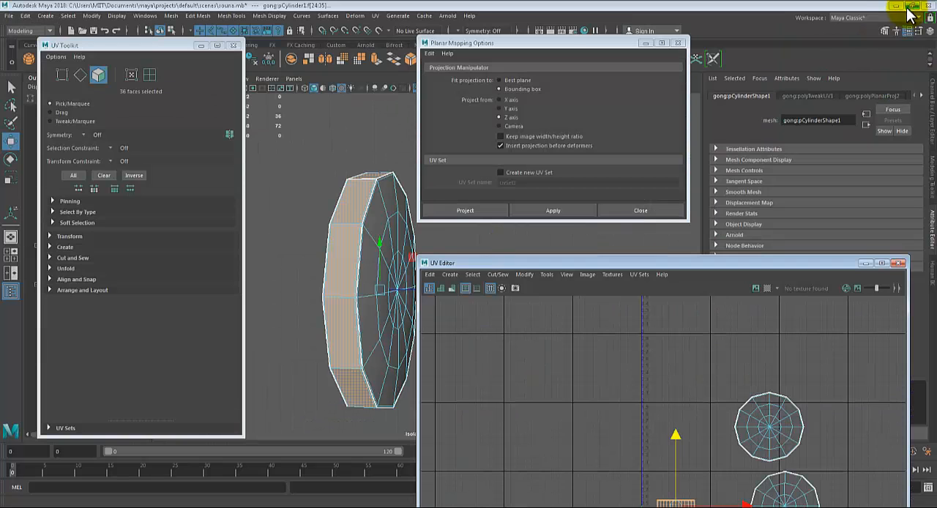
pyautogui.click(131, 74)
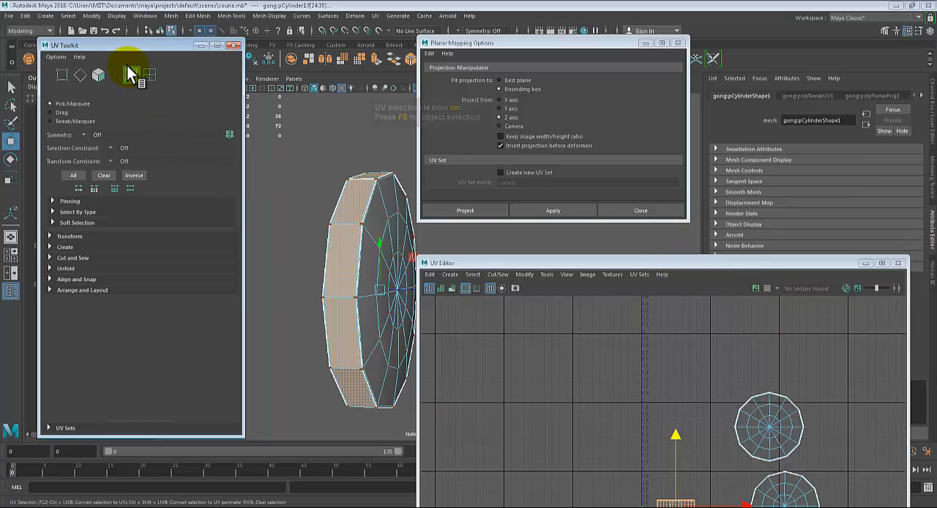
pyautogui.click(132, 76)
pyautogui.doubleClick(587, 262)
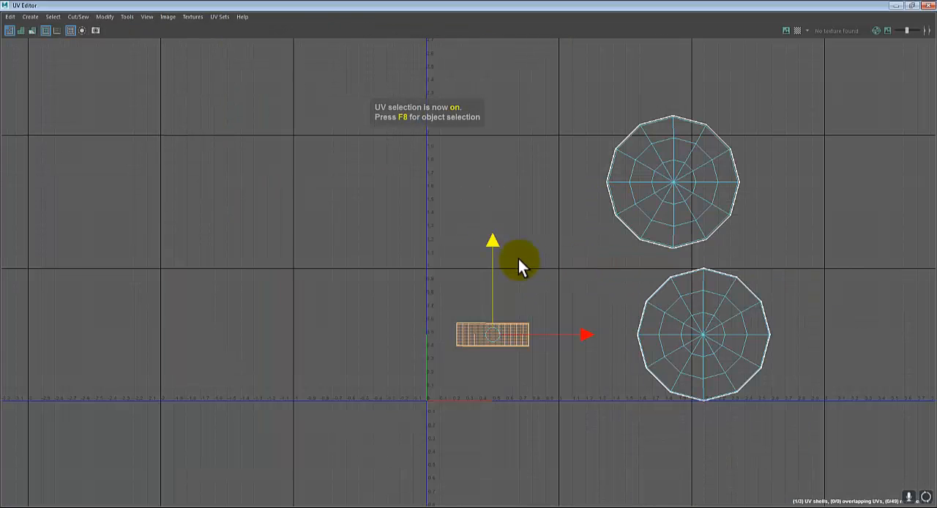
pyautogui.moveTo(441, 296); pyautogui.dragTo(557, 379)
pyautogui.scroll(3, 546, 381)
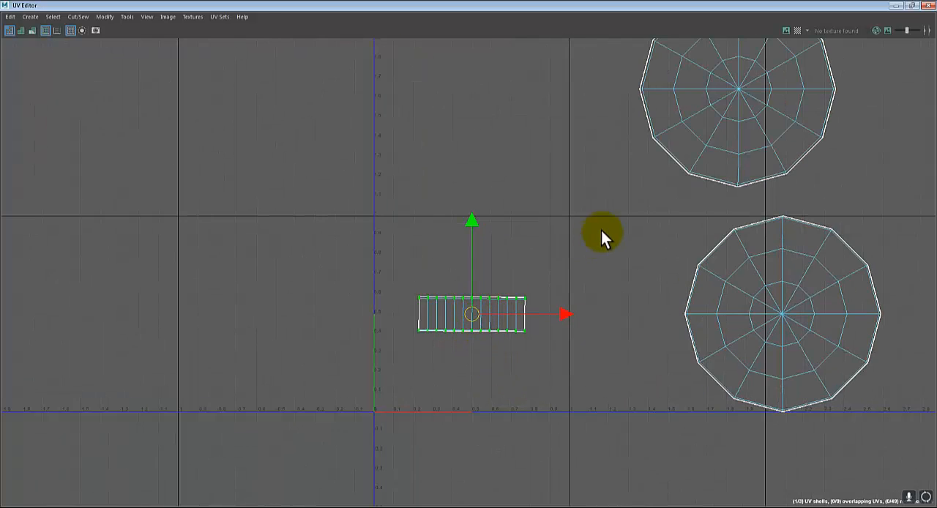
# Move the rim strip straight up into the upper part of the 0–1 UV tile
pyautogui.scroll(-1, 604, 232)
pyautogui.scroll(-1, 804, 138)
pyautogui.keyDown('alt'); pyautogui.moveTo(816, 169); pyautogui.dragTo(774, 254, button='middle'); pyautogui.keyUp('alt')
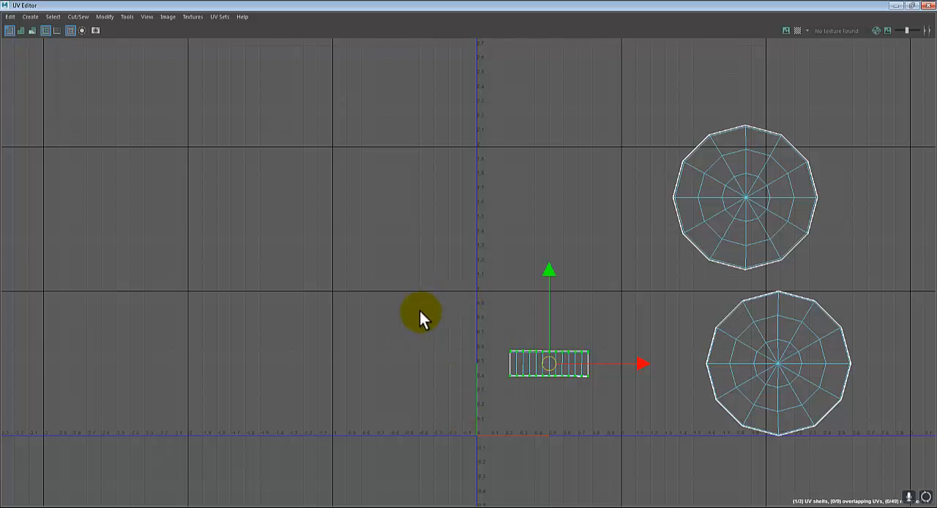
pyautogui.scroll(1, 604, 342)
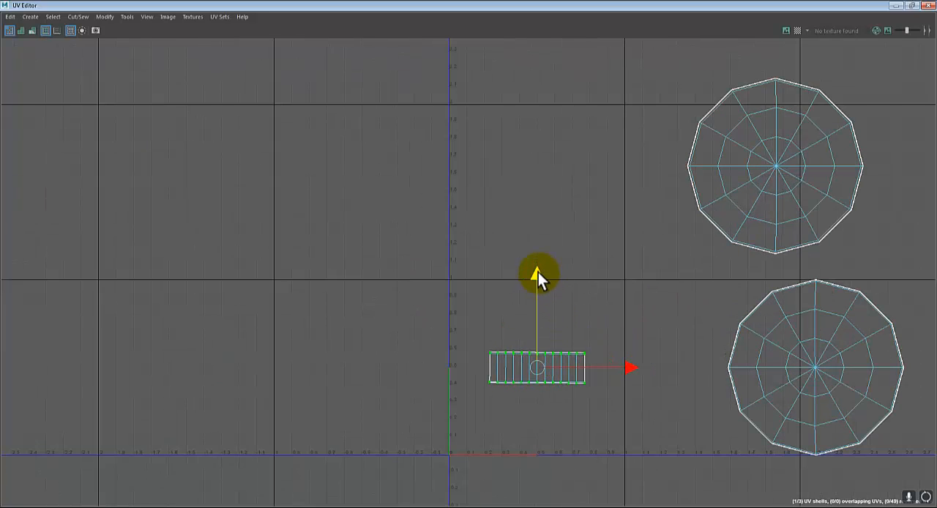
pyautogui.moveTo(538, 272); pyautogui.dragTo(545, 213)
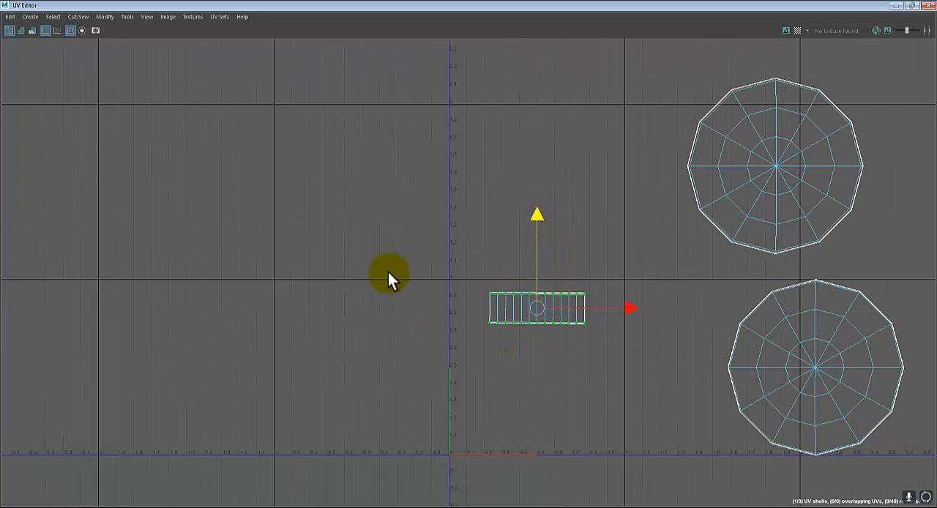
pyautogui.scroll(-1, 688, 95)
pyautogui.moveTo(652, 63); pyautogui.dragTo(858, 237)
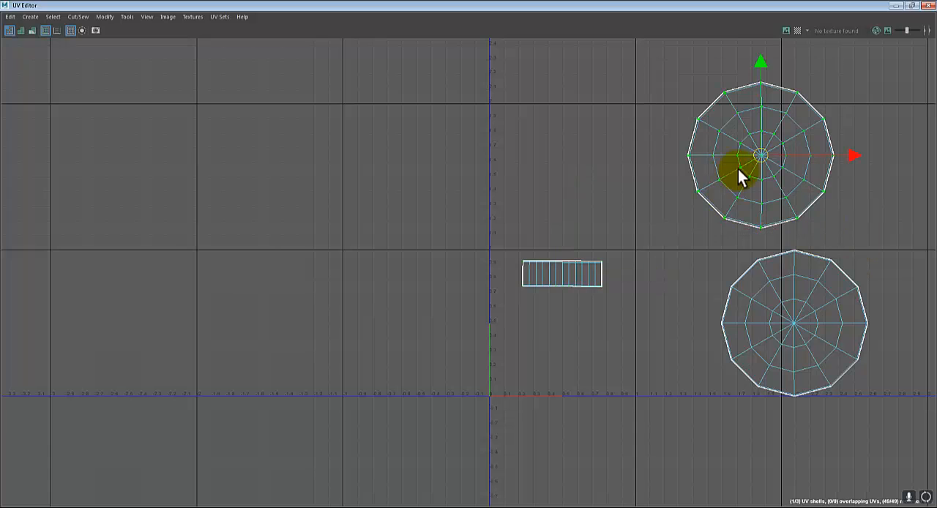
pyautogui.moveTo(664, 63); pyautogui.dragTo(828, 237)
pyautogui.moveTo(760, 157); pyautogui.dragTo(500, 355)
pyautogui.press('r')
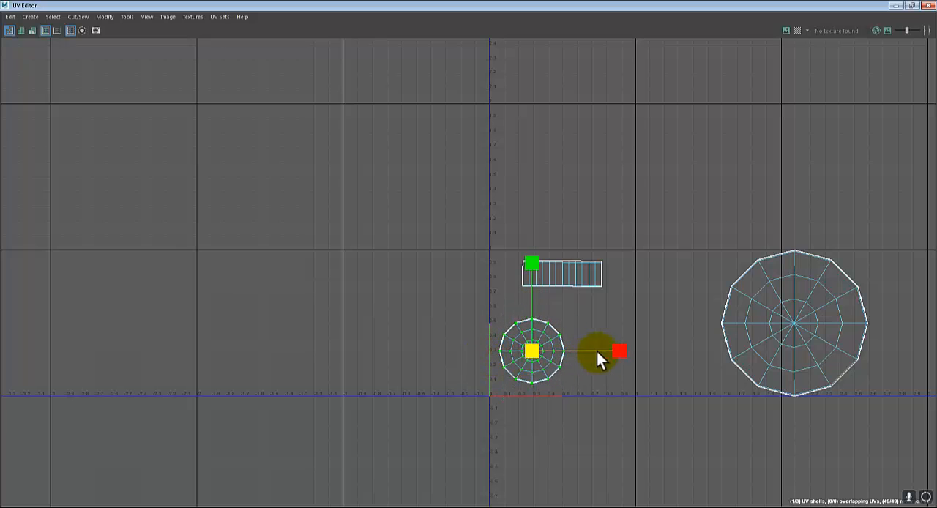
pyautogui.hotkey('ctrl', 'z')
pyautogui.hotkey('ctrl', 'z')
pyautogui.hotkey('ctrl', 'z')
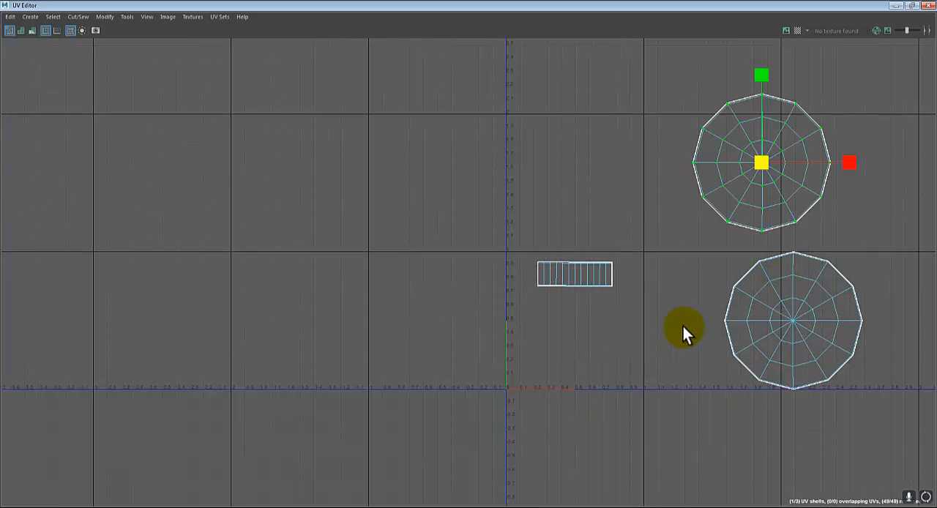
# Select both disc shells together, scale them uniformly to about 0.33 units across, and move them below the rim strip
pyautogui.scroll(-2, 683, 296)
pyautogui.moveTo(635, 71); pyautogui.dragTo(793, 259)
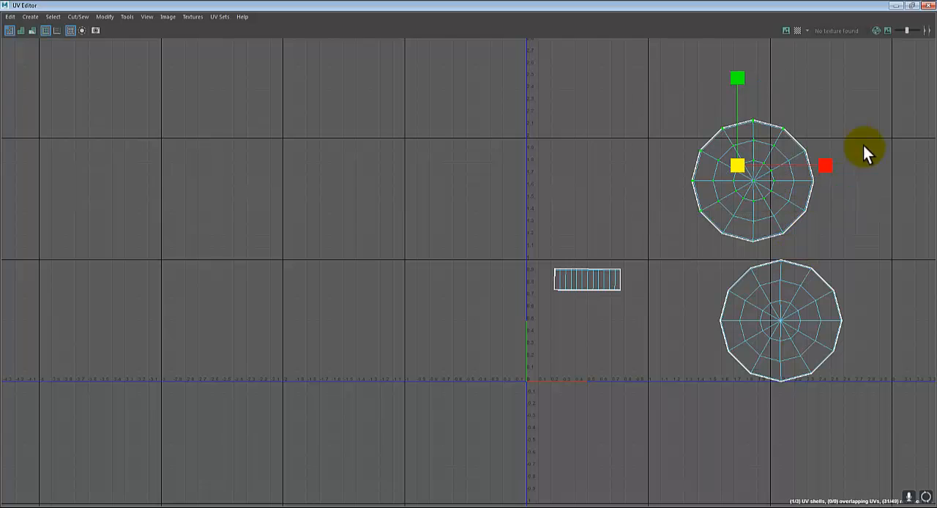
pyautogui.moveTo(909, 83); pyautogui.dragTo(670, 440)
pyautogui.moveTo(764, 245); pyautogui.dragTo(549, 345)
pyautogui.press('w')
pyautogui.scroll(4, 567, 366)
pyautogui.press('r')
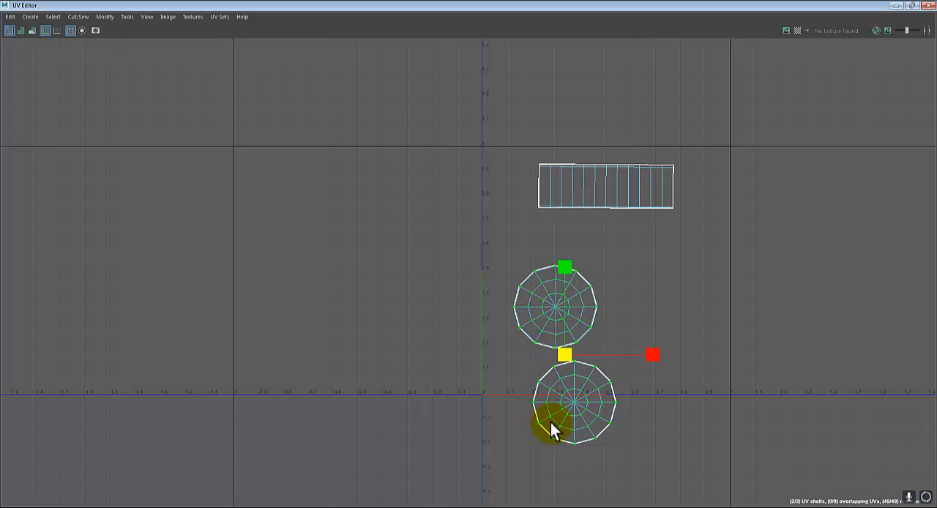
# Select only the lower disc's UVs and move that disc up towards the other disc, into the 0–1 tile
pyautogui.moveTo(688, 467); pyautogui.dragTo(511, 360)
pyautogui.press('w')
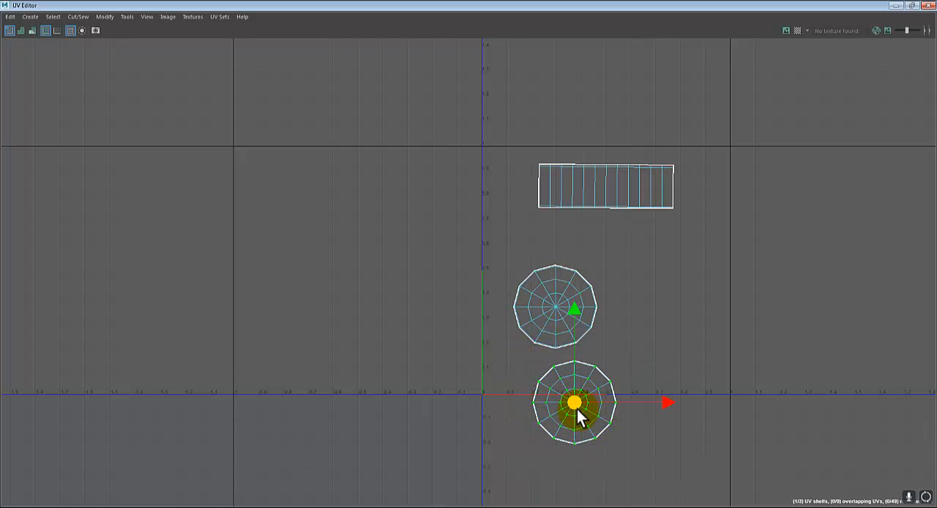
pyautogui.moveTo(576, 401); pyautogui.dragTo(577, 398)
pyautogui.click(611, 380)
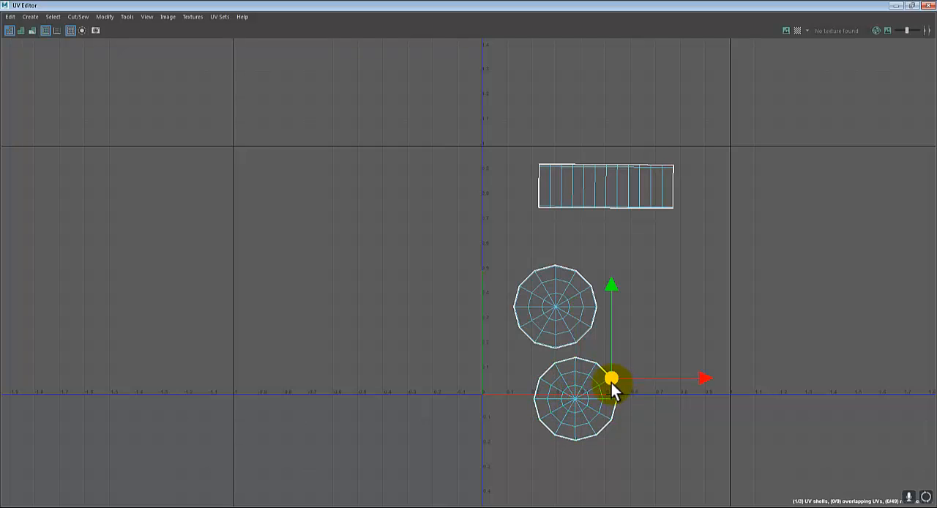
pyautogui.click(630, 364)
pyautogui.moveTo(647, 354); pyautogui.dragTo(565, 431)
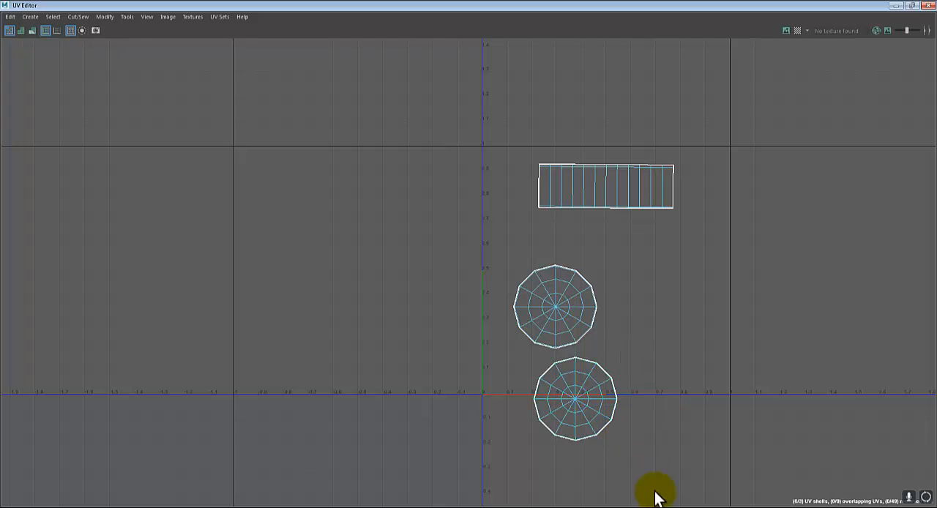
pyautogui.moveTo(654, 497); pyautogui.dragTo(527, 350)
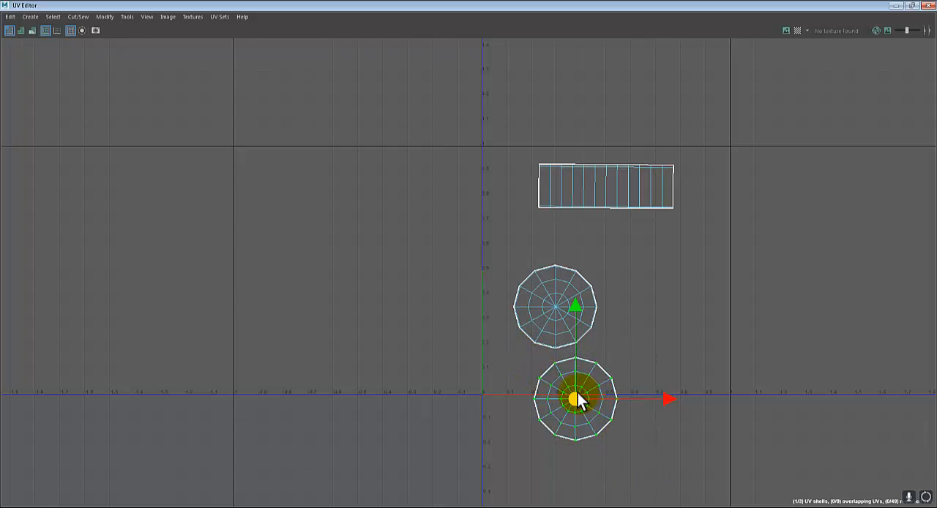
pyautogui.moveTo(578, 393); pyautogui.dragTo(593, 355)
# Expand a partial UV selection on the lower disc to its whole shell, move it beside the other disc, and deselect it
pyautogui.scroll(2, 629, 427)
pyautogui.scroll(2, 629, 424)
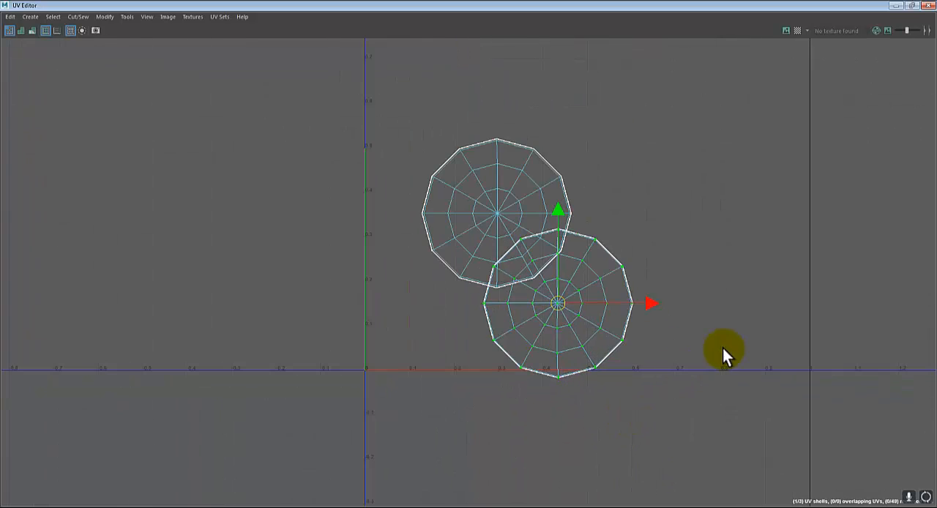
pyautogui.moveTo(705, 207); pyautogui.dragTo(491, 412)
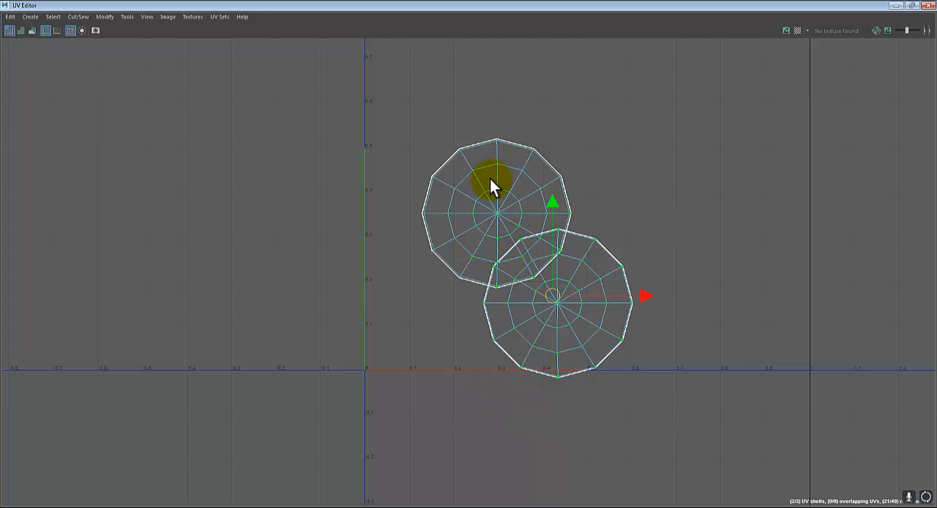
pyautogui.click(685, 214)
pyautogui.moveTo(650, 303); pyautogui.dragTo(578, 372)
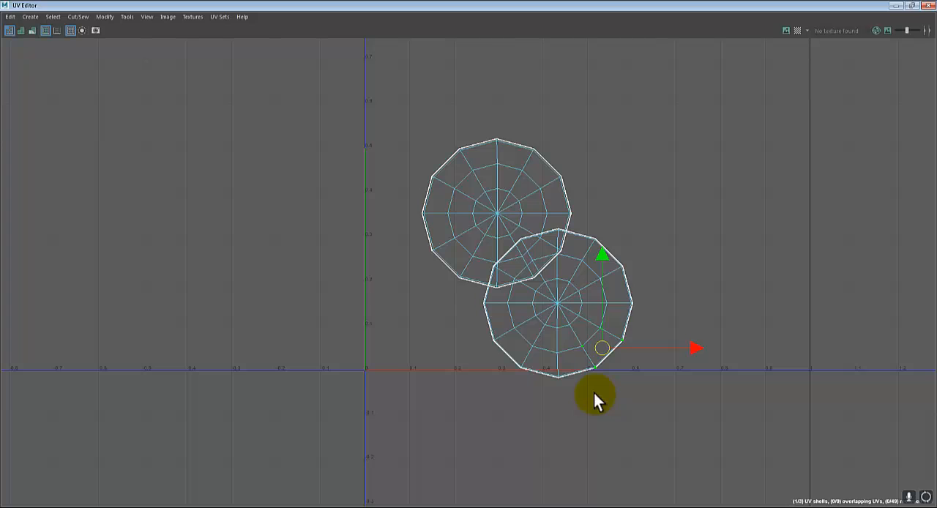
pyautogui.keyDown('ctrl'); pyautogui.rightClick(588, 302); pyautogui.keyUp('ctrl')
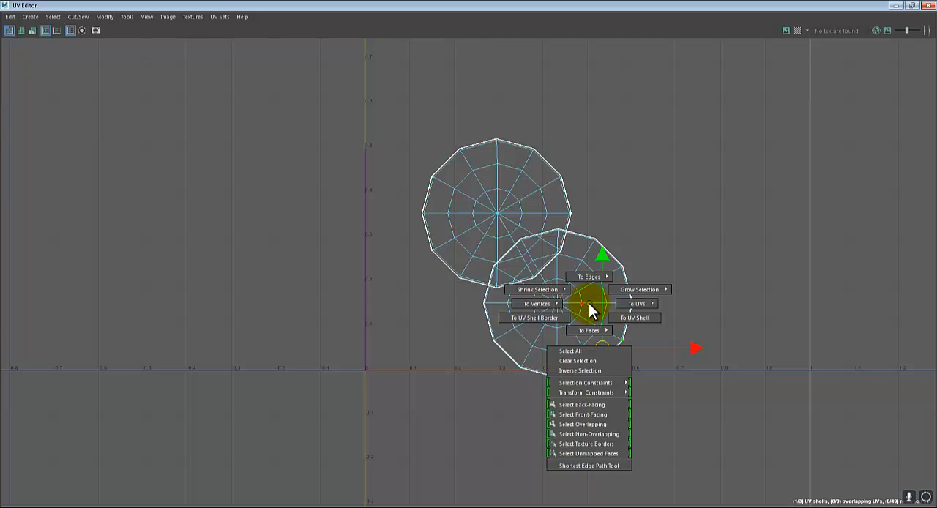
pyautogui.click(617, 313)
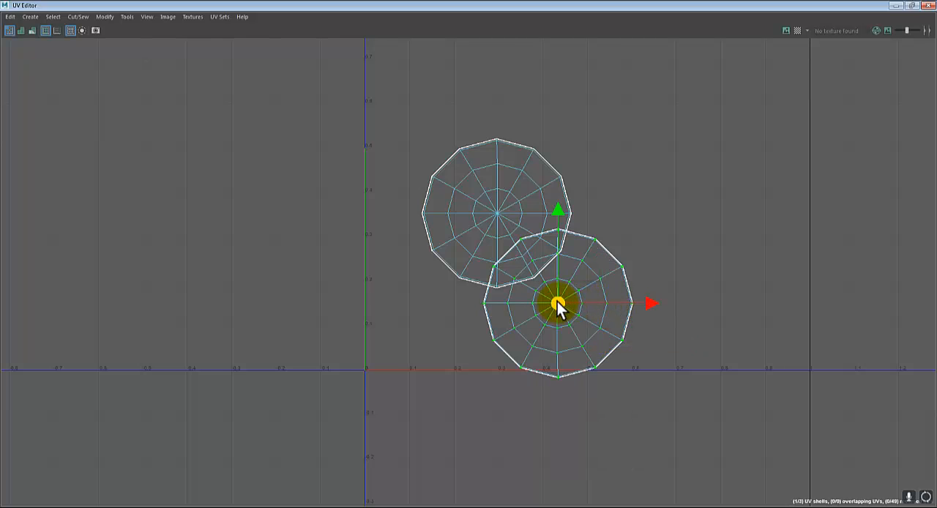
pyautogui.moveTo(558, 301); pyautogui.dragTo(705, 215)
pyautogui.click(666, 305)
pyautogui.scroll(-4, 574, 304)
pyautogui.keyDown('alt'); pyautogui.moveTo(604, 212); pyautogui.dragTo(606, 295, button='middle'); pyautogui.keyUp('alt')
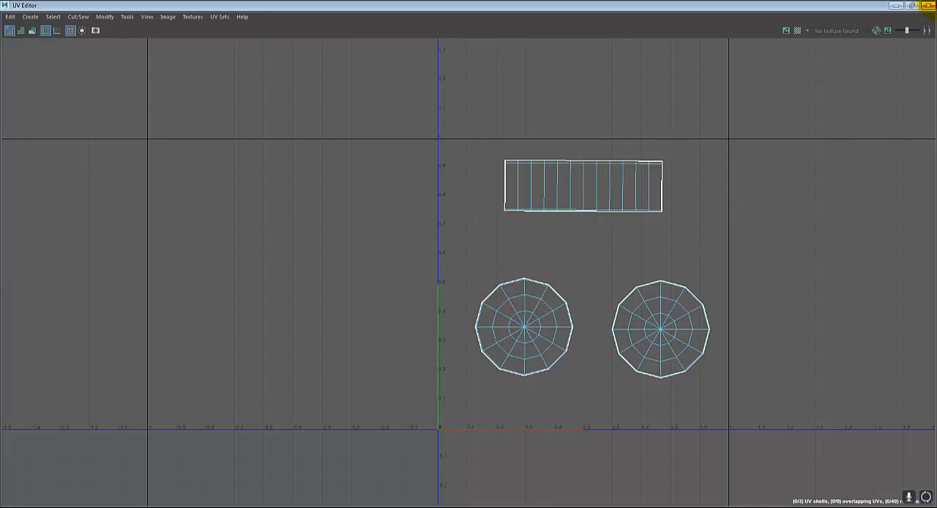
# Restore the UV Editor to a smaller window and move it and the Planar Mapping Options window clear of the gong
pyautogui.click(911, 5)
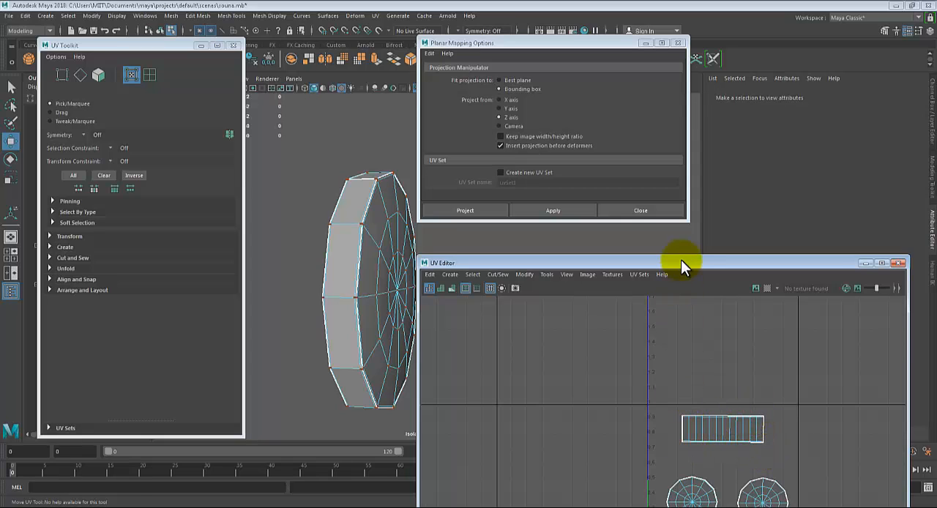
pyautogui.moveTo(680, 261); pyautogui.dragTo(686, 179)
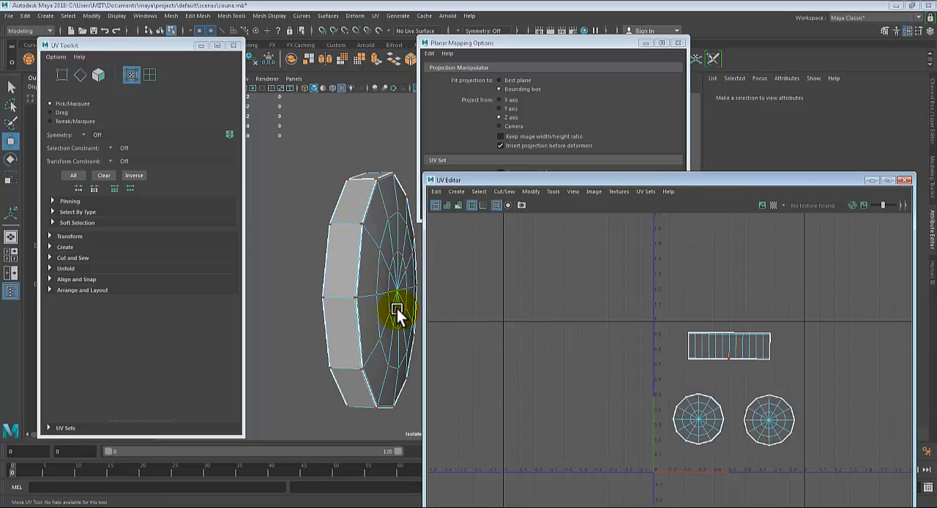
pyautogui.moveTo(340, 232)
pyautogui.keyDown('alt'); pyautogui.mouseDown()
pyautogui.moveTo(355, 238)
pyautogui.moveTo(348, 236)
pyautogui.mouseUp(); pyautogui.keyUp('alt')
pyautogui.keyDown('alt'); pyautogui.moveTo(361, 287); pyautogui.dragTo(356, 277); pyautogui.keyUp('alt')
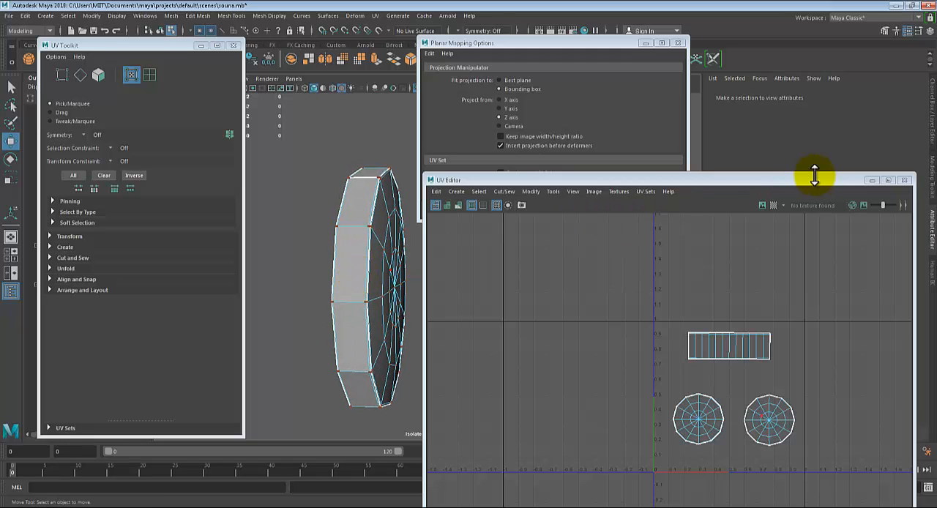
pyautogui.moveTo(811, 177); pyautogui.dragTo(842, 170)
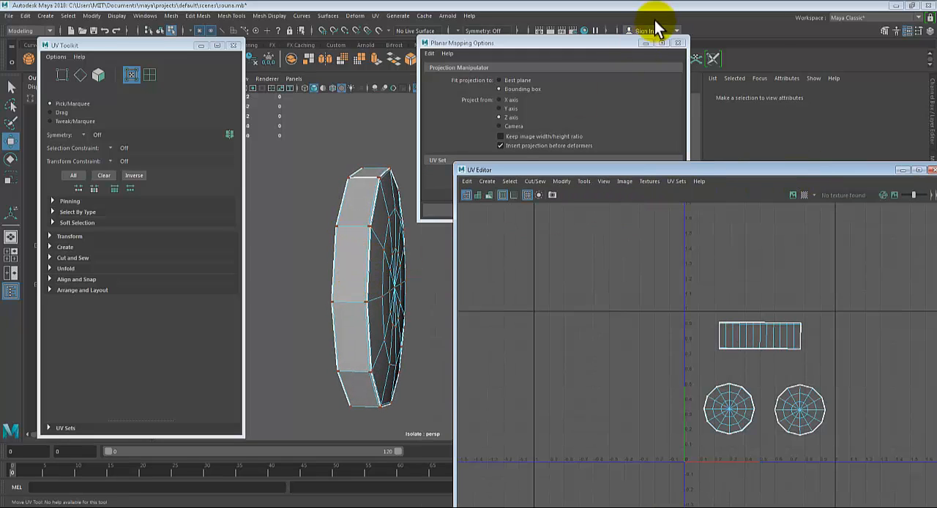
pyautogui.moveTo(613, 42); pyautogui.dragTo(723, 52)
pyautogui.keyDown('alt'); pyautogui.moveTo(427, 236); pyautogui.dragTo(331, 235); pyautogui.keyUp('alt')
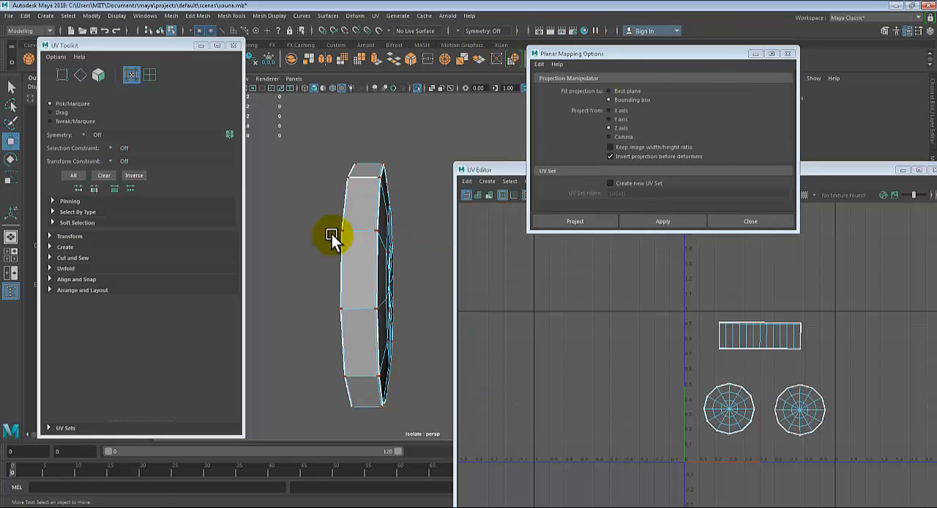
# Return the gong to object selection in shaded display and assign it a new Lambert material
pyautogui.press('q')
pyautogui.moveTo(367, 197); pyautogui.dragTo(421, 169, button='right')
pyautogui.press('5')
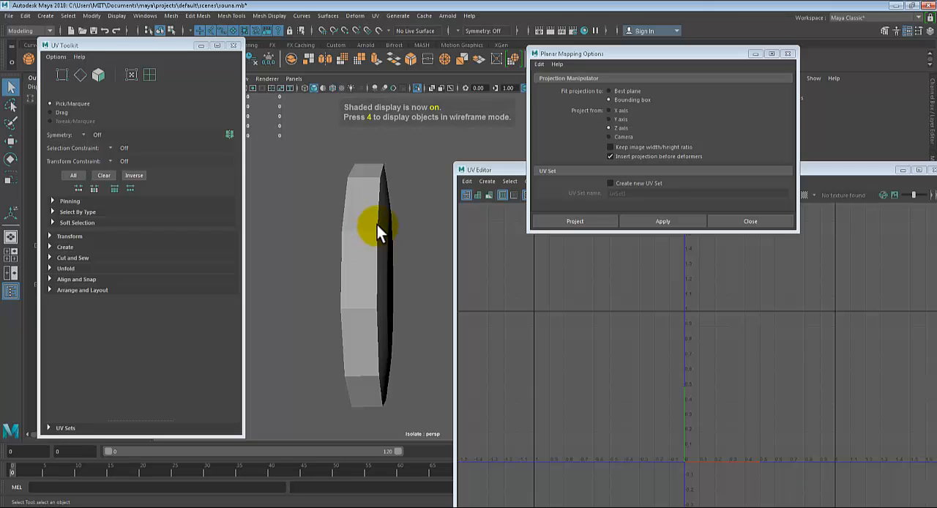
pyautogui.click(375, 222)
pyautogui.rightClick(375, 210)
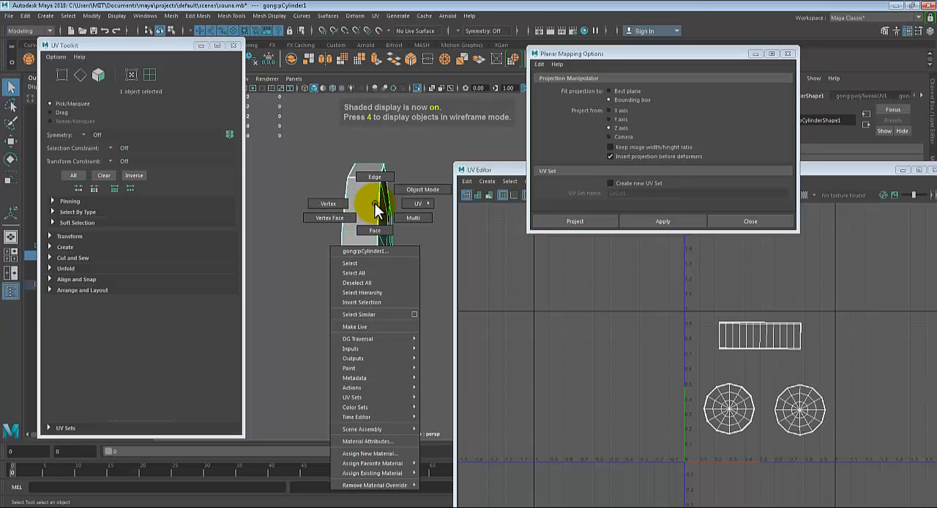
pyautogui.keyDown('alt'); pyautogui.moveTo(377, 212); pyautogui.dragTo(371, 194); pyautogui.keyUp('alt')
pyautogui.moveTo(371, 195); pyautogui.dragTo(337, 445, button='right')
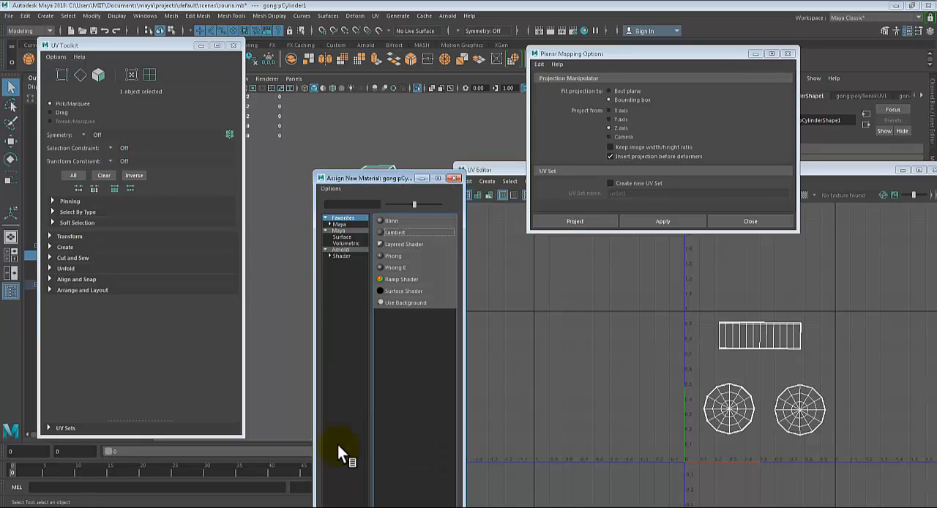
pyautogui.click(393, 233)
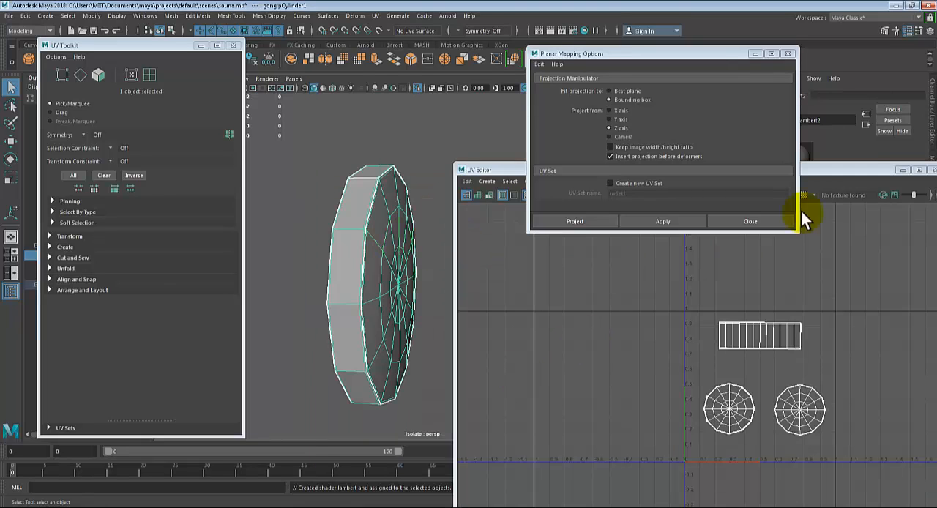
# Move the UV Editor and Planar Mapping Options windows clear of the gong and its material settings
pyautogui.moveTo(870, 175); pyautogui.dragTo(438, 260)
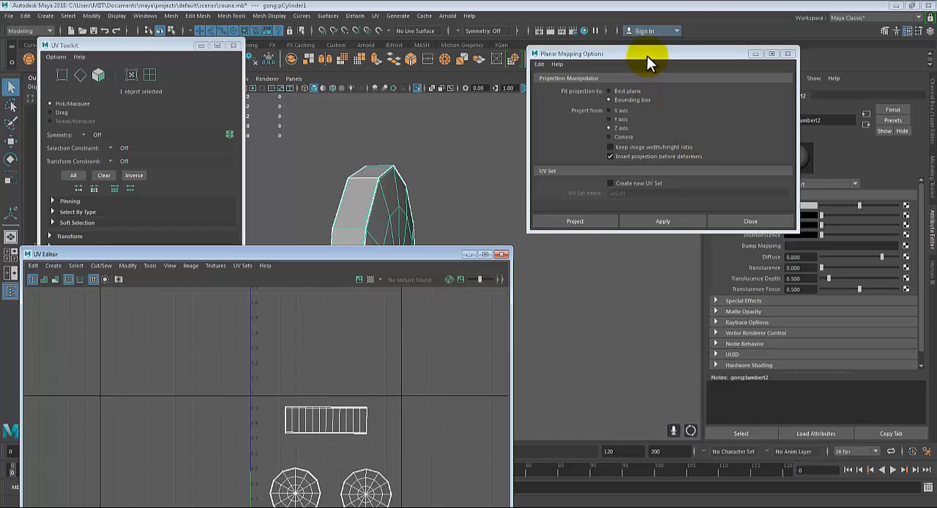
pyautogui.moveTo(647, 56); pyautogui.dragTo(132, 117)
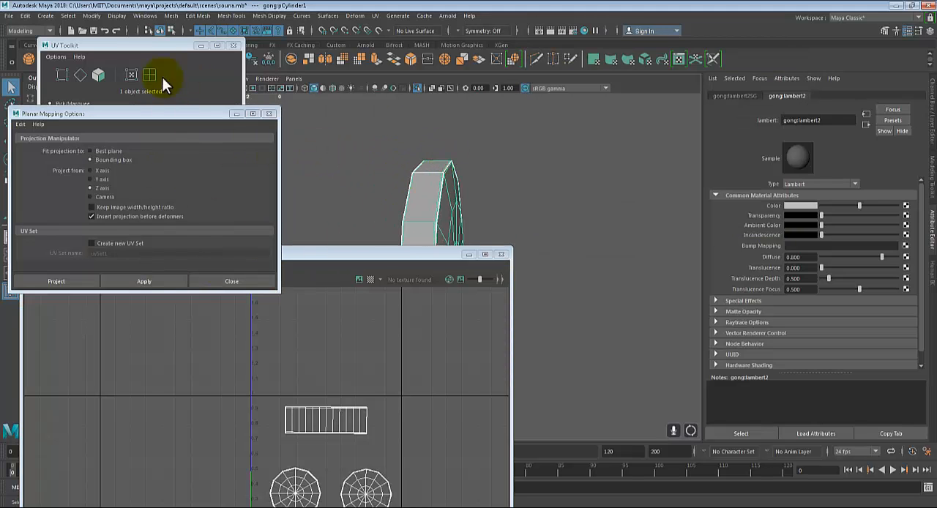
pyautogui.moveTo(376, 256); pyautogui.dragTo(290, 225)
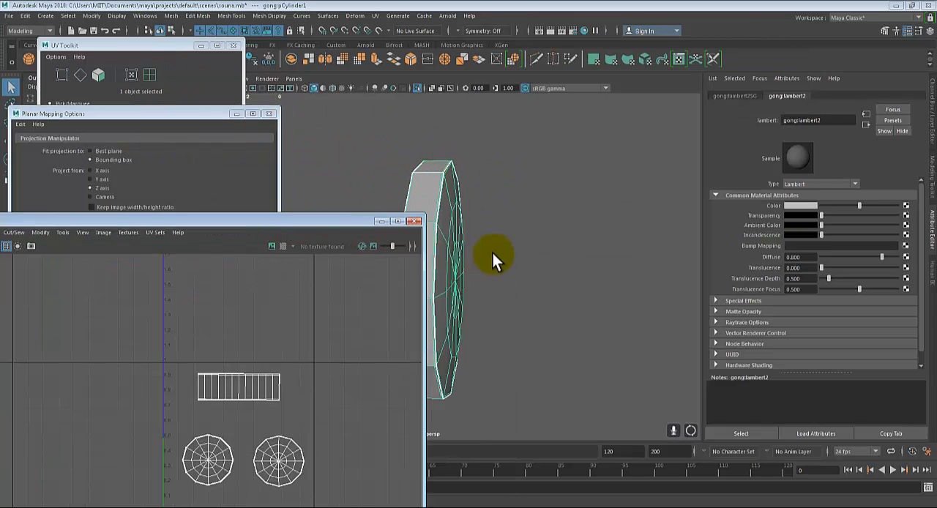
pyautogui.keyDown('alt'); pyautogui.moveTo(493, 253); pyautogui.dragTo(567, 252); pyautogui.keyUp('alt')
pyautogui.keyDown('alt'); pyautogui.moveTo(567, 252); pyautogui.dragTo(605, 238, button='middle'); pyautogui.keyUp('alt')
pyautogui.keyDown('alt'); pyautogui.moveTo(605, 238); pyautogui.dragTo(597, 233); pyautogui.keyUp('alt')
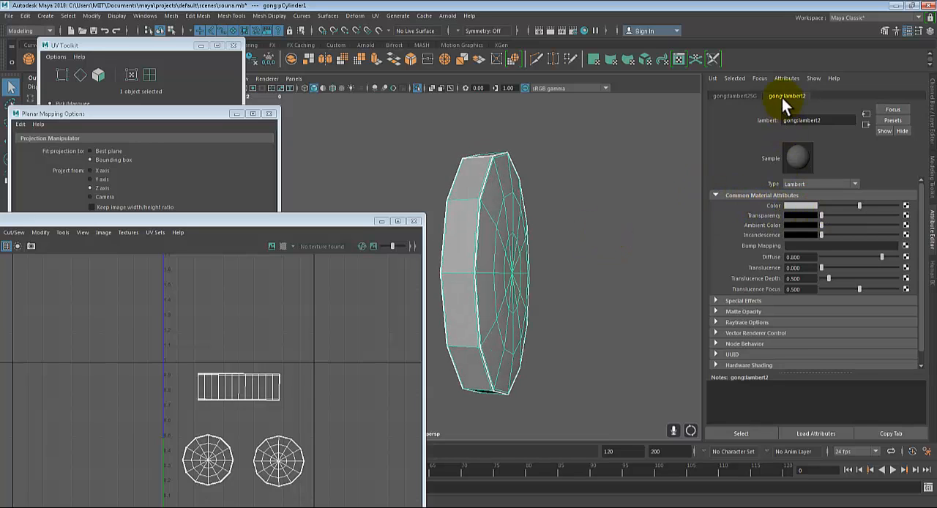
# Deselect the gong, reselect it, and open its Lambert material attributes
pyautogui.click(640, 220)
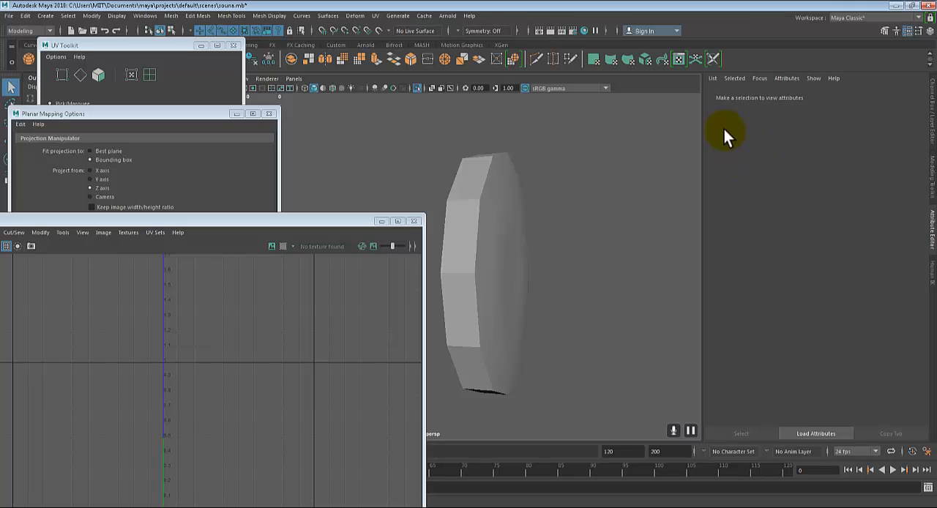
pyautogui.click(516, 213)
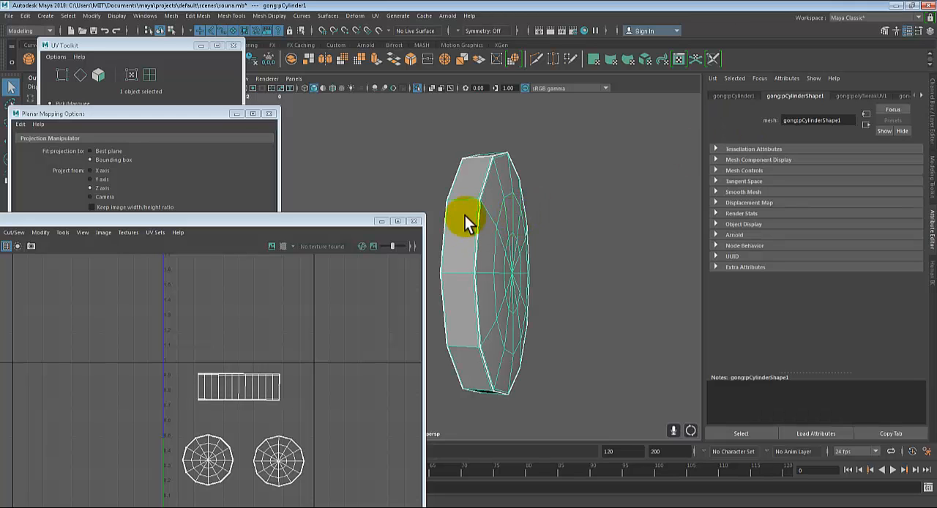
pyautogui.rightClick(509, 199)
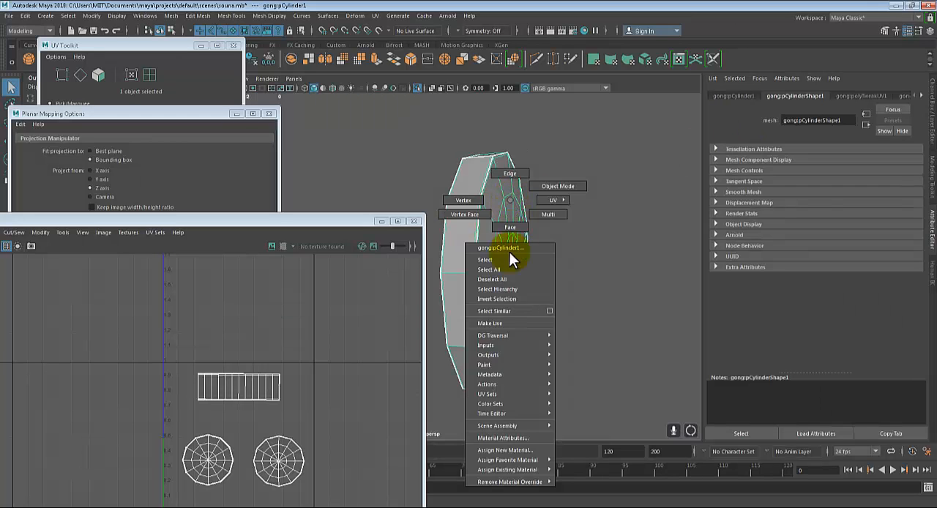
pyautogui.click(493, 438)
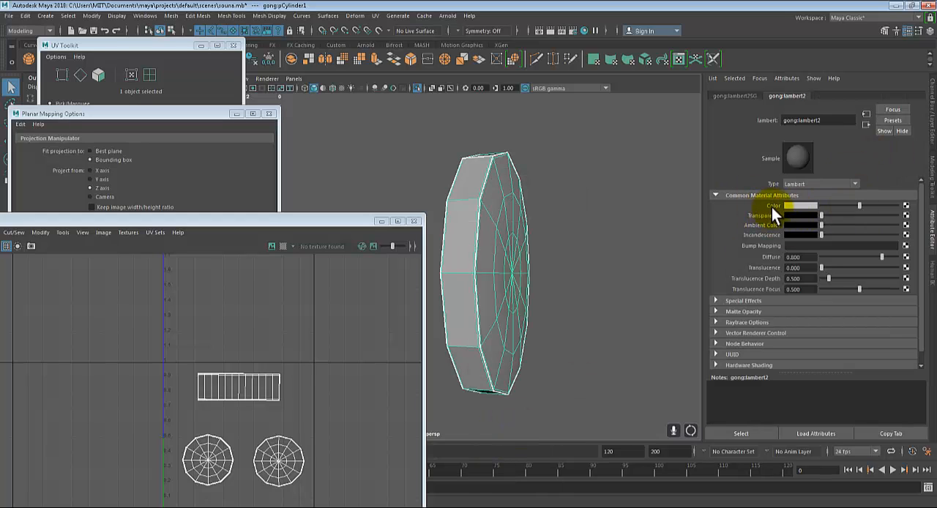
# Connect a File texture to the Lambert material's color and load the checker image 6270.png from the Desktop
pyautogui.click(907, 207)
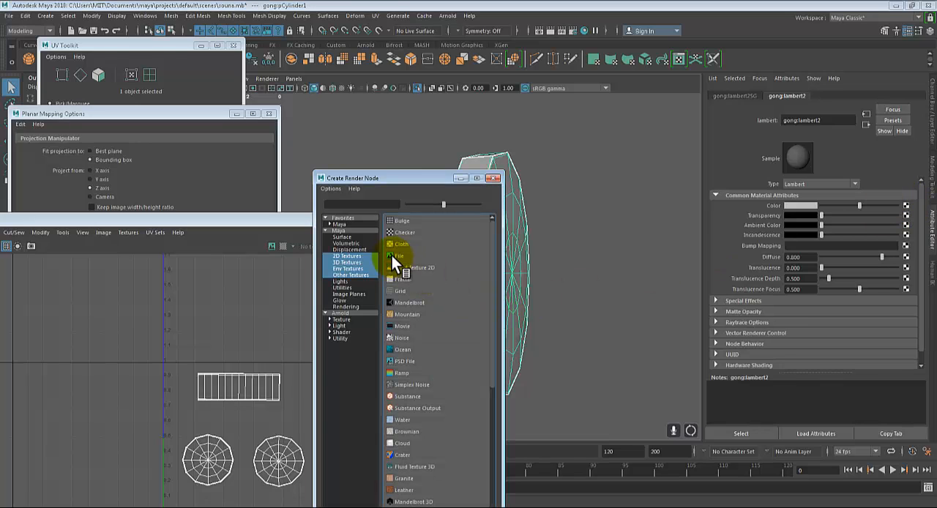
pyautogui.click(393, 256)
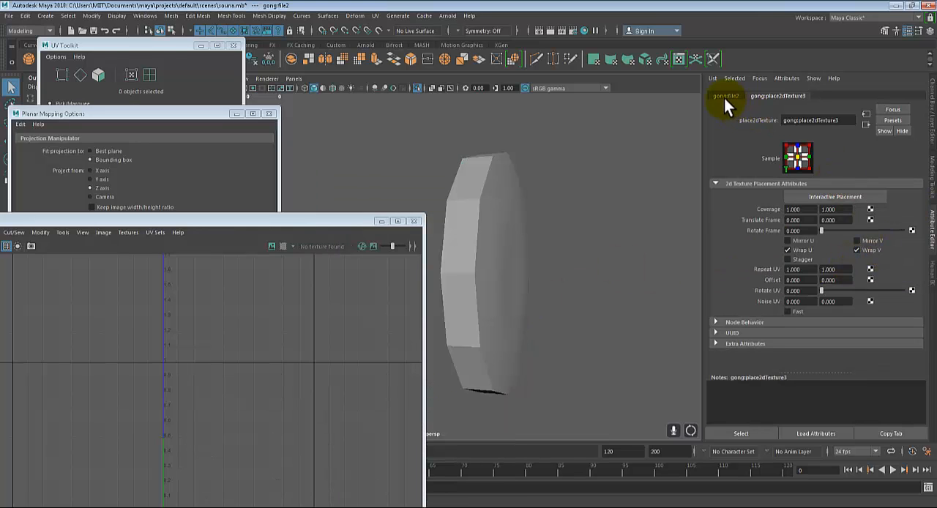
pyautogui.click(721, 97)
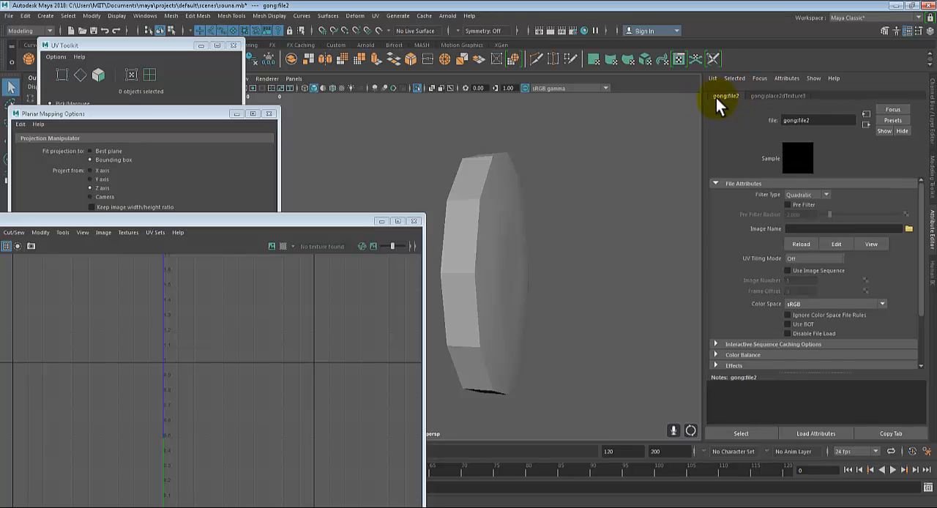
pyautogui.click(909, 229)
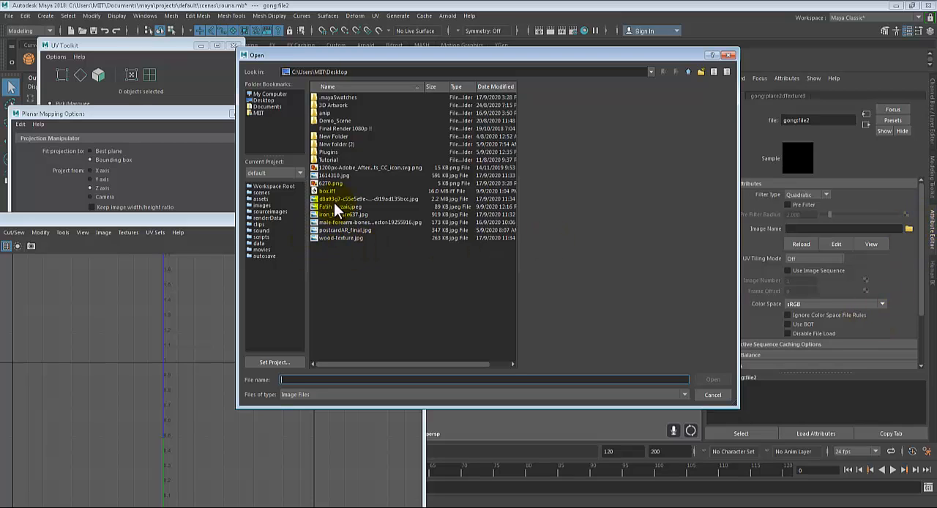
pyautogui.click(329, 183)
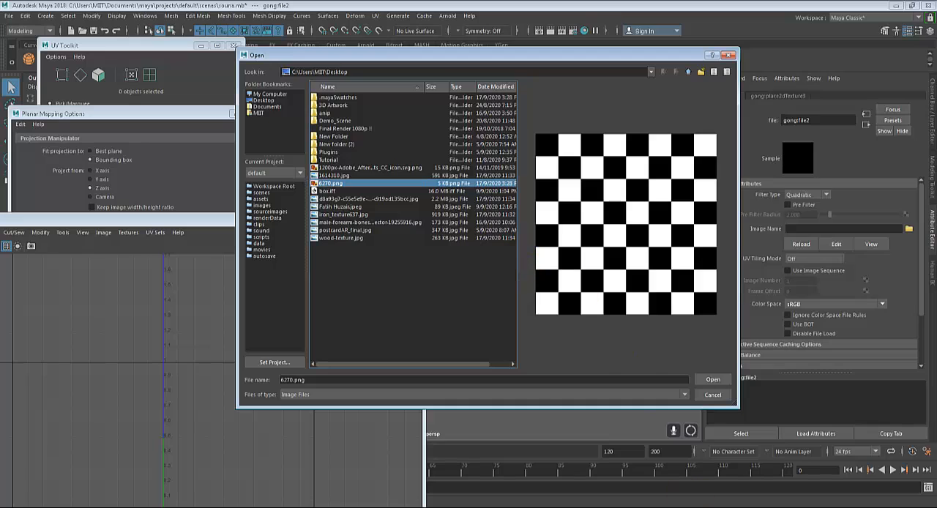
pyautogui.moveTo(806, 506)
pyautogui.doubleClick(327, 184)
# Try to display the gong with its texture maps in the viewport
pyautogui.keyDown('alt'); pyautogui.moveTo(513, 255); pyautogui.dragTo(575, 265, button='middle'); pyautogui.keyUp('alt')
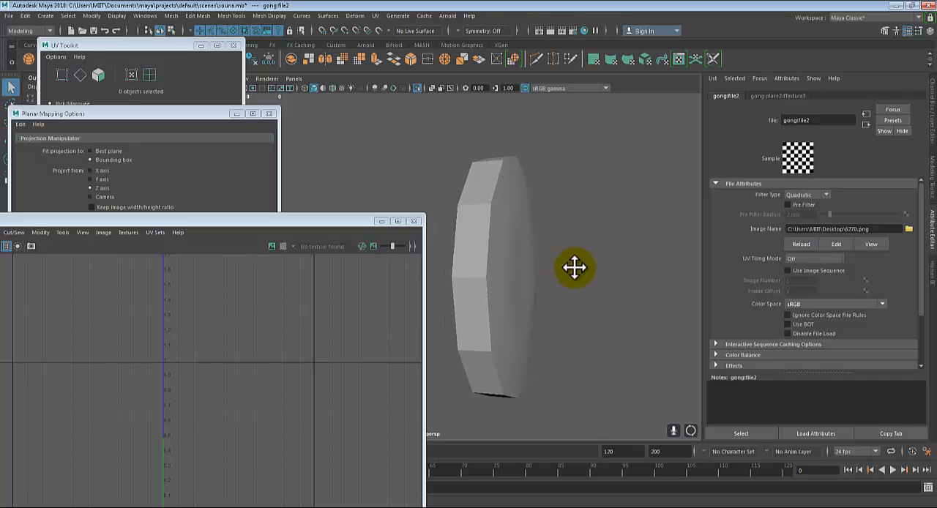
pyautogui.keyDown('alt'); pyautogui.moveTo(576, 266); pyautogui.dragTo(572, 219); pyautogui.keyUp('alt')
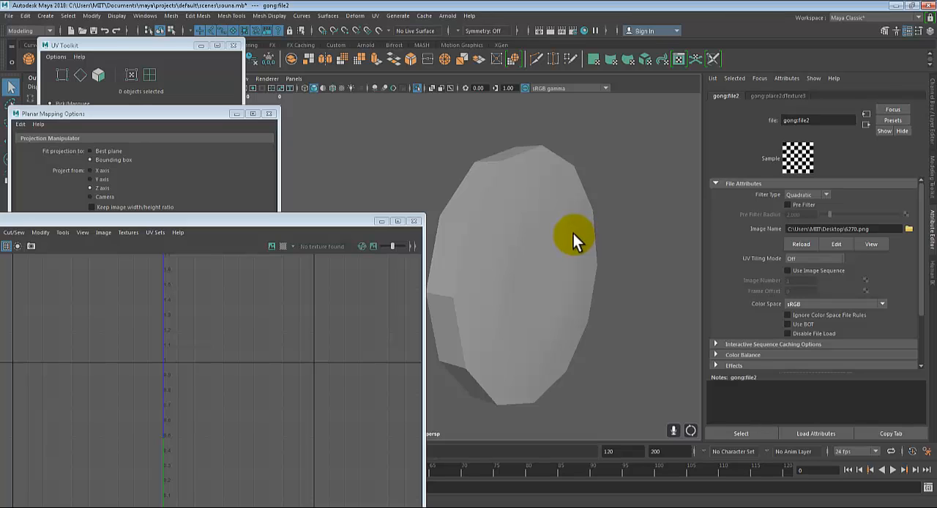
pyautogui.press('6')
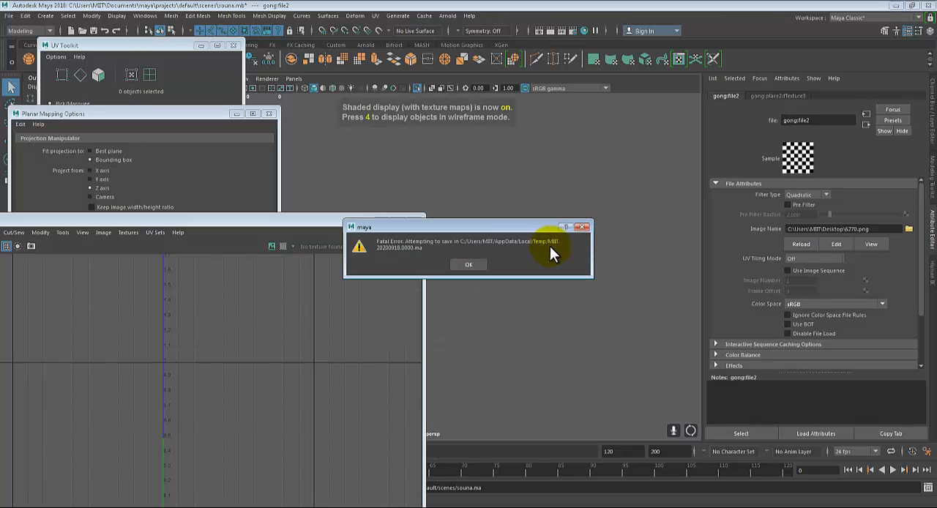
pyautogui.click(792, 505)
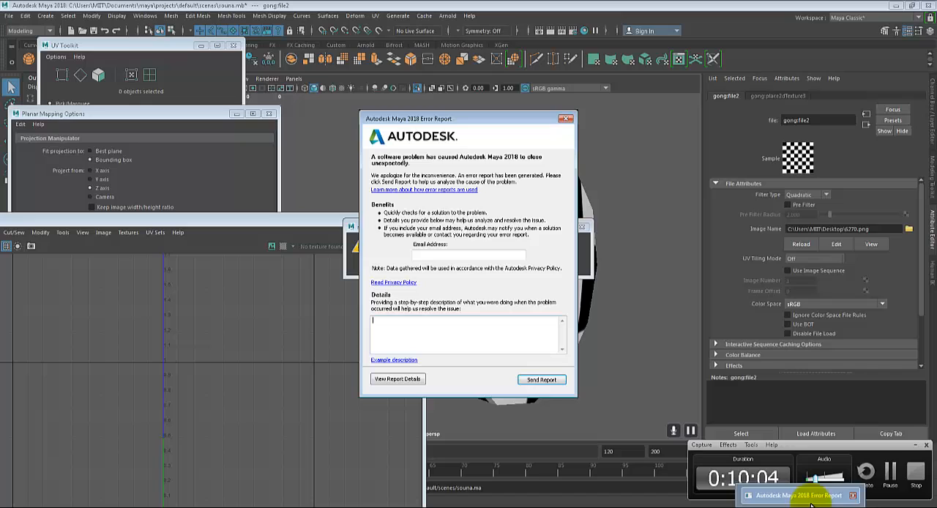
pyautogui.click(866, 474)
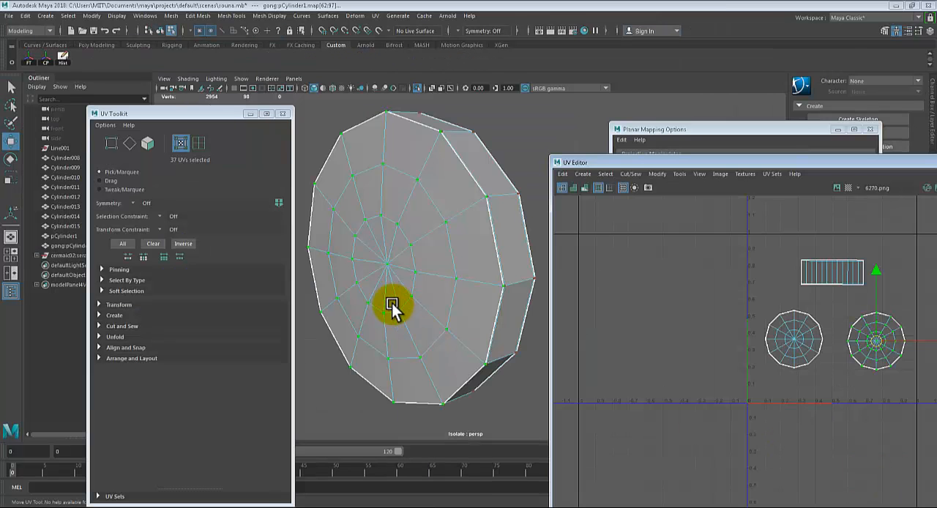
# Leave UV selection, select the gong as a whole object, and show its attributes
pyautogui.press('q')
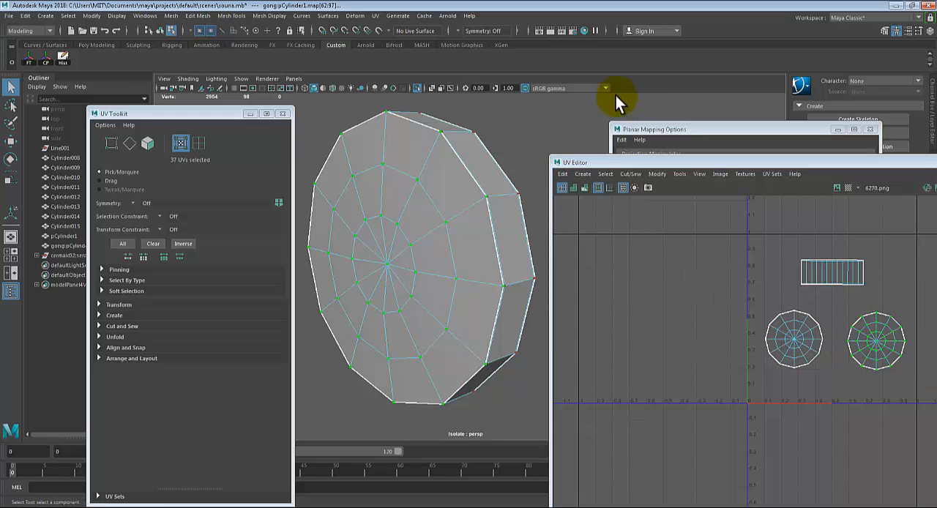
pyautogui.moveTo(497, 156); pyautogui.dragTo(531, 133, button='right')
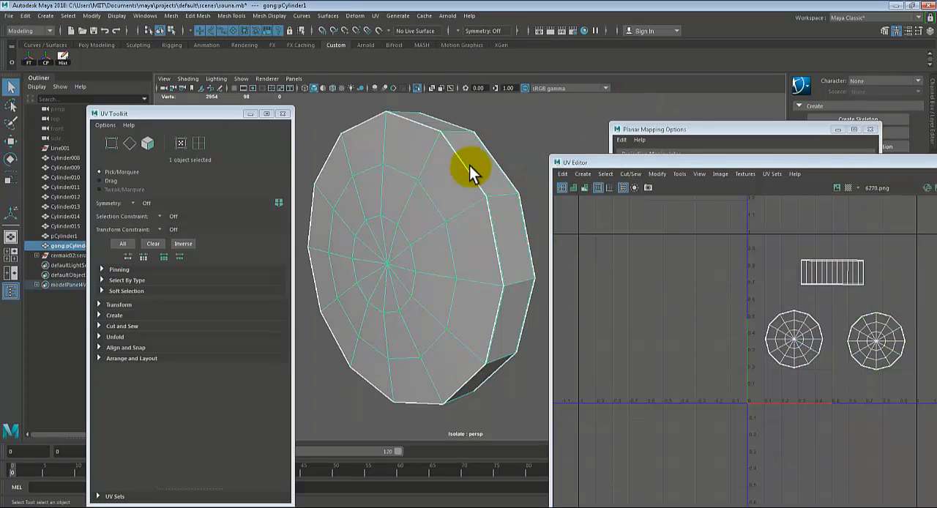
pyautogui.click(493, 148)
pyautogui.click(417, 214)
pyautogui.moveTo(426, 291); pyautogui.dragTo(428, 422, button='right')
# Move the UV Editor and Planar Mapping Options windows off the attributes and open the gong's material attributes
pyautogui.moveTo(806, 165); pyautogui.dragTo(773, 262)
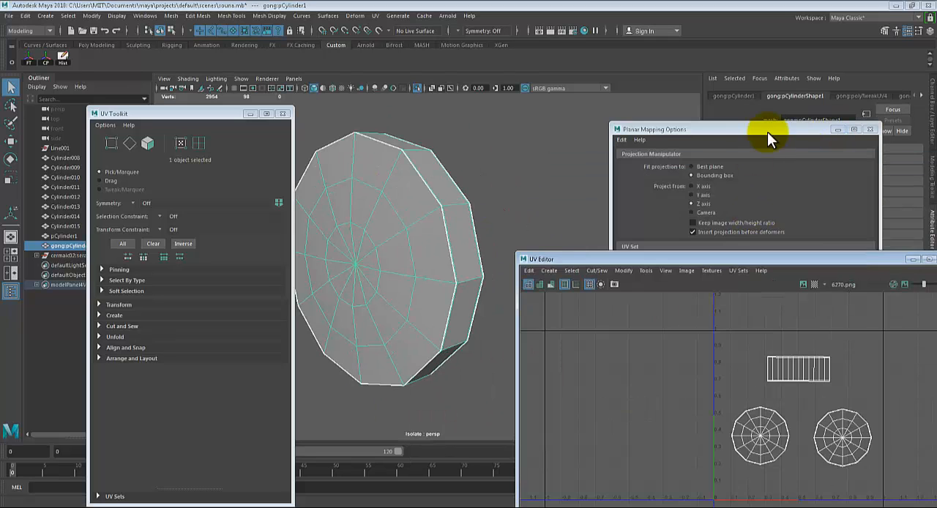
pyautogui.moveTo(771, 131); pyautogui.dragTo(806, 256)
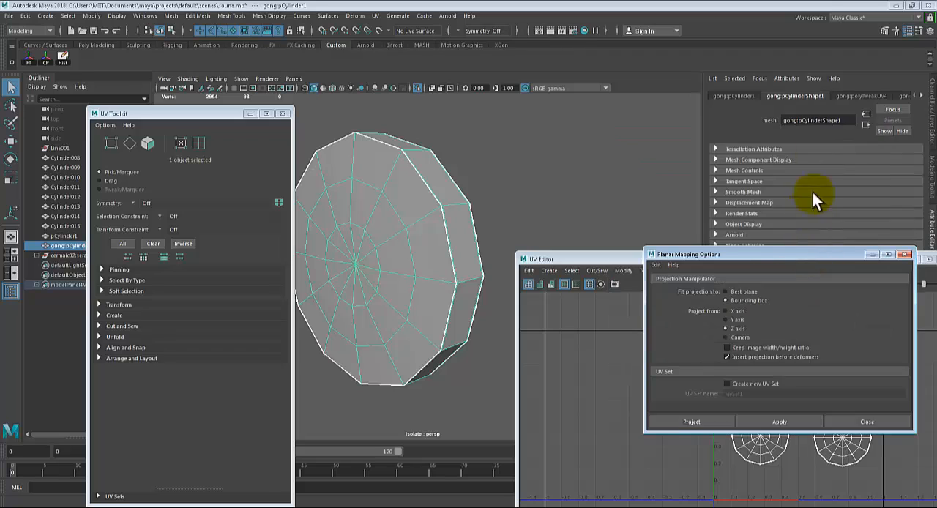
pyautogui.click(921, 95)
pyautogui.click(921, 96)
pyautogui.click(920, 95)
pyautogui.moveTo(407, 193); pyautogui.dragTo(388, 431, button='right')
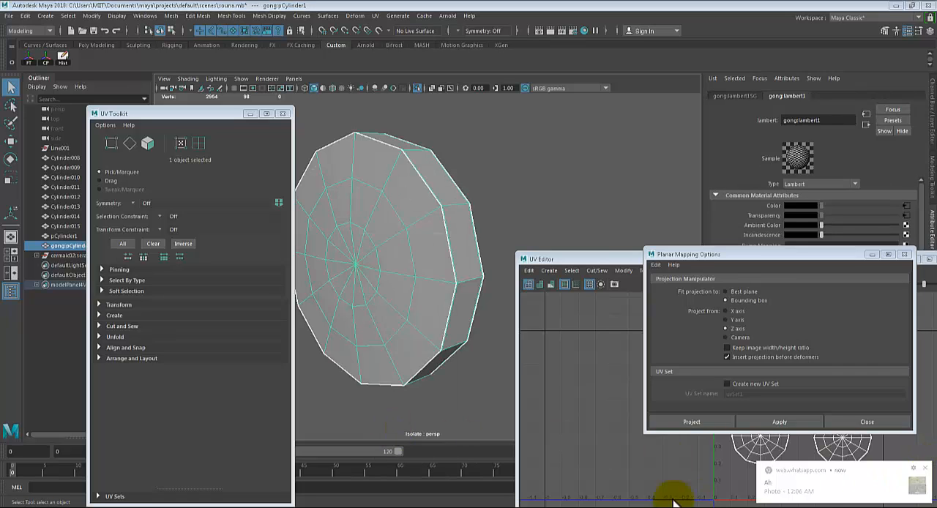
pyautogui.rightClick(322, 507)
pyautogui.click(314, 497)
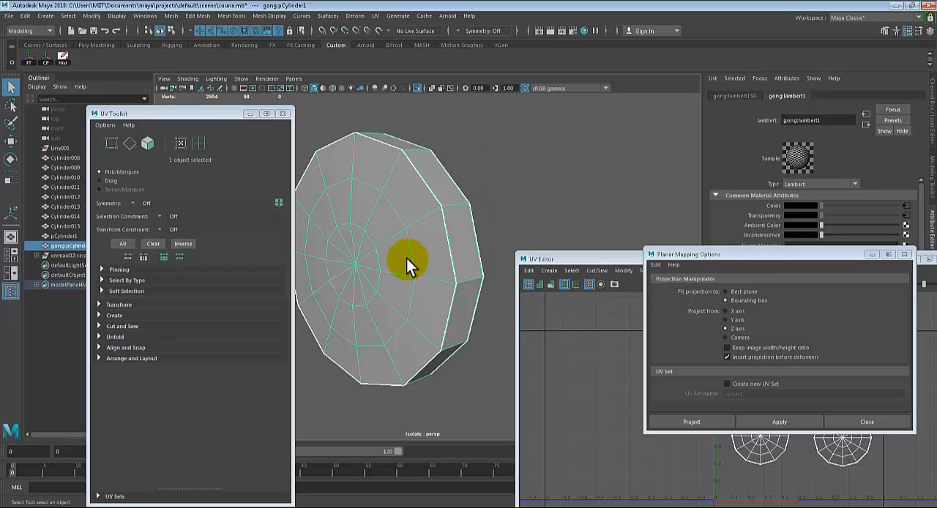
# Turn on textured display for the gong and move the Planar Mapping Options window clear of the rim's UV strip
pyautogui.press('6')
pyautogui.moveTo(443, 265)
pyautogui.keyDown('alt'); pyautogui.mouseDown()
pyautogui.moveTo(390, 284)
pyautogui.moveTo(522, 268)
pyautogui.moveTo(474, 260)
pyautogui.moveTo(493, 200)
pyautogui.moveTo(551, 236)
pyautogui.mouseUp(); pyautogui.keyUp('alt')
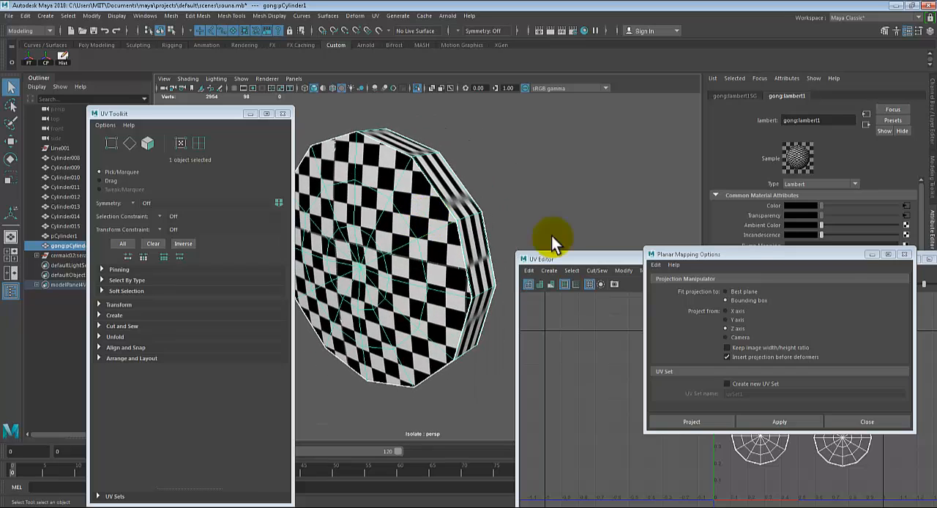
pyautogui.moveTo(857, 255); pyautogui.dragTo(805, 449)
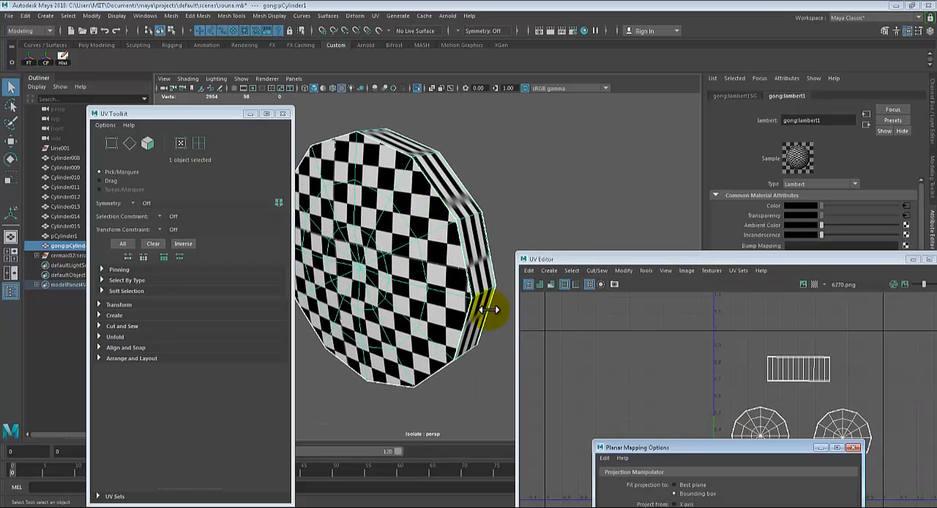
# Examine how evenly the checker squares map across the gong's disc face
pyautogui.keyDown('alt'); pyautogui.moveTo(493, 310); pyautogui.dragTo(463, 199); pyautogui.keyUp('alt')
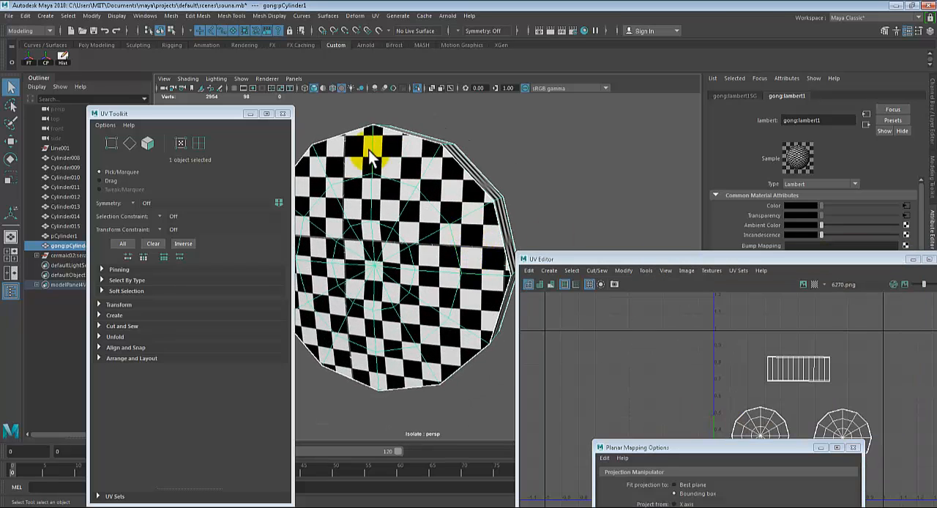
pyautogui.keyDown('alt'); pyautogui.moveTo(454, 235); pyautogui.dragTo(366, 188); pyautogui.keyUp('alt')
pyautogui.keyDown('alt'); pyautogui.moveTo(402, 250); pyautogui.dragTo(494, 245); pyautogui.keyUp('alt')
pyautogui.scroll(5, 414, 265)
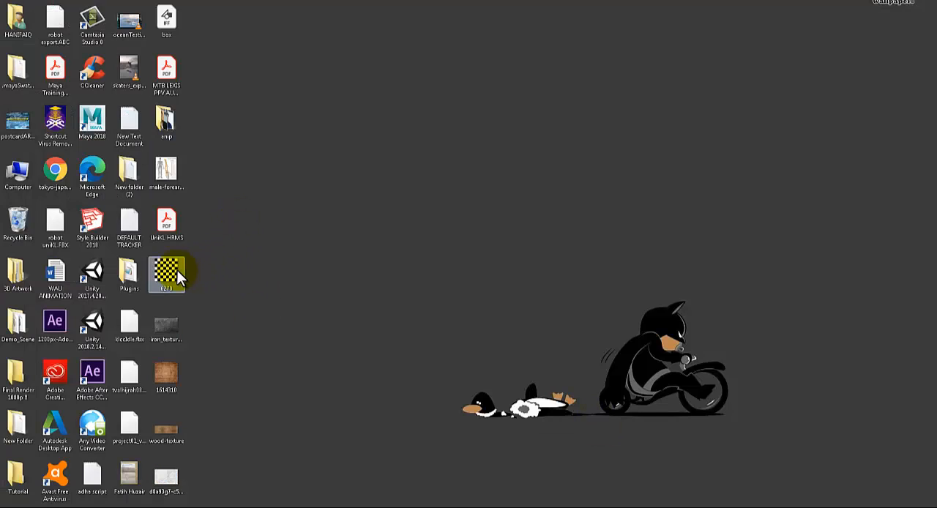
# Open the 6270 checker image from the desktop to view its original pattern, and switch back to Maya
pyautogui.doubleClick(175, 269)
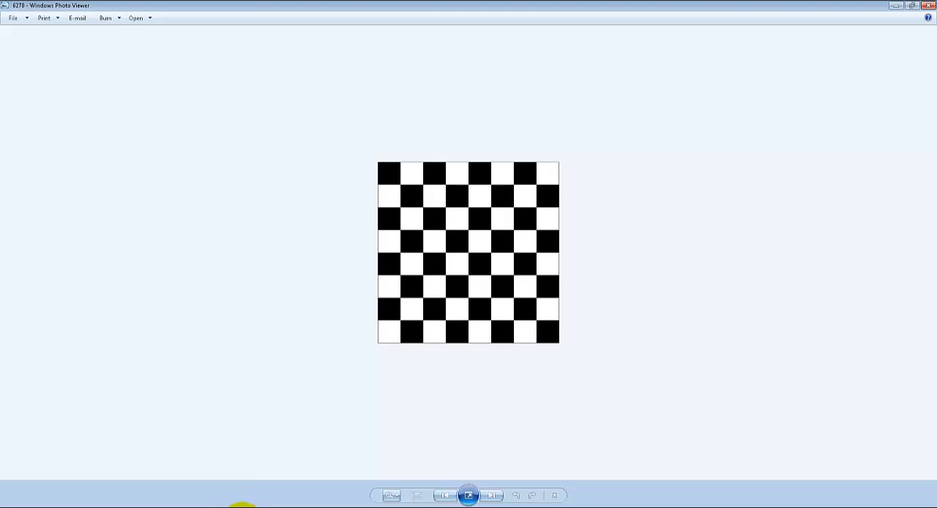
pyautogui.click(242, 503)
pyautogui.scroll(-5, 389, 255)
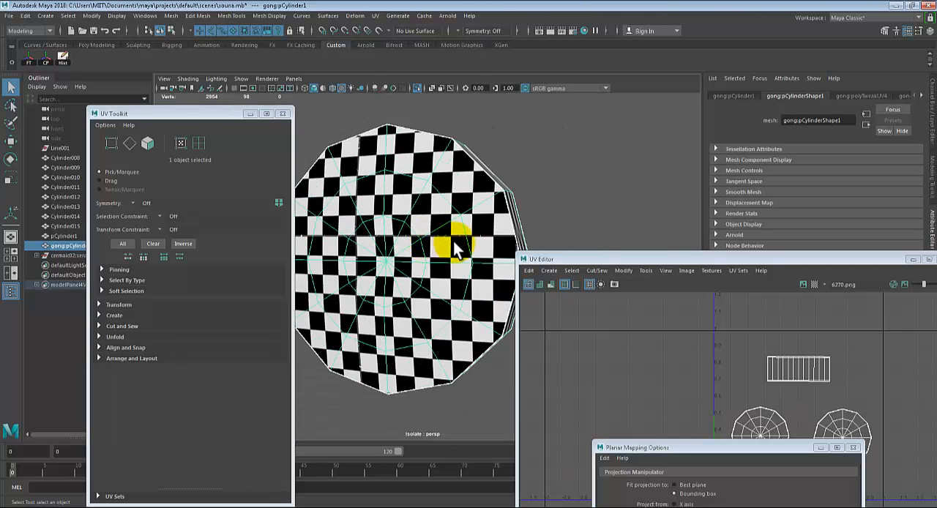
# Examine the proportions of the checker pattern on the gong's rim faces up close
pyautogui.keyDown('alt'); pyautogui.moveTo(453, 243); pyautogui.dragTo(413, 257); pyautogui.keyUp('alt')
pyautogui.keyDown('alt'); pyautogui.moveTo(412, 257); pyautogui.dragTo(433, 264, button='middle'); pyautogui.keyUp('alt')
pyautogui.moveTo(433, 265)
pyautogui.keyDown('alt'); pyautogui.mouseDown()
pyautogui.moveTo(451, 259)
pyautogui.moveTo(422, 265)
pyautogui.mouseUp(); pyautogui.keyUp('alt')
pyautogui.scroll(5, 422, 257)
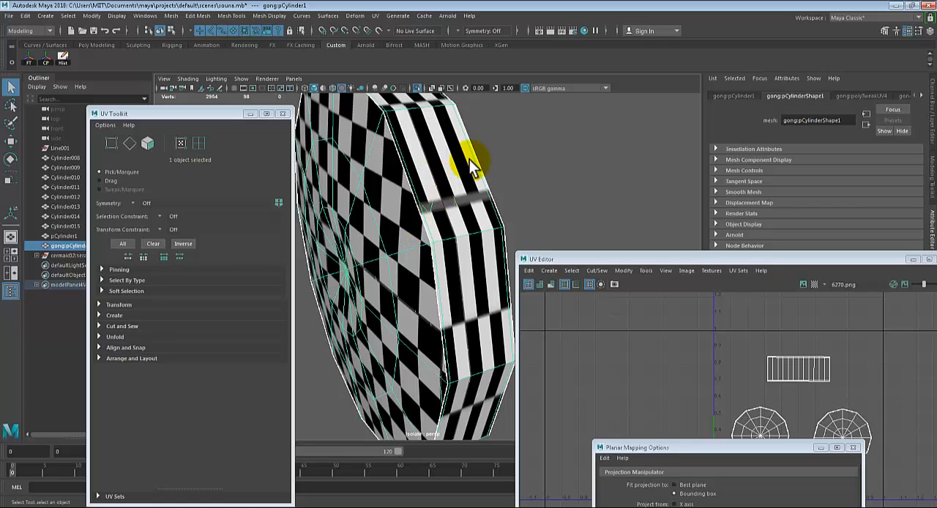
# Open the attributes of the checker material assigned to the gong
pyautogui.scroll(-3, 469, 160)
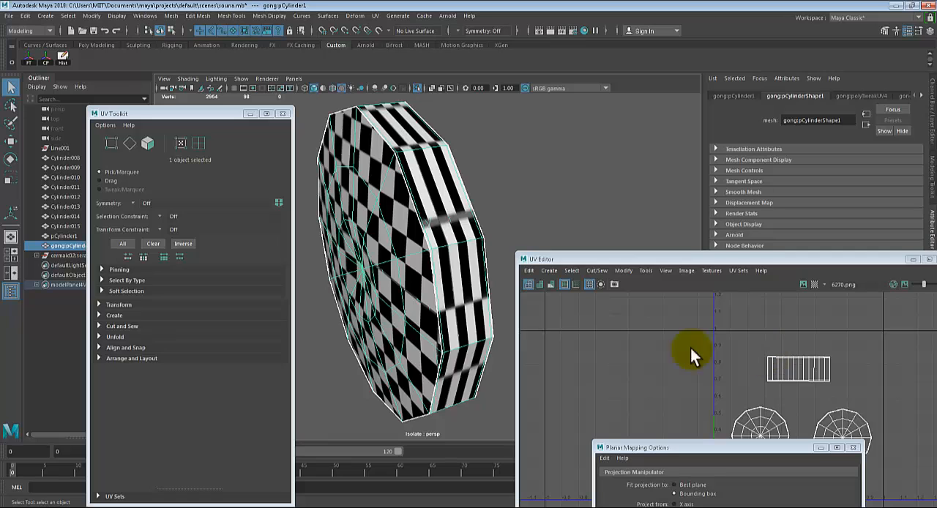
pyautogui.keyDown('alt'); pyautogui.moveTo(397, 271); pyautogui.dragTo(432, 265); pyautogui.keyUp('alt')
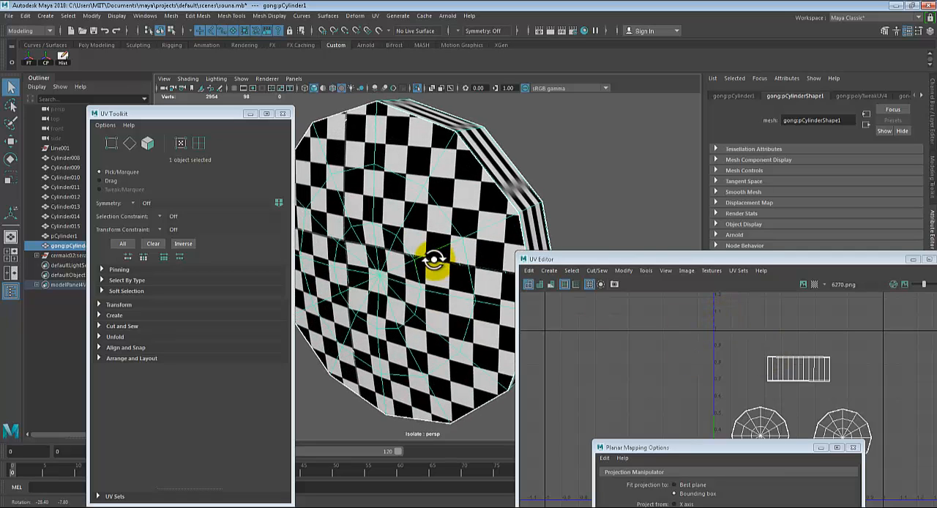
pyautogui.moveTo(404, 160); pyautogui.dragTo(407, 399, button='right')
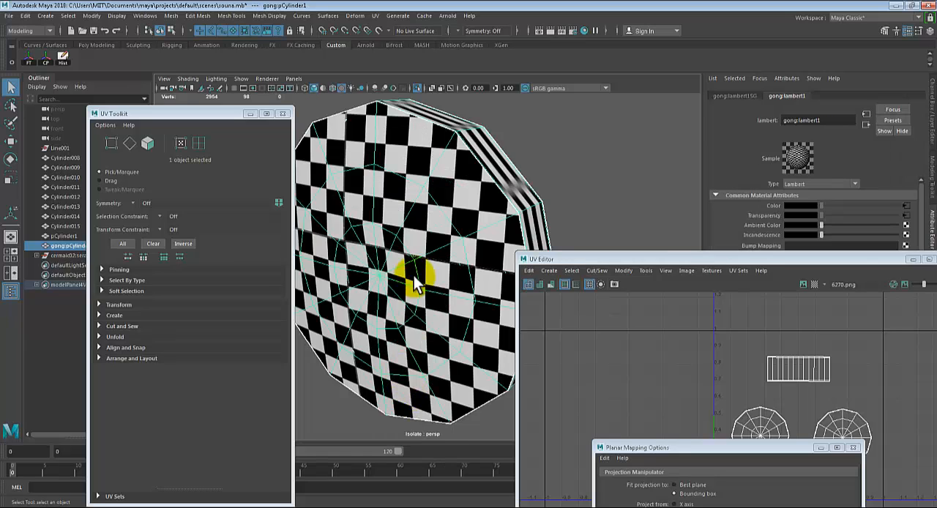
pyautogui.moveTo(412, 188)
pyautogui.keyDown('alt'); pyautogui.mouseDown()
pyautogui.moveTo(425, 211)
pyautogui.moveTo(421, 184)
pyautogui.mouseUp(); pyautogui.keyUp('alt')
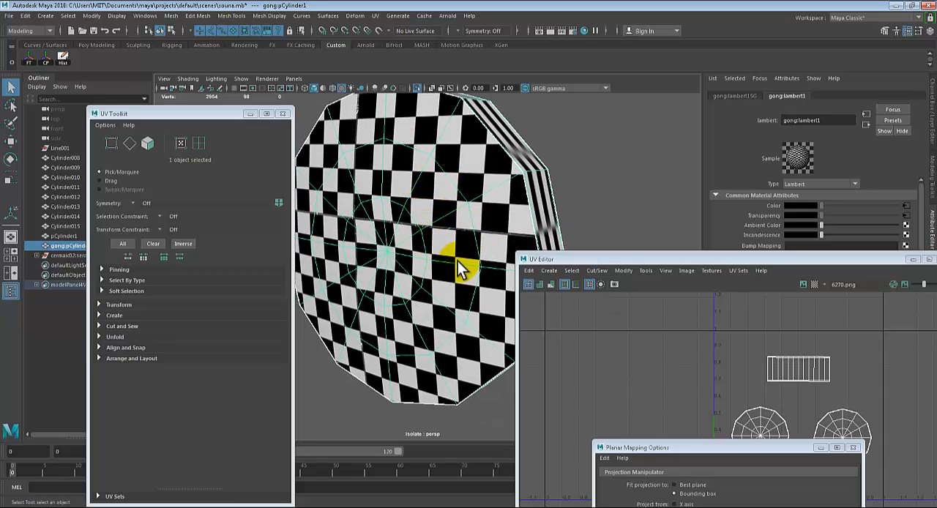
pyautogui.keyDown('alt'); pyautogui.moveTo(476, 207); pyautogui.dragTo(477, 207, button='middle'); pyautogui.keyUp('alt')
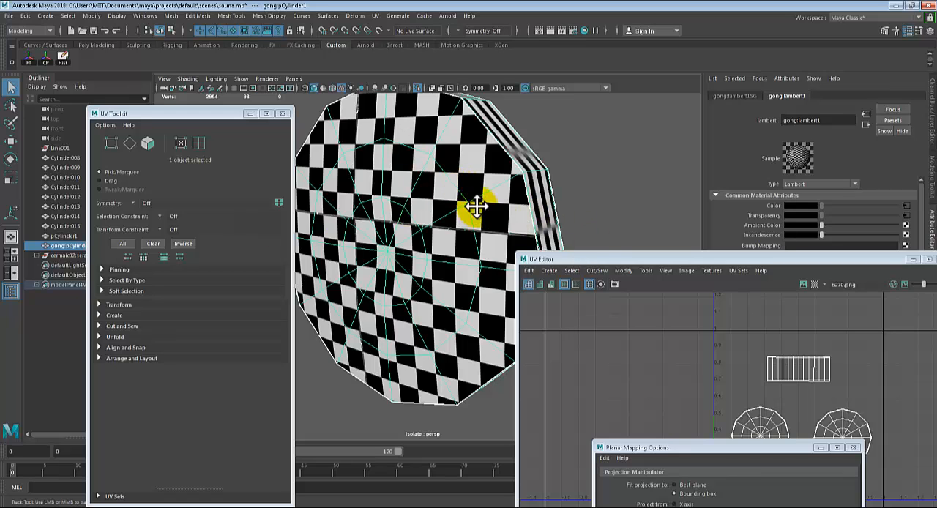
pyautogui.keyDown('alt'); pyautogui.moveTo(477, 207); pyautogui.dragTo(432, 207); pyautogui.keyUp('alt')
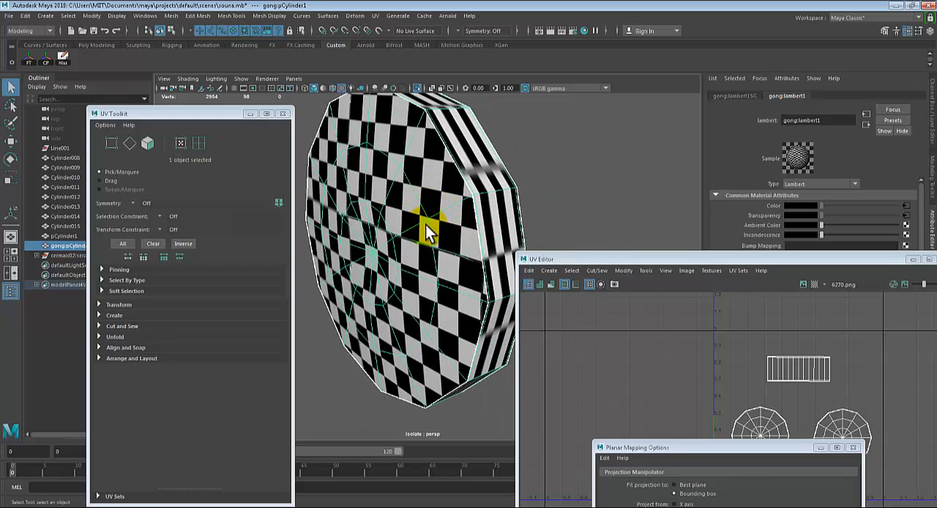
pyautogui.moveTo(432, 175); pyautogui.dragTo(426, 406, button='right')
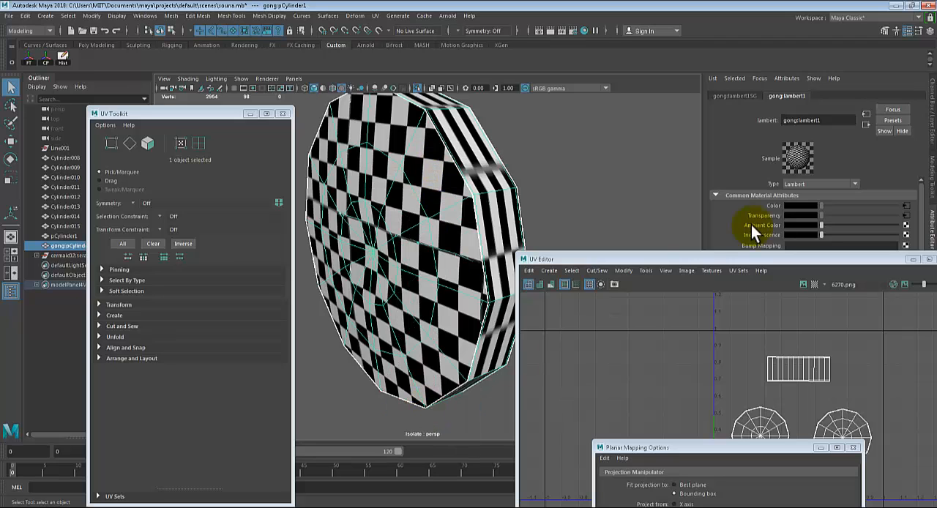
# Move the UV Editor clear of the material attributes and open the 2D placement settings of the color texture
pyautogui.moveTo(730, 257); pyautogui.dragTo(717, 328)
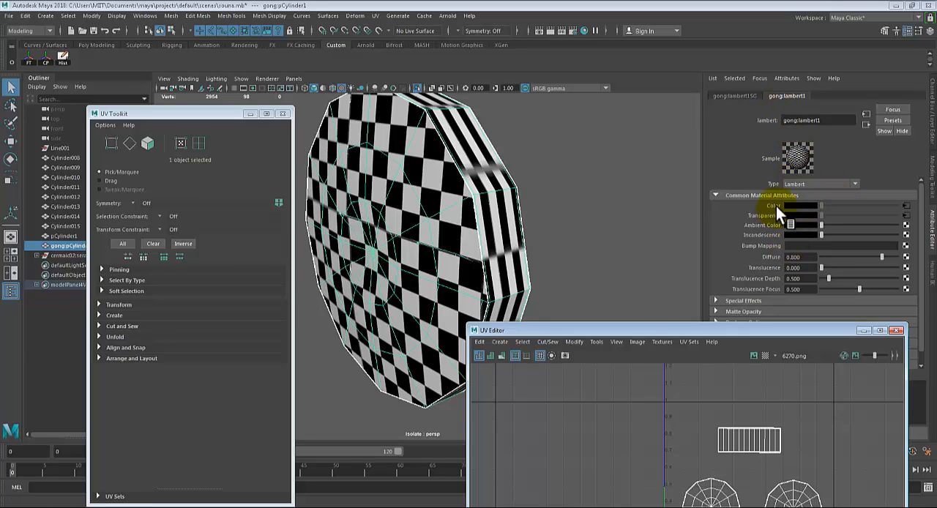
pyautogui.click(906, 207)
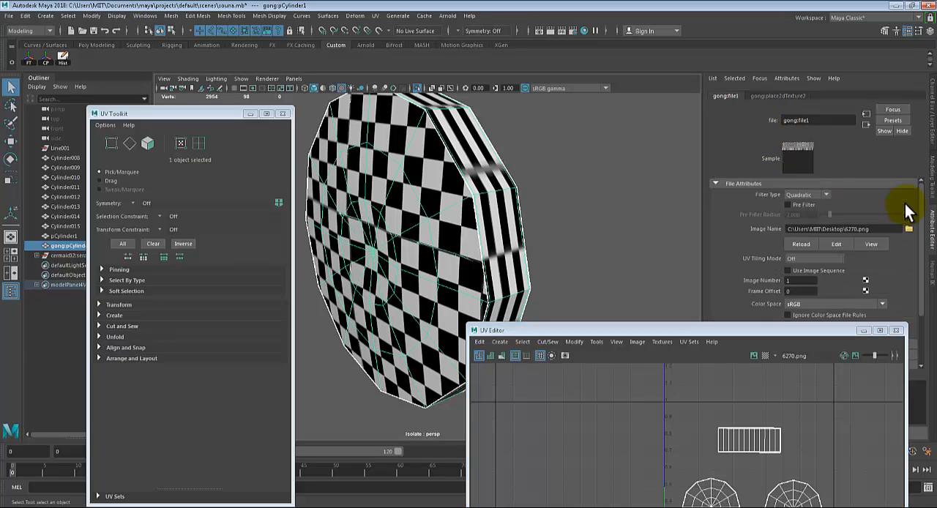
pyautogui.click(784, 97)
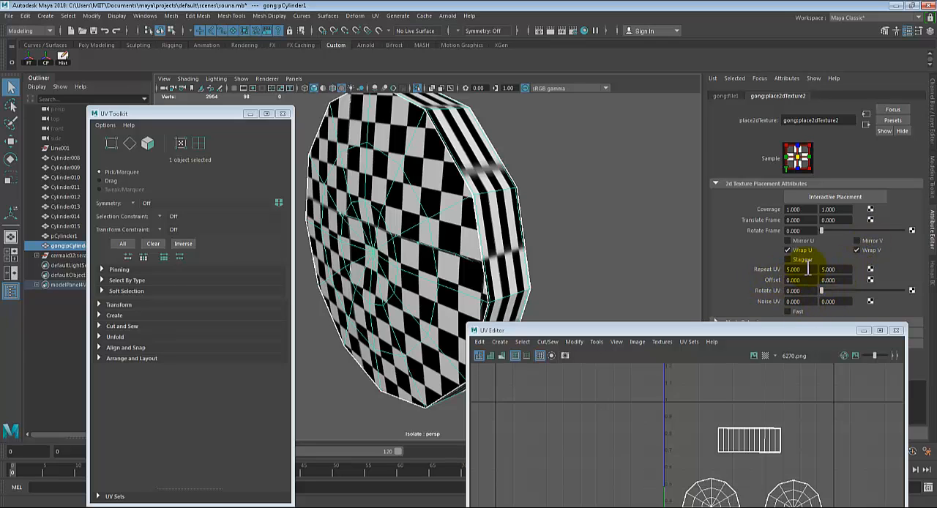
# Set the checker texture's Repeat UV to 1 in both directions
pyautogui.moveTo(809, 270); pyautogui.dragTo(745, 255)
pyautogui.write('1')
pyautogui.moveTo(841, 269); pyautogui.dragTo(807, 263)
pyautogui.write('1')
pyautogui.press('Return')
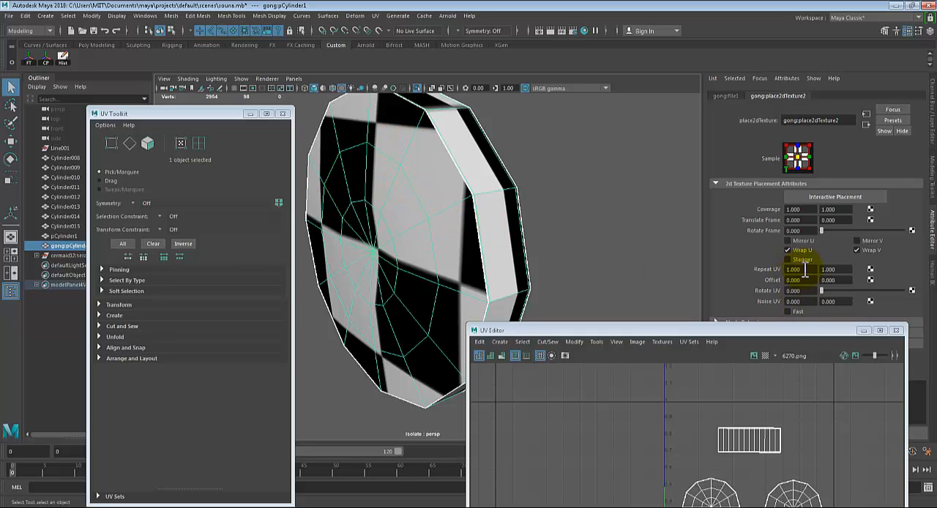
# Set the checker texture's Repeat UV to 5 in both directions and view the whole gong
pyautogui.moveTo(801, 270); pyautogui.dragTo(778, 269)
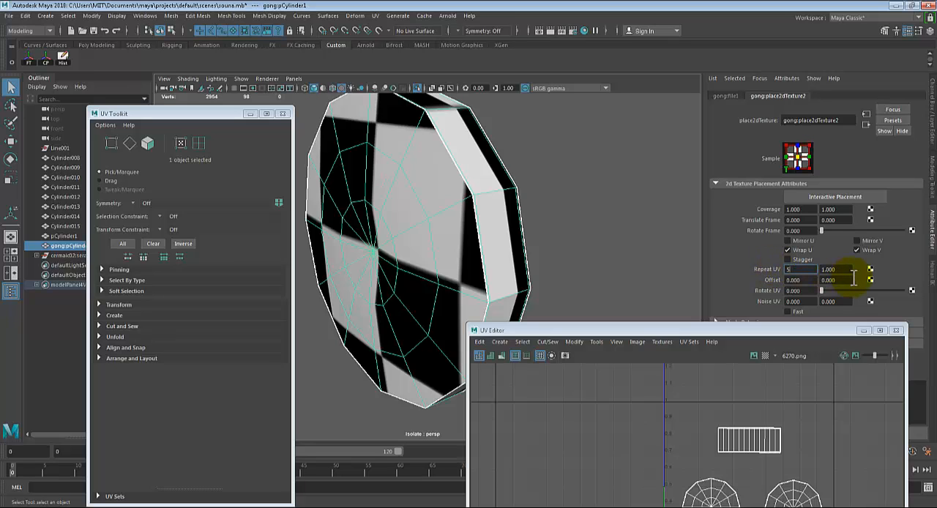
pyautogui.write('5')
pyautogui.press('Tab')
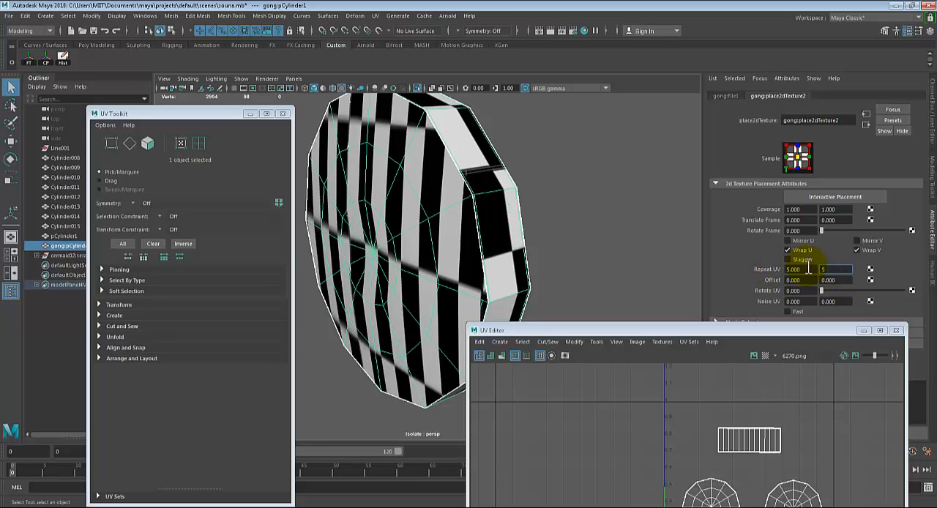
pyautogui.press('Return')
pyautogui.keyDown('alt'); pyautogui.moveTo(445, 268); pyautogui.dragTo(468, 268); pyautogui.keyUp('alt')
# Increase the checker texture's Repeat UV to 10 in both directions for a finer pattern
pyautogui.doubleClick(798, 270)
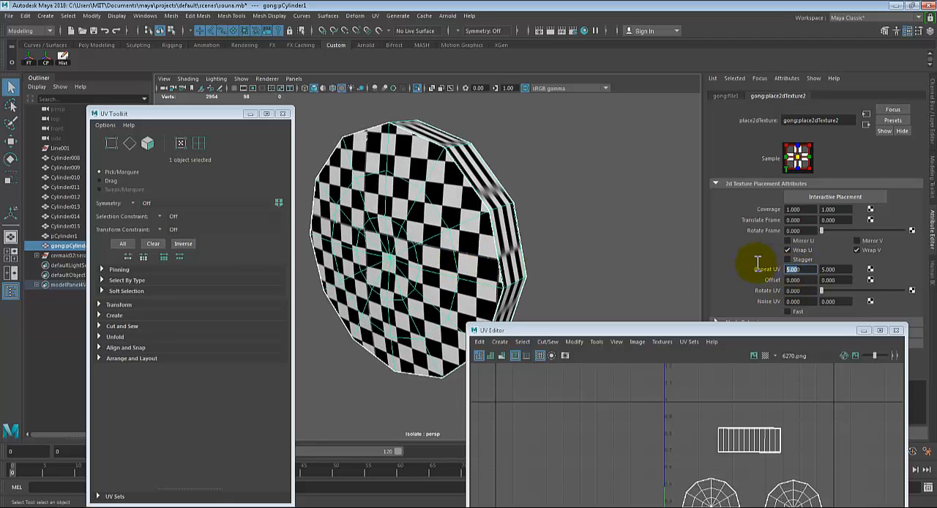
pyautogui.write('10')
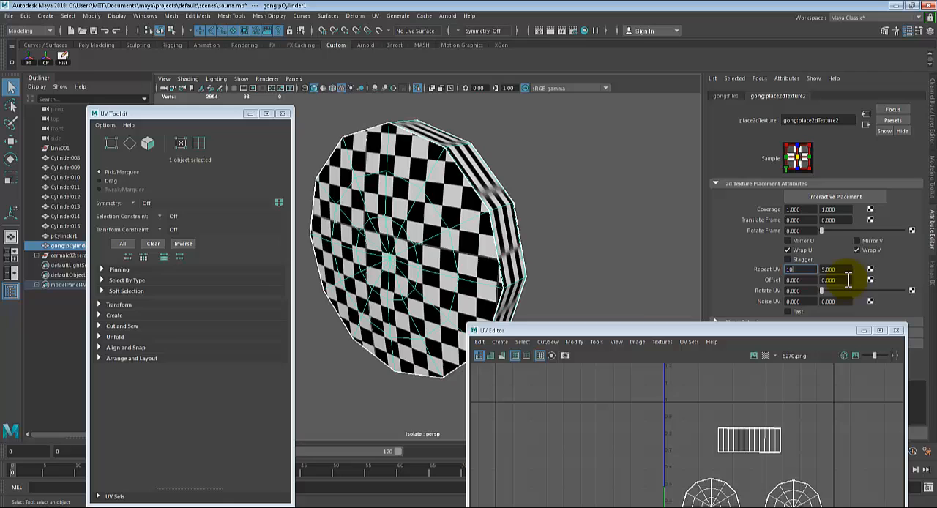
pyautogui.press('Tab')
pyautogui.write('10')
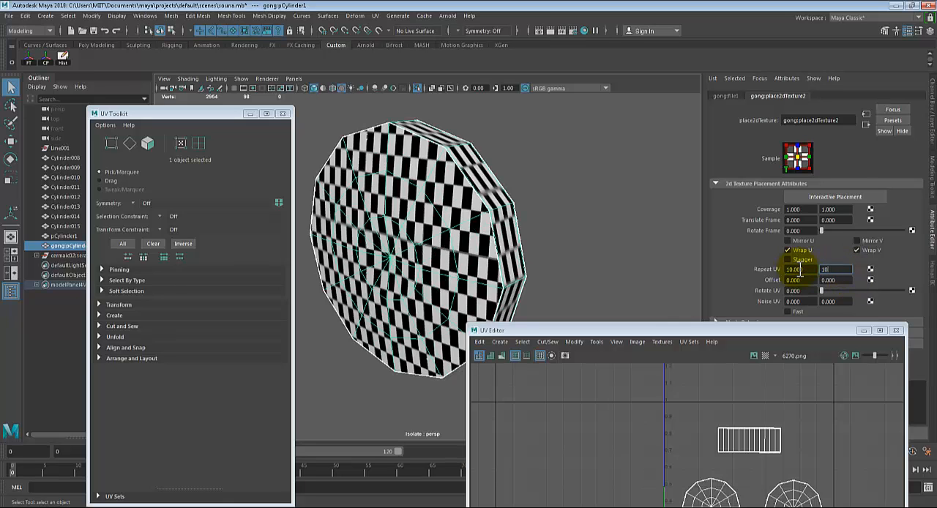
pyautogui.press('Return')
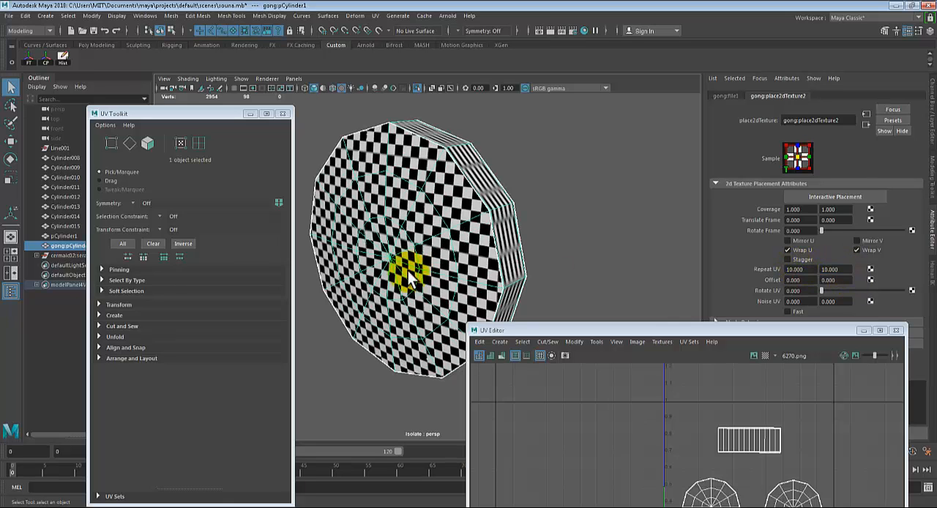
# Bring the checker texture's Repeat UV back to 5 in both directions
pyautogui.doubleClick(796, 270)
pyautogui.write('5')
pyautogui.press('Tab')
pyautogui.write('5')
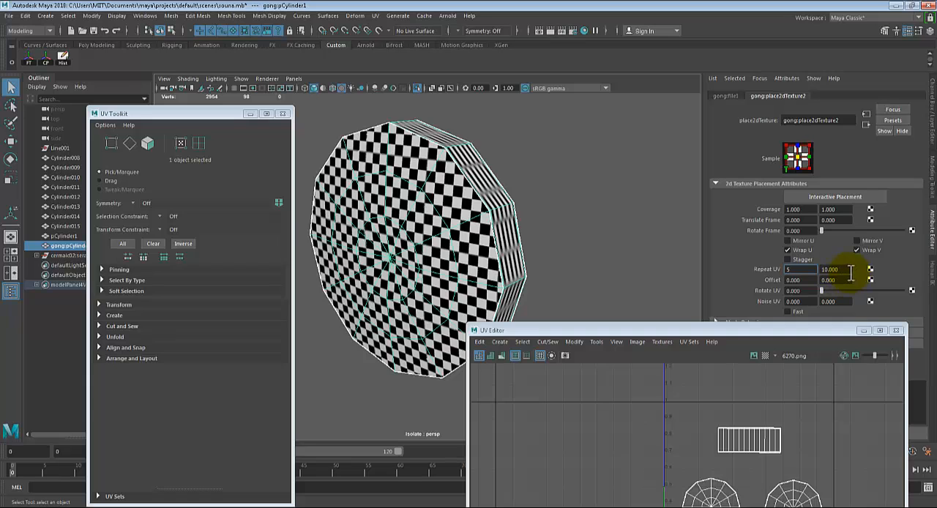
pyautogui.press('Return')
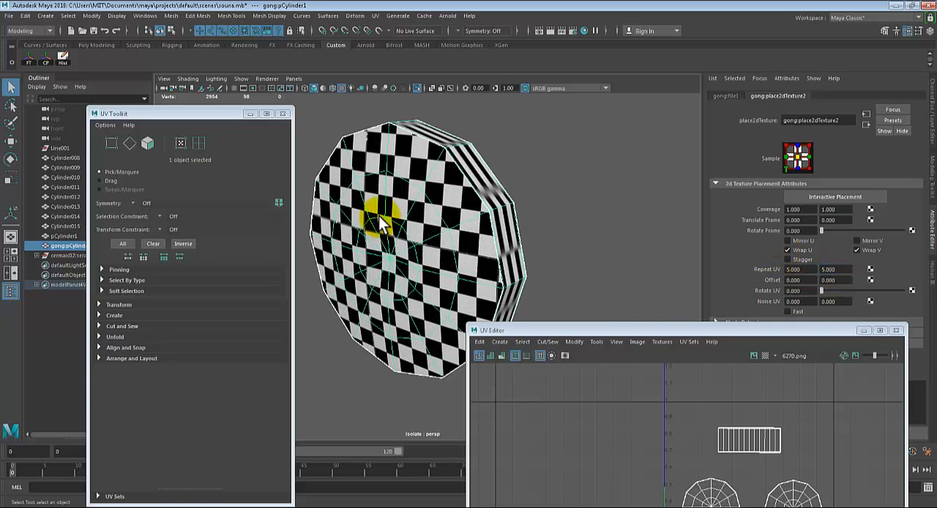
# Check the checker pattern on the gong's rim edge-on and switch to UV component selection
pyautogui.keyDown('alt'); pyautogui.moveTo(592, 216); pyautogui.dragTo(595, 238); pyautogui.keyUp('alt')
pyautogui.keyDown('alt'); pyautogui.moveTo(421, 230); pyautogui.dragTo(351, 192, button='middle'); pyautogui.keyUp('alt')
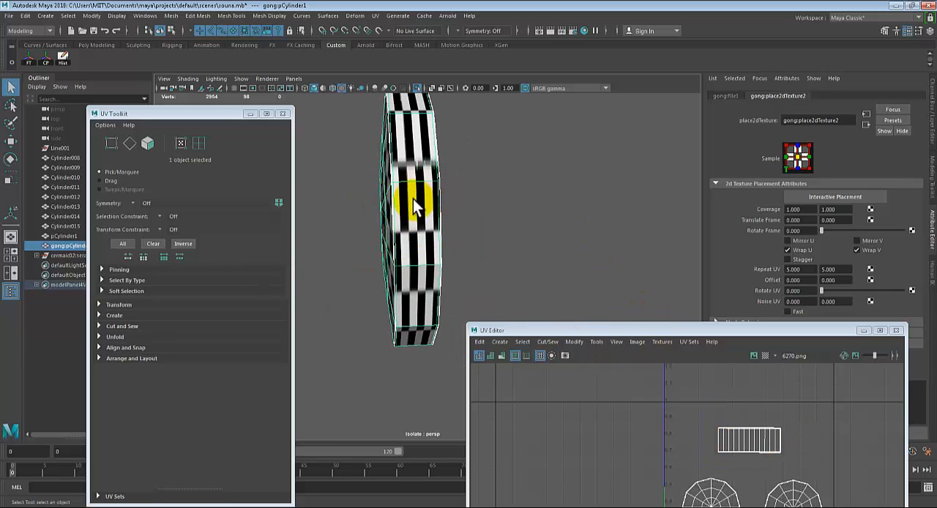
pyautogui.moveTo(413, 199)
pyautogui.keyDown('alt'); pyautogui.mouseDown()
pyautogui.moveTo(456, 209)
pyautogui.moveTo(418, 198)
pyautogui.mouseUp(); pyautogui.keyUp('alt')
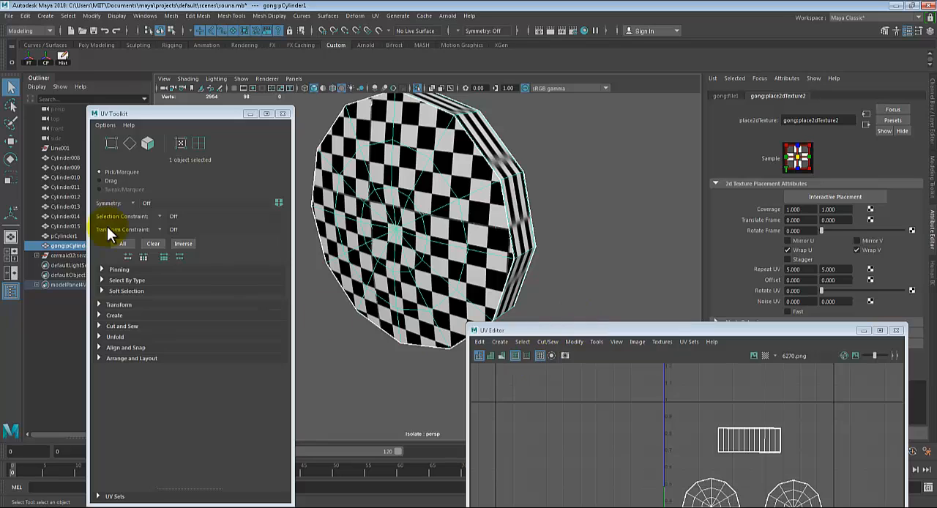
pyautogui.click(178, 142)
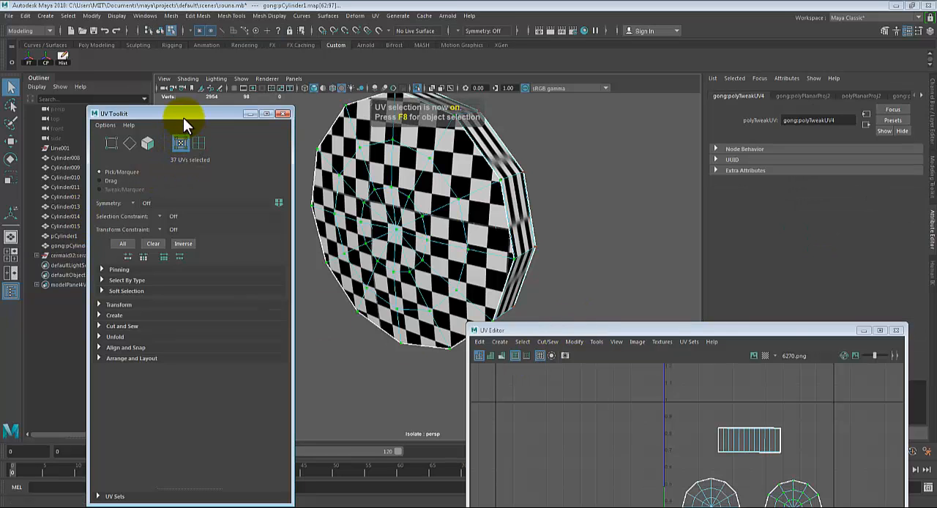
# Close the UV Toolkit and UV Editor windows
pyautogui.moveTo(169, 109); pyautogui.dragTo(157, 108)
pyautogui.click(269, 112)
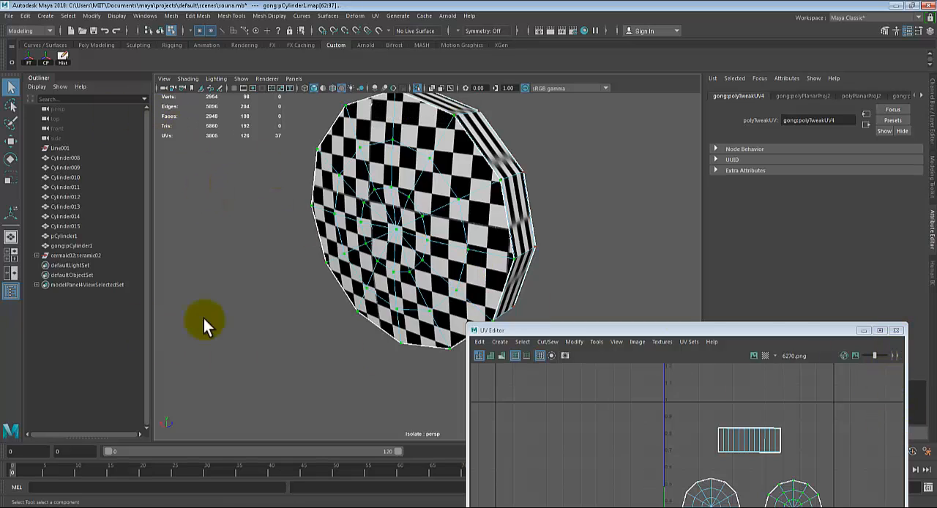
pyautogui.click(897, 330)
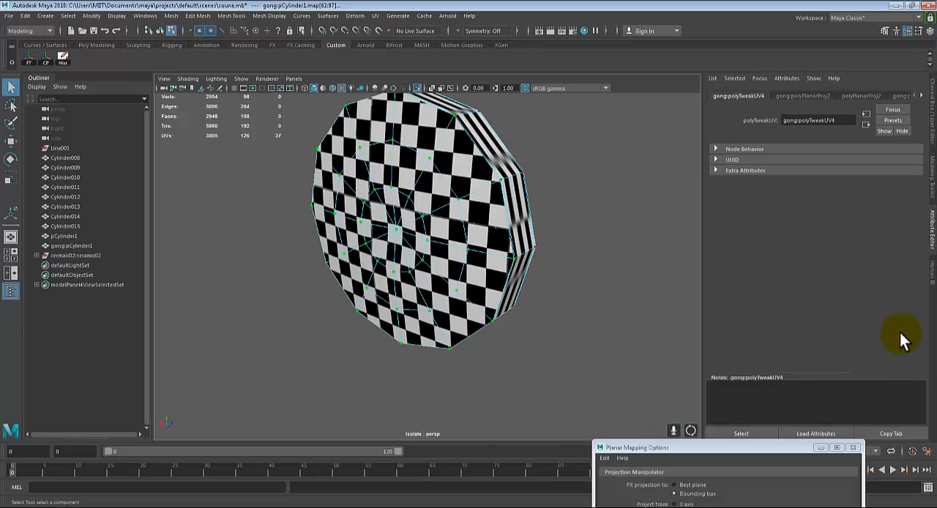
# Reopen the UV Editor with its UV Toolkit and move the toolkit clear of the gong
pyautogui.click(375, 18)
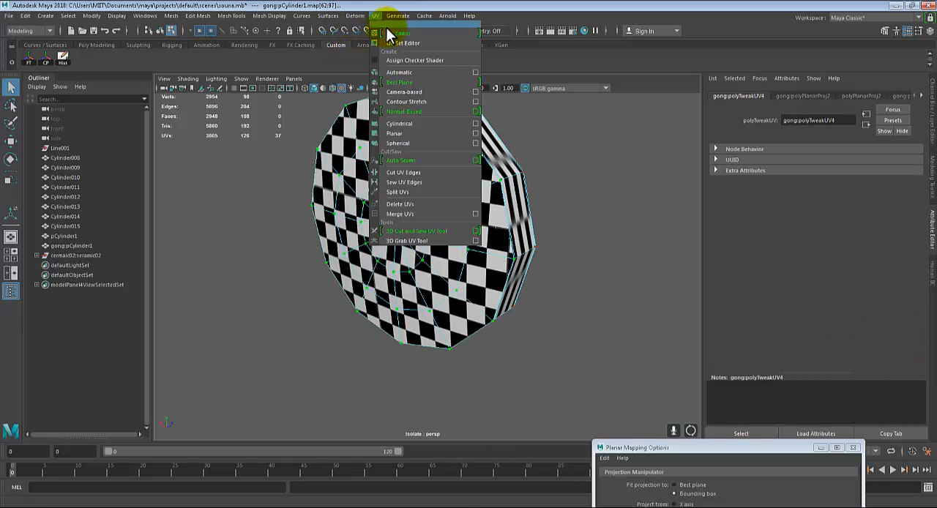
pyautogui.click(438, 115)
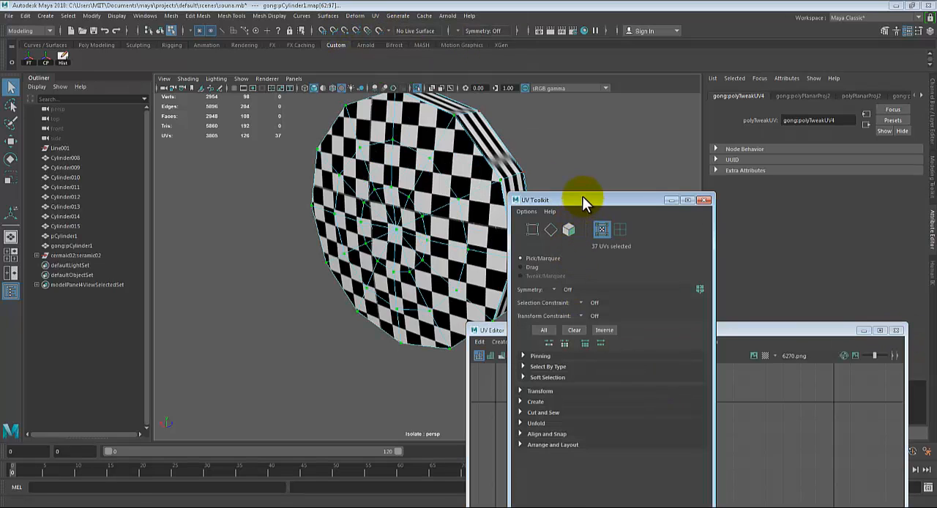
pyautogui.moveTo(582, 196); pyautogui.dragTo(156, 135)
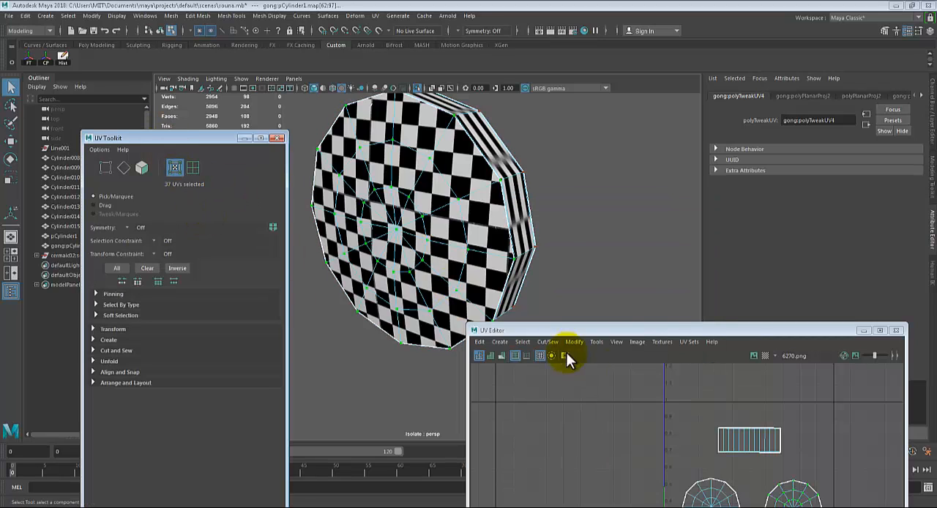
# Select the rim strip's UVs and scale them horizontally to almost the full width of the 0–1 tile
pyautogui.moveTo(665, 329); pyautogui.dragTo(766, 390)
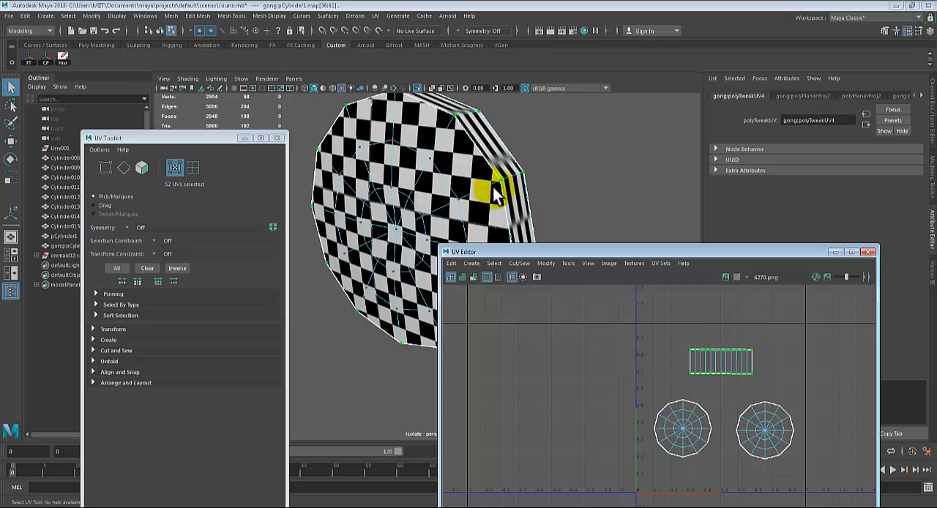
pyautogui.keyDown('alt'); pyautogui.moveTo(495, 194); pyautogui.dragTo(418, 163); pyautogui.keyUp('alt')
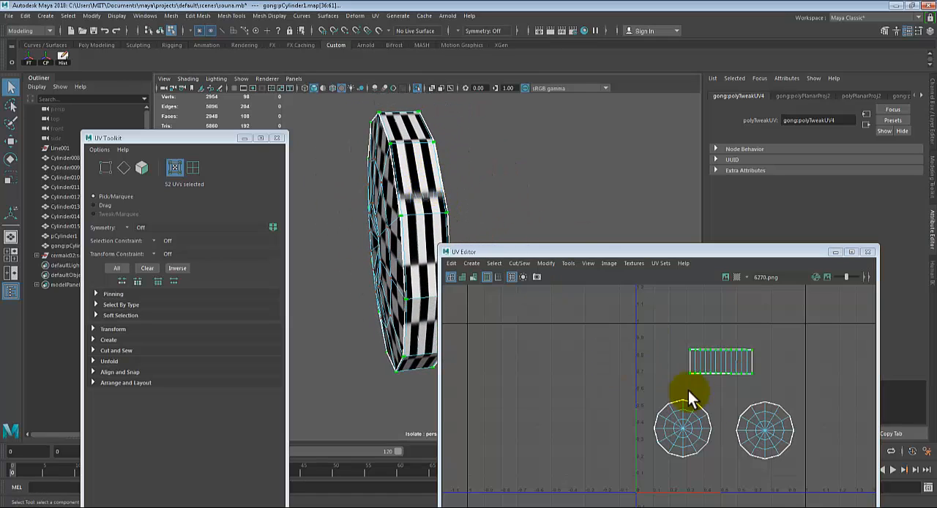
pyautogui.press('r')
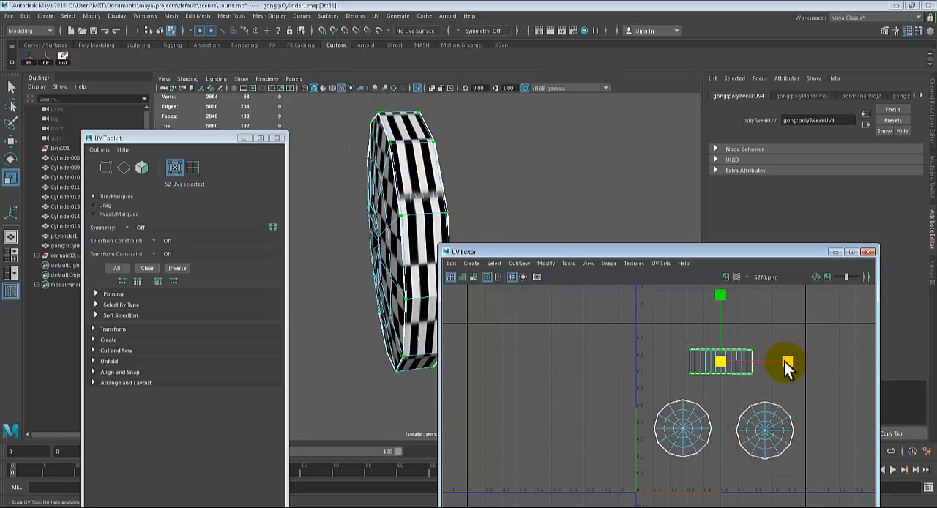
pyautogui.moveTo(786, 364); pyautogui.dragTo(881, 360)
pyautogui.scroll(2, 355, 252)
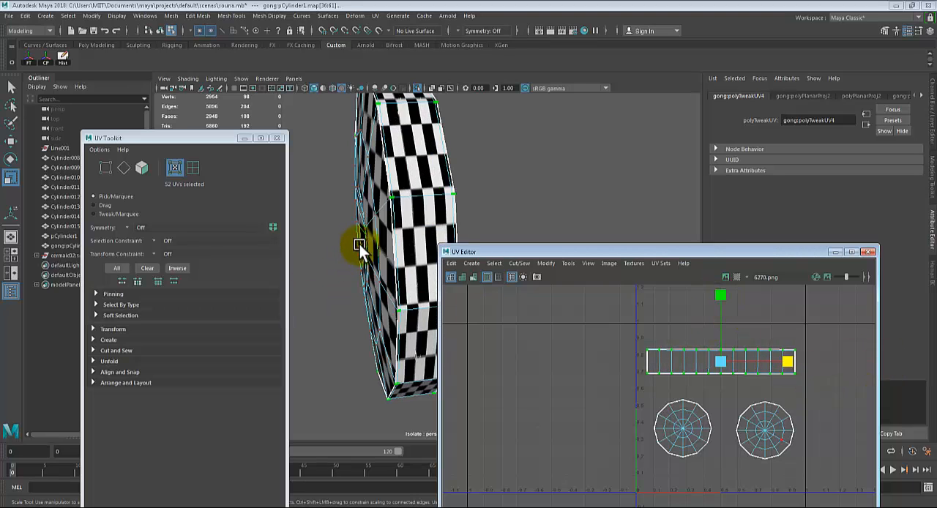
pyautogui.keyDown('alt'); pyautogui.moveTo(407, 207); pyautogui.dragTo(446, 247); pyautogui.keyUp('alt')
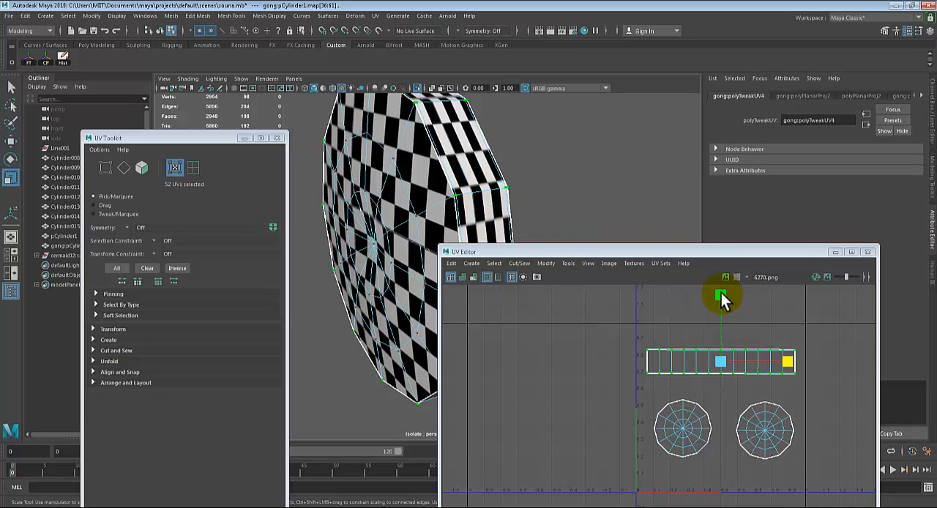
# Scale the rim strip's UVs down vertically in small amounts until the checks on the gong's rim look square
pyautogui.moveTo(721, 296); pyautogui.dragTo(732, 330)
pyautogui.keyDown('alt'); pyautogui.moveTo(476, 172); pyautogui.dragTo(502, 186); pyautogui.keyUp('alt')
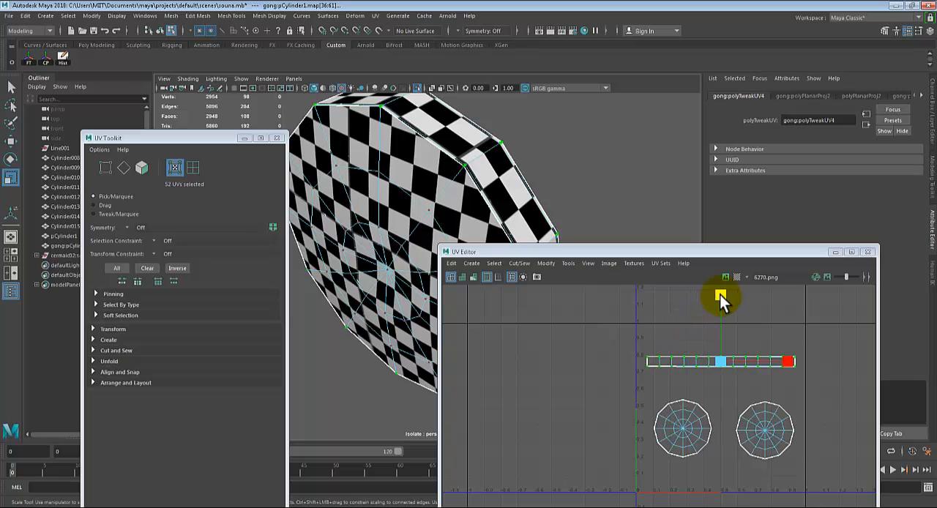
pyautogui.moveTo(719, 294); pyautogui.dragTo(719, 304)
pyautogui.keyDown('alt'); pyautogui.moveTo(544, 185); pyautogui.dragTo(491, 164); pyautogui.keyUp('alt')
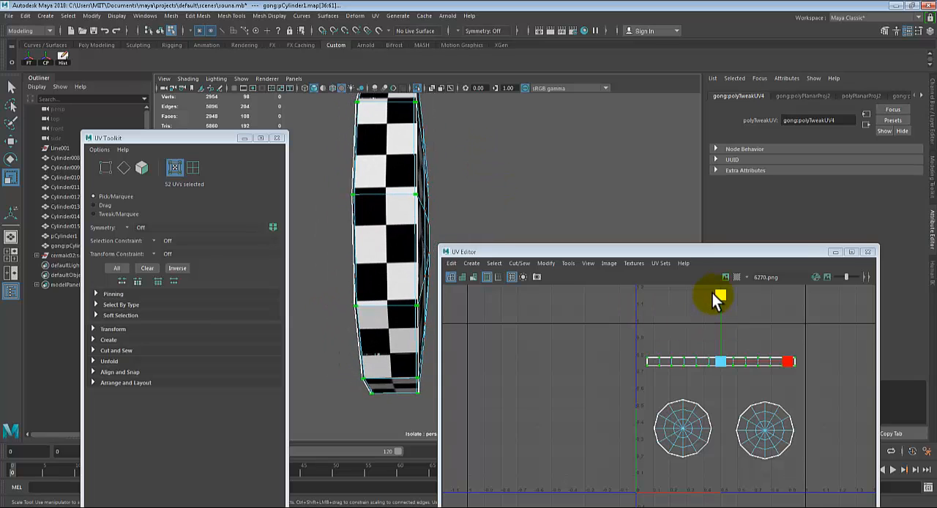
pyautogui.moveTo(721, 294); pyautogui.dragTo(724, 307)
pyautogui.keyDown('alt'); pyautogui.moveTo(503, 216); pyautogui.dragTo(566, 207); pyautogui.keyUp('alt')
pyautogui.keyDown('alt'); pyautogui.moveTo(518, 207); pyautogui.dragTo(662, 307); pyautogui.keyUp('alt')
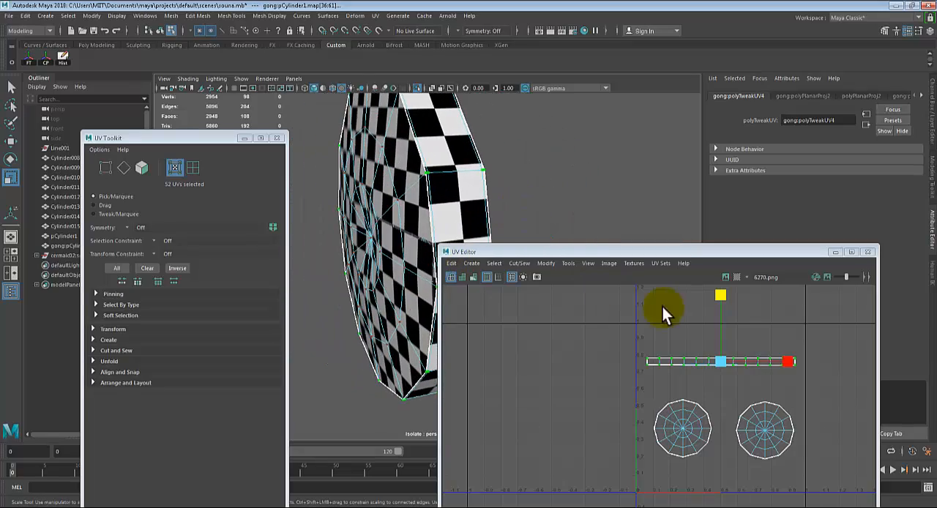
# Scale the rim strip's UVs up uniformly until the strip spans nearly the full width of the 0–1 tile
pyautogui.click(719, 359)
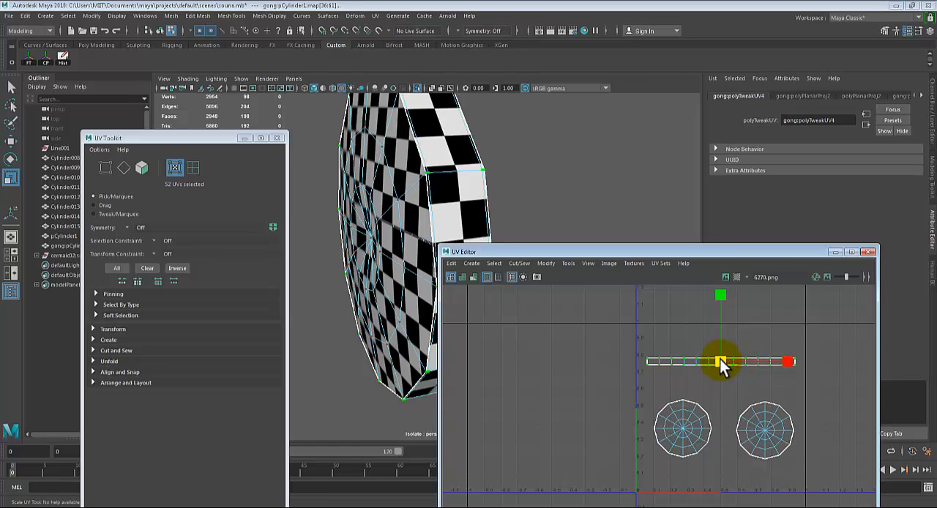
pyautogui.moveTo(720, 359); pyautogui.dragTo(726, 361)
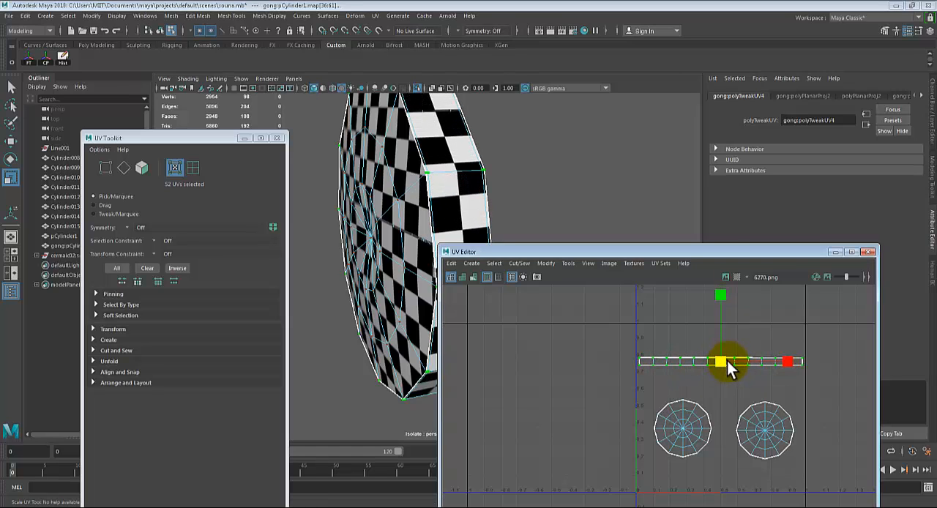
pyautogui.scroll(3, 689, 395)
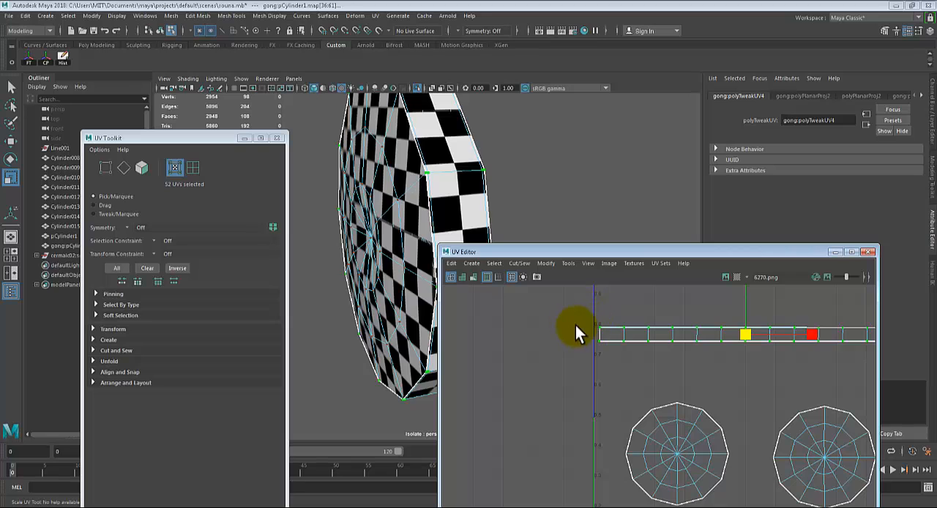
pyautogui.keyDown('alt'); pyautogui.moveTo(774, 352); pyautogui.dragTo(701, 358, button='middle'); pyautogui.keyUp('alt')
pyautogui.scroll(-2, 721, 355)
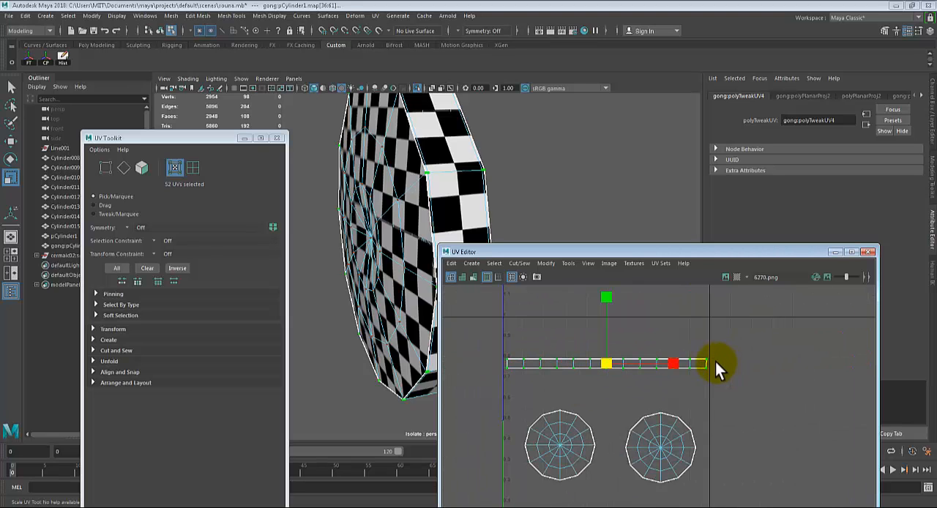
# Check the checker pattern around the gong's rim and face, return to object mode and select the whole gong
pyautogui.keyDown('alt'); pyautogui.moveTo(379, 192); pyautogui.dragTo(410, 208); pyautogui.keyUp('alt')
pyautogui.press('r')
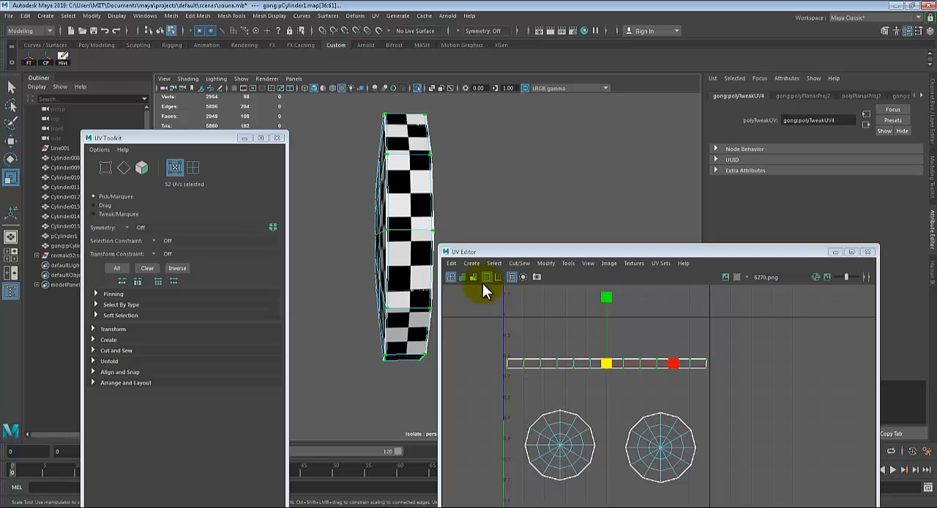
pyautogui.moveTo(369, 235)
pyautogui.keyDown('alt'); pyautogui.mouseDown()
pyautogui.moveTo(433, 203)
pyautogui.moveTo(481, 210)
pyautogui.moveTo(356, 213)
pyautogui.moveTo(349, 231)
pyautogui.moveTo(377, 234)
pyautogui.moveTo(409, 203)
pyautogui.moveTo(358, 179)
pyautogui.moveTo(368, 203)
pyautogui.moveTo(447, 142)
pyautogui.moveTo(418, 151)
pyautogui.moveTo(382, 210)
pyautogui.moveTo(398, 218)
pyautogui.moveTo(371, 226)
pyautogui.mouseUp(); pyautogui.keyUp('alt')
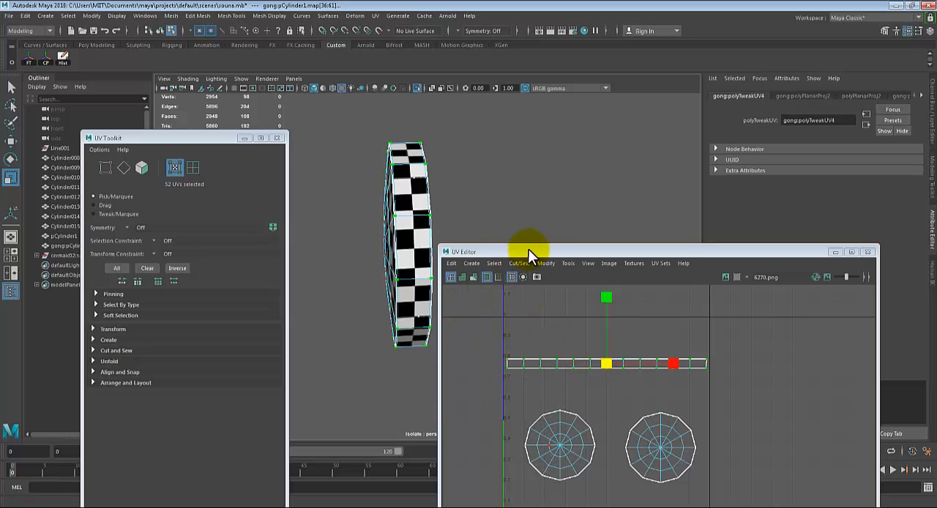
pyautogui.keyDown('alt'); pyautogui.moveTo(386, 205); pyautogui.dragTo(458, 214); pyautogui.keyUp('alt')
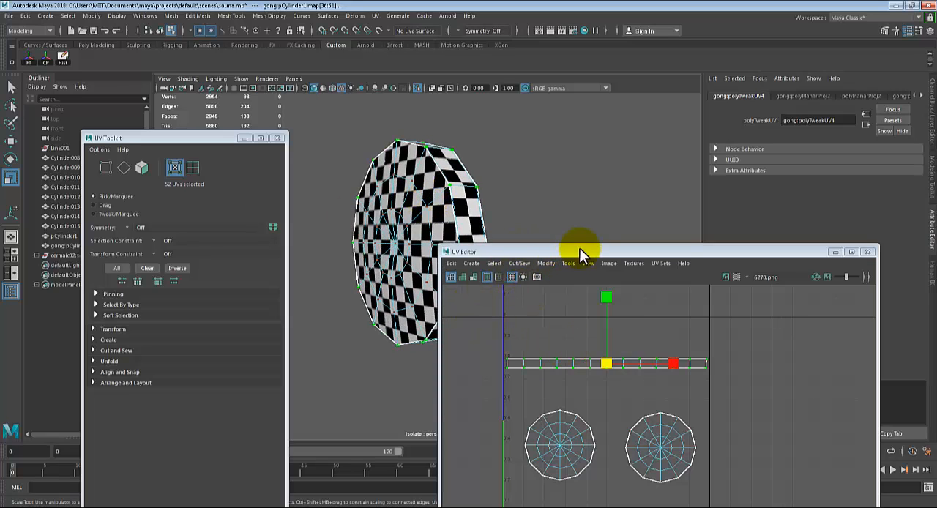
pyautogui.moveTo(404, 188); pyautogui.dragTo(433, 163, button='right')
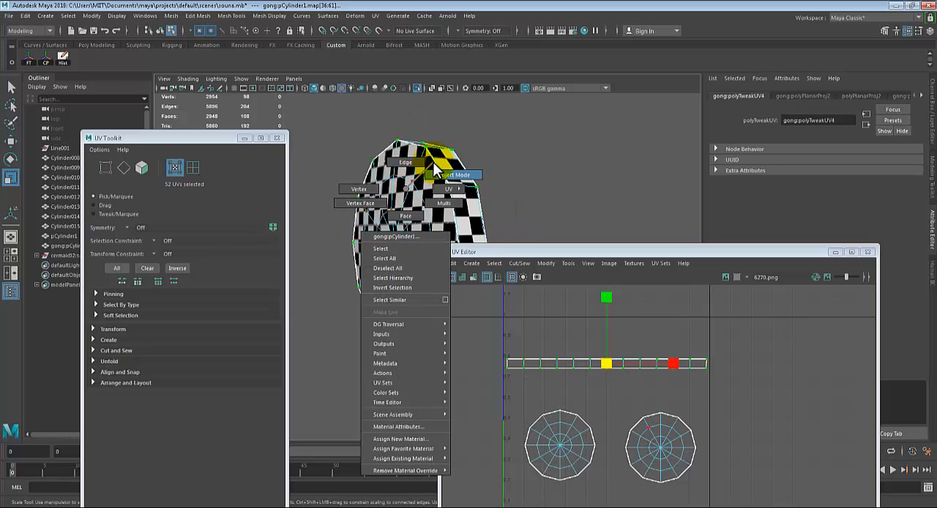
pyautogui.click(560, 237)
pyautogui.click(437, 234)
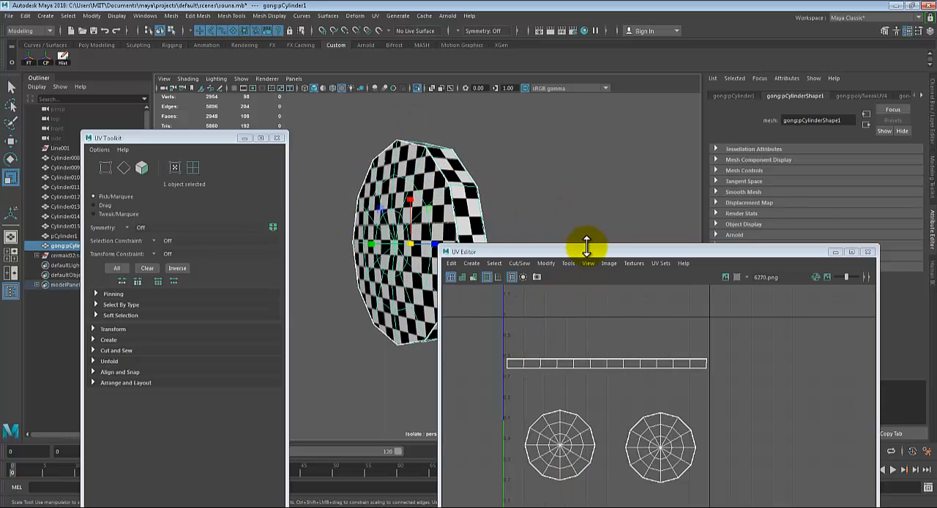
# Bring up the UV Snapshot options and set the image size to 1024 × 1024 px
pyautogui.click(609, 264)
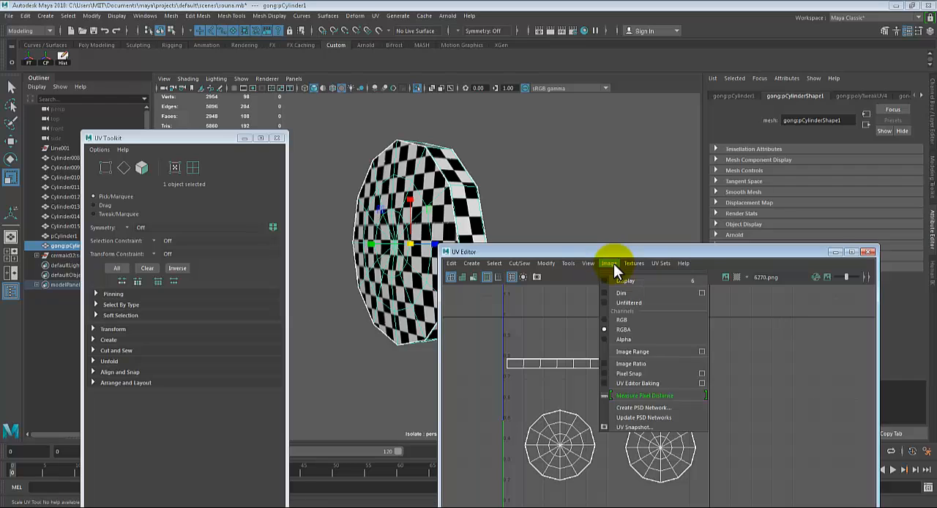
pyautogui.click(643, 427)
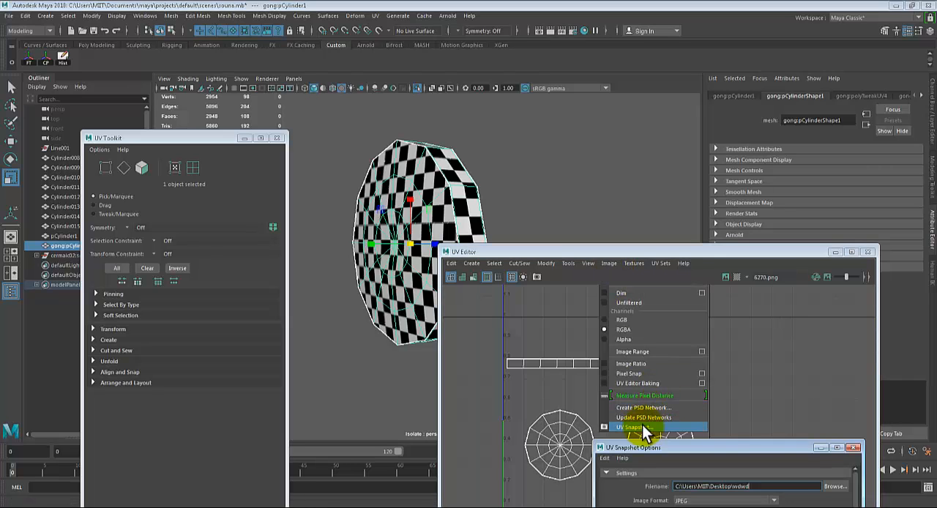
pyautogui.moveTo(640, 447); pyautogui.dragTo(505, 157)
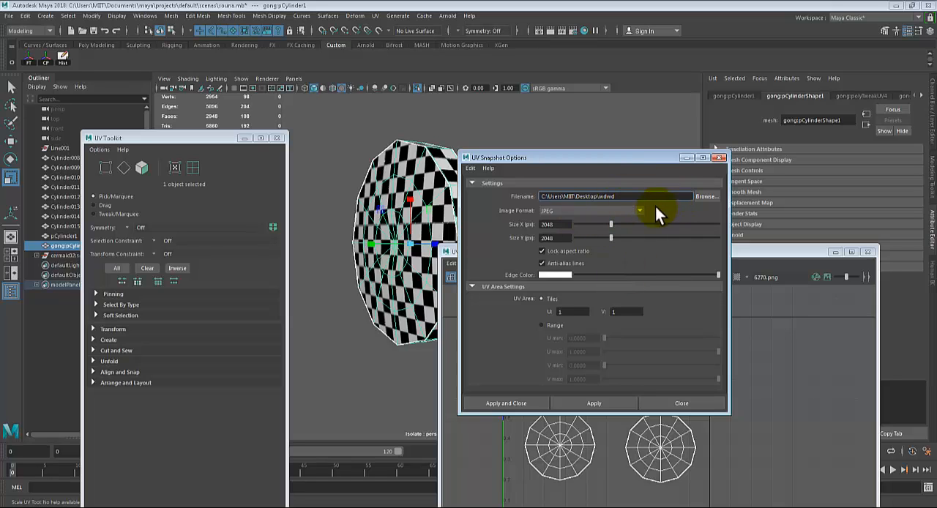
pyautogui.doubleClick(607, 197)
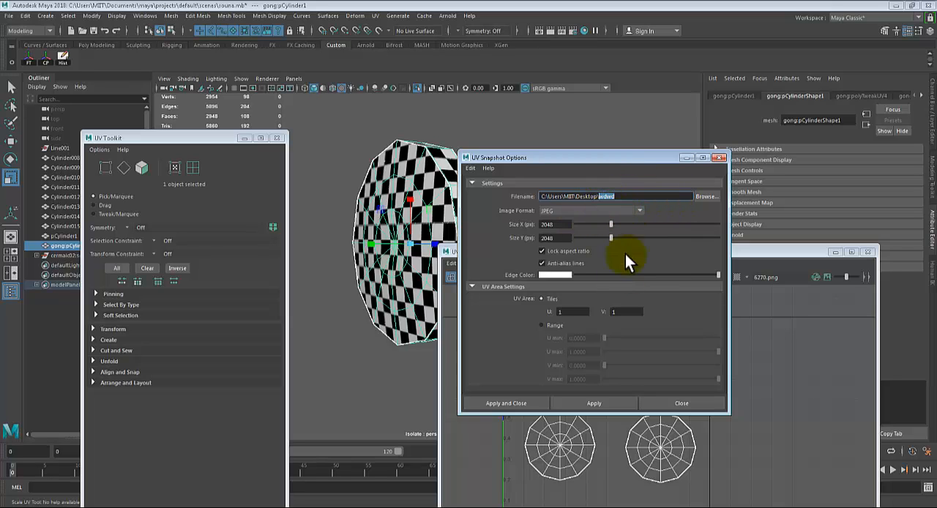
pyautogui.doubleClick(556, 224)
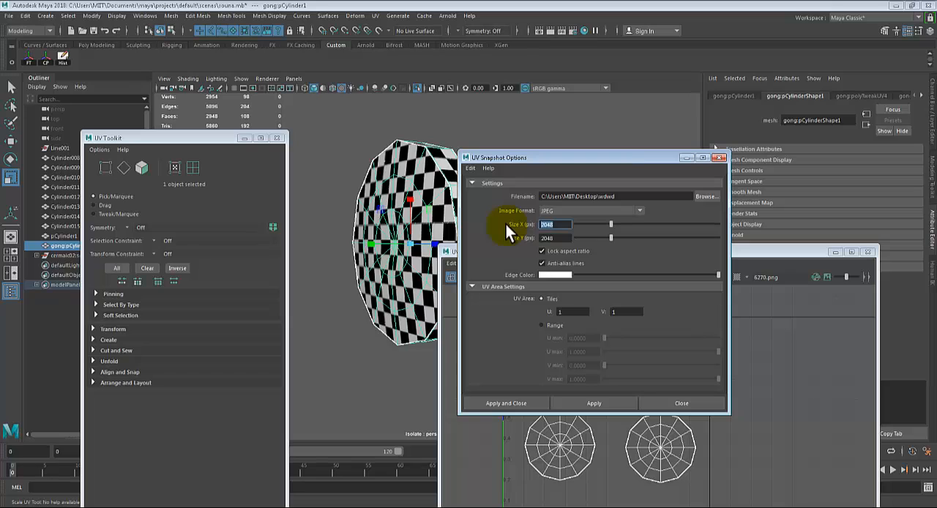
pyautogui.write('1024')
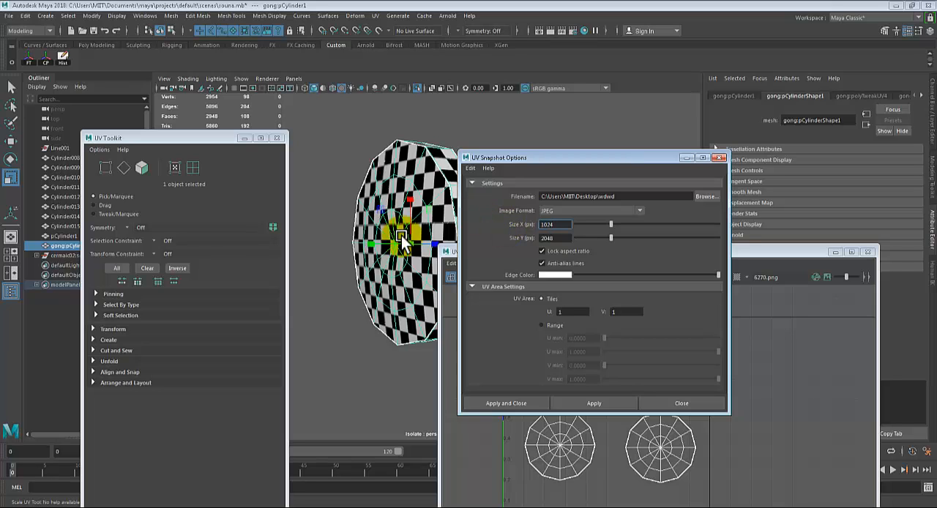
pyautogui.click(577, 238)
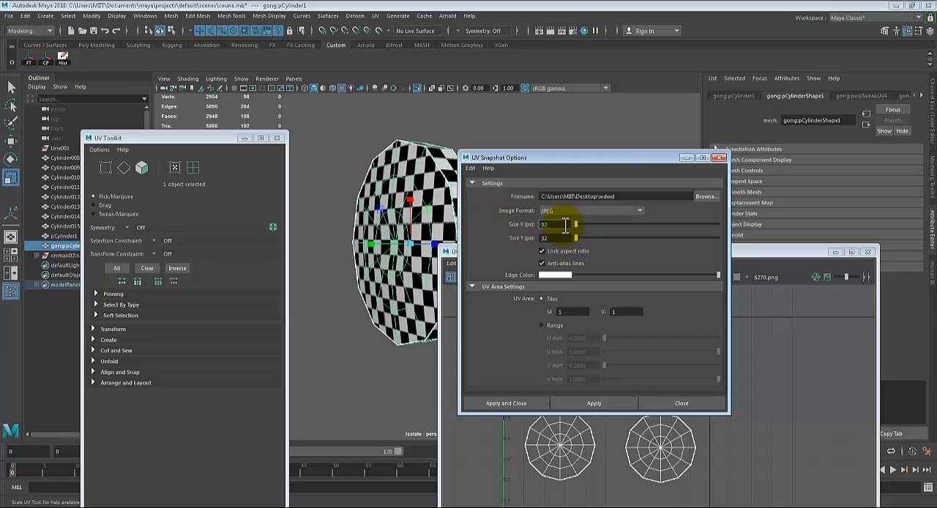
pyautogui.doubleClick(565, 225)
pyautogui.write('1024')
pyautogui.press('Tab')
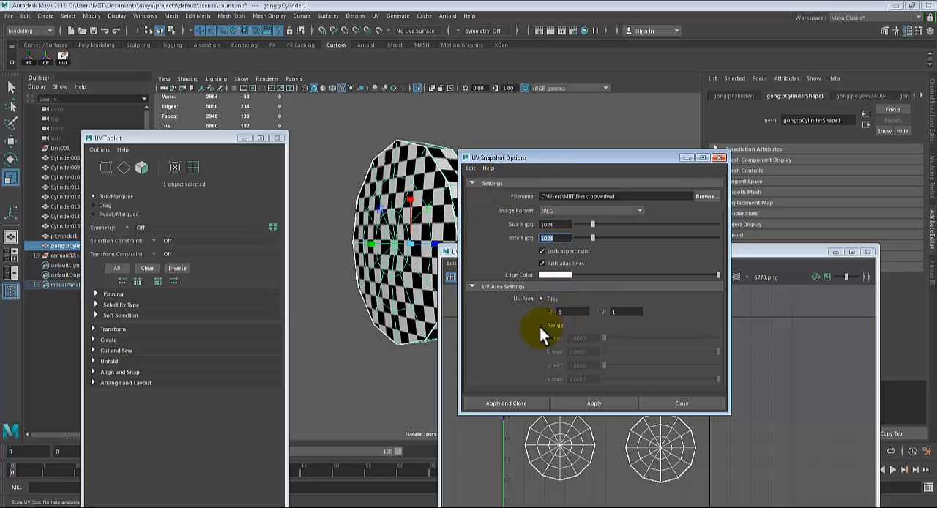
# Set the snapshot's edge color to red and save it as the JPEG wdwd on the desktop, overwriting the existing file
pyautogui.click(552, 275)
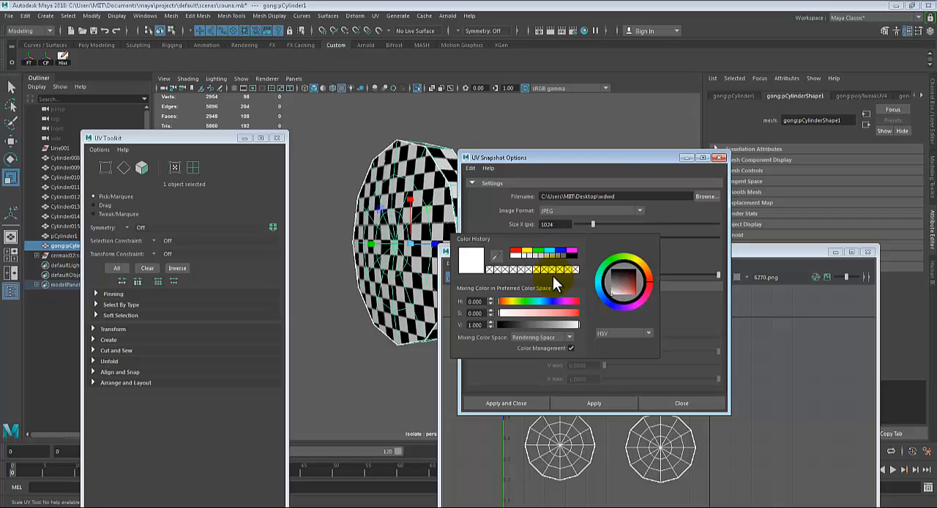
pyautogui.click(516, 253)
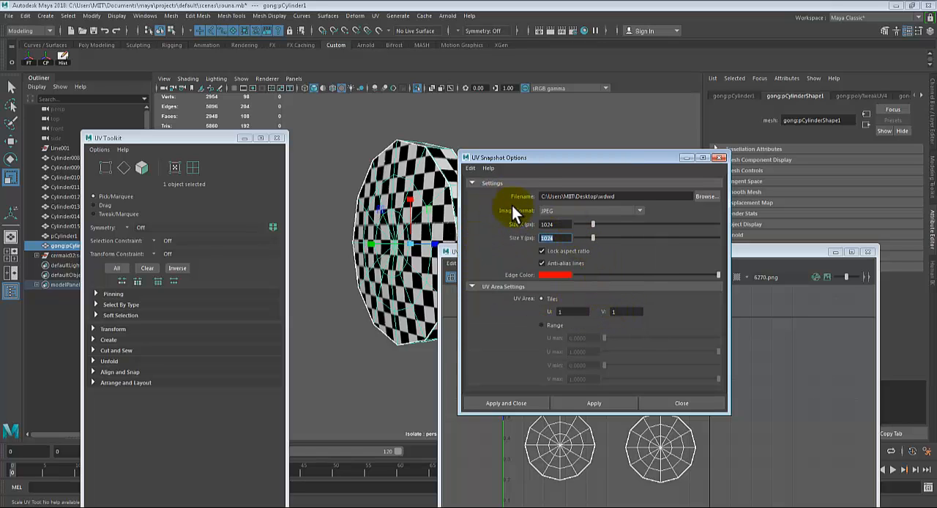
pyautogui.click(583, 402)
pyautogui.moveTo(592, 158); pyautogui.dragTo(689, 123)
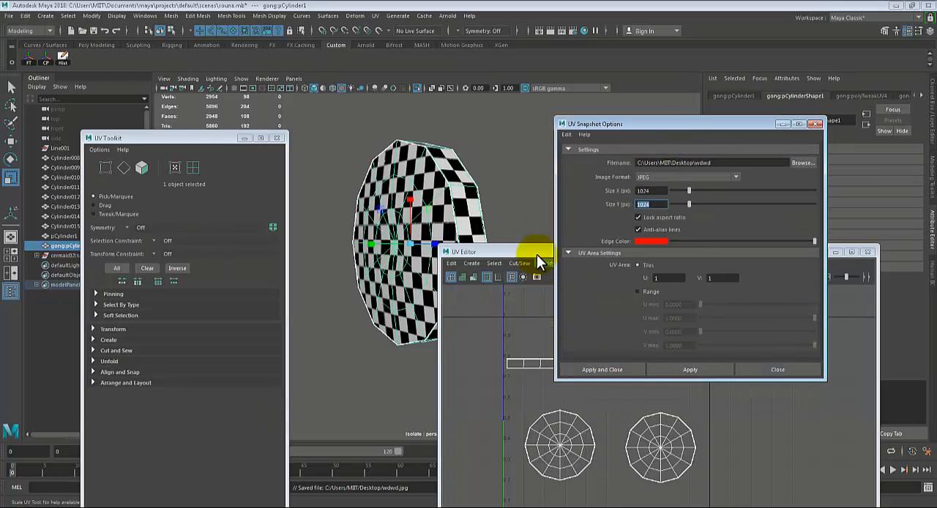
pyautogui.click(504, 205)
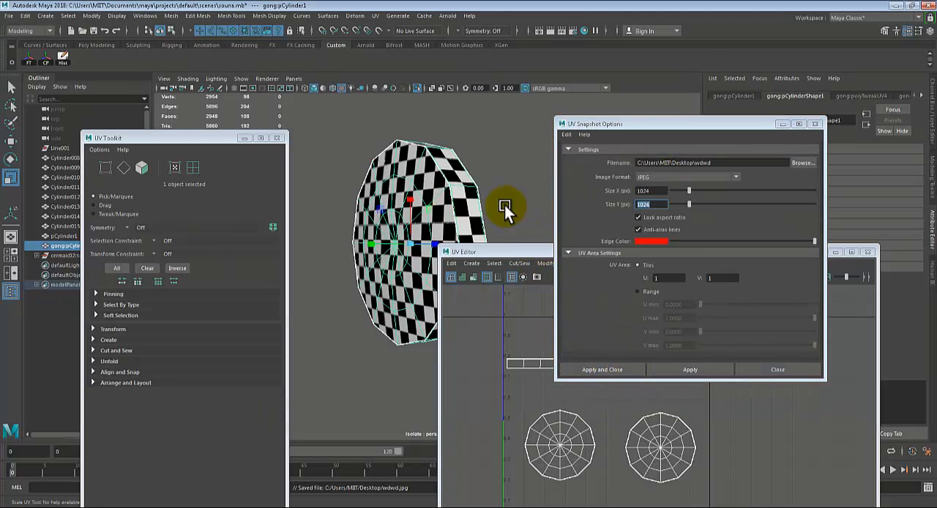
pyautogui.click(462, 188)
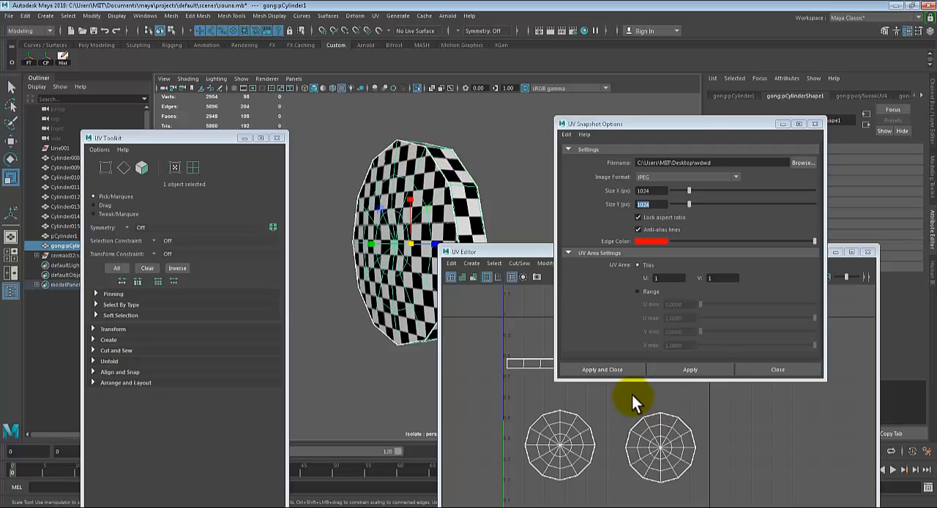
pyautogui.click(612, 372)
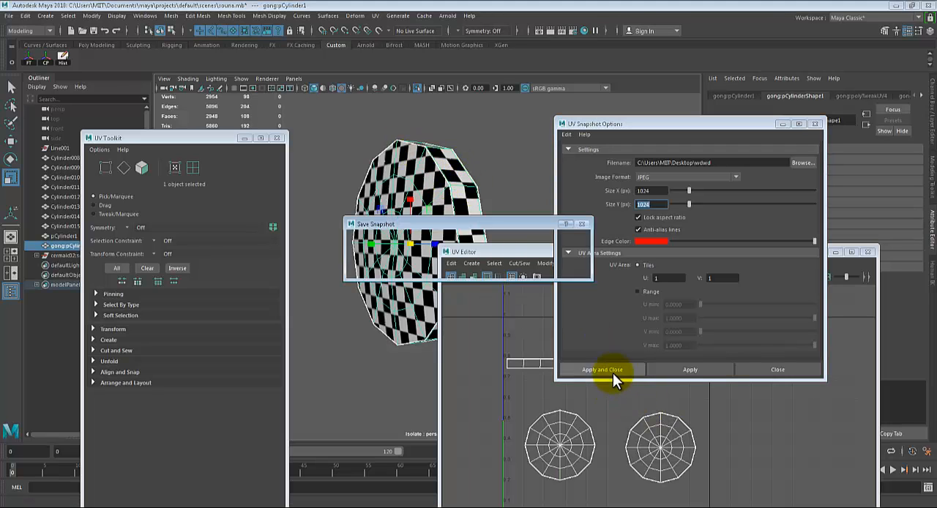
pyautogui.click(448, 268)
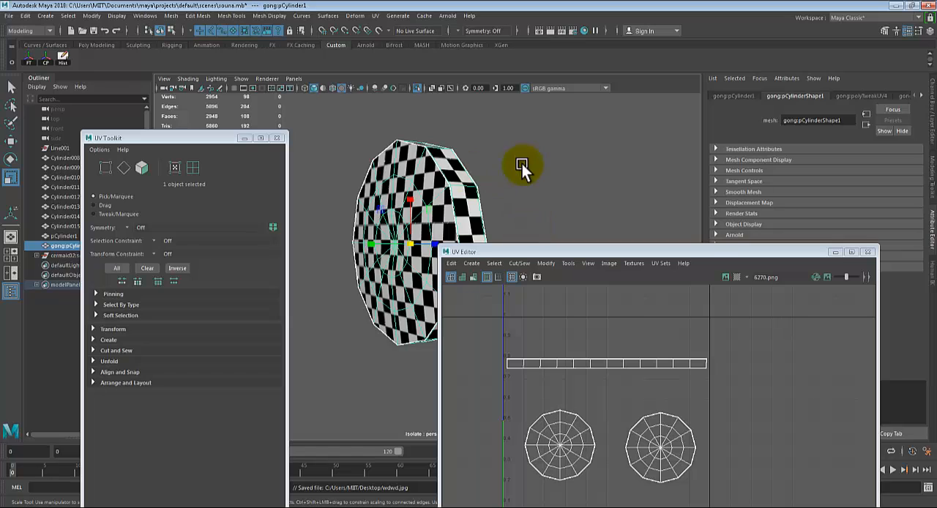
# Switch to Photoshop and open the UV snapshot wdwd from the desktop in it
pyautogui.keyDown('alt'); pyautogui.moveTo(527, 178); pyautogui.dragTo(528, 168, button='middle'); pyautogui.keyUp('alt')
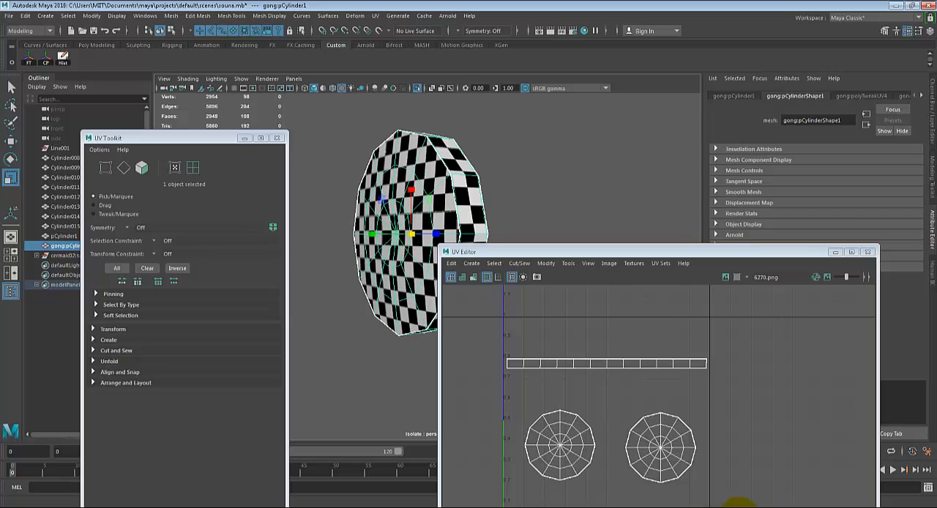
pyautogui.click(889, 476)
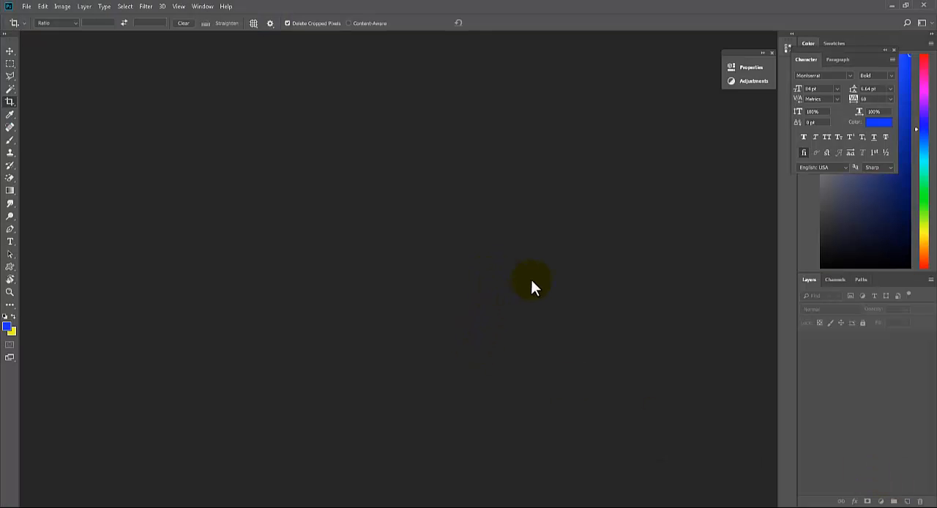
pyautogui.click(935, 505)
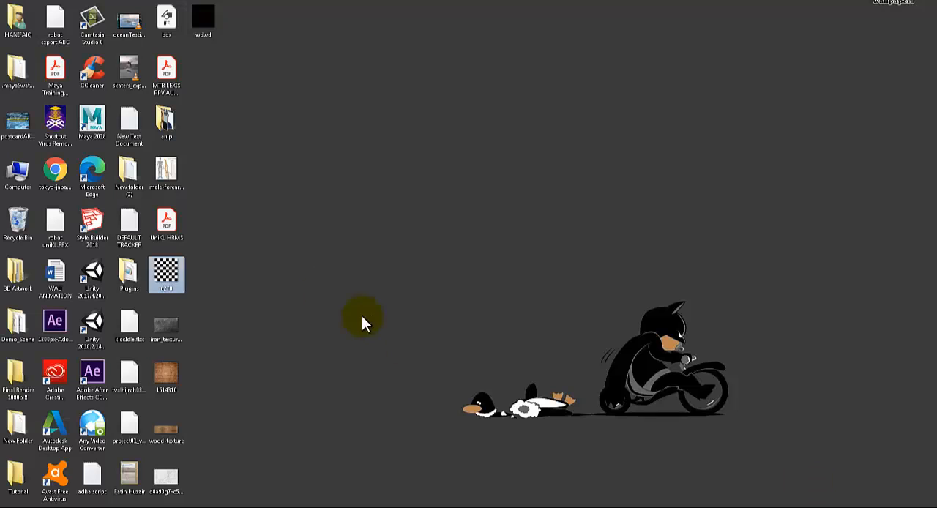
pyautogui.click(303, 190)
pyautogui.moveTo(235, 50); pyautogui.dragTo(476, 284)
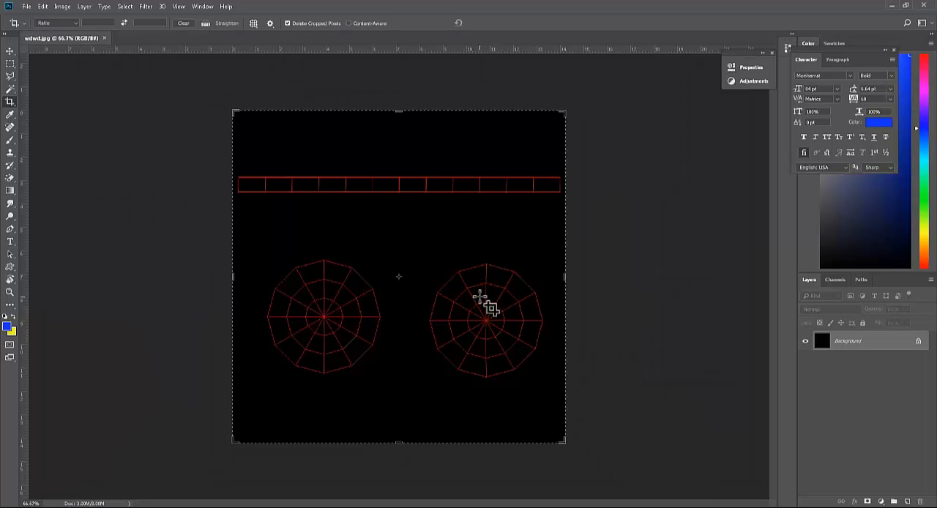
# Leave the crop preview and convert the locked Background into a regular layer with the default settings
pyautogui.click(487, 306)
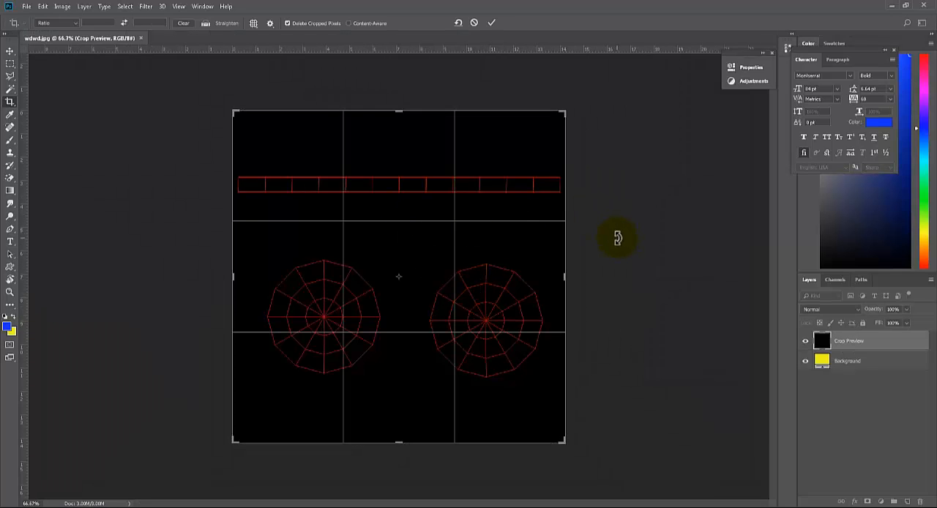
pyautogui.press('Return')
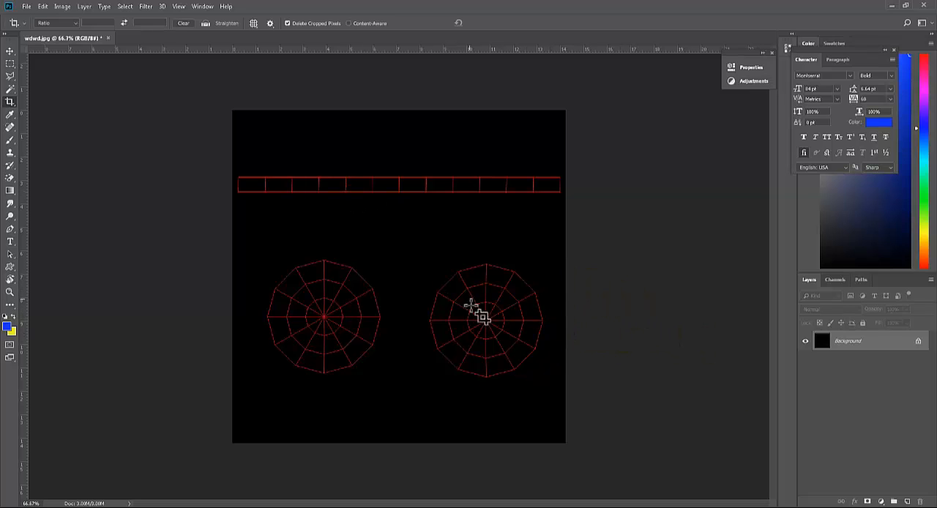
pyautogui.doubleClick(891, 353)
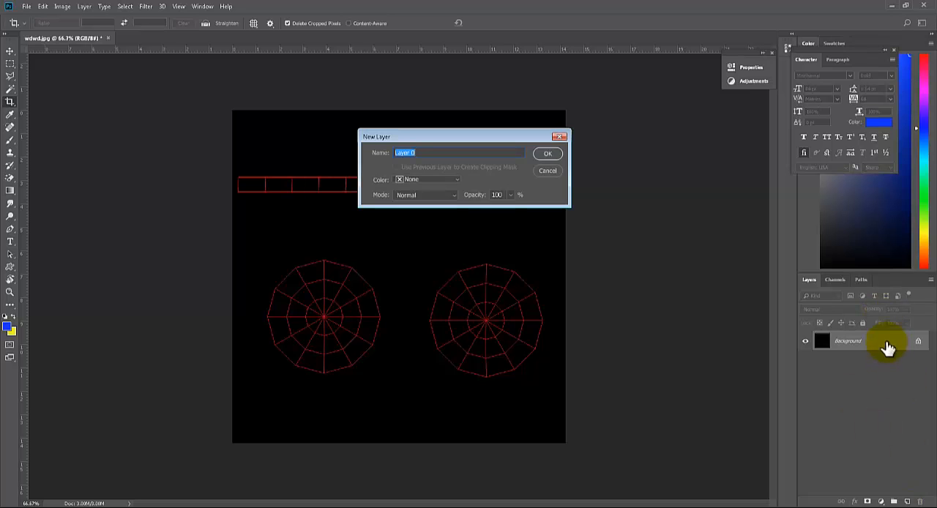
pyautogui.click(538, 156)
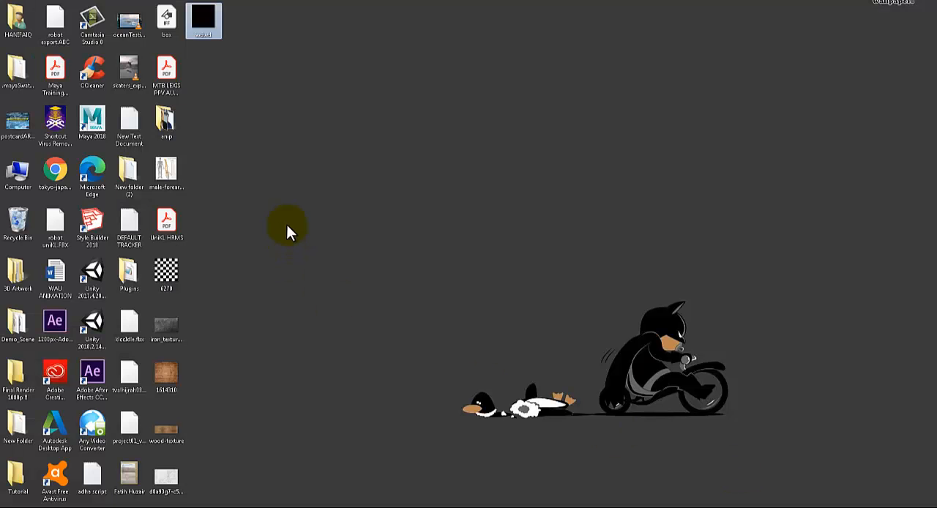
# Switch from Photoshop back to the desktop with the image files
pyautogui.click(287, 228)
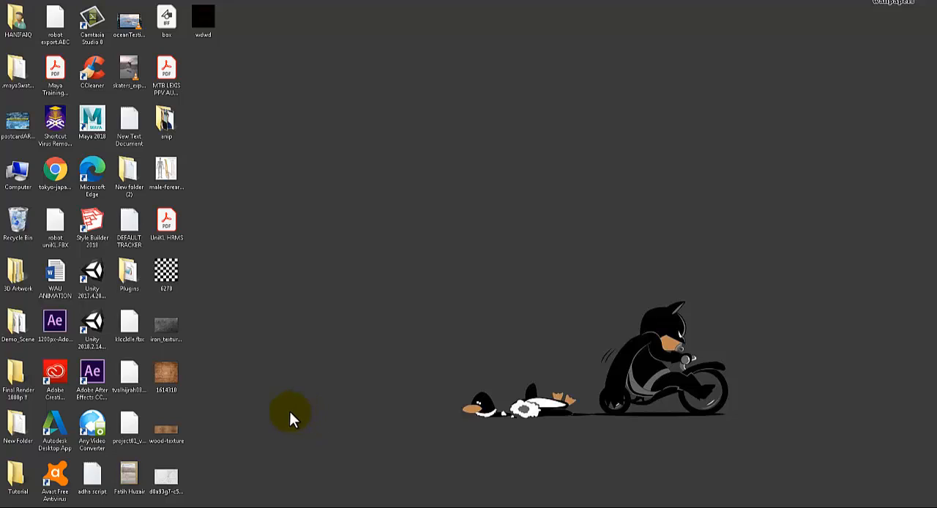
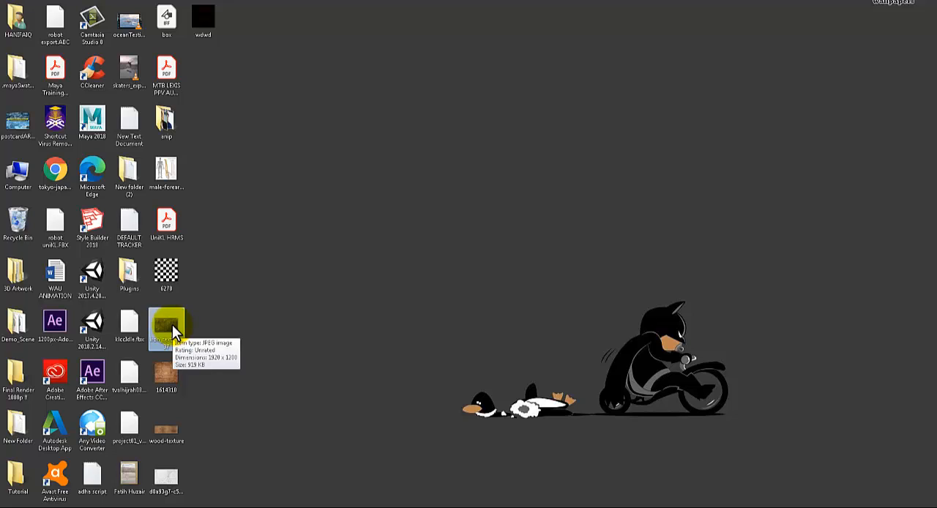
# Place the iron_texture637 image from the desktop into the document and scale it to about 195% so it covers both circular UV shells
pyautogui.moveTo(174, 333); pyautogui.dragTo(507, 326)
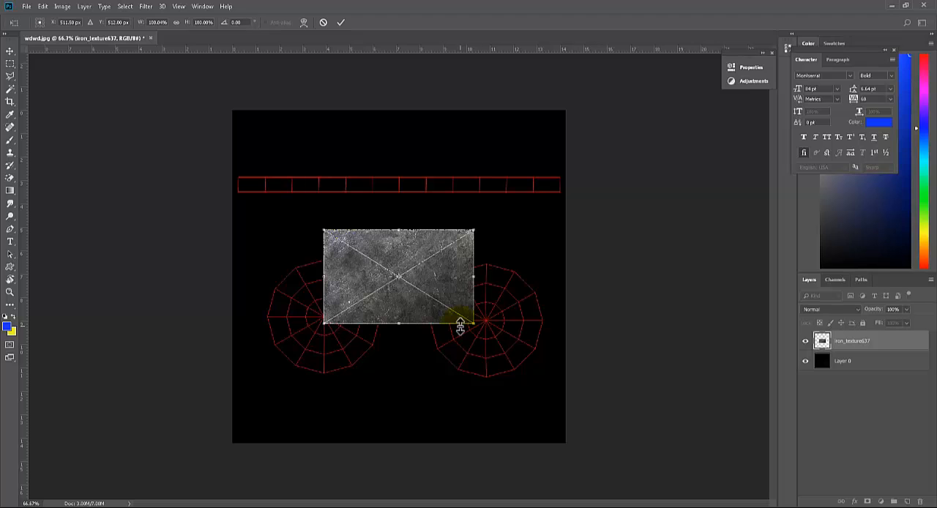
pyautogui.moveTo(472, 322); pyautogui.dragTo(560, 378)
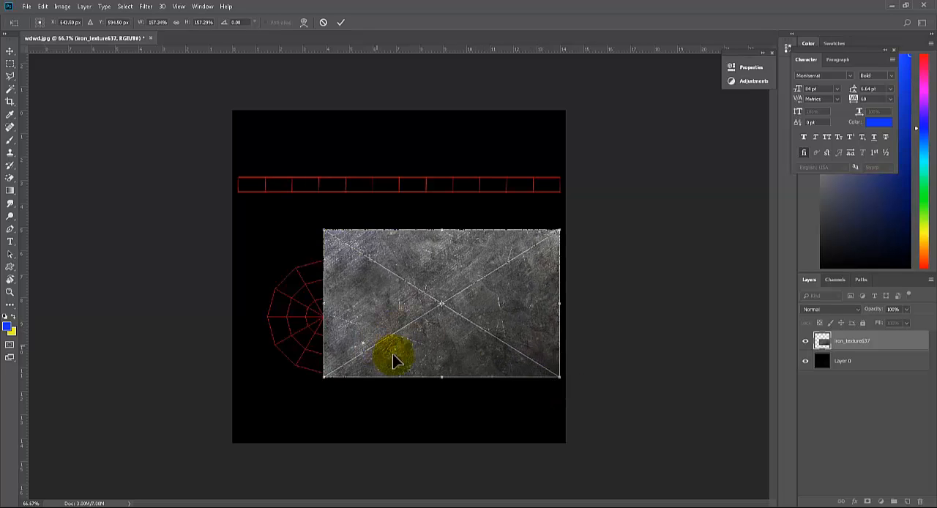
pyautogui.moveTo(393, 360); pyautogui.dragTo(380, 486)
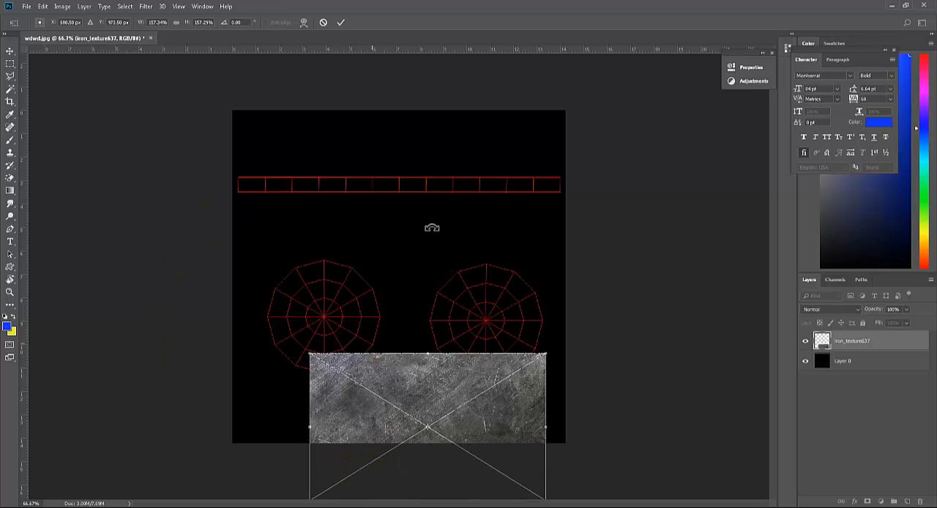
pyautogui.moveTo(434, 391); pyautogui.dragTo(506, 456)
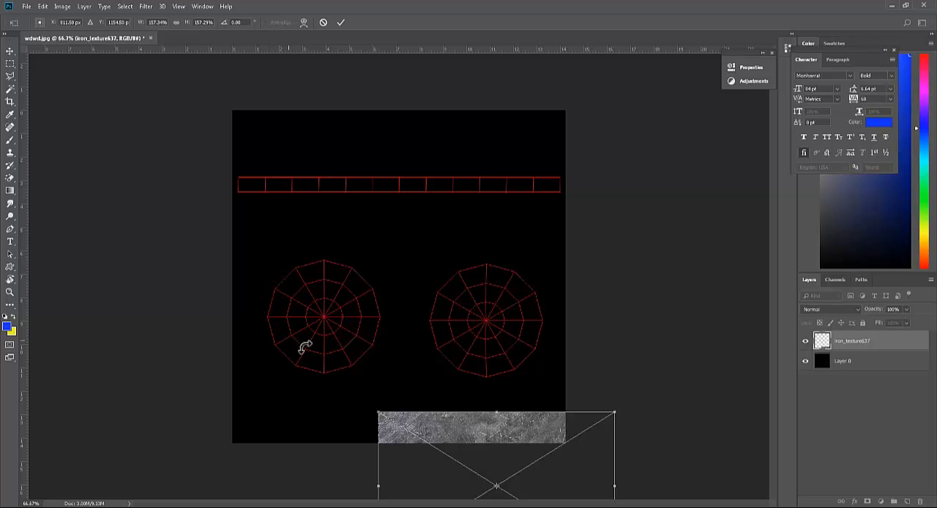
pyautogui.moveTo(456, 432); pyautogui.dragTo(329, 285)
pyautogui.moveTo(488, 262); pyautogui.dragTo(556, 246)
pyautogui.press('Return')
pyautogui.press('c')
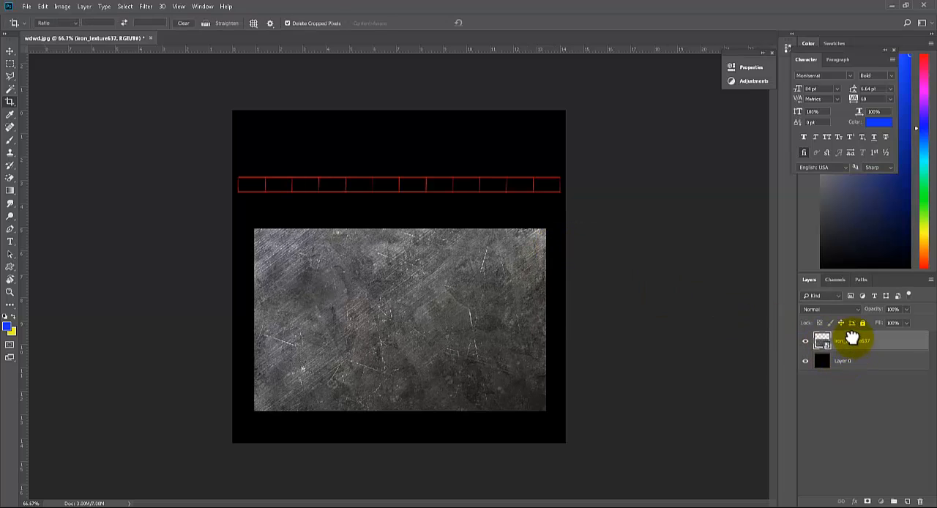
# Move Layer 0 above the iron_texture637 layer and lower its opacity to 55%
pyautogui.moveTo(844, 363); pyautogui.dragTo(844, 338)
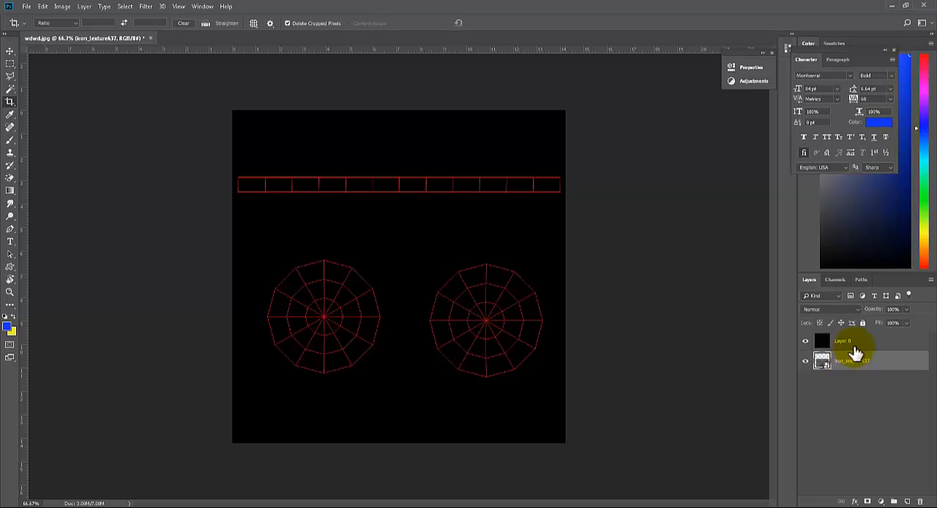
pyautogui.click(907, 309)
pyautogui.moveTo(908, 325); pyautogui.dragTo(886, 319)
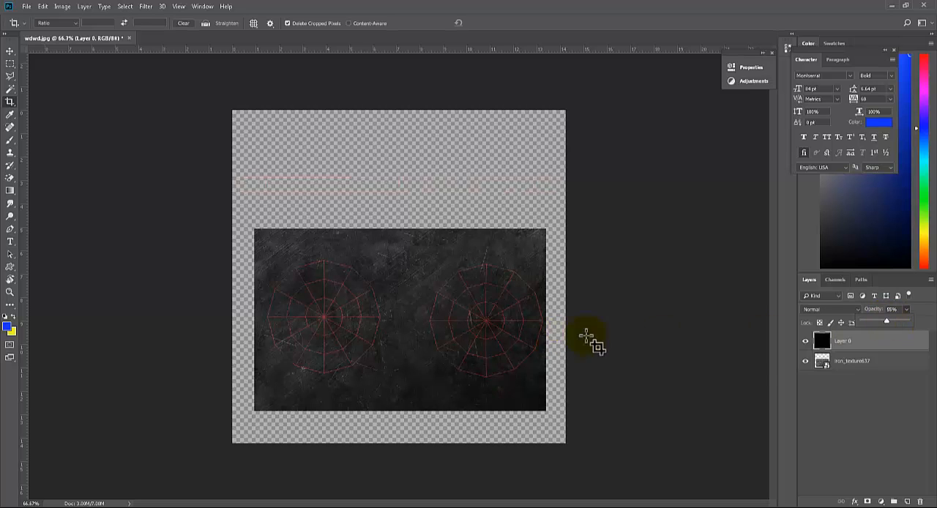
# Lock Layer 0 and shift the iron texture horizontally by about 0.17 in to center it under the two circular UV shells
pyautogui.click(850, 360)
pyautogui.click(853, 345)
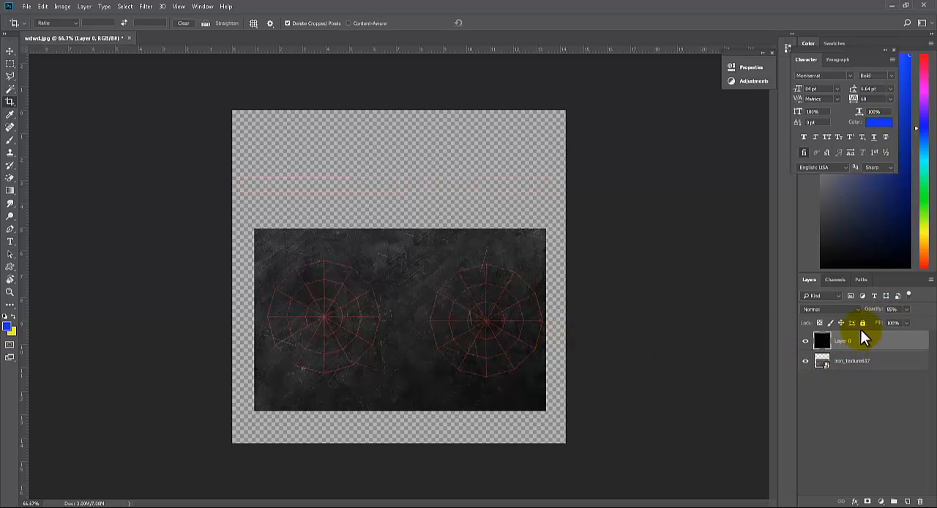
pyautogui.click(852, 361)
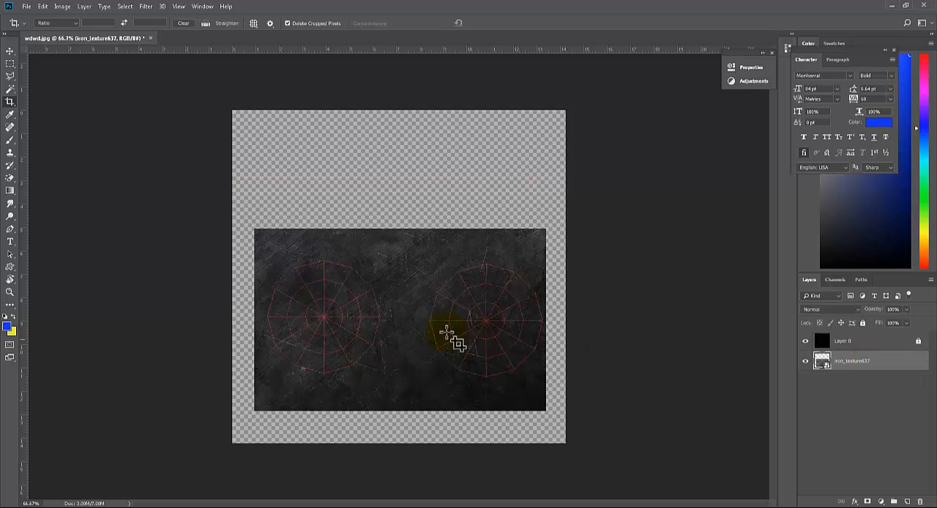
pyautogui.press('v')
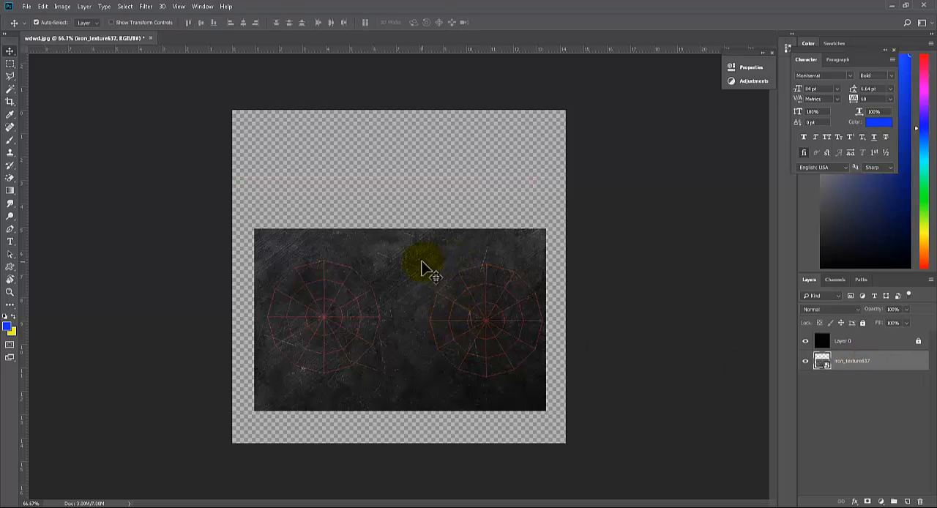
pyautogui.moveTo(422, 262); pyautogui.dragTo(427, 261)
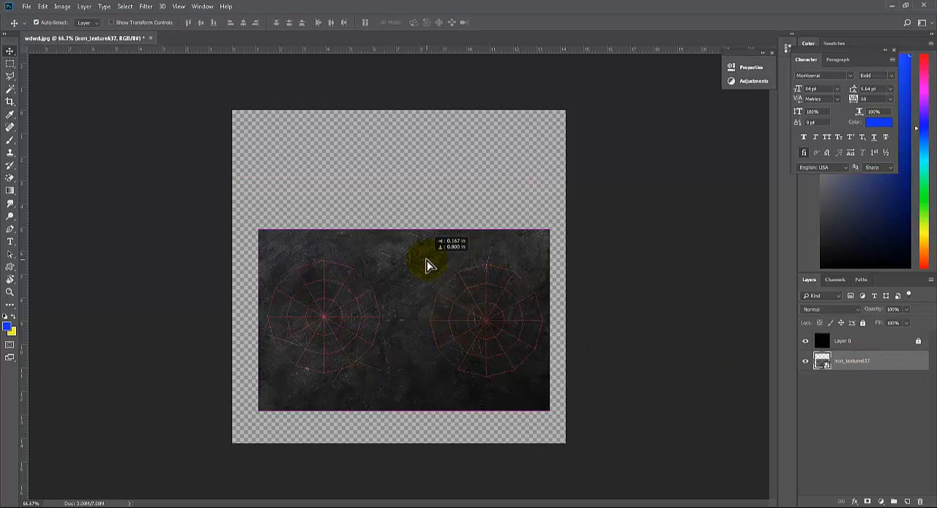
pyautogui.hotkey('ctrl', '+')
pyautogui.hotkey('ctrl', '+')
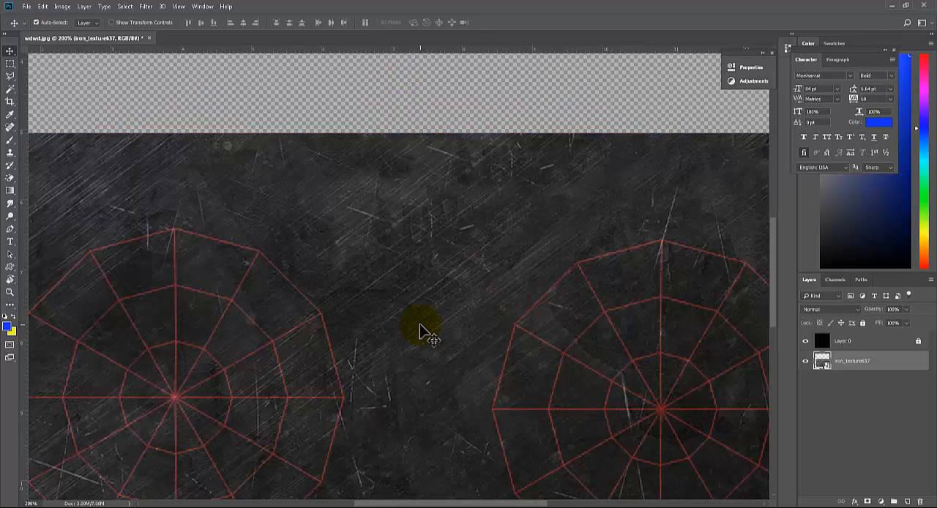
pyautogui.moveTo(523, 261); pyautogui.dragTo(446, 248)
pyautogui.scroll(-2, 404, 223)
pyautogui.scroll(3, 402, 220)
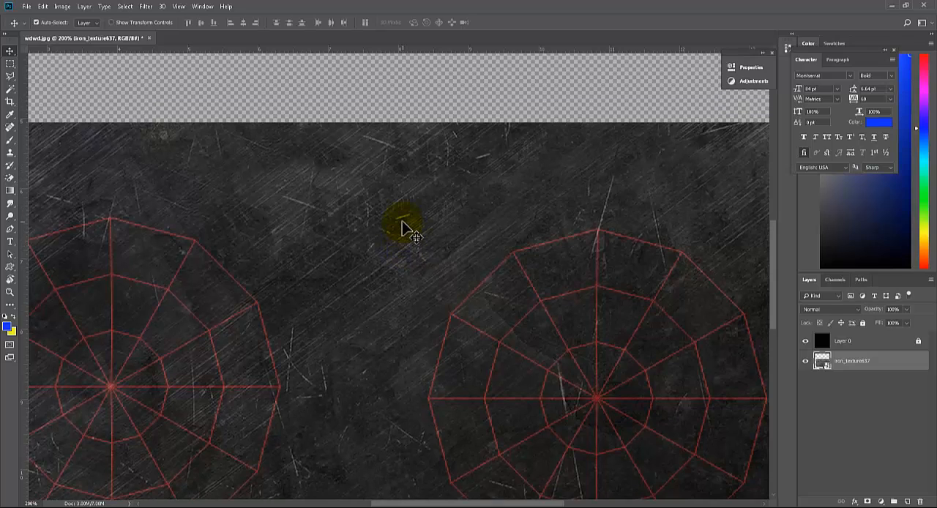
pyautogui.hotkey('ctrl', '-')
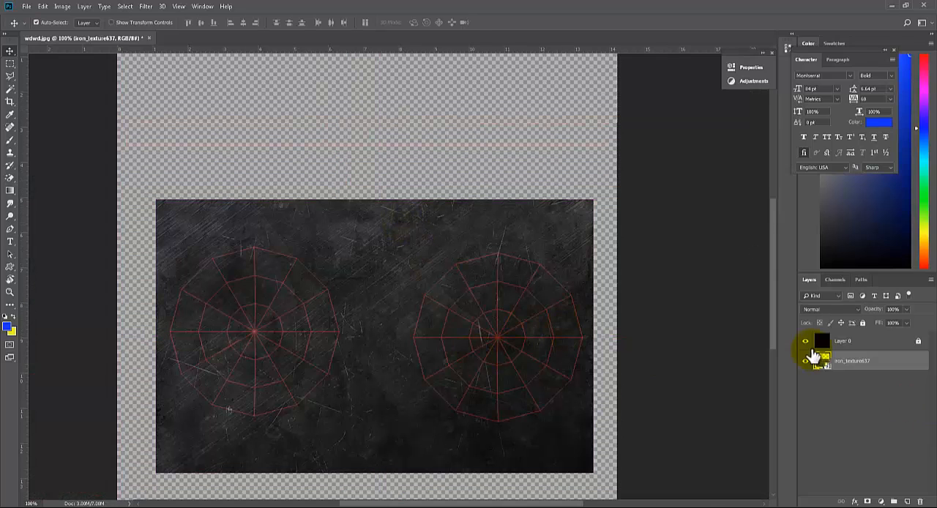
# Duplicate the iron_texture637 layer and move the original up over the UV strip, flush with the canvas's right edge
pyautogui.keyDown('alt'); pyautogui.moveTo(844, 371); pyautogui.dragTo(853, 381); pyautogui.keyUp('alt')
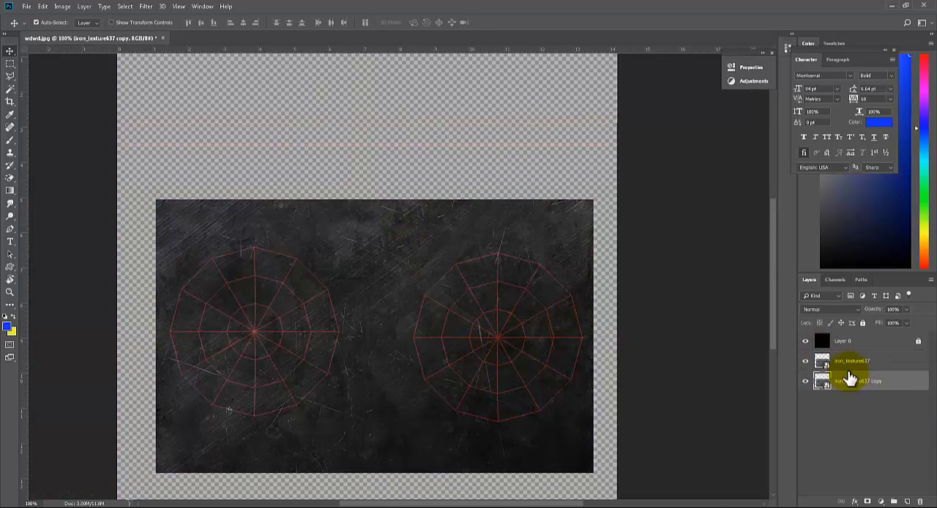
pyautogui.click(850, 362)
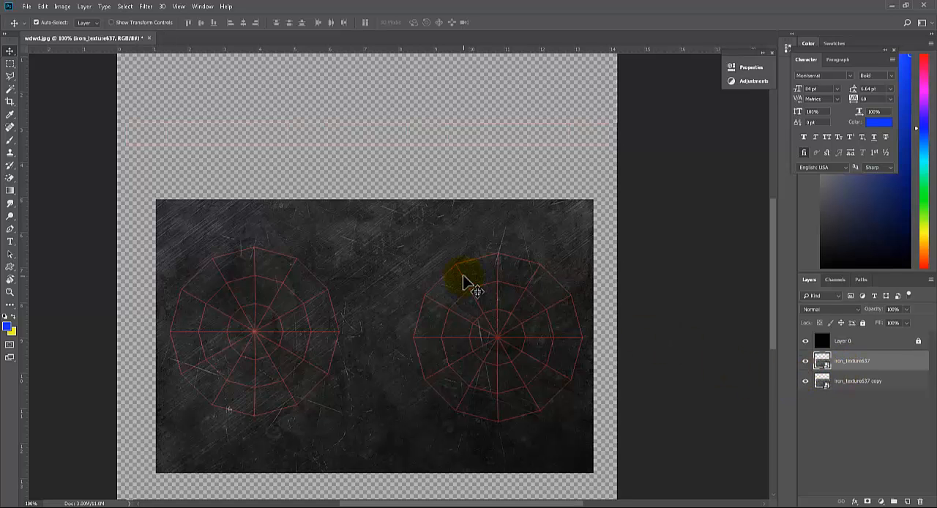
pyautogui.hotkey('shift', 'Up')
pyautogui.hotkey('shift', 'Up')
pyautogui.hotkey('shift', 'Up')
pyautogui.hotkey('shift', 'Up')
pyautogui.hotkey('shift', 'Up')
pyautogui.hotkey('shift', 'Up')
pyautogui.hotkey('shift', 'Up')
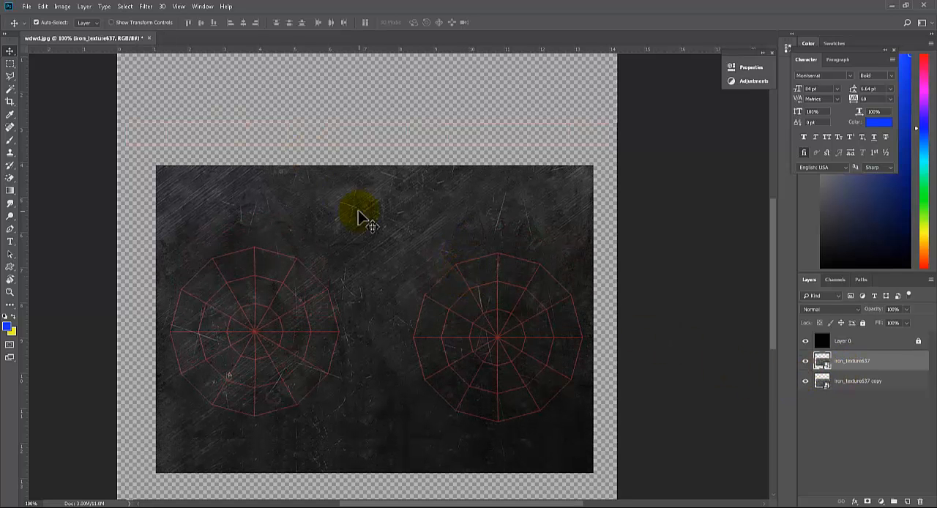
pyautogui.moveTo(359, 216); pyautogui.dragTo(372, 60)
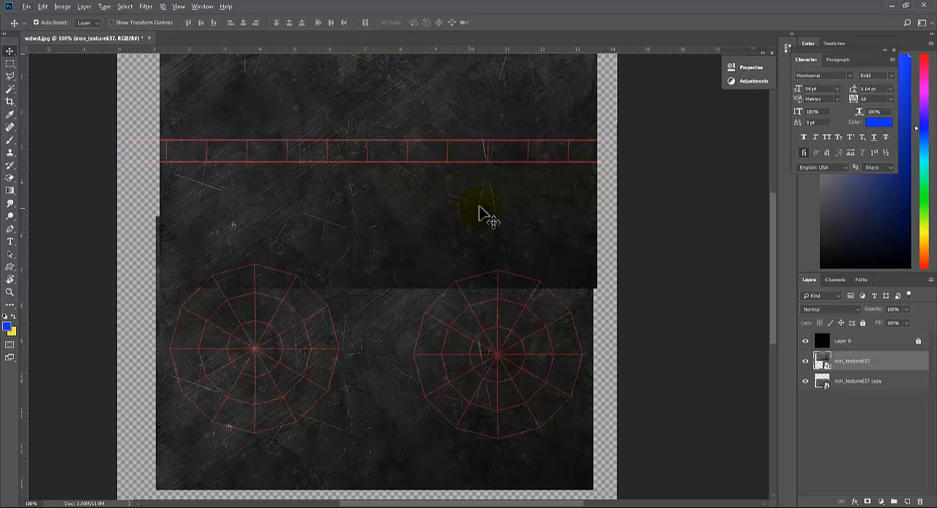
pyautogui.moveTo(495, 246); pyautogui.dragTo(520, 250)
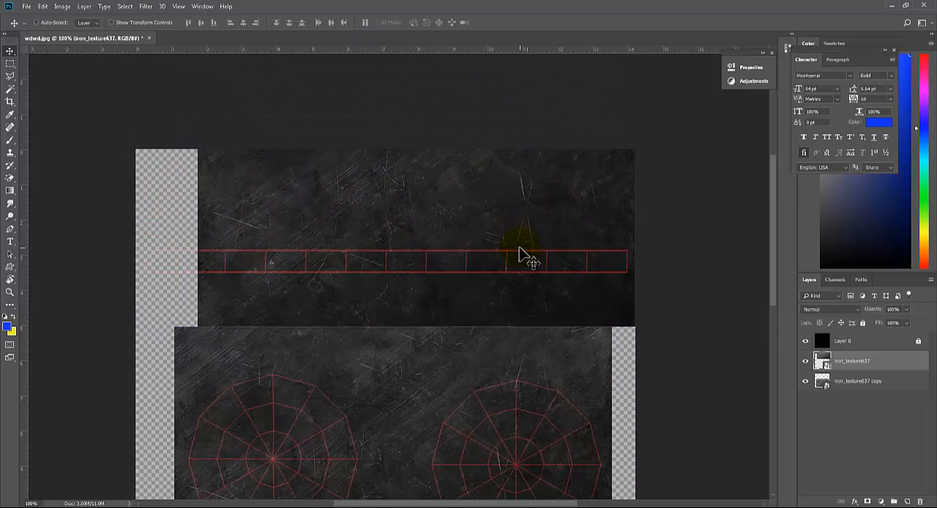
# Enlarge the upper iron texture to span the canvas width and shift it slightly upward while keeping the UV strip covered
pyautogui.hotkey('ctrl', 't')
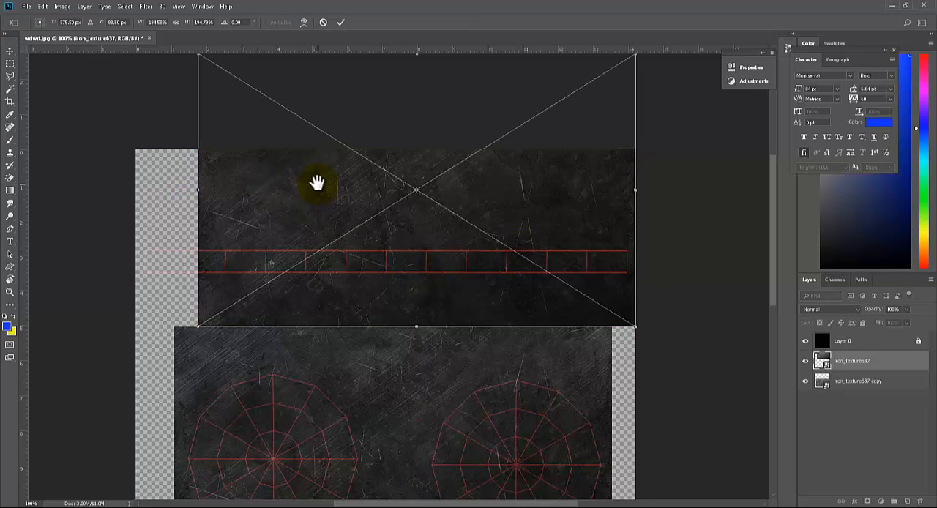
pyautogui.moveTo(317, 183); pyautogui.dragTo(325, 215)
pyautogui.moveTo(204, 78); pyautogui.dragTo(135, 51)
pyautogui.moveTo(163, 73); pyautogui.dragTo(163, 72)
pyautogui.press('Return')
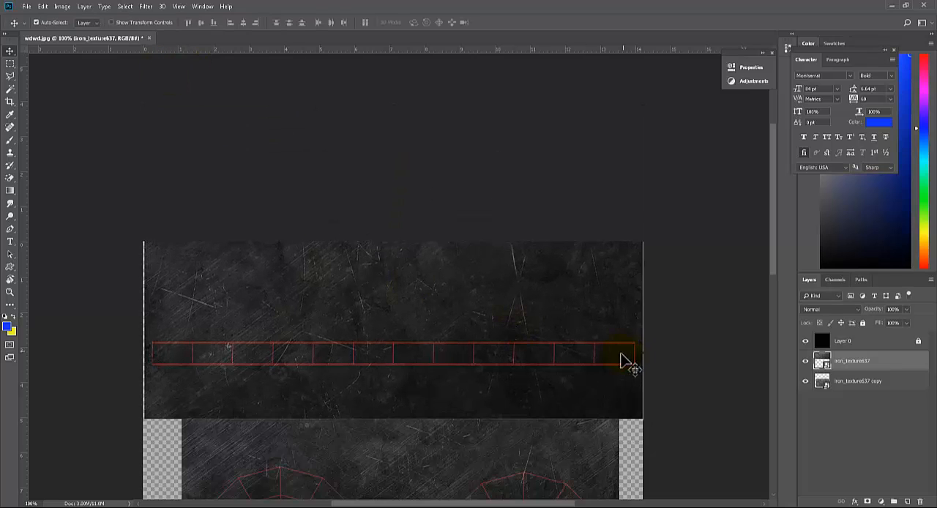
pyautogui.moveTo(537, 403); pyautogui.dragTo(545, 382)
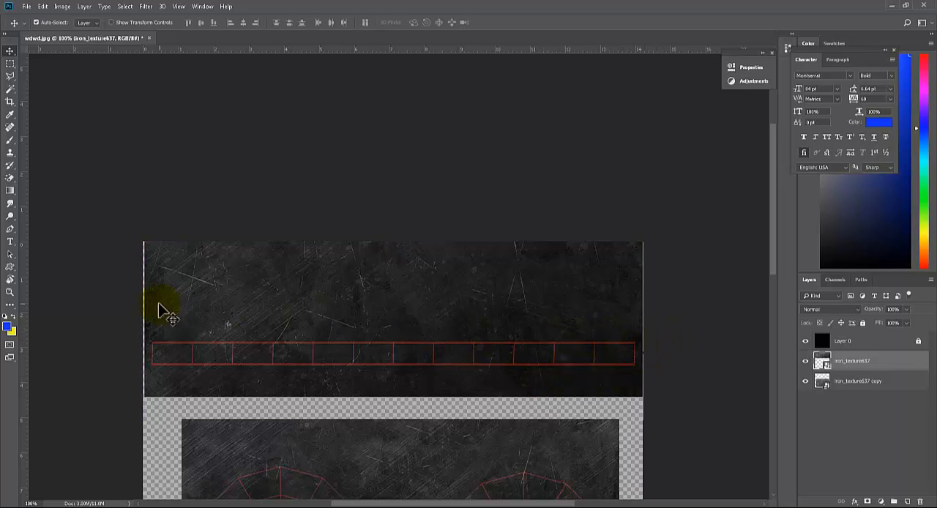
# Check the iron textures' coverage of the UV strip and circles, toggling the visibility of Layer 0 for comparison
pyautogui.moveTo(549, 383); pyautogui.dragTo(580, 331)
pyautogui.hotkey('ctrl', 'r')
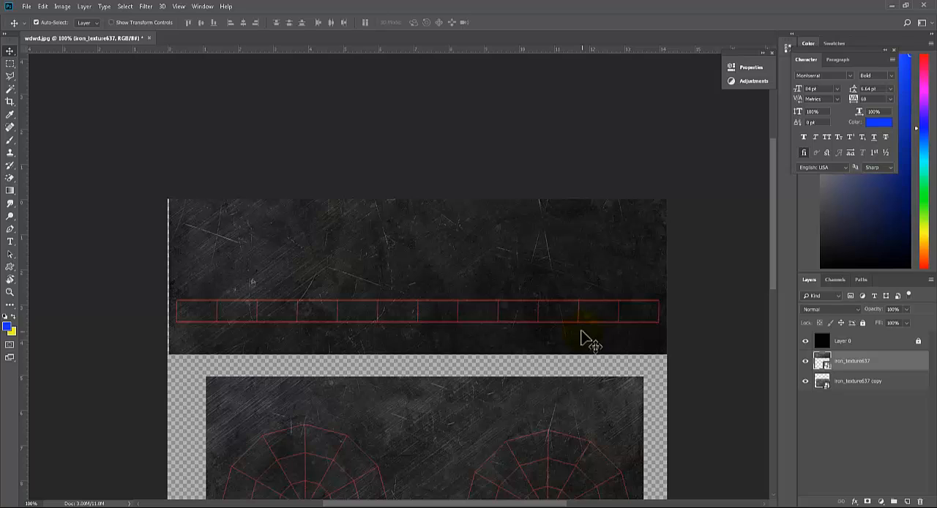
pyautogui.moveTo(404, 278); pyautogui.dragTo(407, 232)
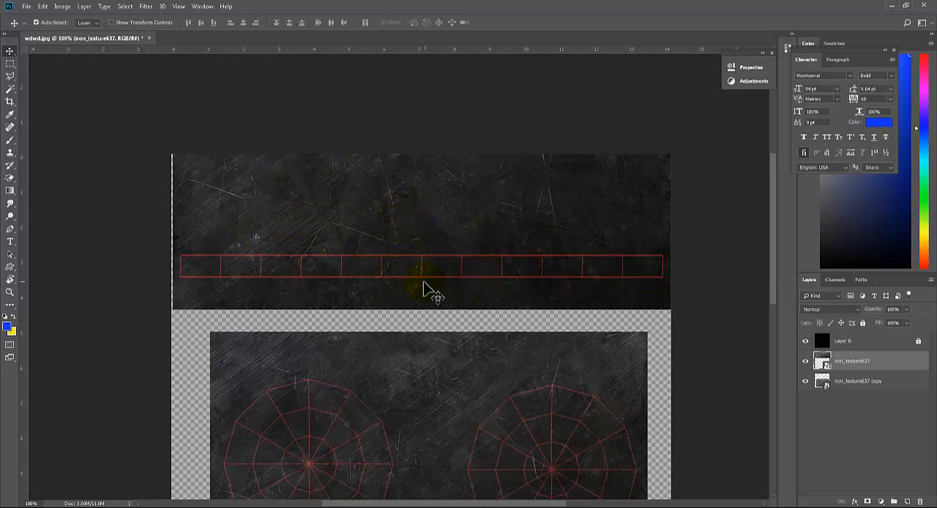
pyautogui.moveTo(518, 352); pyautogui.dragTo(516, 281)
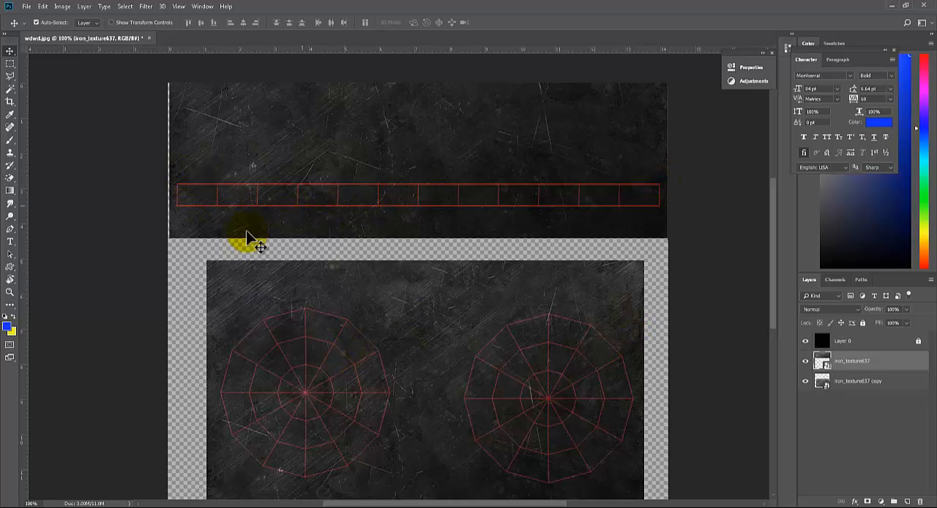
pyautogui.moveTo(534, 398); pyautogui.dragTo(535, 356)
pyautogui.hotkey('ctrl', 'r')
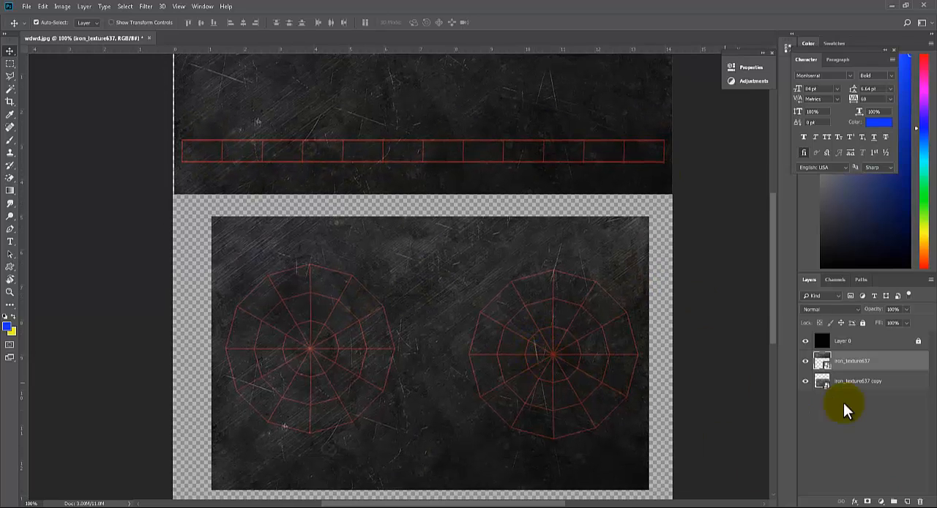
pyautogui.click(805, 342)
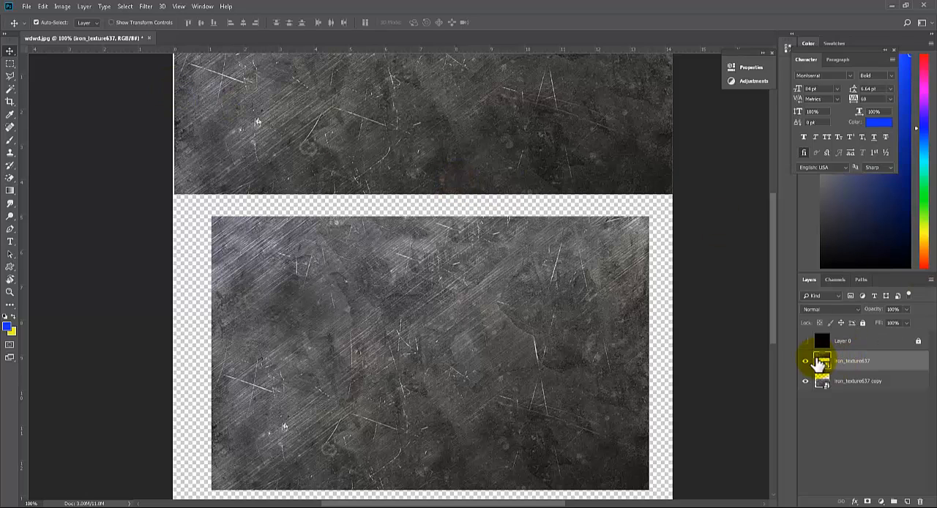
pyautogui.click(805, 342)
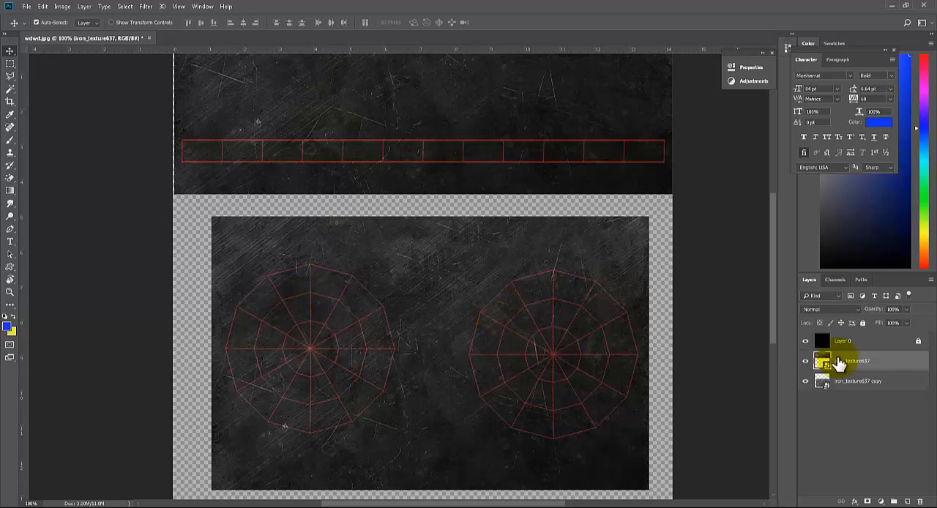
pyautogui.click(805, 341)
pyautogui.click(805, 343)
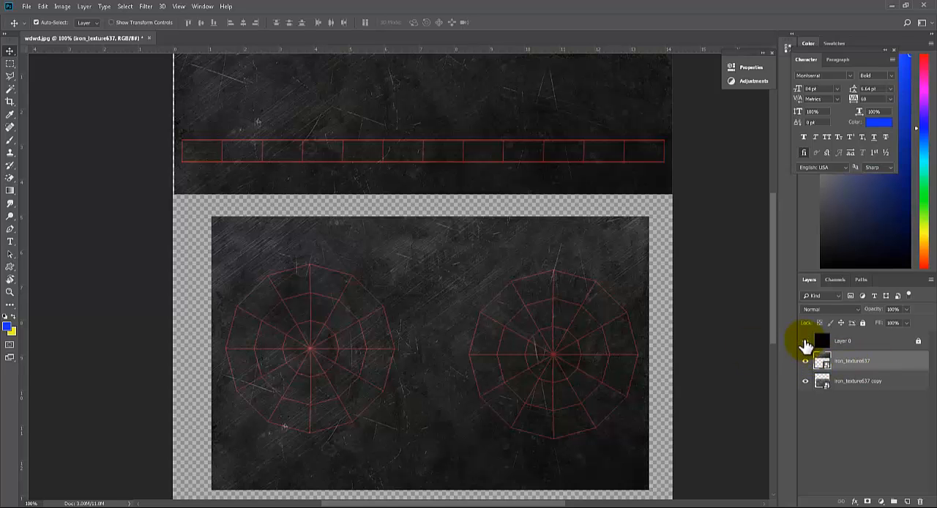
# Hide Layer 0 with the UV wireframe so that only the two iron texture layers are shown
pyautogui.click(26, 6)
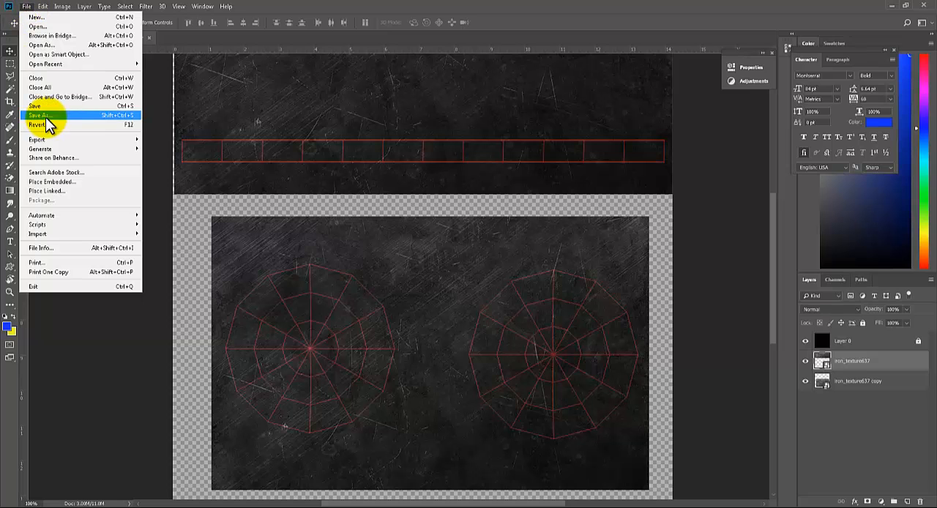
pyautogui.click(805, 341)
pyautogui.click(806, 341)
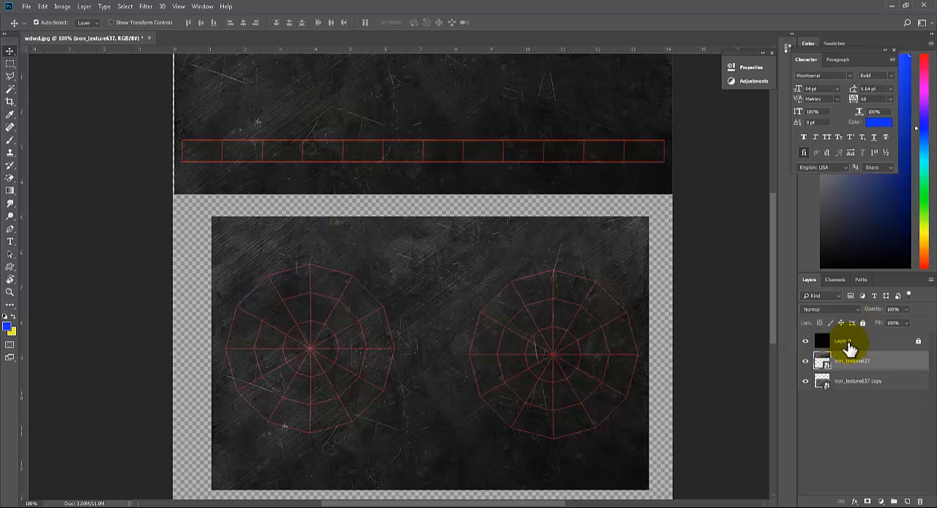
pyautogui.click(808, 342)
pyautogui.click(805, 343)
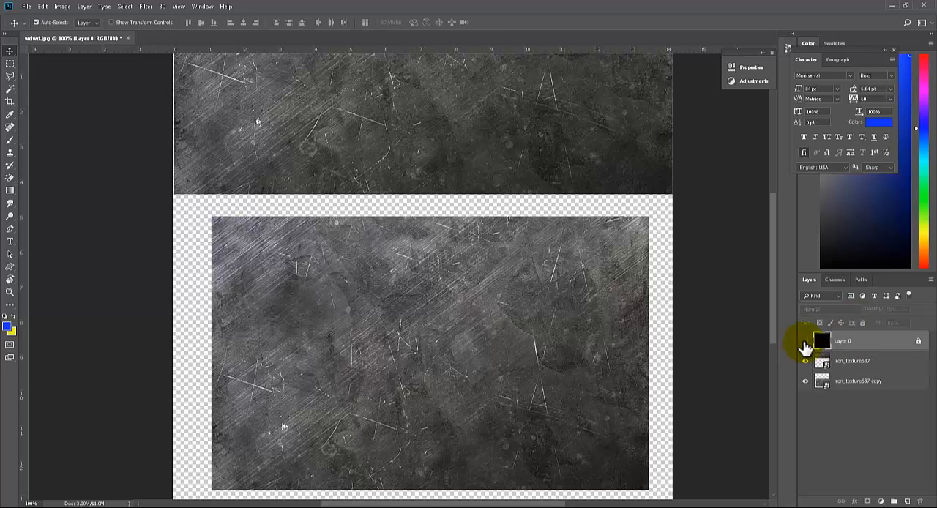
pyautogui.click(805, 342)
pyautogui.click(805, 343)
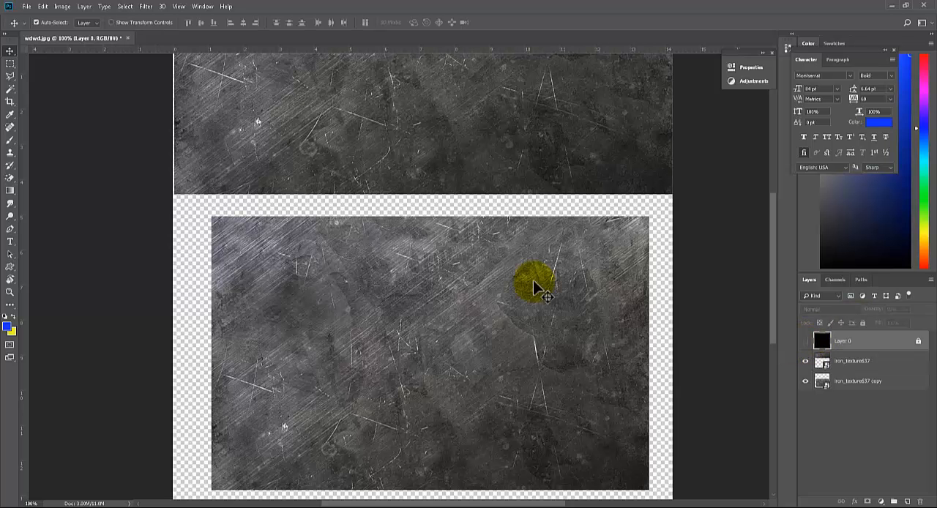
# Save the texture to the Desktop as a JPEG named testingUV
pyautogui.click(26, 7)
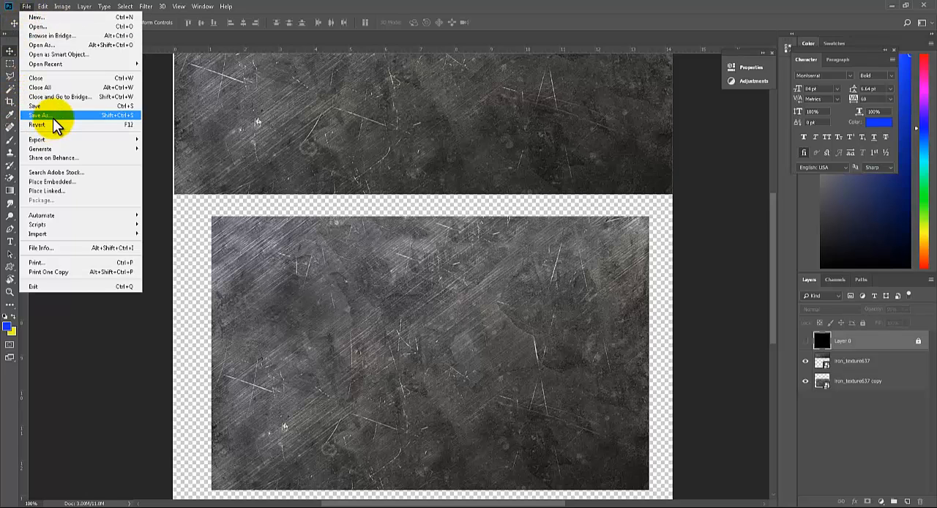
pyautogui.click(51, 116)
pyautogui.click(476, 323)
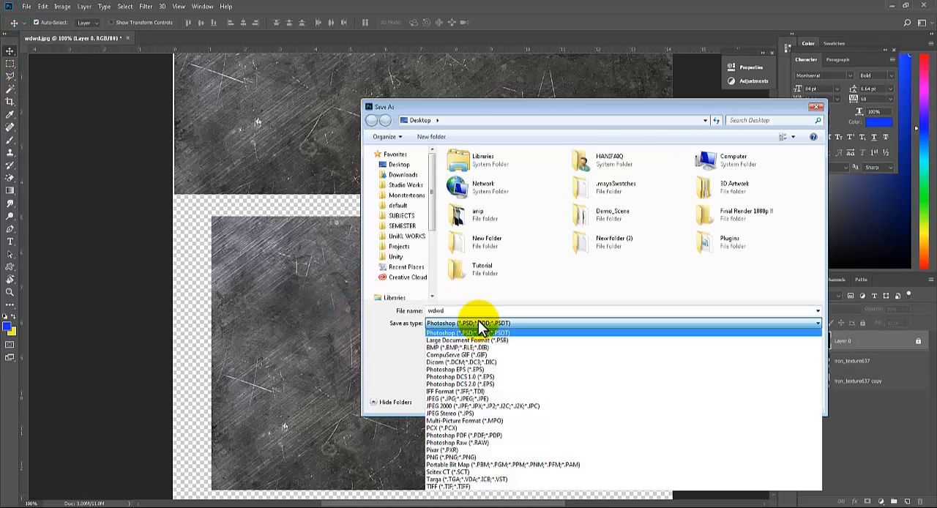
pyautogui.click(465, 399)
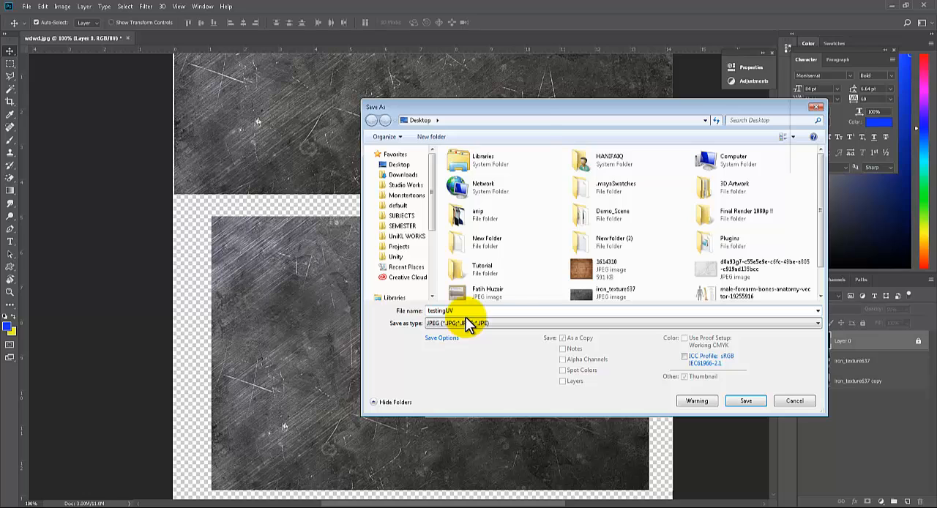
pyautogui.press('Return')
pyautogui.click(530, 127)
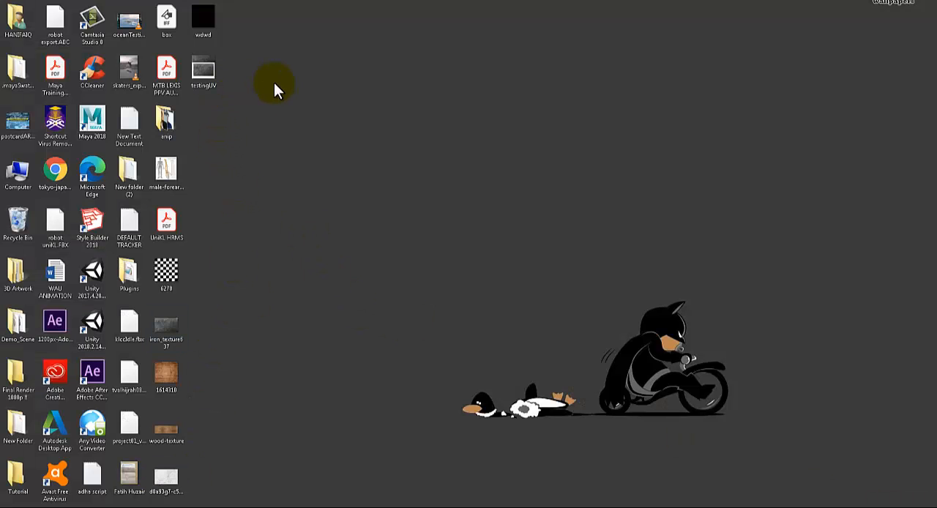
# Copy the testingUV image from the desktop and open the sourceimages folder of the default Maya project in Documents
pyautogui.click(202, 74)
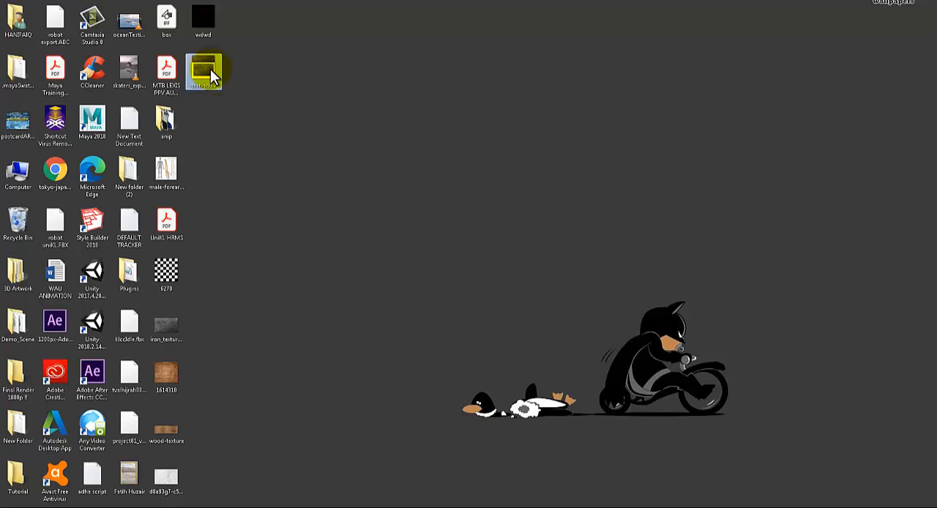
pyautogui.moveTo(214, 76)
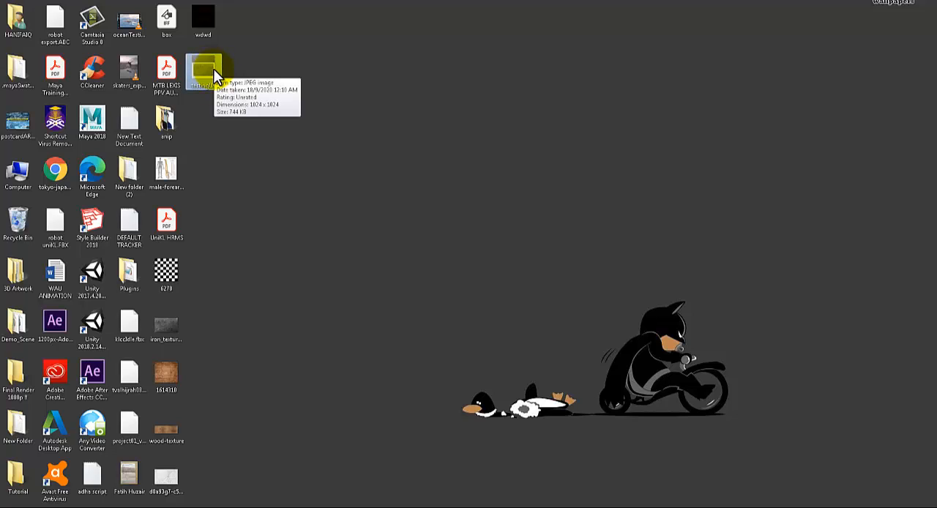
pyautogui.press('super+e')
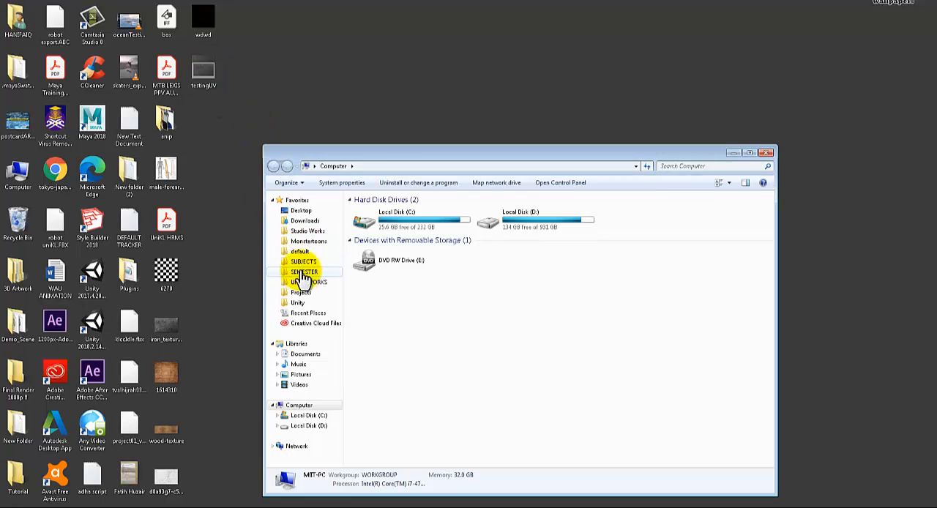
pyautogui.click(313, 353)
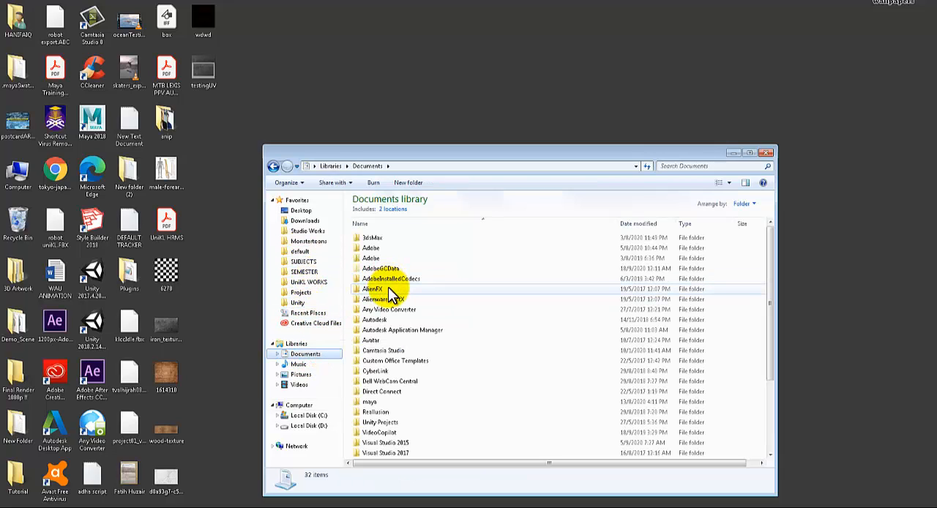
pyautogui.doubleClick(385, 403)
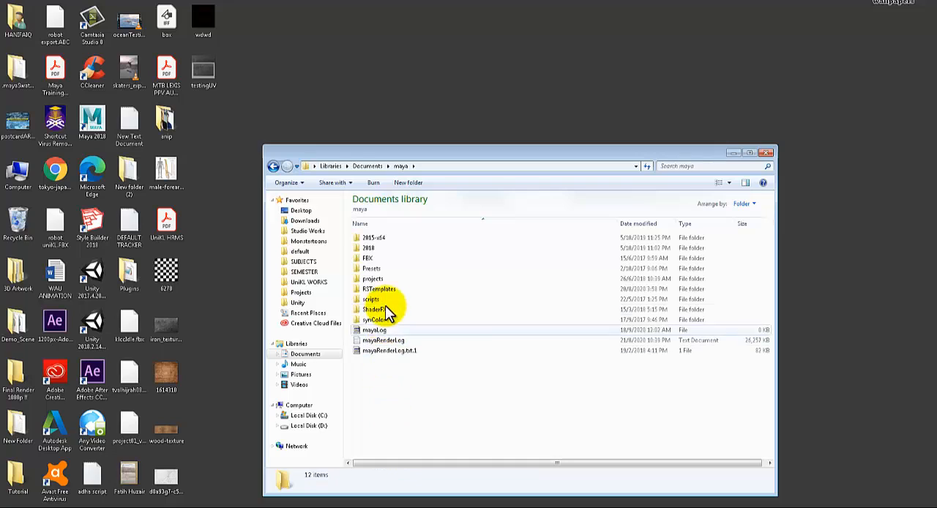
pyautogui.doubleClick(384, 279)
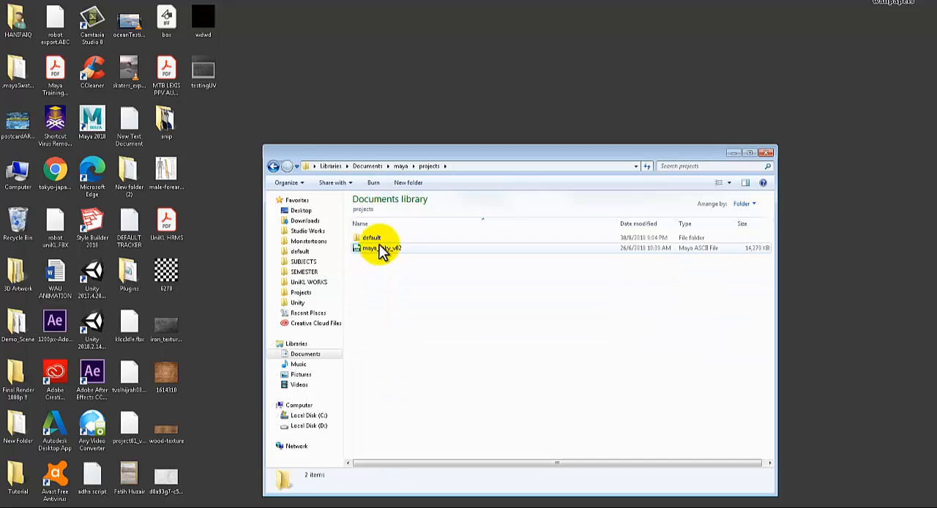
pyautogui.doubleClick(379, 240)
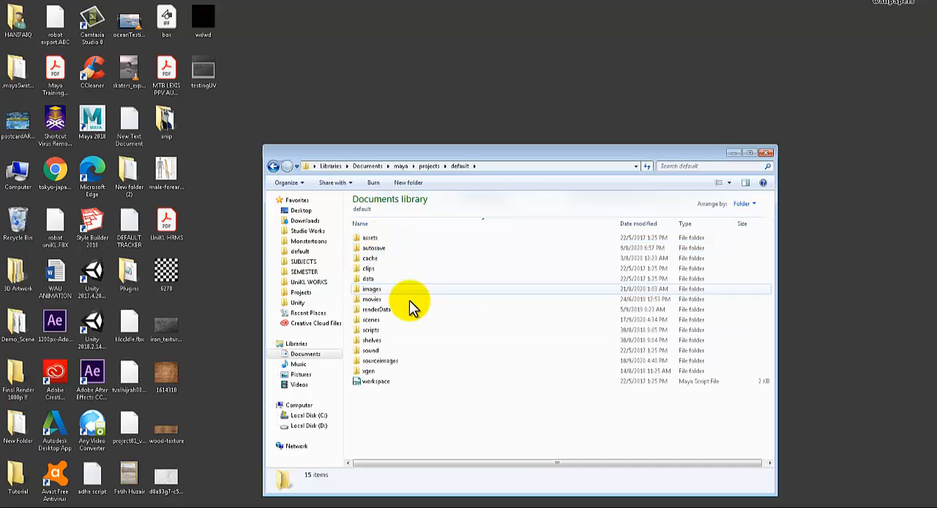
pyautogui.doubleClick(394, 363)
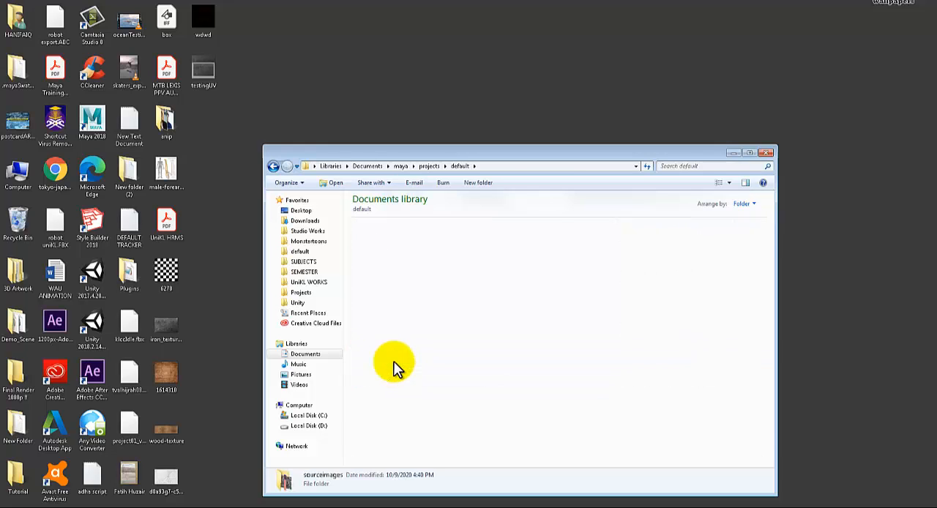
pyautogui.doubleClick(437, 155)
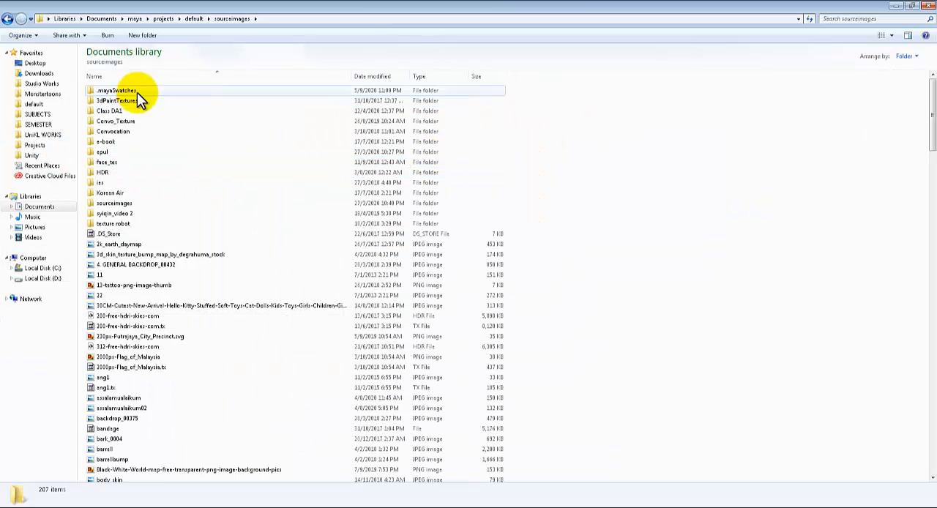
# Create a folder named Ifa inside sourceimages and paste the testingUV image into it
pyautogui.rightClick(570, 115)
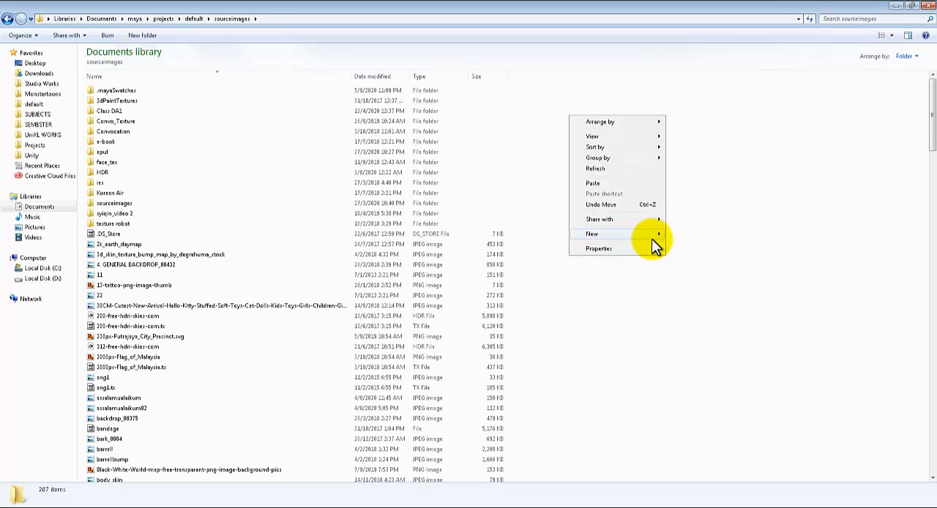
pyautogui.moveTo(654, 235)
pyautogui.click(706, 235)
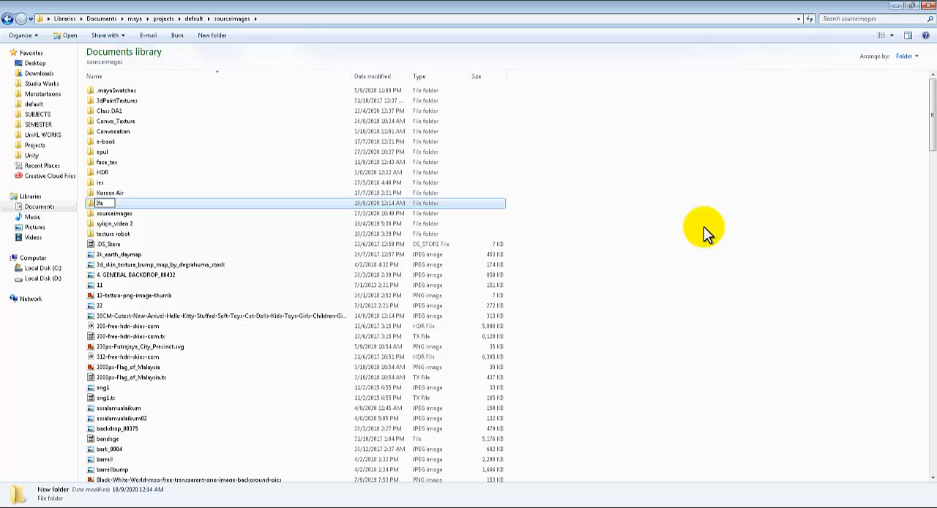
pyautogui.press('Return')
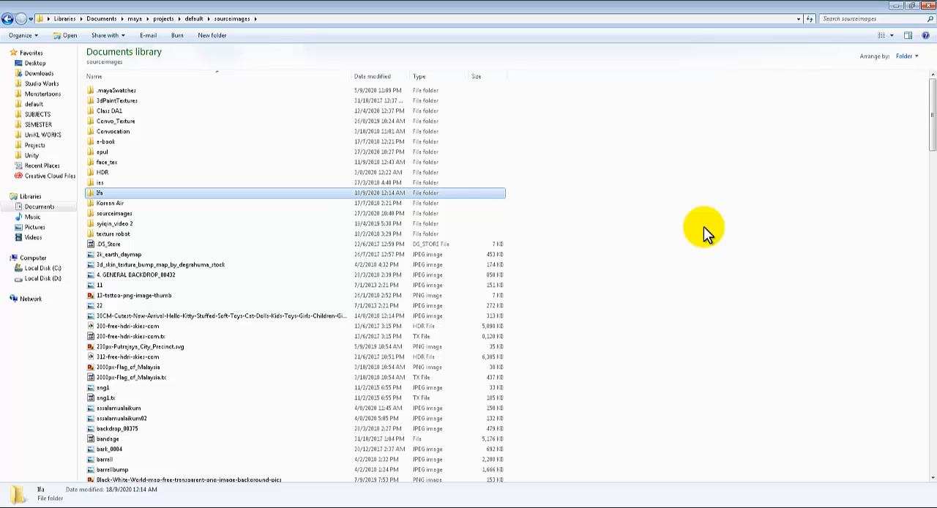
pyautogui.press('Return')
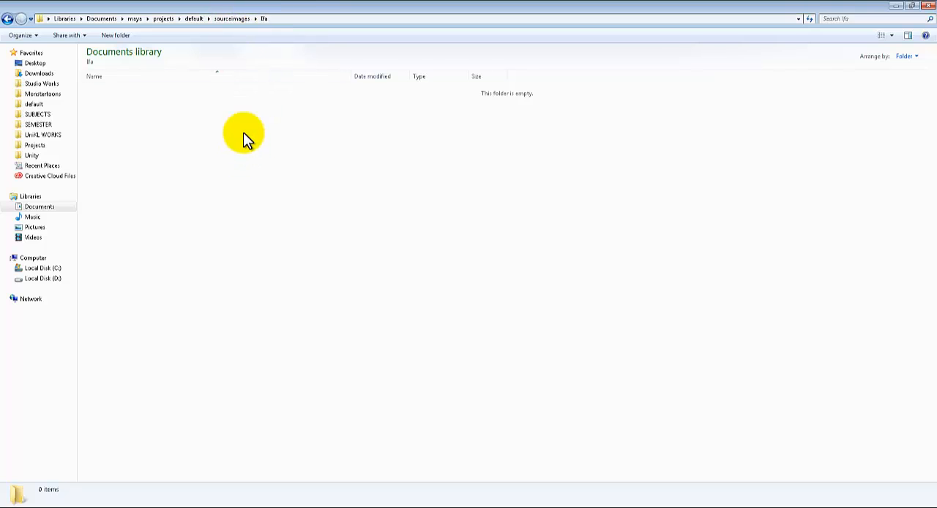
pyautogui.hotkey('ctrl', 'v')
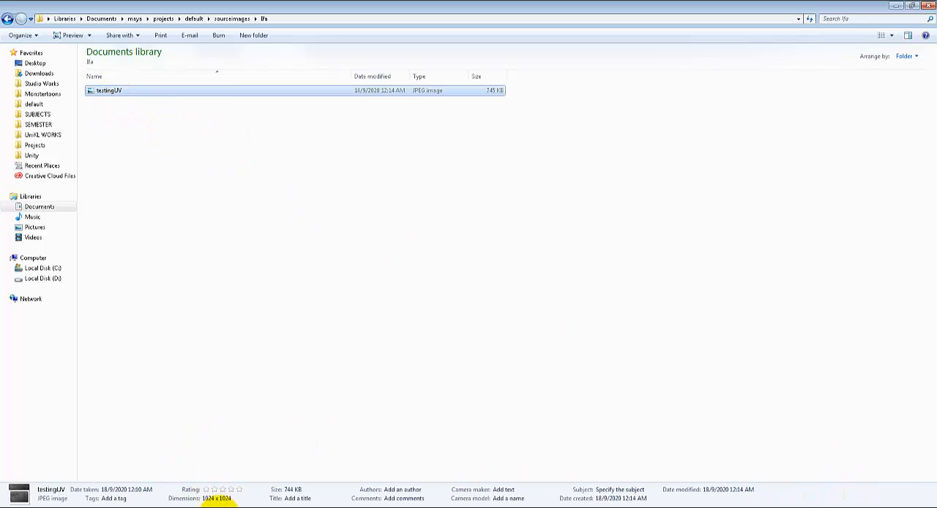
# Switch to Maya and assign a new Blinn material to the gong cylinder
pyautogui.hotkey('alt', 'Tab')
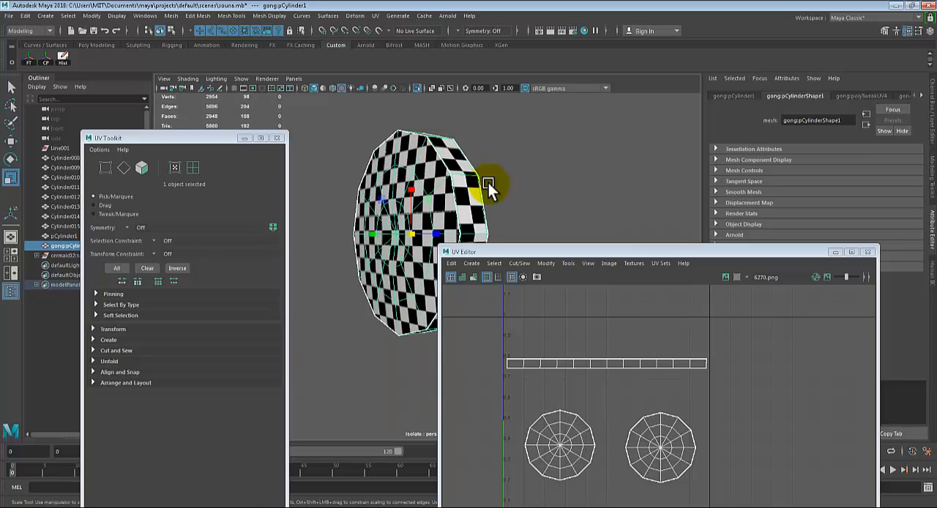
pyautogui.keyDown('alt'); pyautogui.moveTo(449, 198); pyautogui.dragTo(437, 210); pyautogui.keyUp('alt')
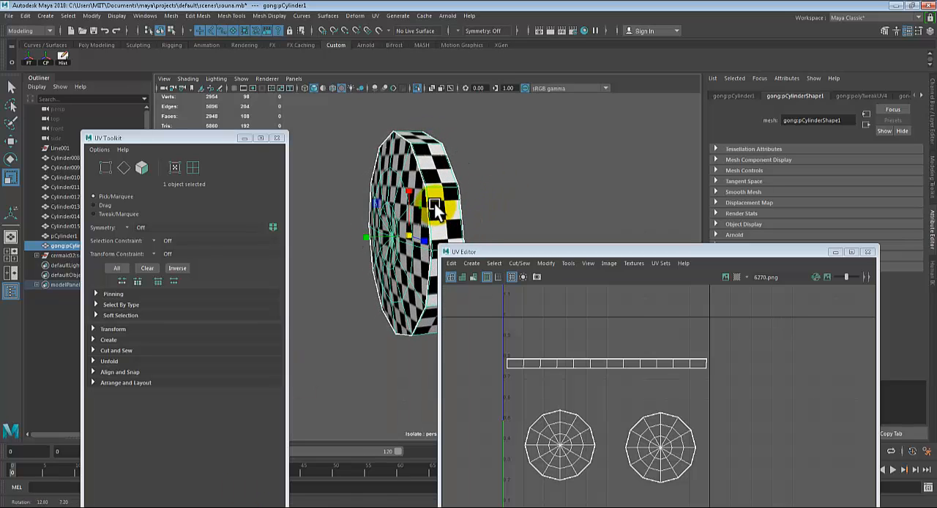
pyautogui.rightClick(425, 154)
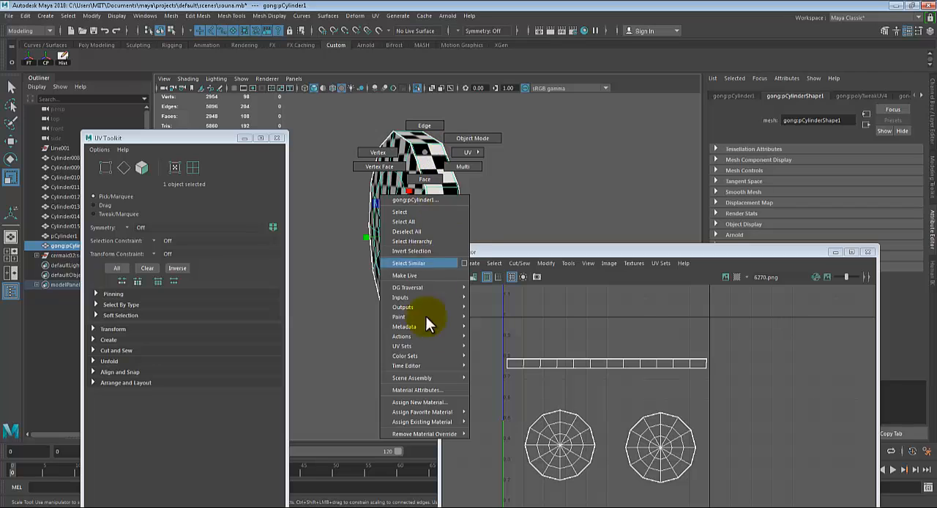
pyautogui.click(428, 402)
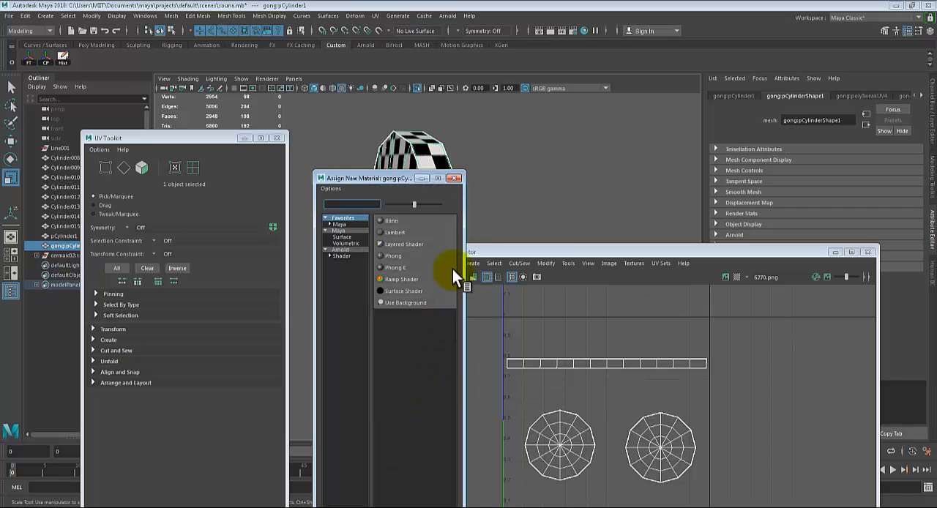
pyautogui.click(387, 220)
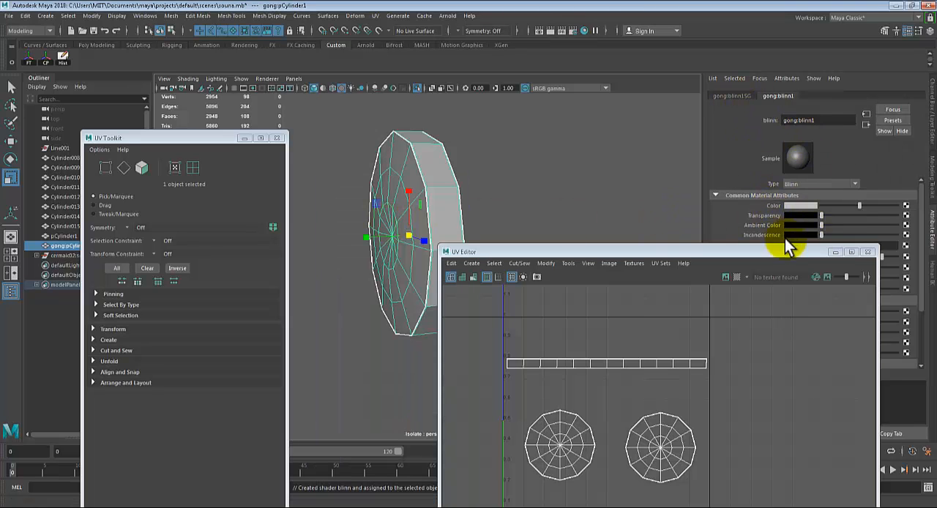
# Map the Blinn material's Color to a file texture and load testingUV.jpg from the Ifa folder in sourceimages
pyautogui.click(906, 206)
pyautogui.click(391, 256)
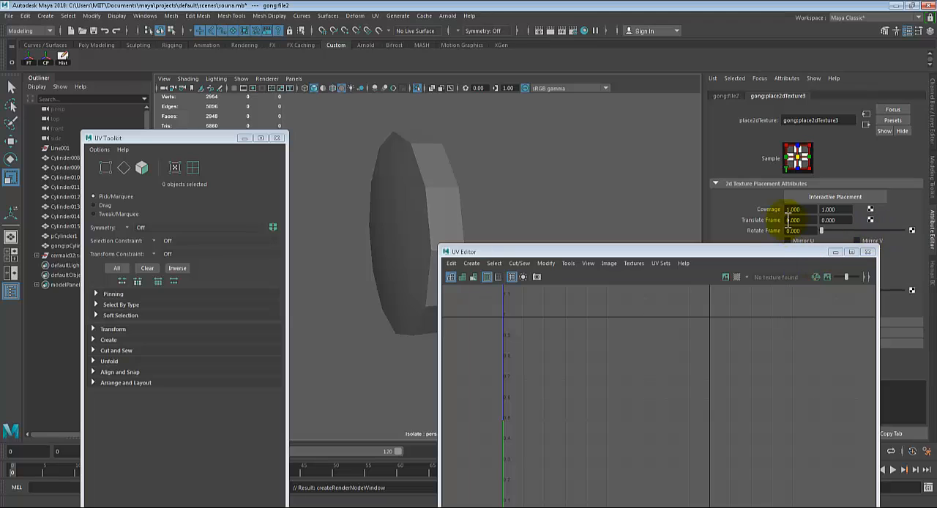
pyautogui.moveTo(766, 249); pyautogui.dragTo(661, 339)
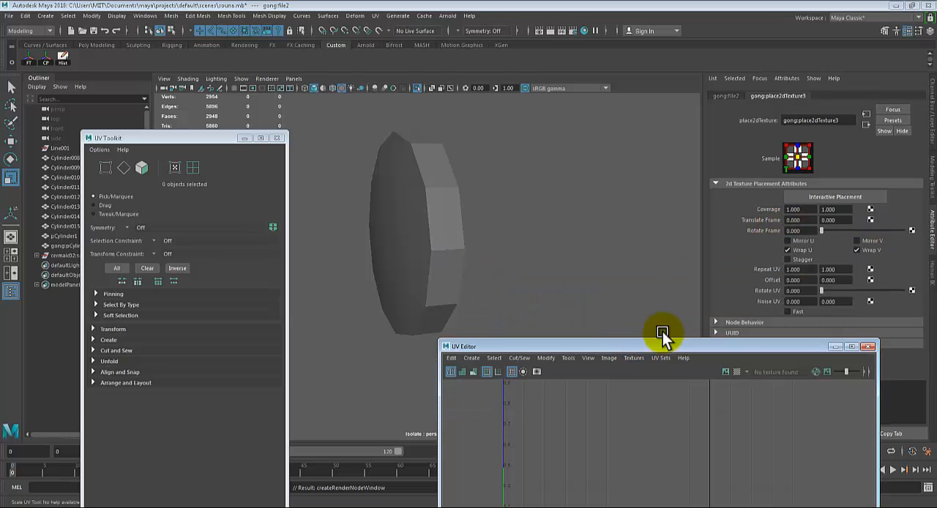
pyautogui.click(726, 96)
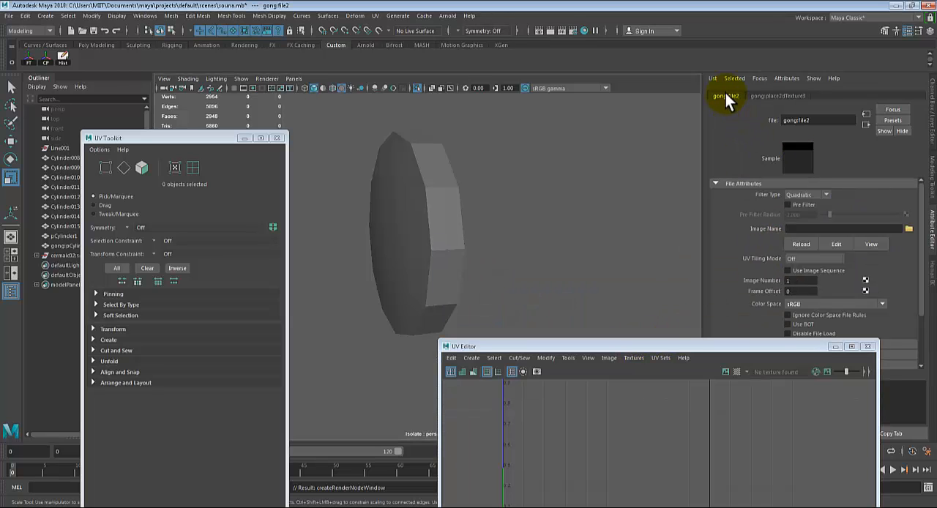
pyautogui.click(908, 228)
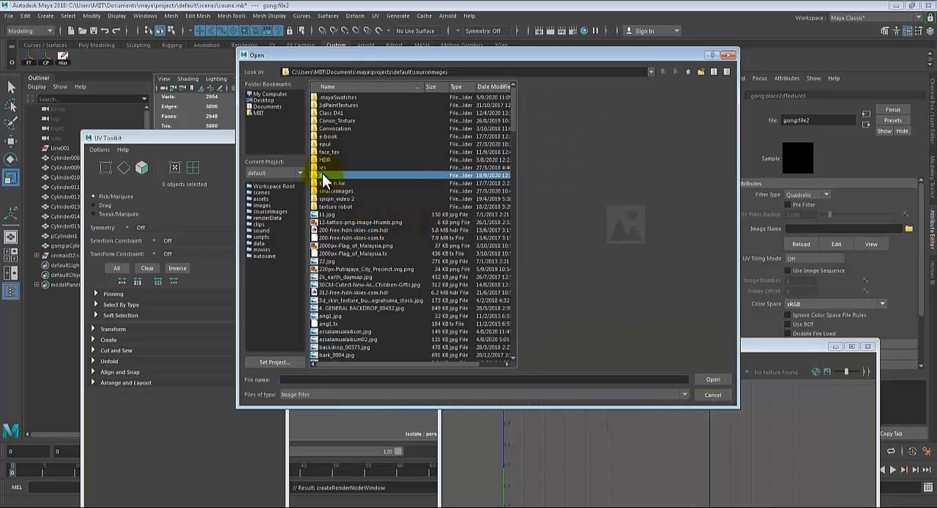
pyautogui.doubleClick(322, 174)
pyautogui.click(336, 98)
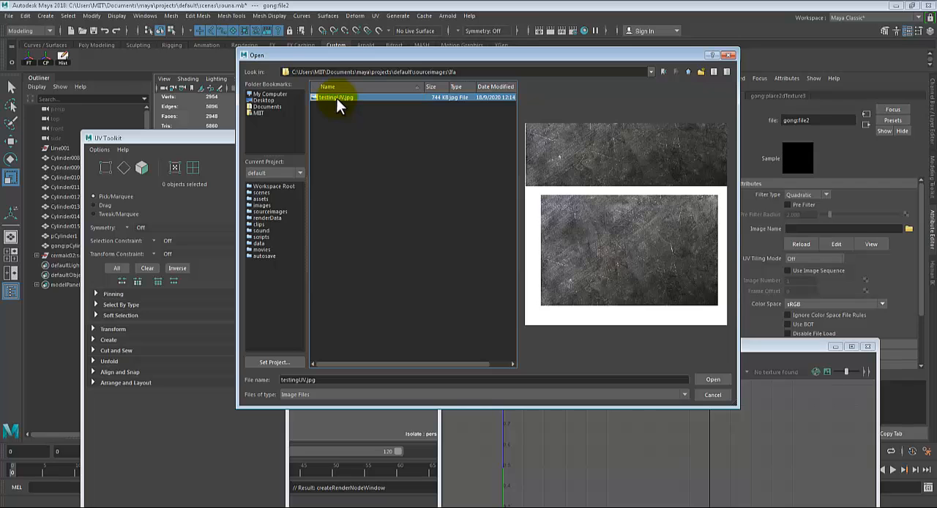
pyautogui.doubleClick(336, 98)
# Examine the iron texture on the gong's faces and rim from several angles, comparing the unsmoothed and smoothed mesh display
pyautogui.keyDown('alt'); pyautogui.moveTo(502, 219); pyautogui.dragTo(630, 246); pyautogui.keyUp('alt')
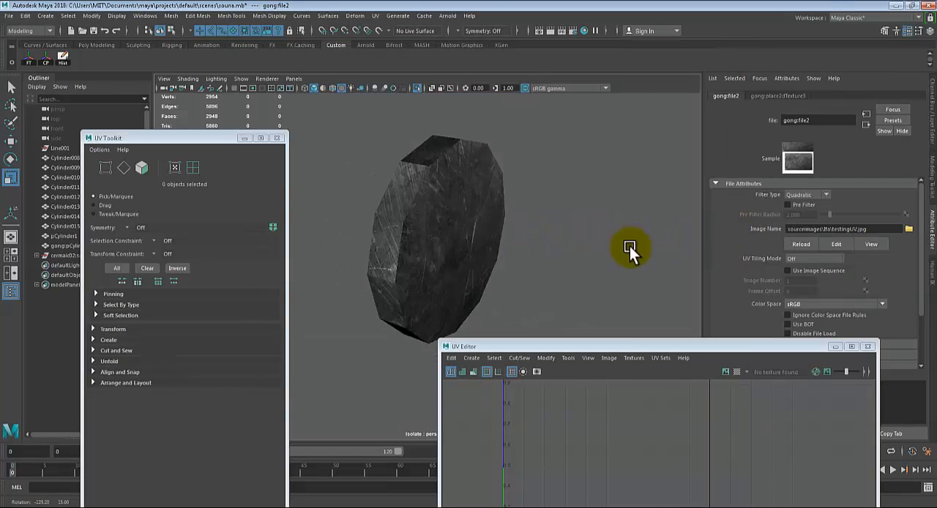
pyautogui.click(459, 220)
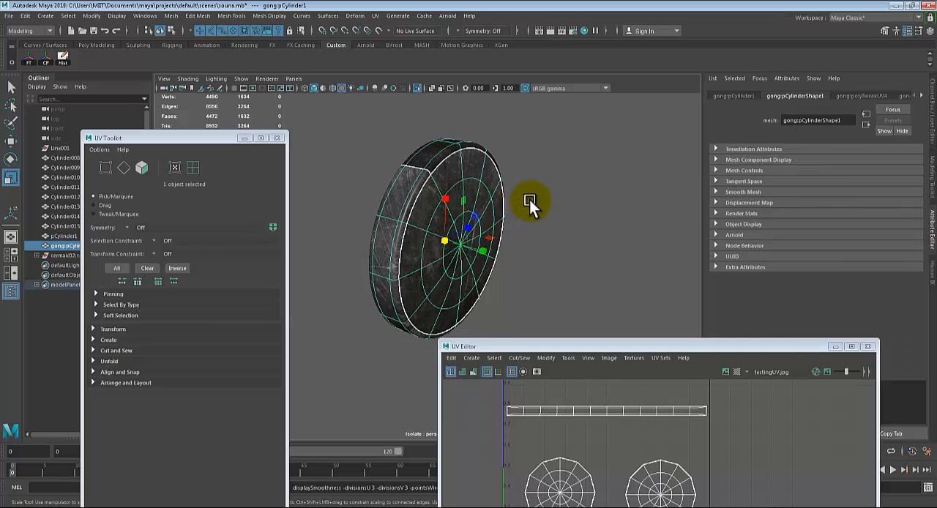
pyautogui.click(569, 188)
pyautogui.keyDown('alt'); pyautogui.moveTo(593, 255); pyautogui.dragTo(568, 303); pyautogui.keyUp('alt')
pyautogui.click(497, 222)
pyautogui.press('1')
pyautogui.click(539, 249)
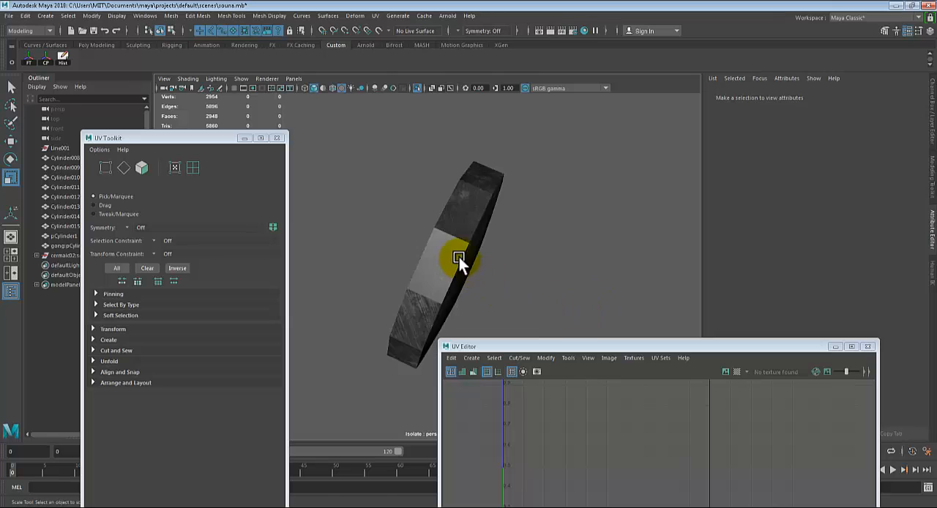
pyautogui.click(459, 257)
pyautogui.click(584, 249)
pyautogui.keyDown('alt'); pyautogui.moveTo(583, 249); pyautogui.dragTo(394, 170); pyautogui.keyUp('alt')
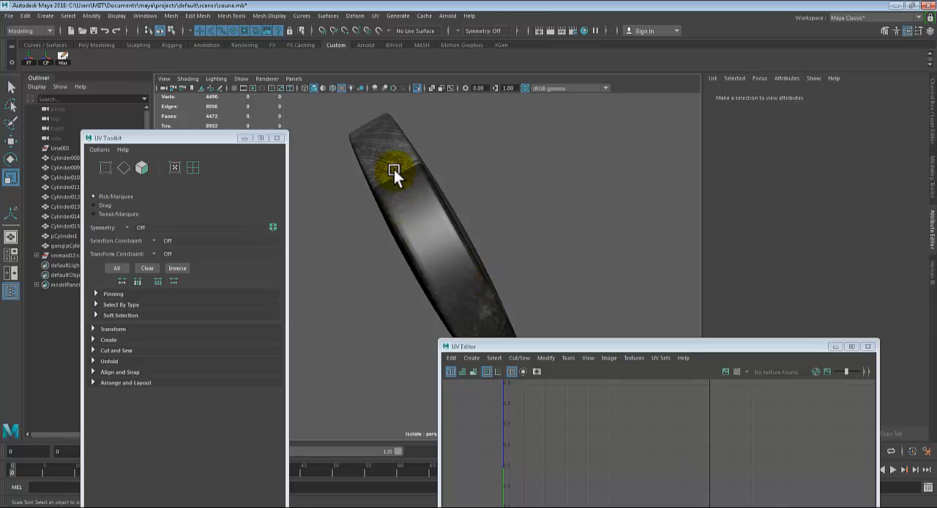
# Switch to Photoshop and show Layer 0 again to check the UV strip against the upper iron texture
pyautogui.click(394, 170)
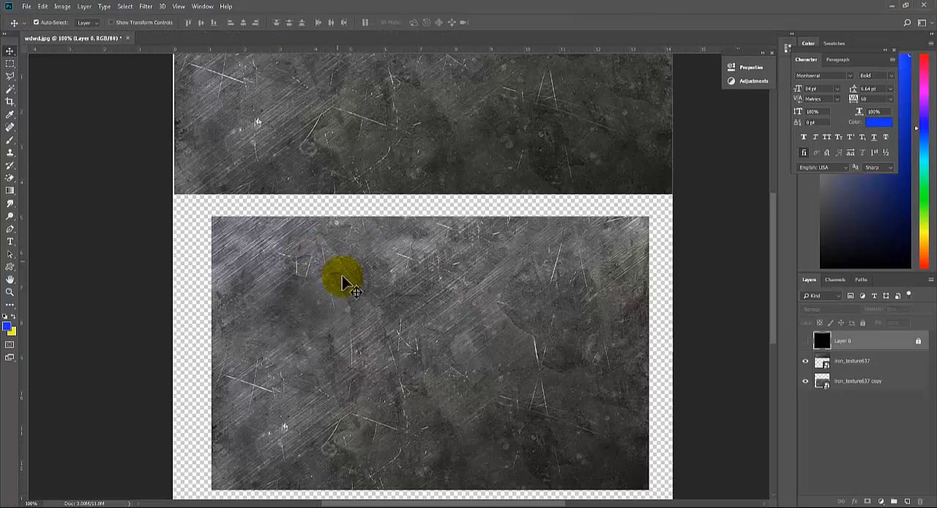
pyautogui.click(806, 341)
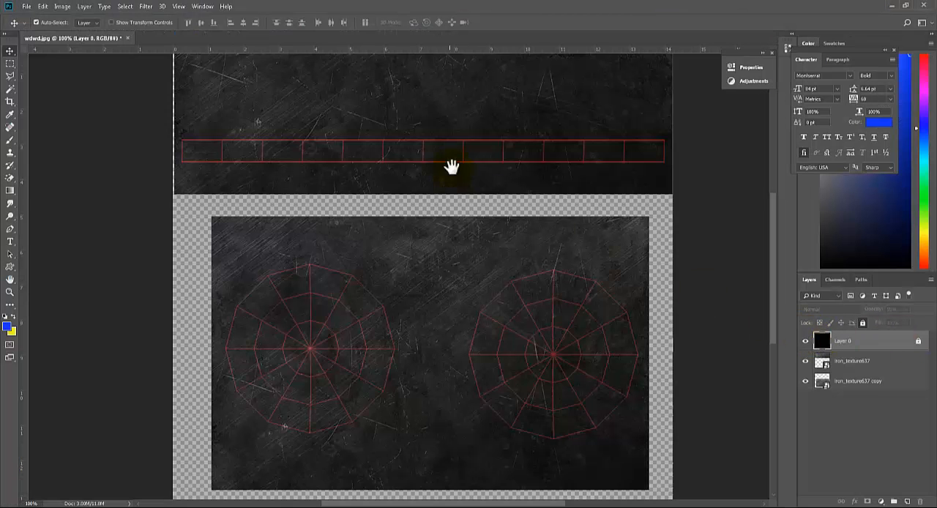
pyautogui.moveTo(450, 167); pyautogui.dragTo(539, 288)
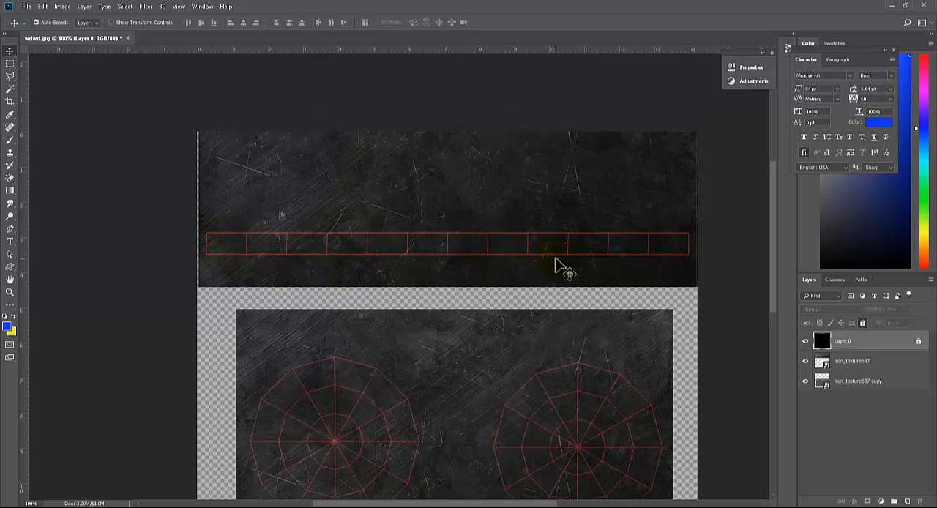
# Switch to Maya and examine the texture seam on the gong's rim from several angles
pyautogui.click(235, 506)
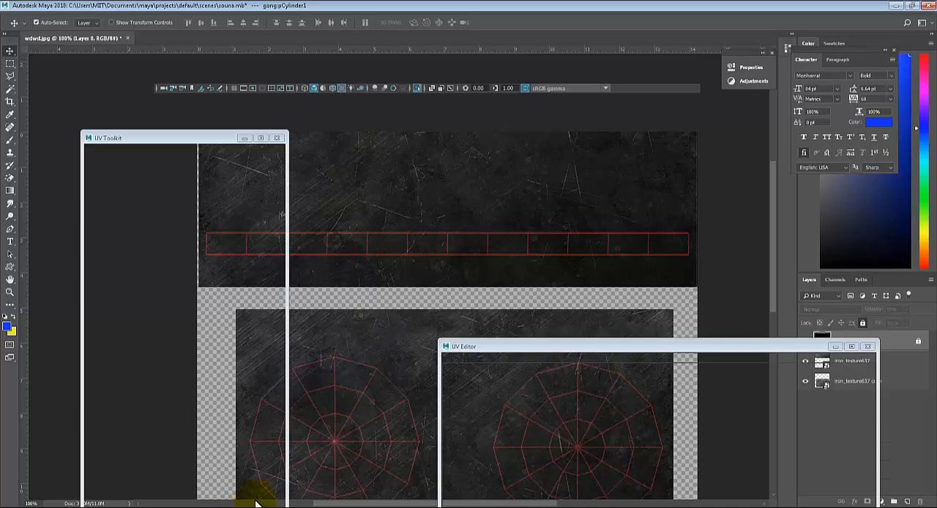
pyautogui.keyDown('alt'); pyautogui.moveTo(421, 219); pyautogui.dragTo(497, 196); pyautogui.keyUp('alt')
pyautogui.click(592, 226)
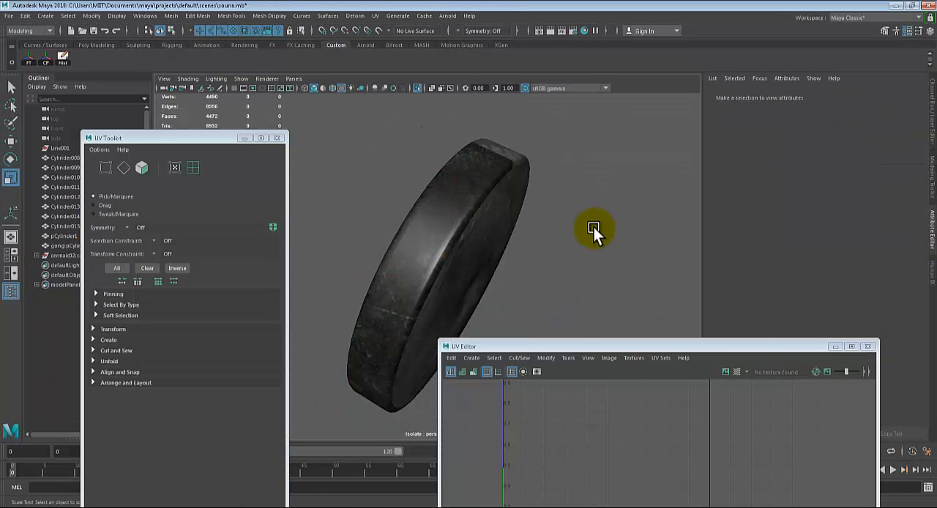
pyautogui.keyDown('alt'); pyautogui.moveTo(592, 226); pyautogui.dragTo(519, 238); pyautogui.keyUp('alt')
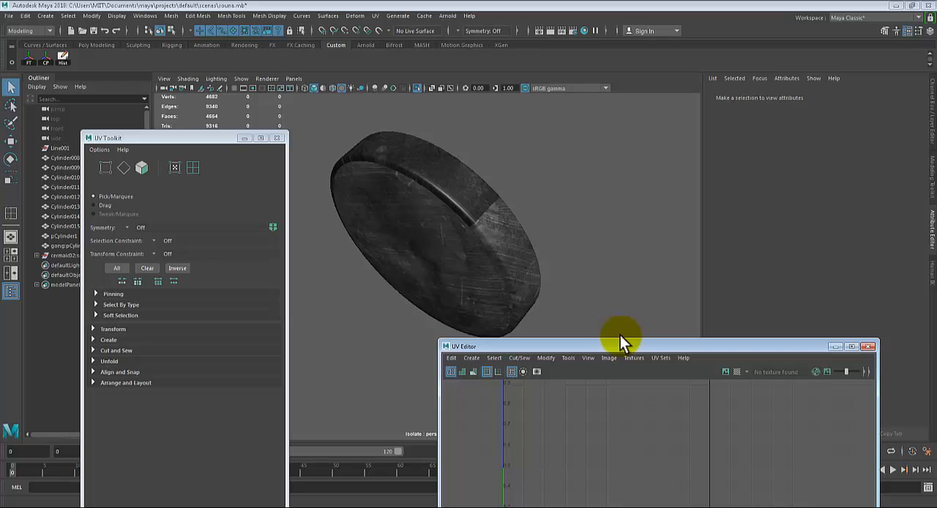
pyautogui.keyDown('alt'); pyautogui.moveTo(571, 213); pyautogui.dragTo(597, 229); pyautogui.keyUp('alt')
pyautogui.click(467, 191)
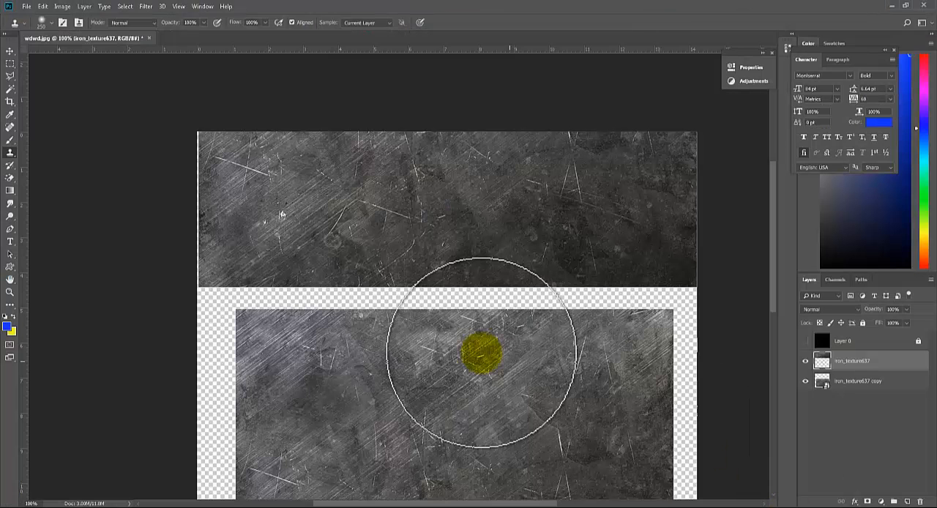
# Compare both ends of the UV strip with the upper iron texture in Photoshop by toggling Layer 0, and recheck the gong in Maya
pyautogui.click(805, 341)
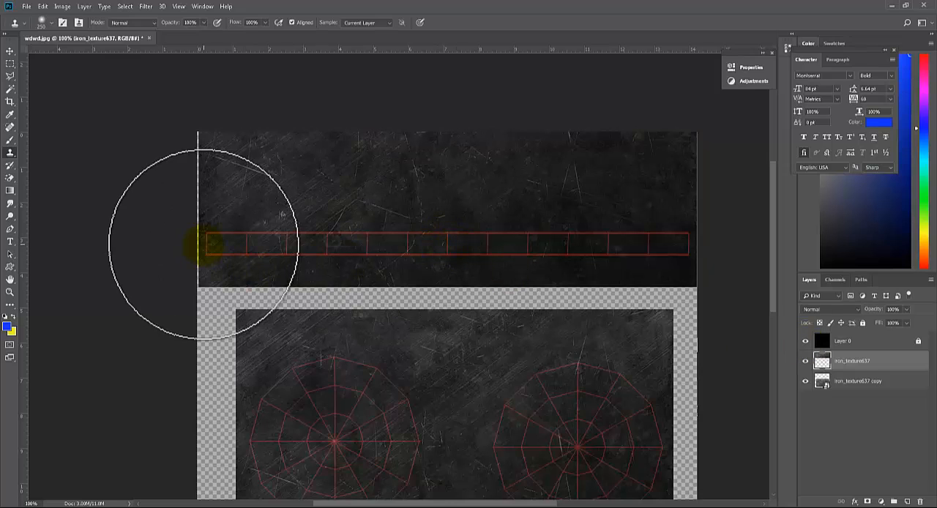
pyautogui.press('v')
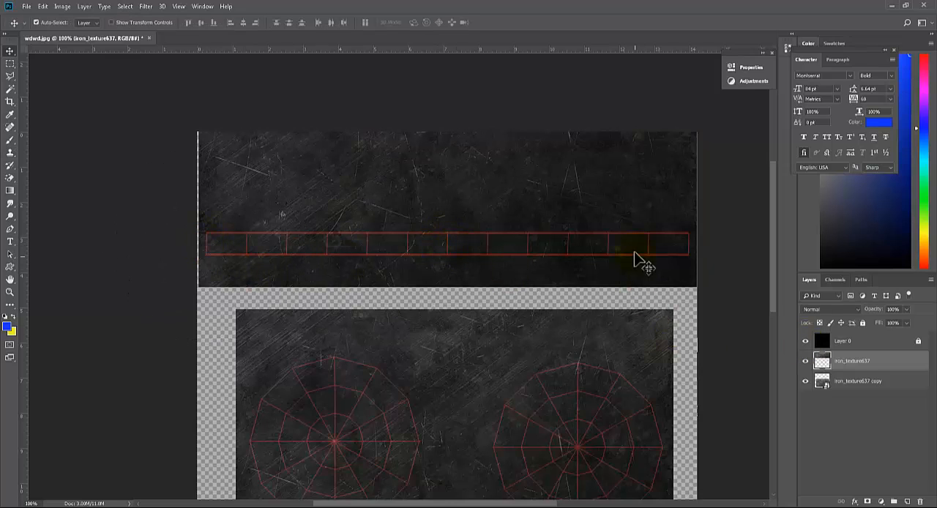
pyautogui.click(807, 344)
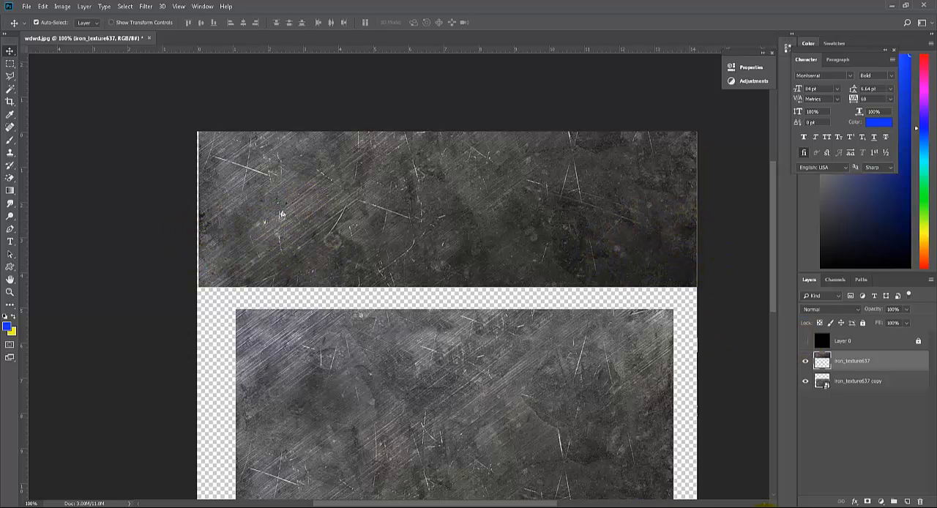
pyautogui.click(228, 507)
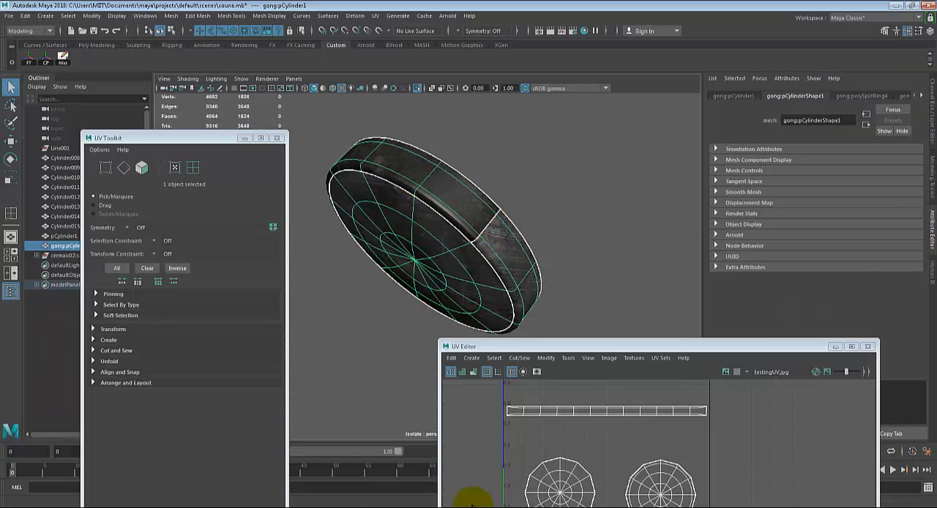
pyautogui.click(794, 504)
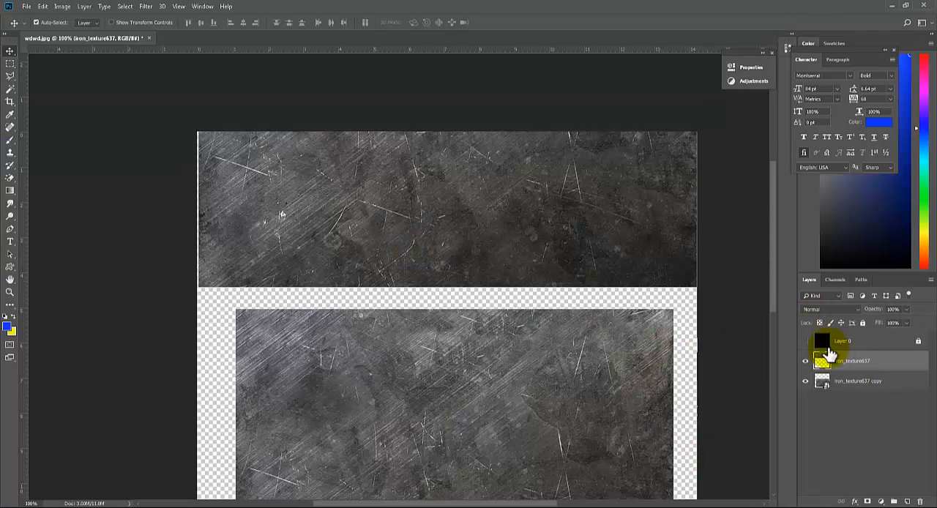
# Choose the Clone Stamp tool in Photoshop and toggle the iron_texture637 layer's visibility to identify its part of the texture
pyautogui.press('s')
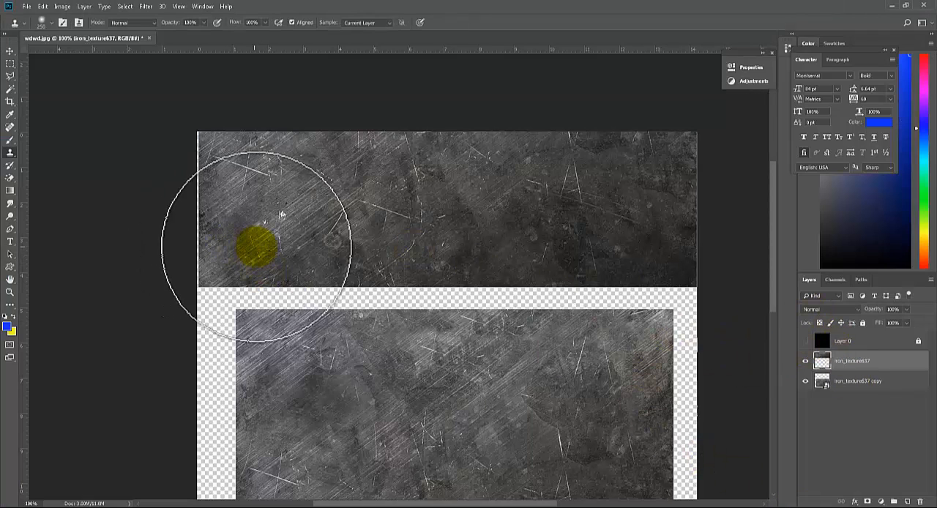
pyautogui.click(10, 153)
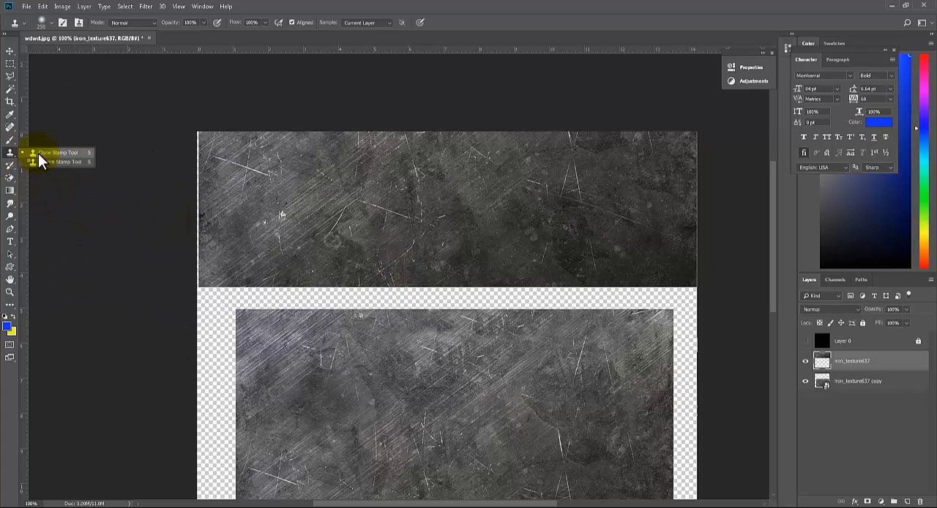
pyautogui.click(57, 153)
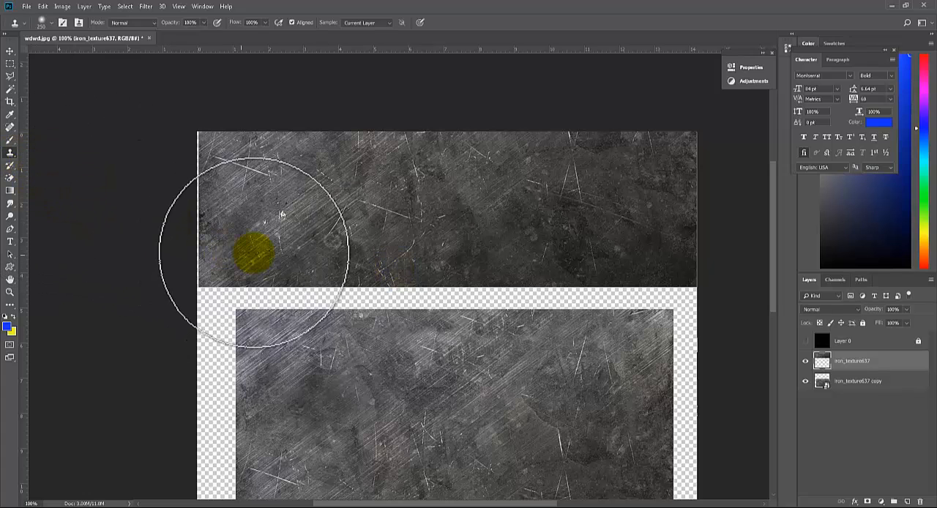
pyautogui.rightClick(853, 364)
pyautogui.click(868, 360)
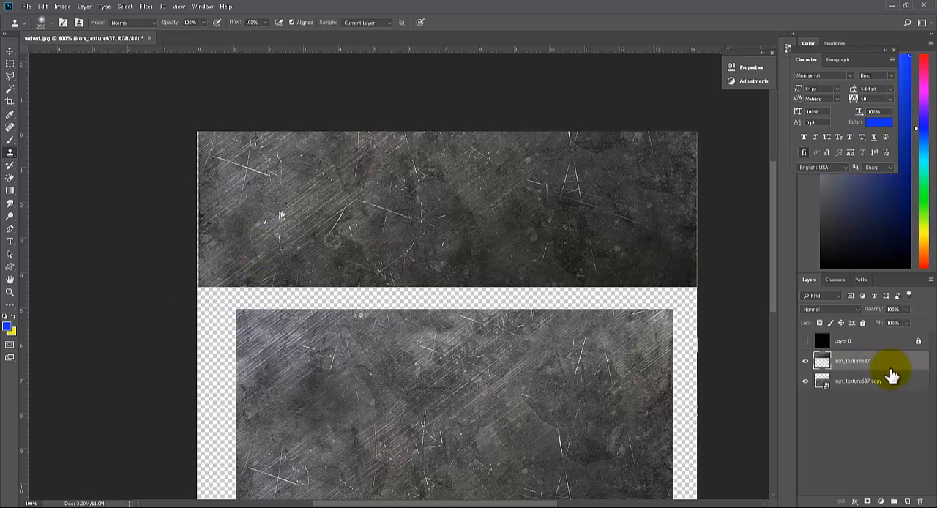
pyautogui.click(805, 361)
pyautogui.click(806, 361)
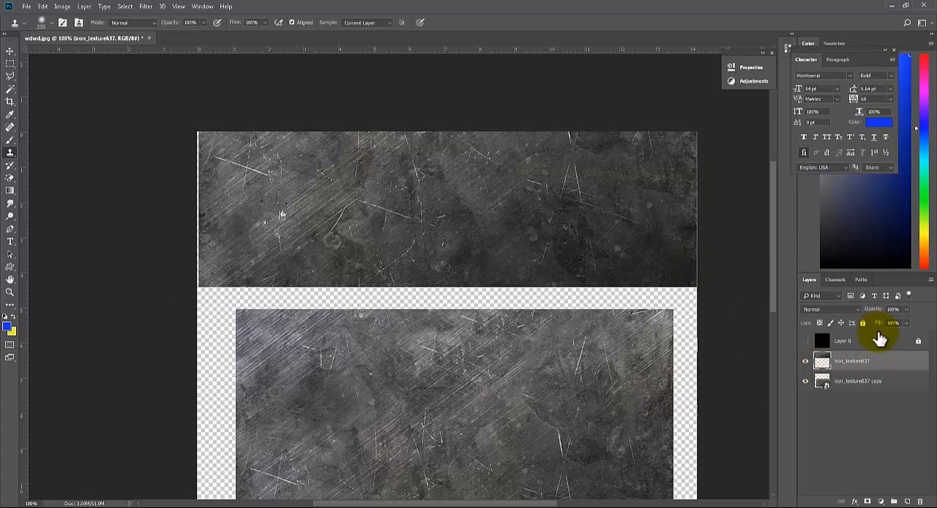
# Rasterize the iron_texture637 copy layer and make iron_texture637 the active layer
pyautogui.rightClick(858, 372)
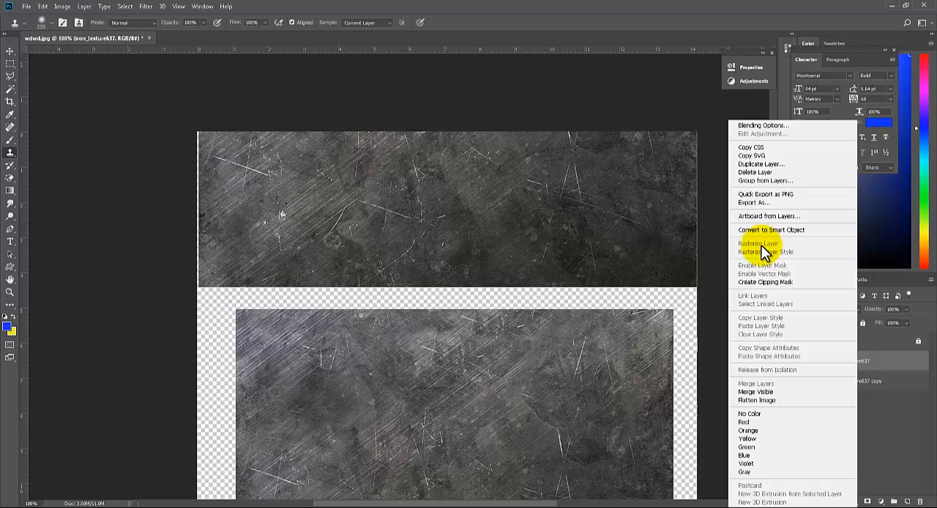
pyautogui.click(875, 363)
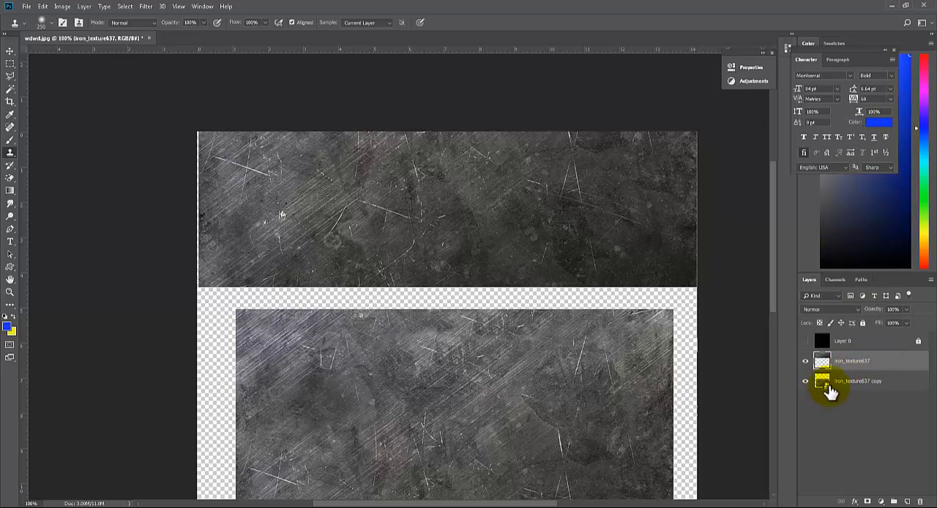
pyautogui.click(853, 388)
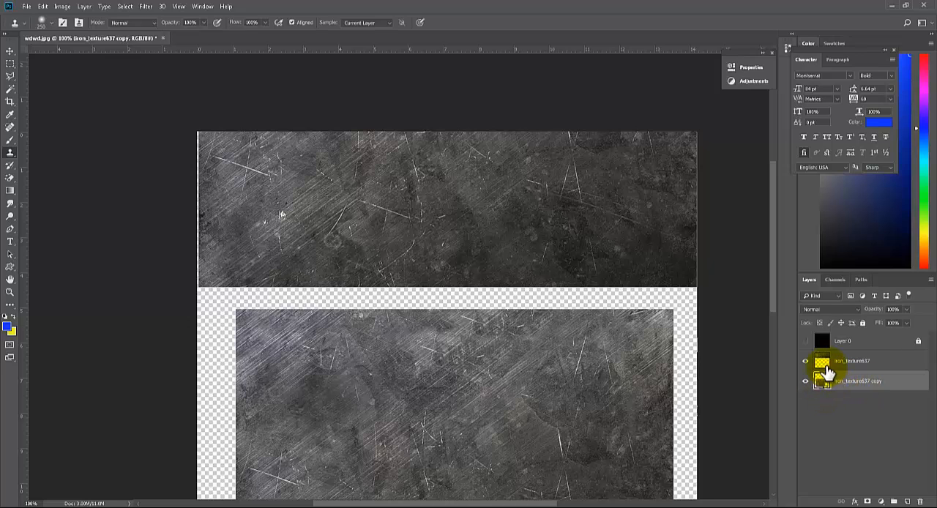
pyautogui.rightClick(838, 388)
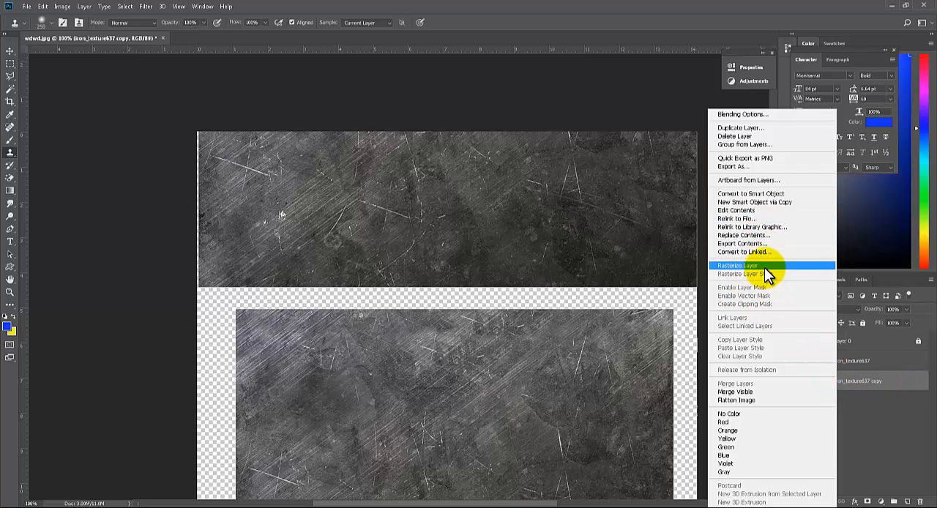
pyautogui.click(764, 268)
pyautogui.click(838, 363)
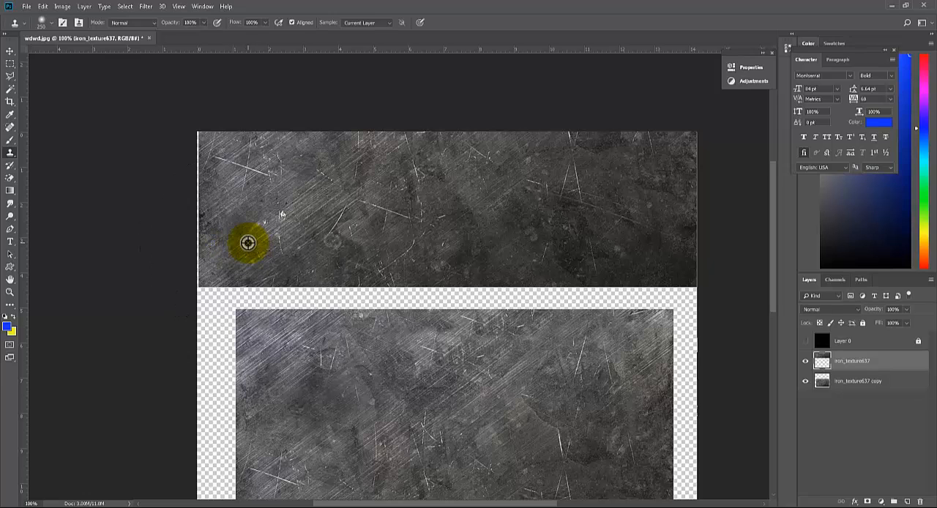
# Clone the scratched left end of the upper iron texture onto its dark right end, undoing the last dab
pyautogui.click(666, 248)
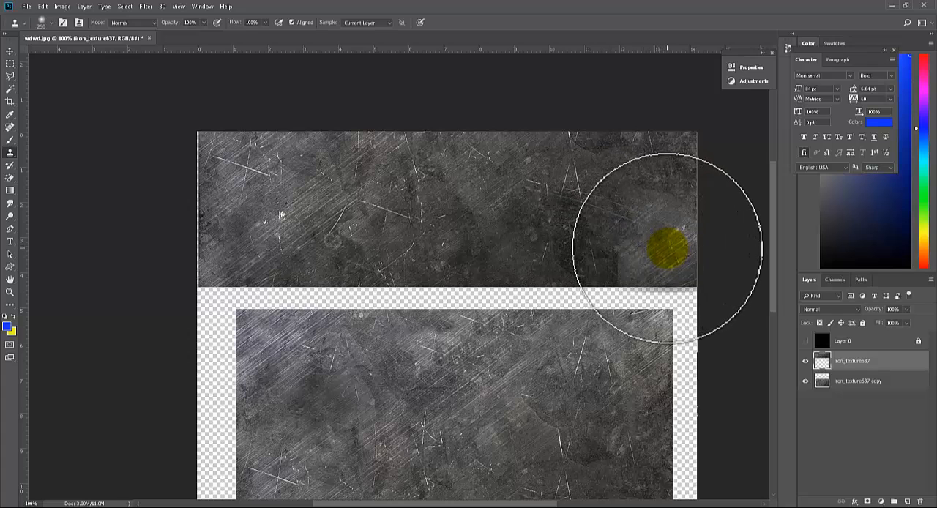
pyautogui.moveTo(667, 248); pyautogui.dragTo(651, 253)
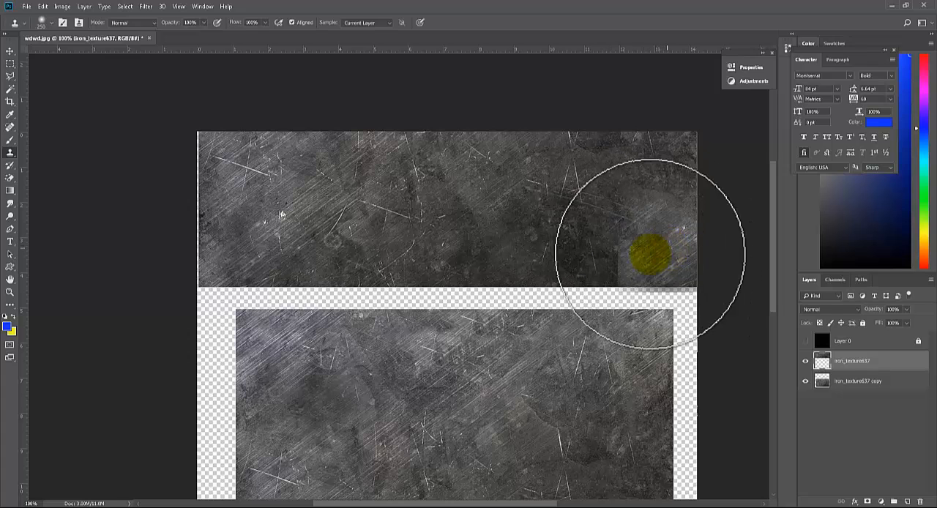
pyautogui.keyDown('alt'); pyautogui.click(231, 243); pyautogui.keyUp('alt')
pyautogui.click(594, 252)
pyautogui.hotkey('ctrl', 'z')
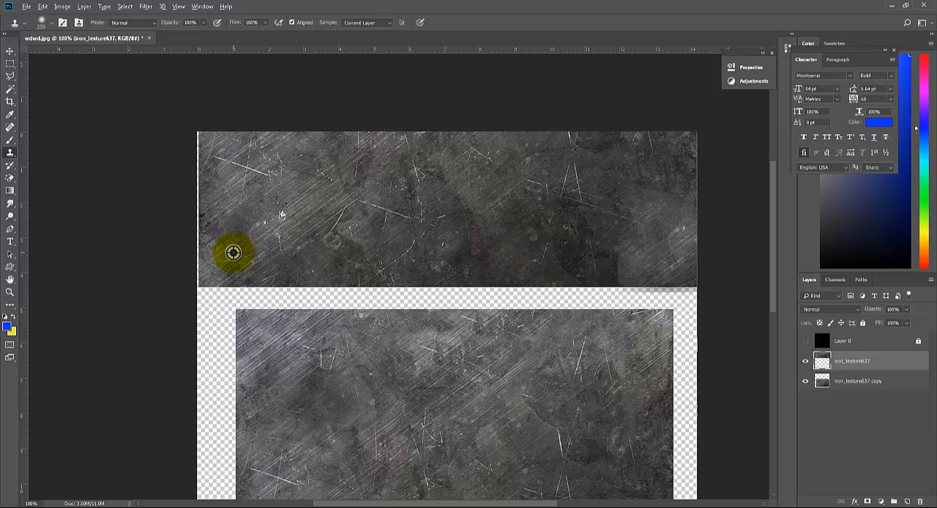
# Extend the cloned patch toward the middle of the upper iron texture, sampling from its left end and its darker centre
pyautogui.keyDown('alt'); pyautogui.click(244, 243); pyautogui.keyUp('alt')
pyautogui.click(593, 249)
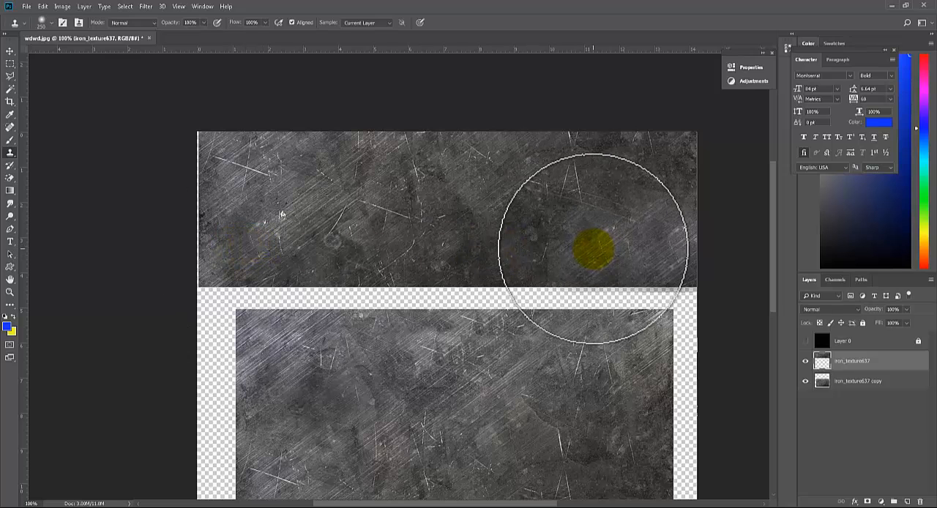
pyautogui.keyDown('alt'); pyautogui.click(476, 247); pyautogui.keyUp('alt')
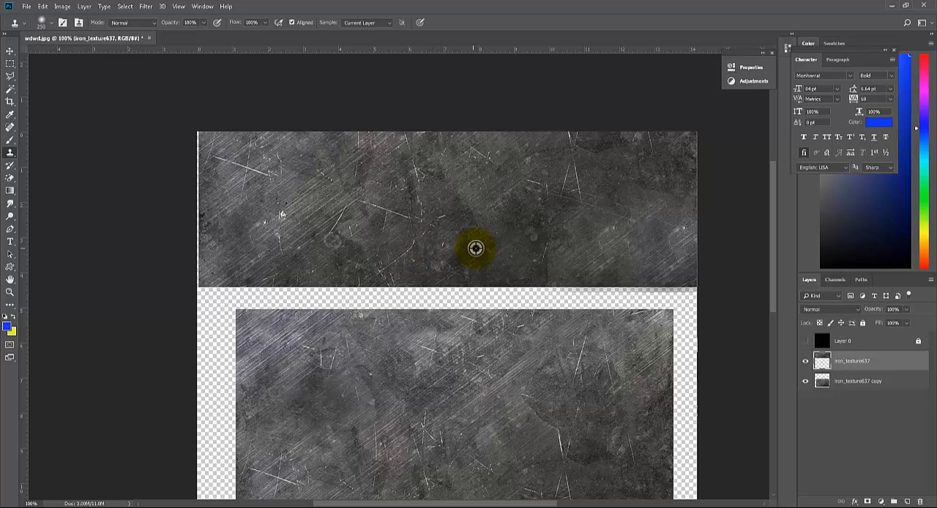
pyautogui.click(538, 249)
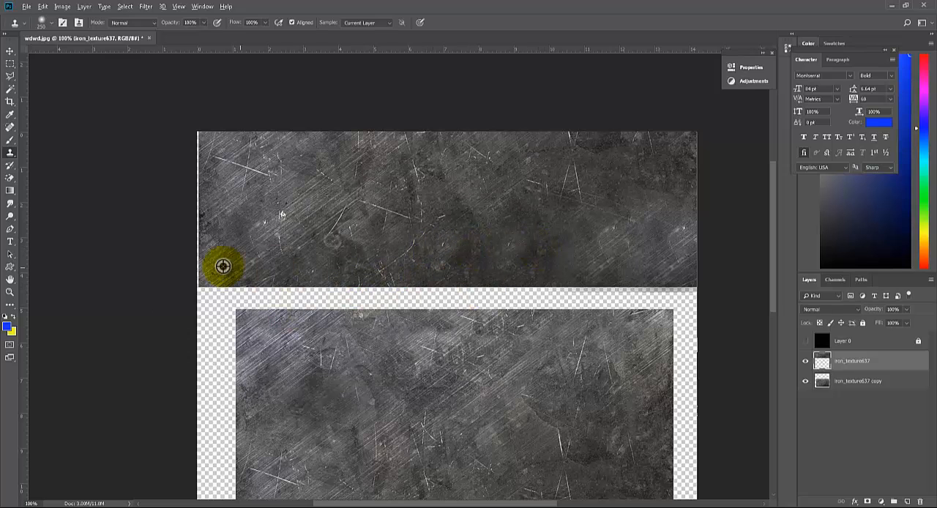
# Blend the lower right part of the upper iron texture with more Clone Stamp dabs sampled near its left end
pyautogui.moveTo(582, 260)
pyautogui.mouseDown()
pyautogui.moveTo(648, 251)
pyautogui.moveTo(638, 261)
pyautogui.moveTo(665, 262)
pyautogui.mouseUp()
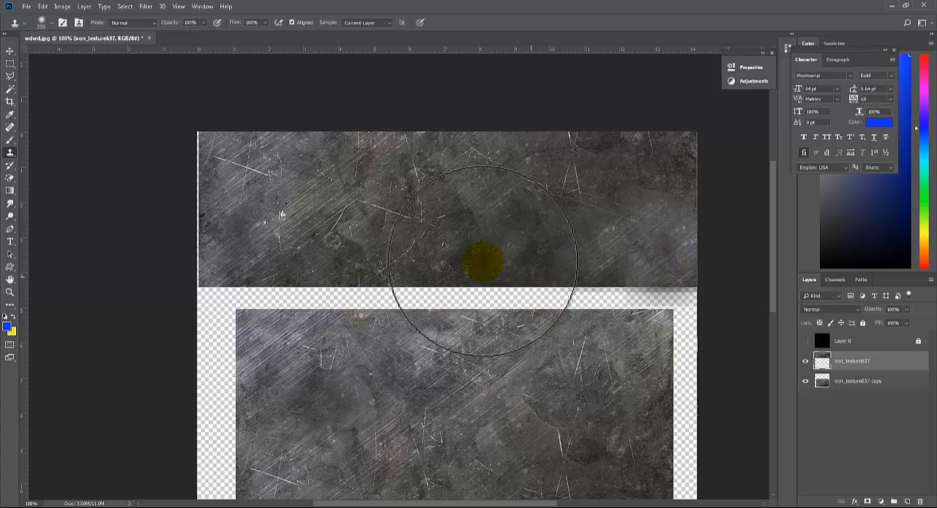
pyautogui.keyDown('alt'); pyautogui.click(540, 262); pyautogui.keyUp('alt')
pyautogui.click(607, 263)
pyautogui.keyDown('alt'); pyautogui.click(252, 244); pyautogui.keyUp('alt')
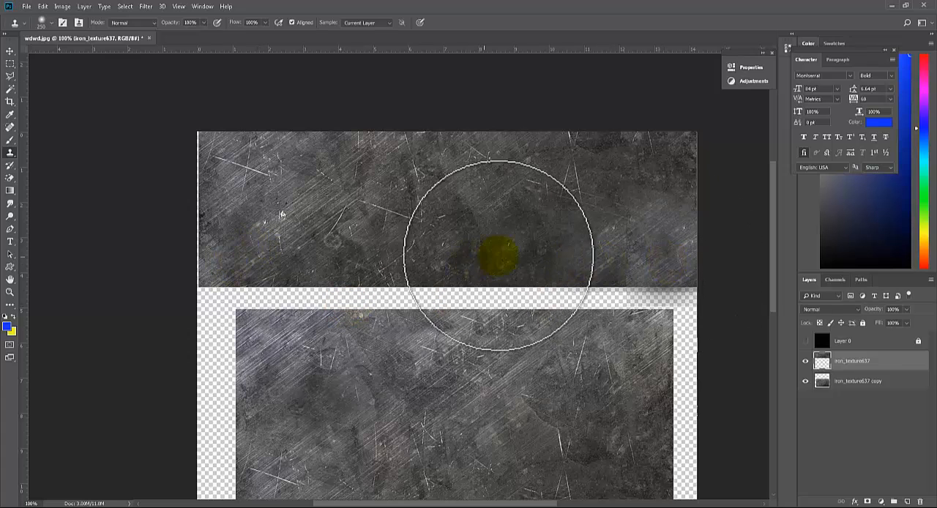
pyautogui.click(616, 263)
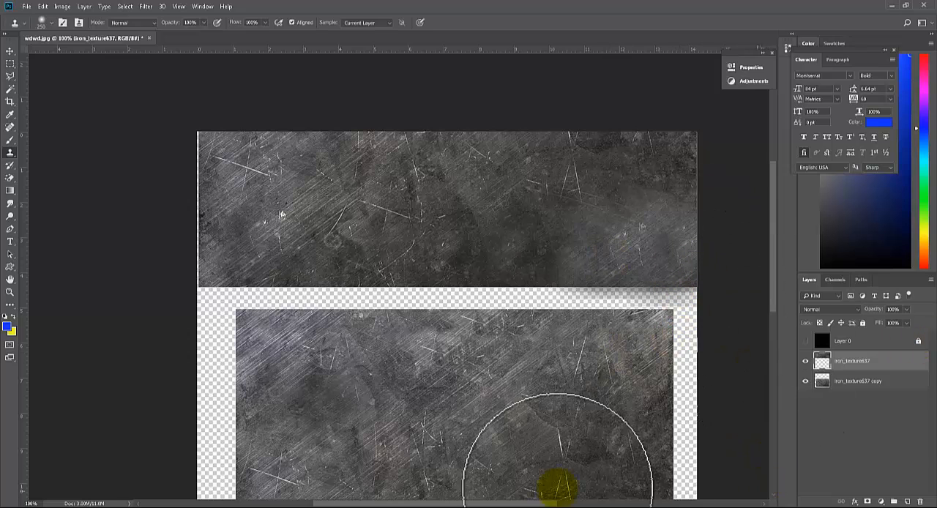
# Save the texture as a JPEG over testingUV in the Ifa folder of the Maya project's sourceimages, accepting the replacement and JPEG options
pyautogui.click(26, 7)
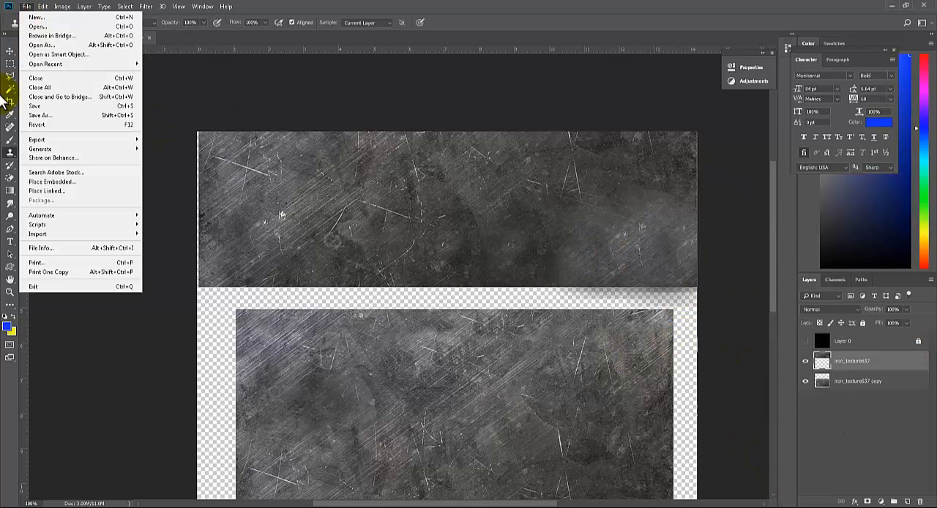
pyautogui.click(53, 115)
pyautogui.click(469, 323)
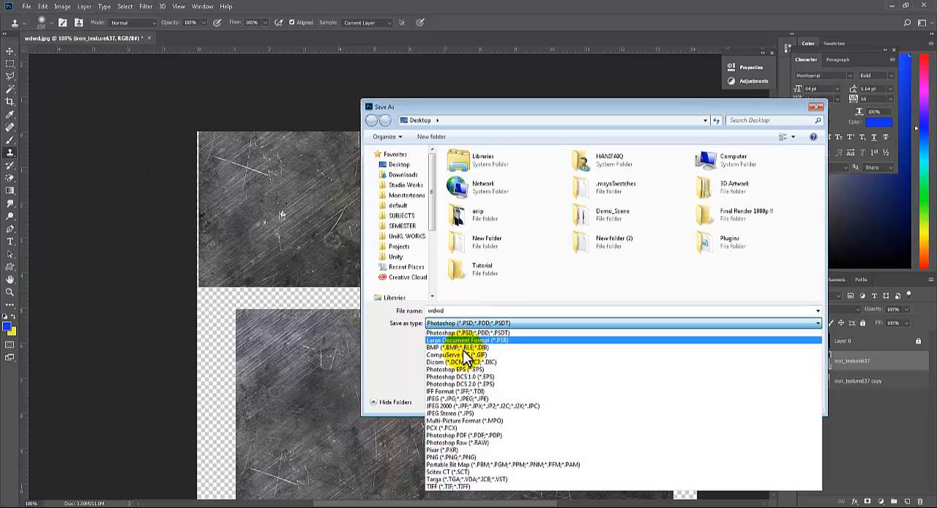
pyautogui.click(459, 402)
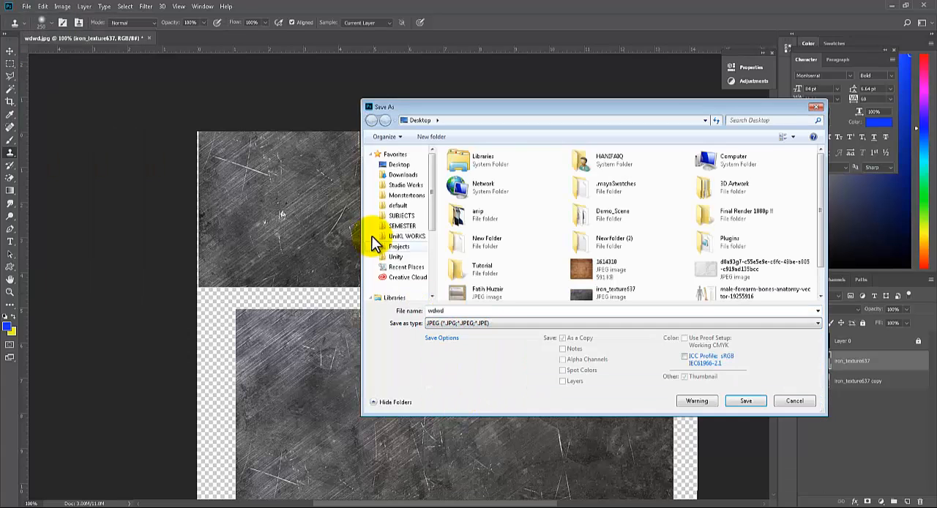
pyautogui.click(399, 207)
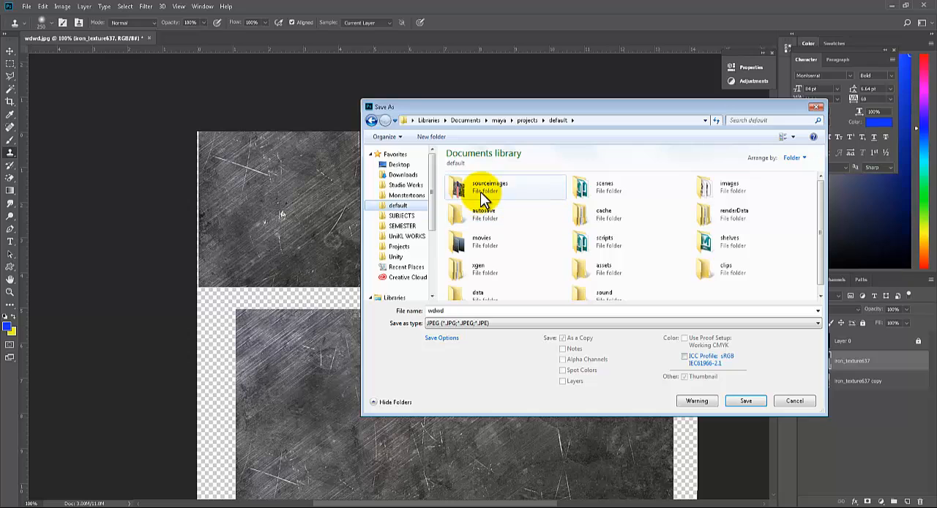
pyautogui.doubleClick(480, 192)
pyautogui.doubleClick(483, 189)
pyautogui.click(599, 196)
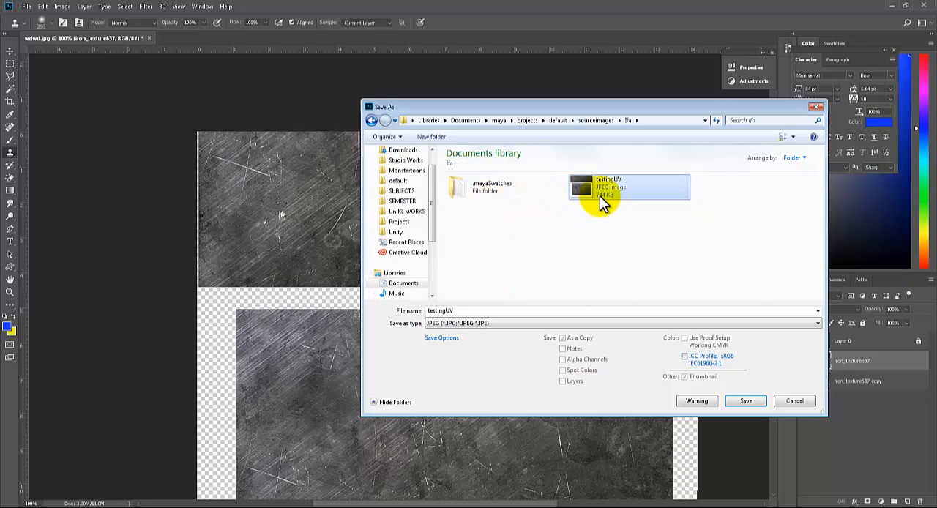
pyautogui.click(741, 402)
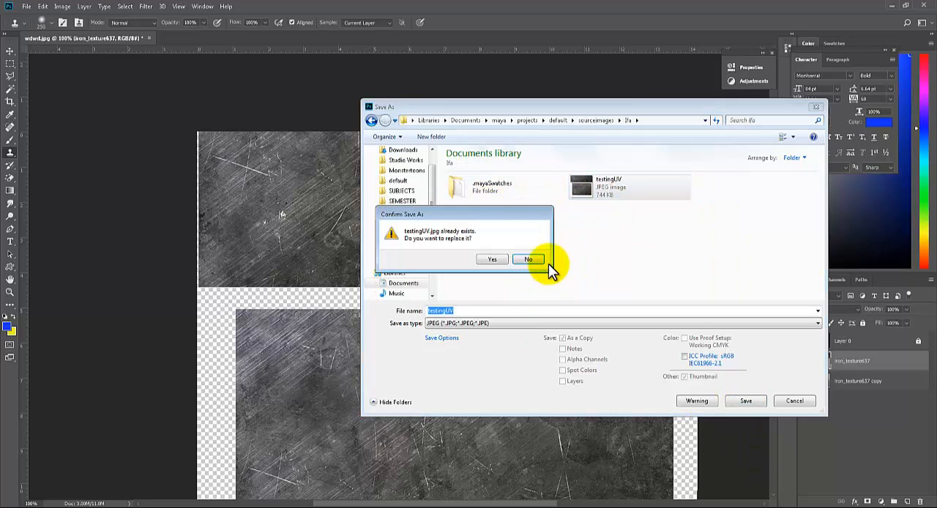
pyautogui.click(497, 261)
pyautogui.click(513, 127)
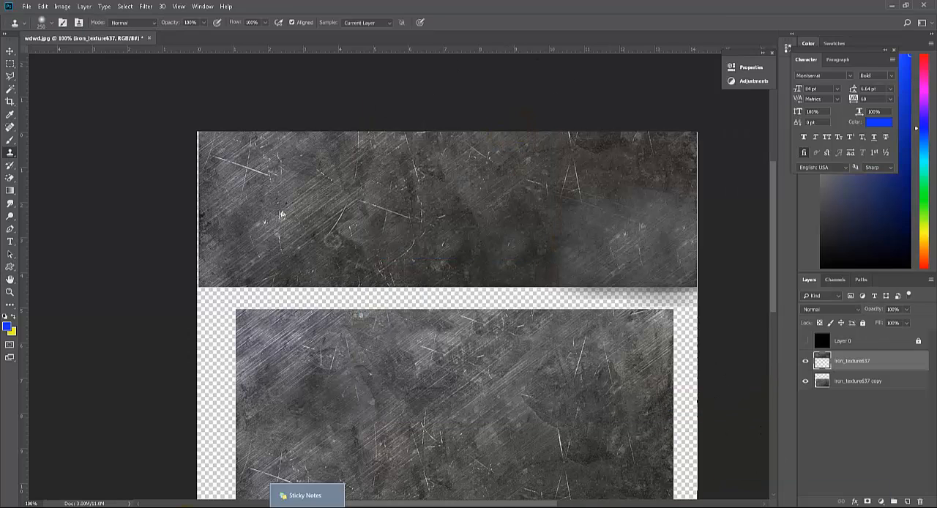
# Switch to Maya and reload the testingUV.jpg file texture connected to the colour of the gong's Blinn material
pyautogui.click(219, 496)
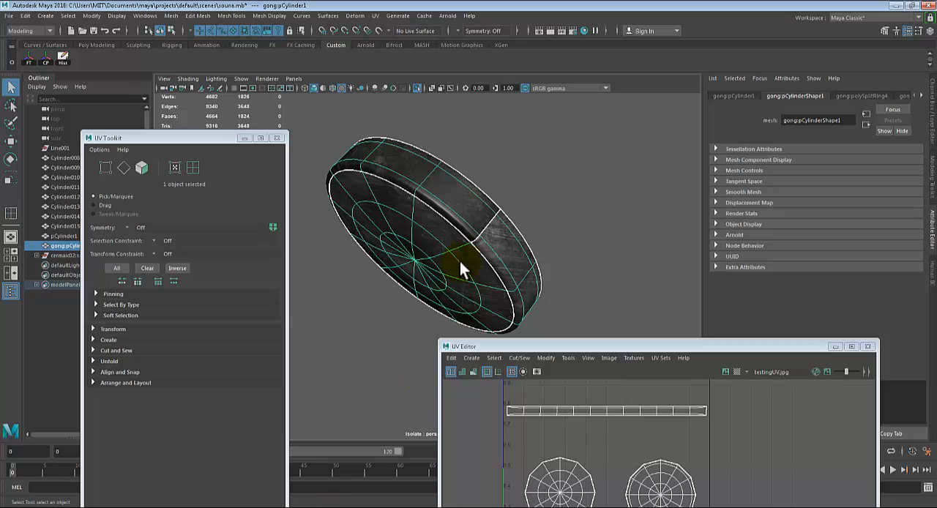
pyautogui.rightClick(448, 187)
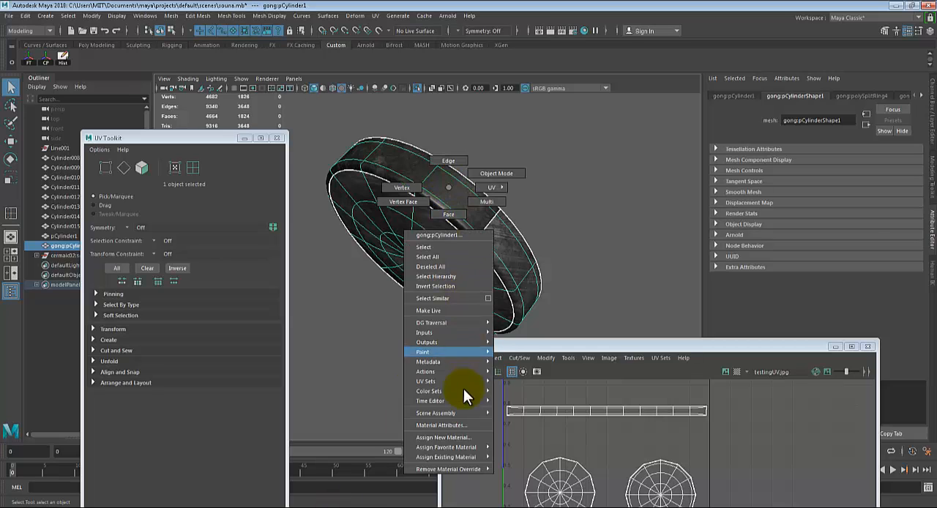
pyautogui.click(455, 426)
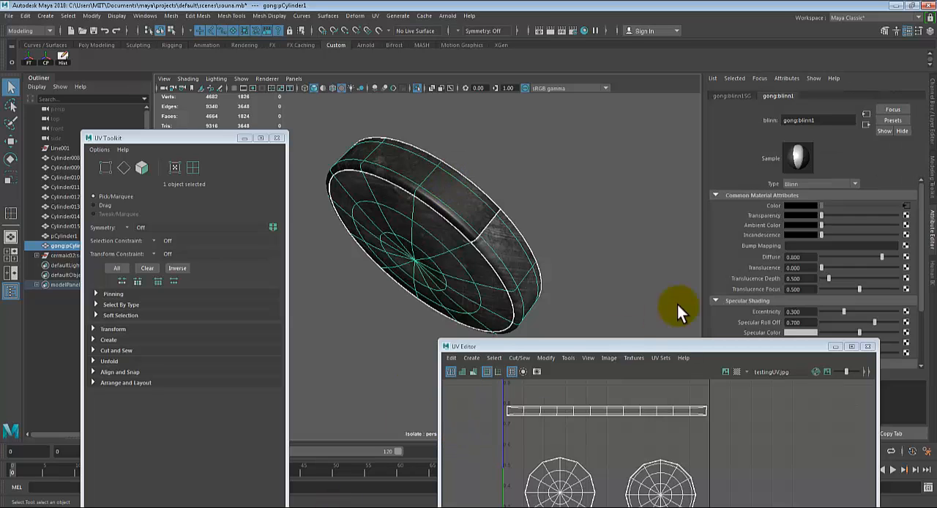
pyautogui.click(907, 207)
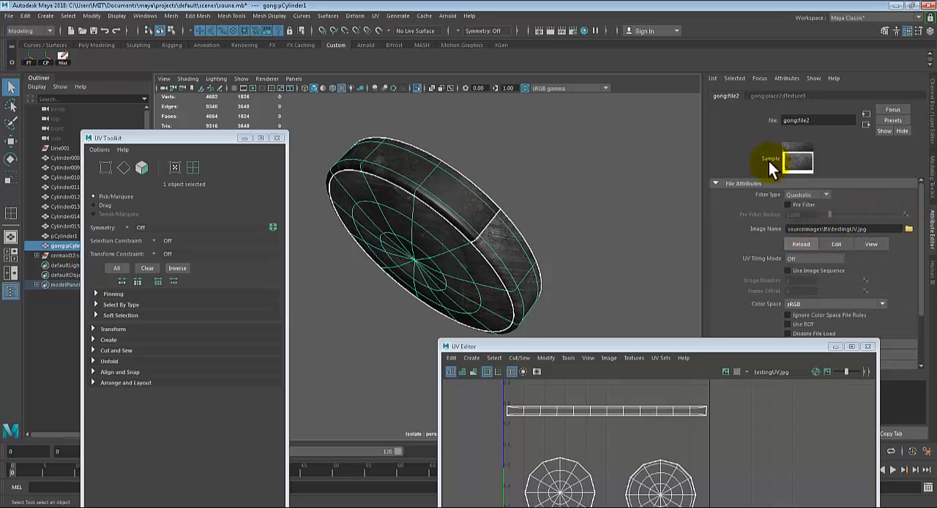
pyautogui.click(804, 246)
# Examine the textured gong's faces and rim from several angles, then inspect its shells in the UV Editor
pyautogui.keyDown('alt'); pyautogui.moveTo(579, 239); pyautogui.dragTo(487, 214); pyautogui.keyUp('alt')
pyautogui.click(580, 206)
pyautogui.keyDown('alt'); pyautogui.moveTo(550, 195); pyautogui.dragTo(574, 215); pyautogui.keyUp('alt')
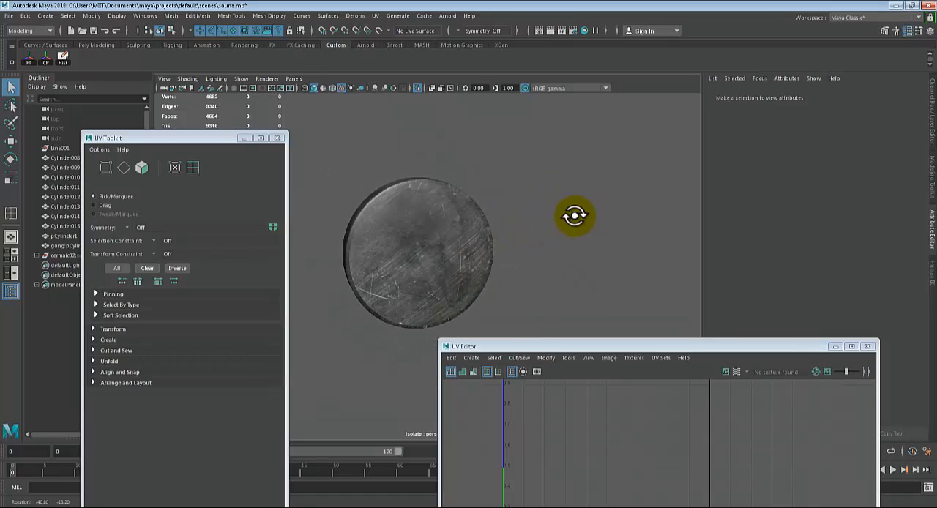
pyautogui.click(466, 235)
pyautogui.keyDown('alt'); pyautogui.moveTo(506, 249); pyautogui.dragTo(437, 233); pyautogui.keyUp('alt')
pyautogui.click(508, 215)
pyautogui.keyDown('alt'); pyautogui.moveTo(508, 215); pyautogui.dragTo(577, 219); pyautogui.keyUp('alt')
pyautogui.click(426, 260)
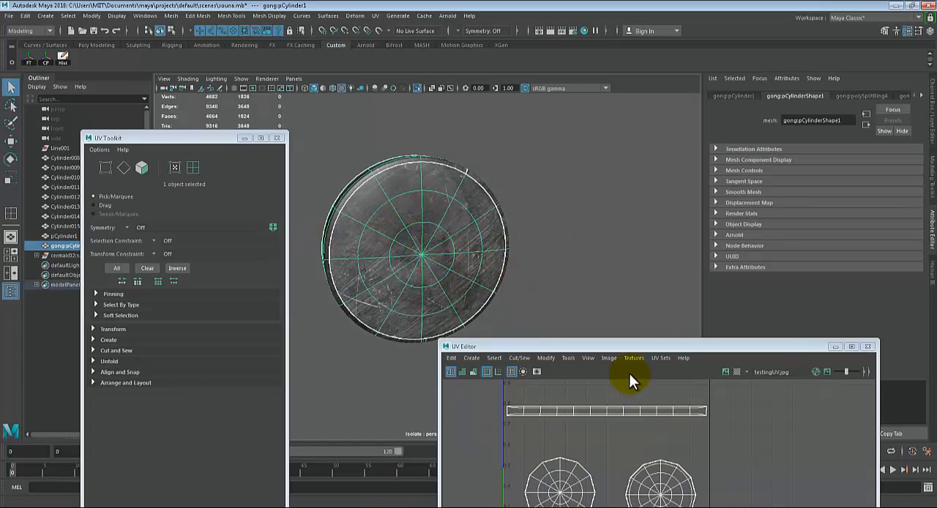
pyautogui.moveTo(776, 346); pyautogui.dragTo(654, 132)
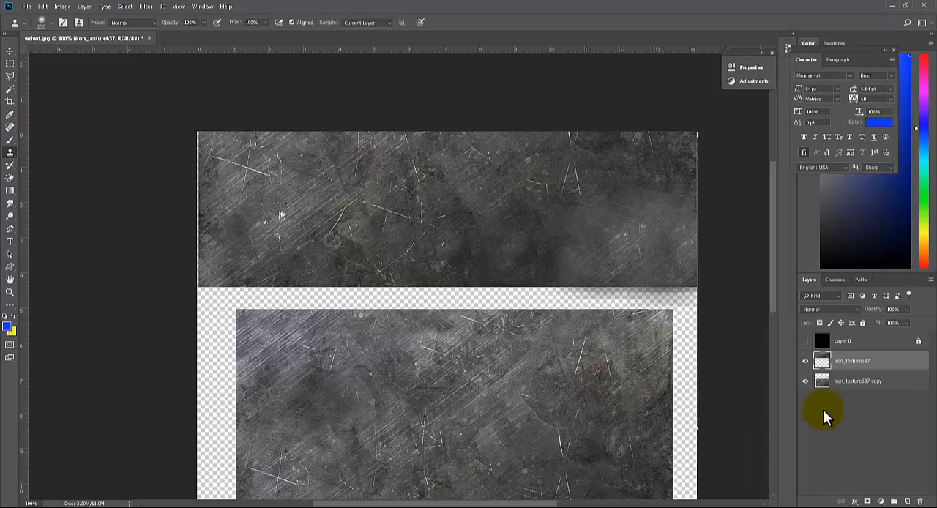
# Switch to Photoshop, show the UV wireframe of Layer 0, and add a new layer above iron_texture637
pyautogui.click(821, 360)
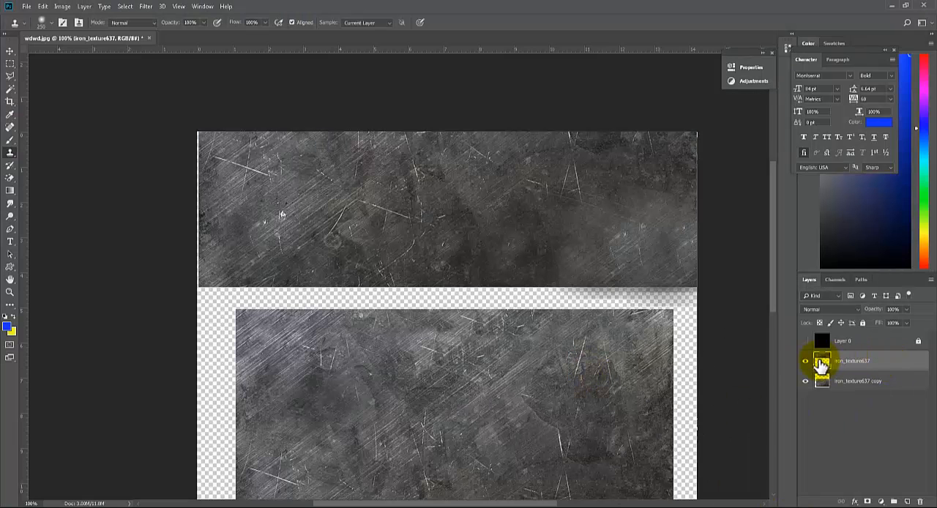
pyautogui.click(805, 341)
pyautogui.moveTo(505, 278); pyautogui.dragTo(428, 133)
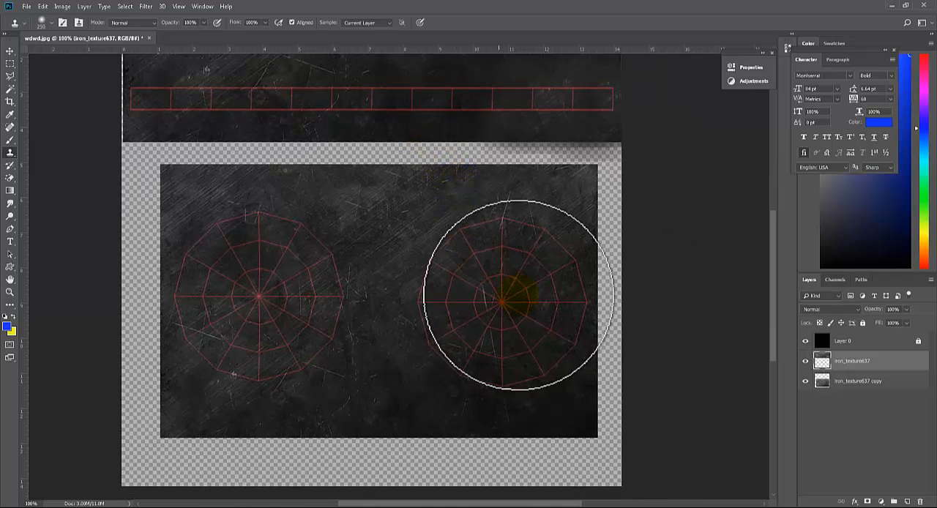
pyautogui.press('m')
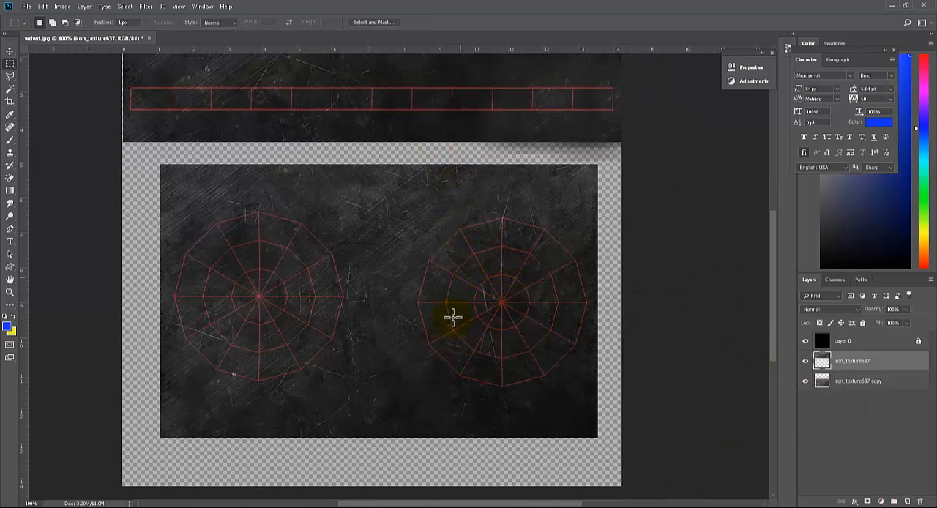
pyautogui.click(907, 502)
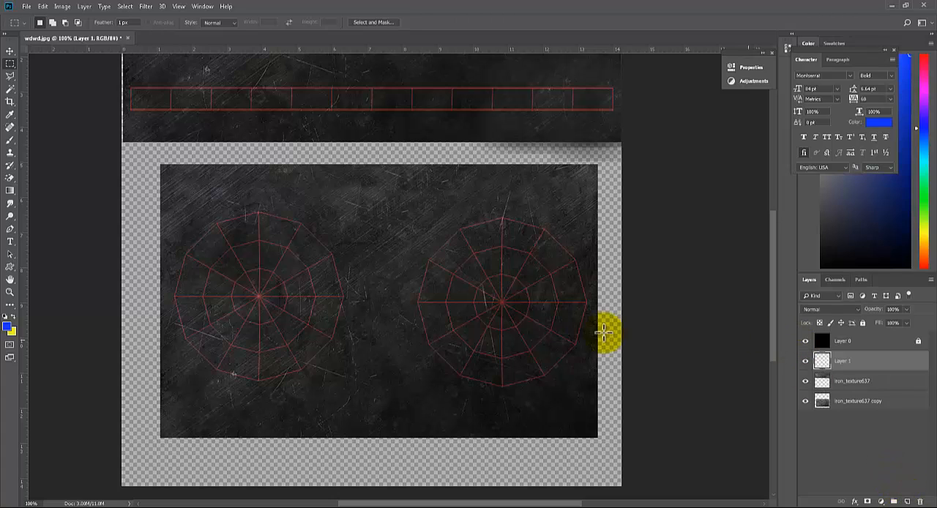
# Select a circle over the inner rings of the right-hand UV disc with the Elliptical Marquee tool
pyautogui.keyDown('shift'); pyautogui.moveTo(456, 253); pyautogui.dragTo(489, 293); pyautogui.keyUp('shift')
pyautogui.moveTo(9, 66); pyautogui.dragTo(43, 76)
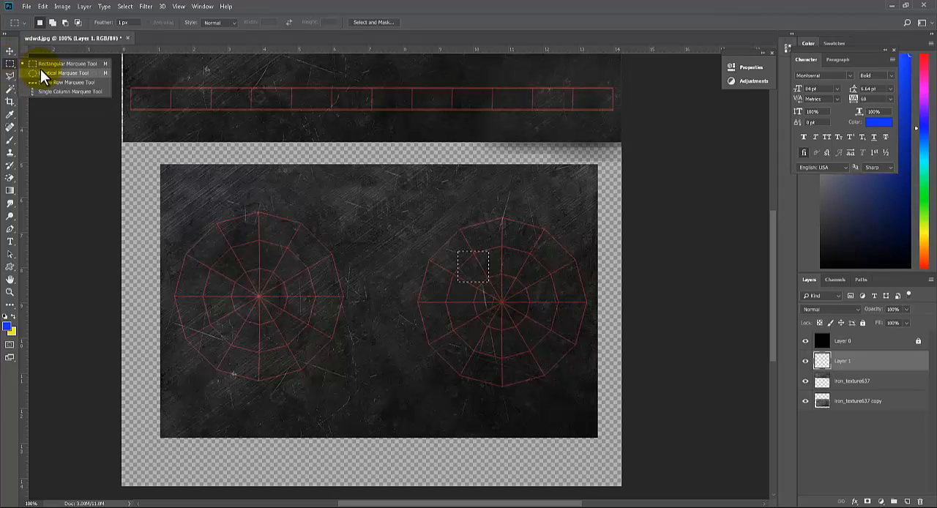
pyautogui.click(47, 73)
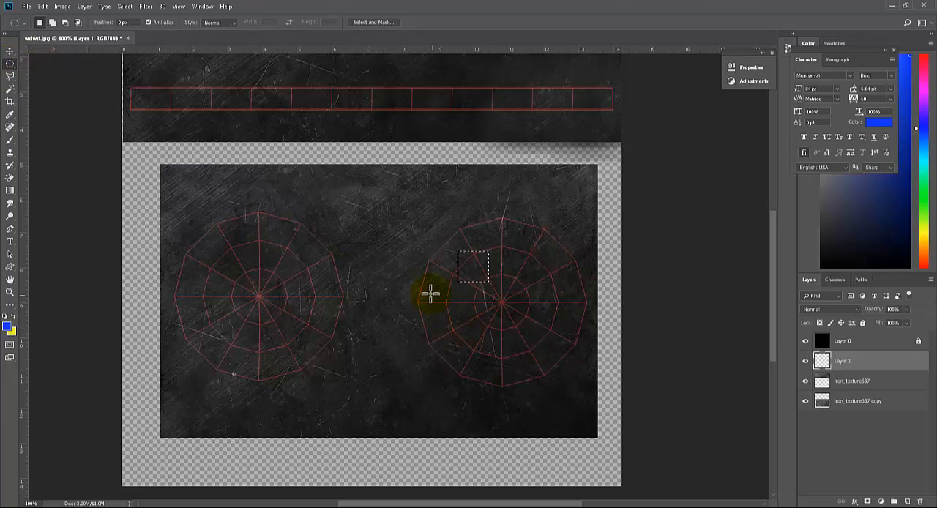
pyautogui.keyDown('shift'); pyautogui.moveTo(472, 282); pyautogui.dragTo(573, 365); pyautogui.keyUp('shift')
# Change the background colour to a dark red, fill the circular selection with it on Layer 1, and deselect
pyautogui.click(12, 333)
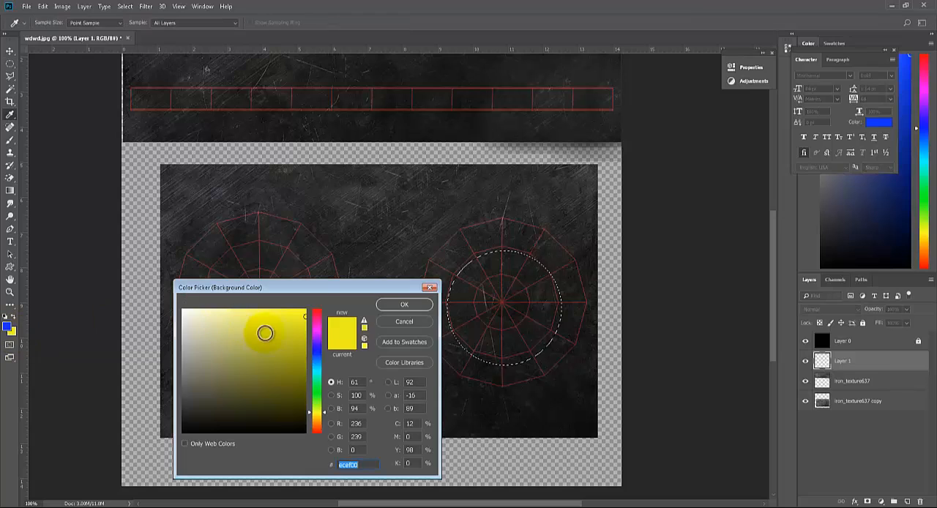
pyautogui.click(317, 313)
pyautogui.click(307, 316)
pyautogui.moveTo(307, 316); pyautogui.dragTo(305, 350)
pyautogui.click(411, 307)
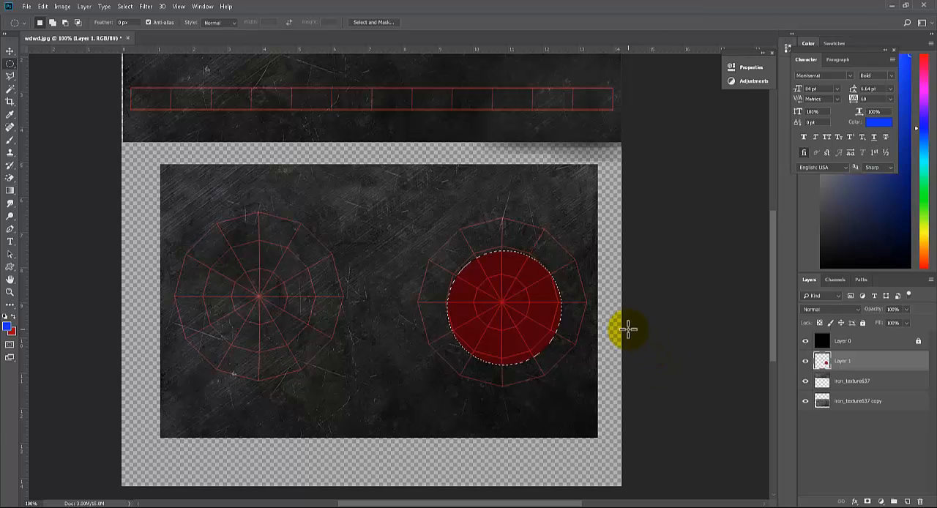
pyautogui.hotkey('ctrl', 'd')
pyautogui.click(607, 349)
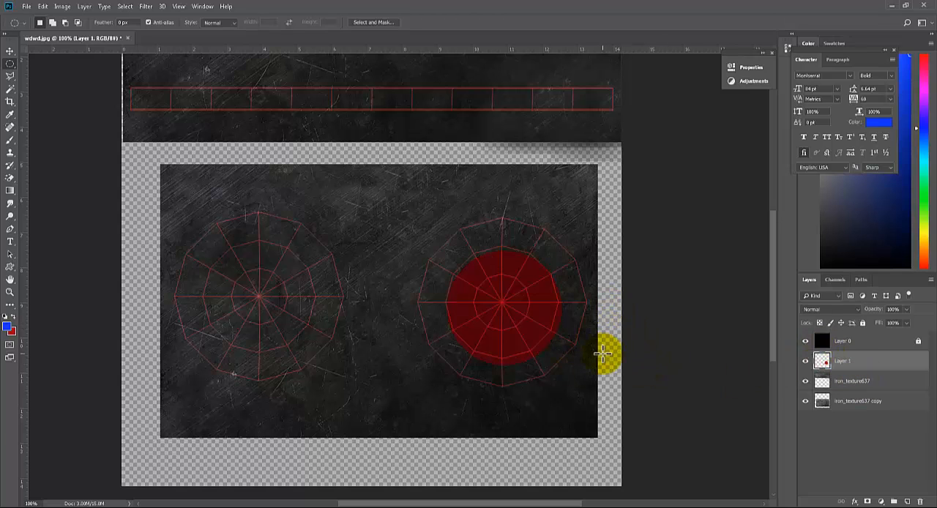
# Scale the red circle to about 97% with Free Transform so it fits the second ring of the right-hand UV disc
pyautogui.press('v')
pyautogui.moveTo(548, 325); pyautogui.dragTo(295, 281)
pyautogui.hotkey('ctrl', '+')
pyautogui.hotkey('ctrl', '+')
pyautogui.hotkey('ctrl', 't')
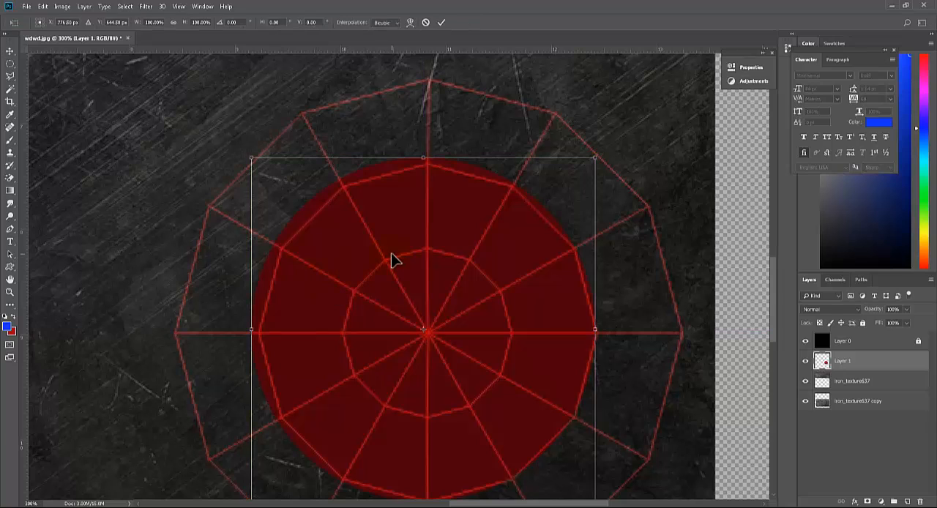
pyautogui.moveTo(251, 158)
pyautogui.mouseDown()
pyautogui.moveTo(264, 160)
pyautogui.moveTo(262, 168)
pyautogui.mouseUp()
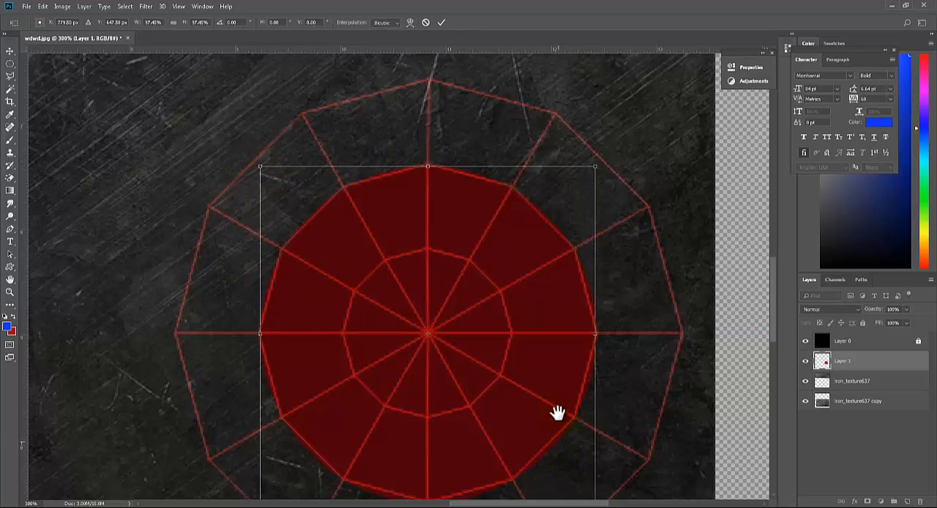
pyautogui.scroll(-3, 556, 414)
pyautogui.moveTo(590, 417); pyautogui.dragTo(587, 416)
pyautogui.press('Return')
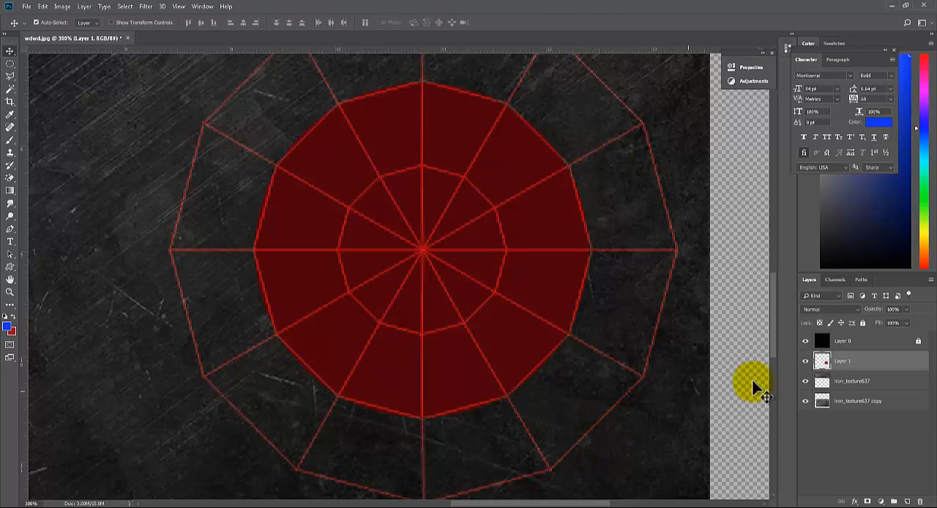
# Hide the UV wireframe layer and try adjusting the opacity of the red circle's layer, undoing the change
pyautogui.click(806, 342)
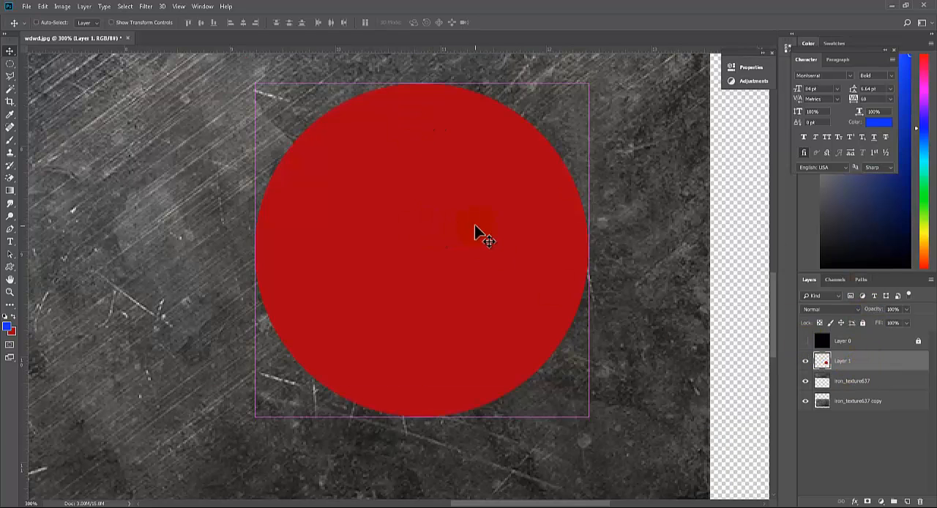
pyautogui.hotkey('ctrl', '-')
pyautogui.hotkey('ctrl', '-')
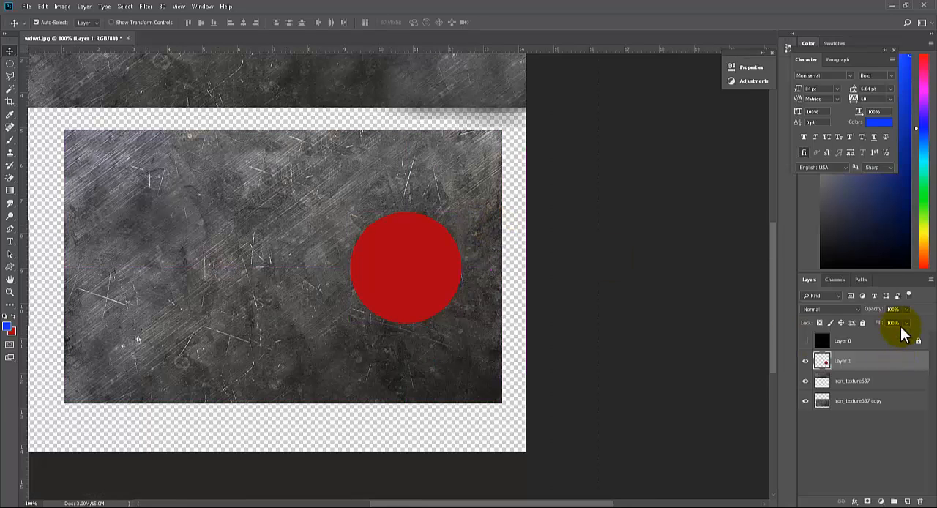
pyautogui.click(905, 310)
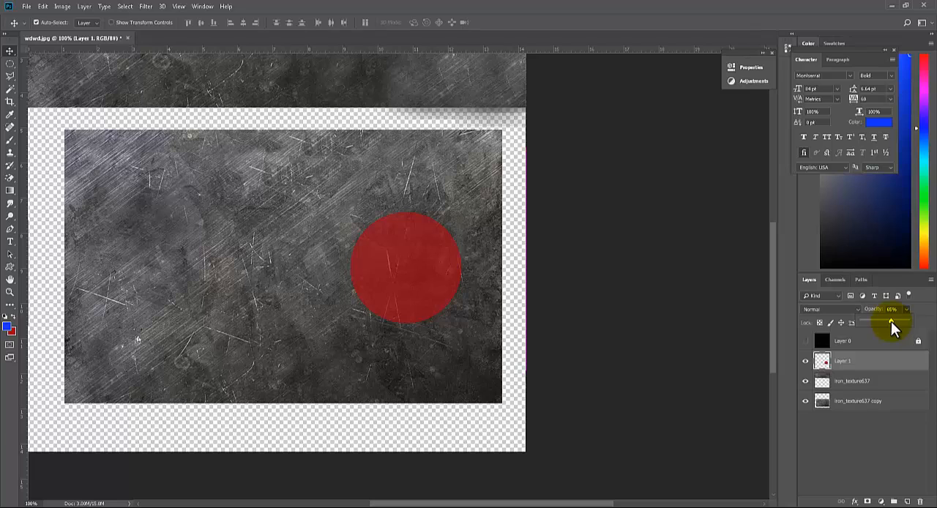
pyautogui.hotkey('ctrl', 'z')
# Try several blending modes on the red circle's layer, including Multiply, Lighten, Soft Light and Hard Light, and settle on Darken
pyautogui.click(838, 309)
pyautogui.click(839, 308)
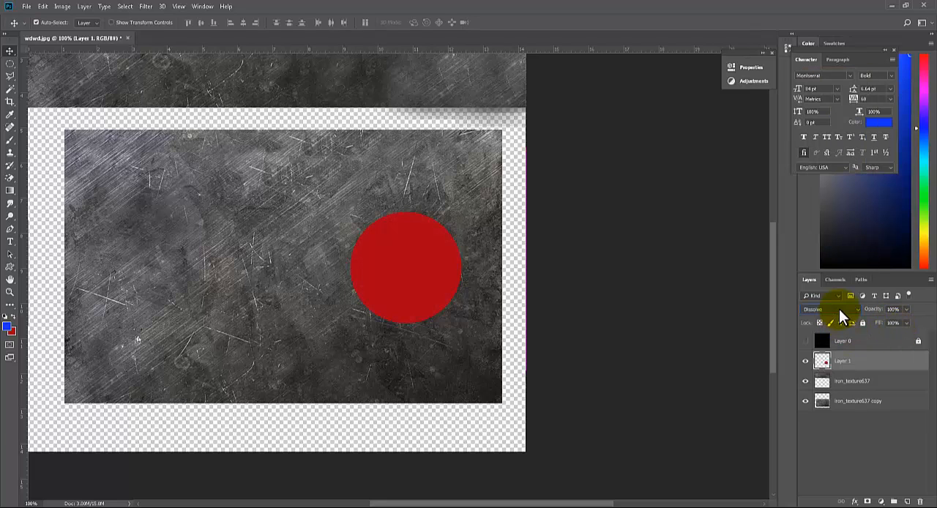
pyautogui.press('Down')
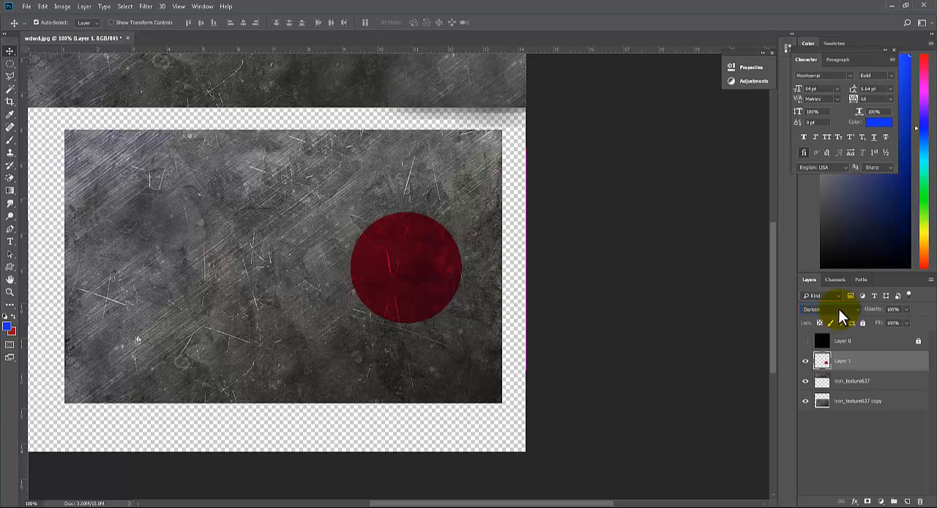
pyautogui.press('Down')
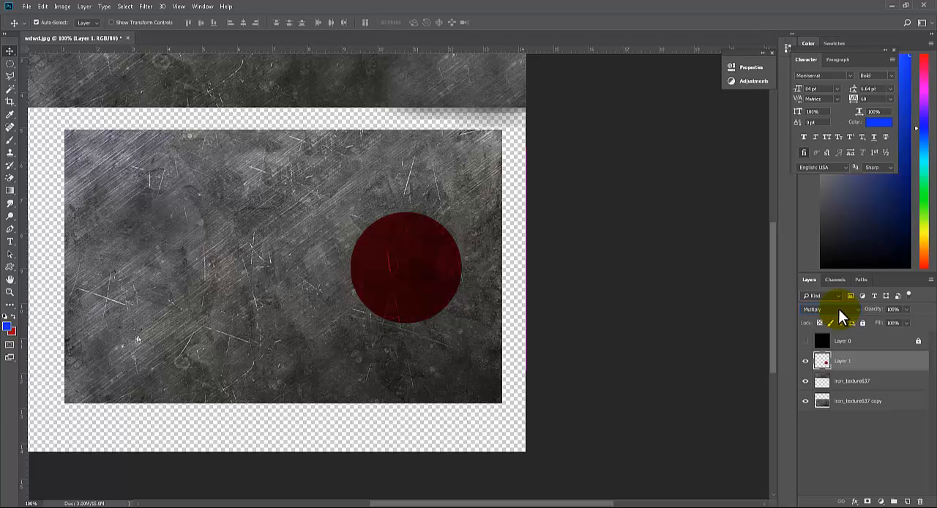
pyautogui.press('Down')
pyautogui.press('Down')
pyautogui.press('Down')
pyautogui.press('Down')
pyautogui.press('Down')
pyautogui.press('Down')
pyautogui.press('Down')
pyautogui.press('Down')
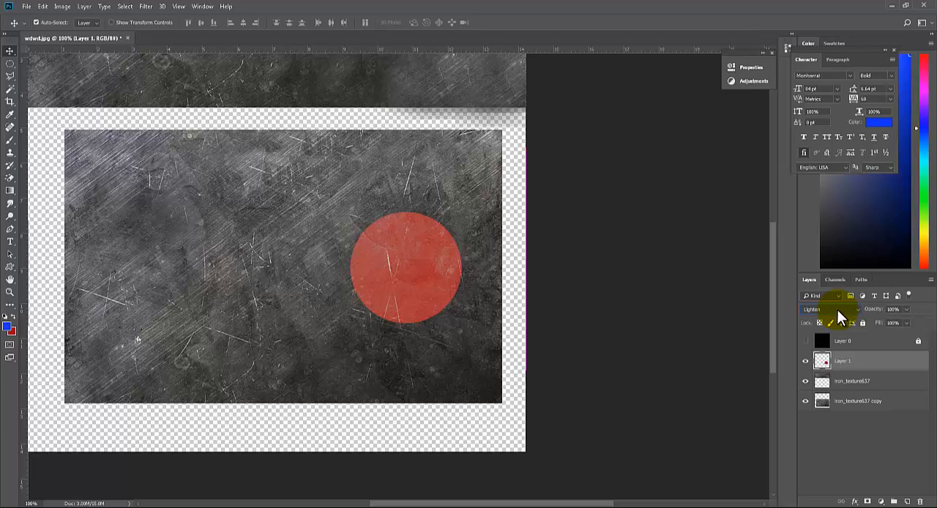
pyautogui.press('Down')
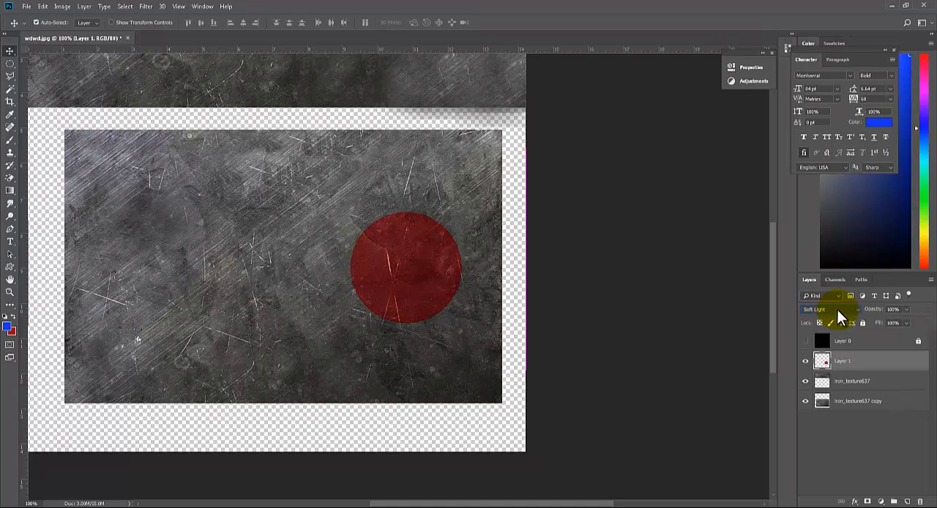
pyautogui.press('Down')
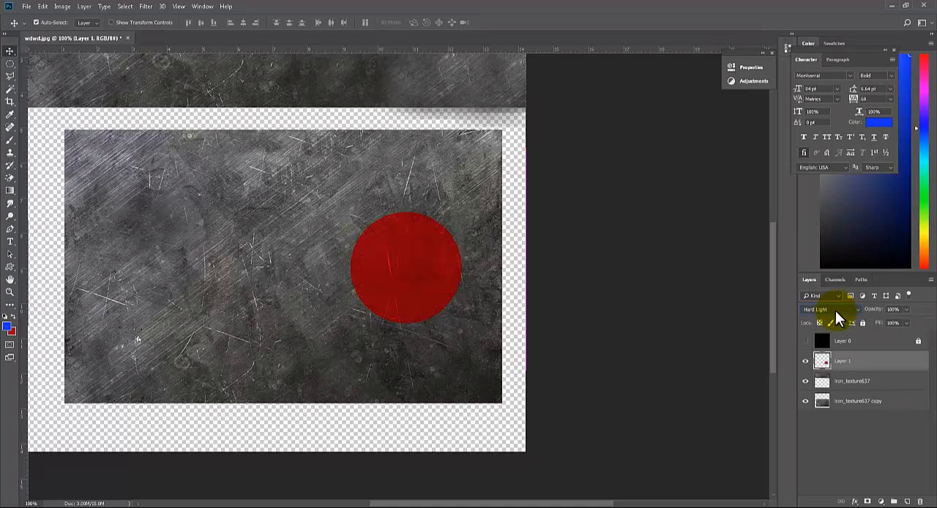
pyautogui.press('Up')
pyautogui.press('Up')
pyautogui.press('Up')
pyautogui.press('Up')
pyautogui.press('Up')
pyautogui.press('Up')
pyautogui.press('Up')
pyautogui.press('Up')
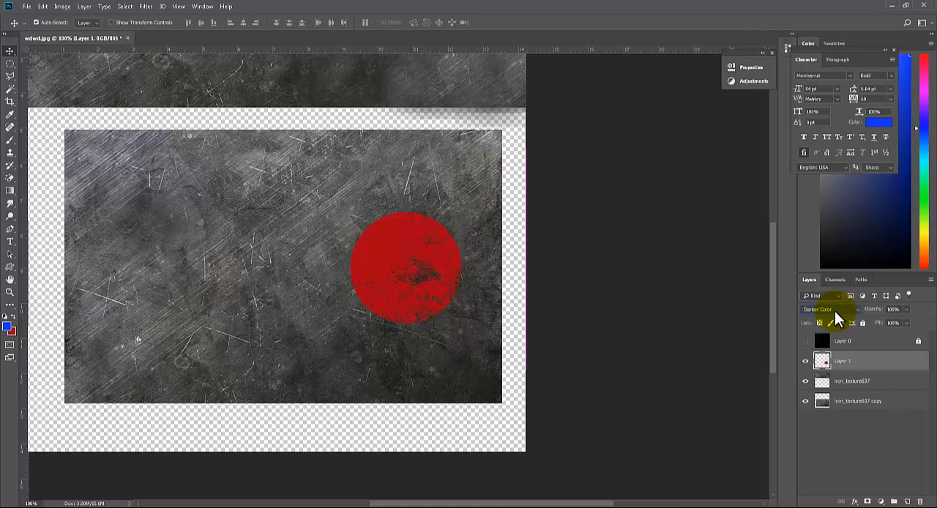
pyautogui.press('Up')
pyautogui.press('Up')
pyautogui.press('Up')
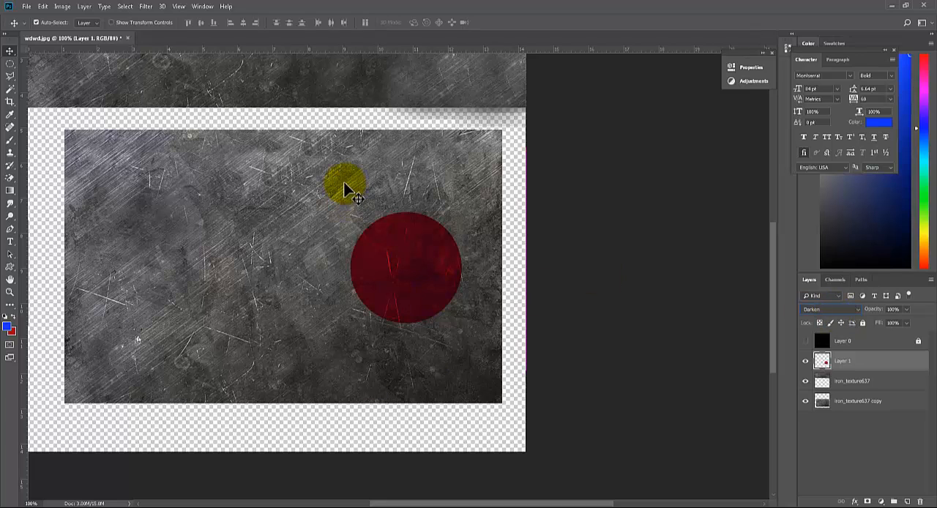
# Save the texture with the red circle as a JPEG over testingUV in the project's sourceimages Ifa folder, accepting the replacement
pyautogui.click(27, 8)
pyautogui.click(44, 111)
pyautogui.click(468, 323)
pyautogui.click(447, 399)
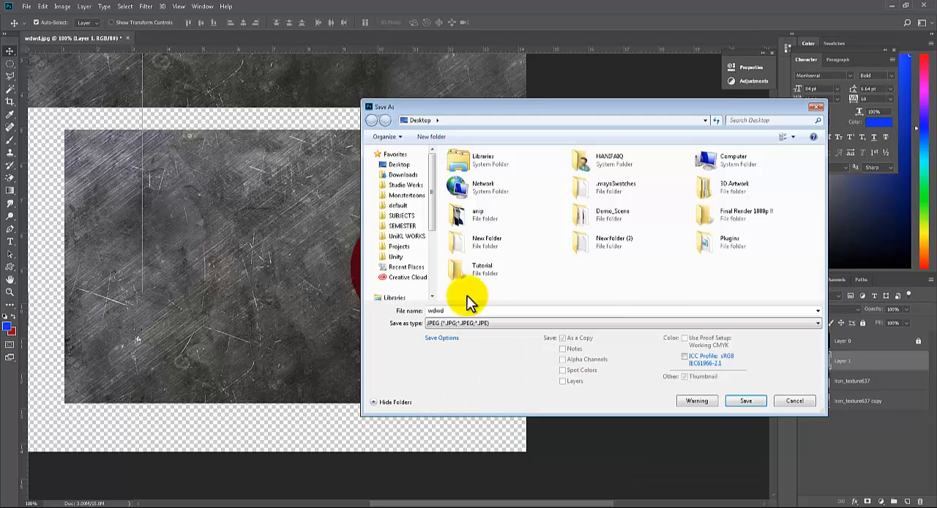
pyautogui.click(399, 206)
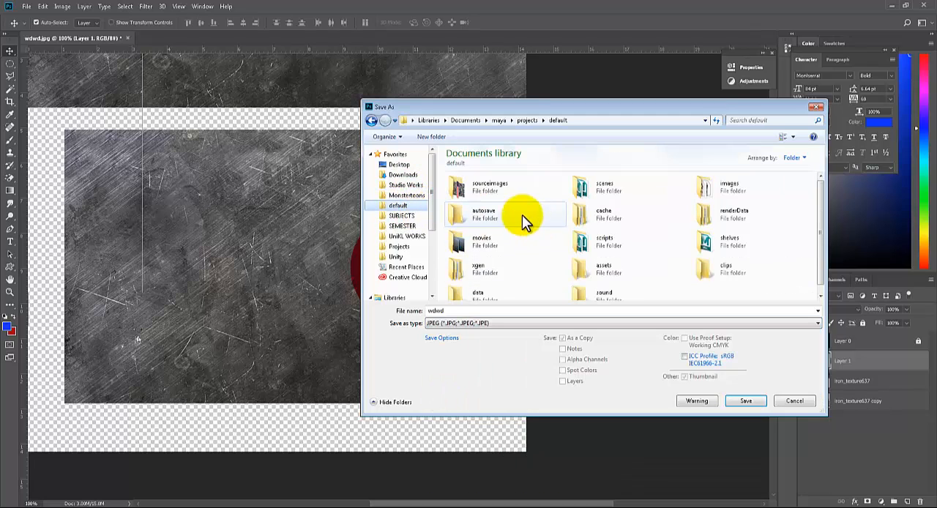
pyautogui.doubleClick(514, 193)
pyautogui.doubleClick(492, 184)
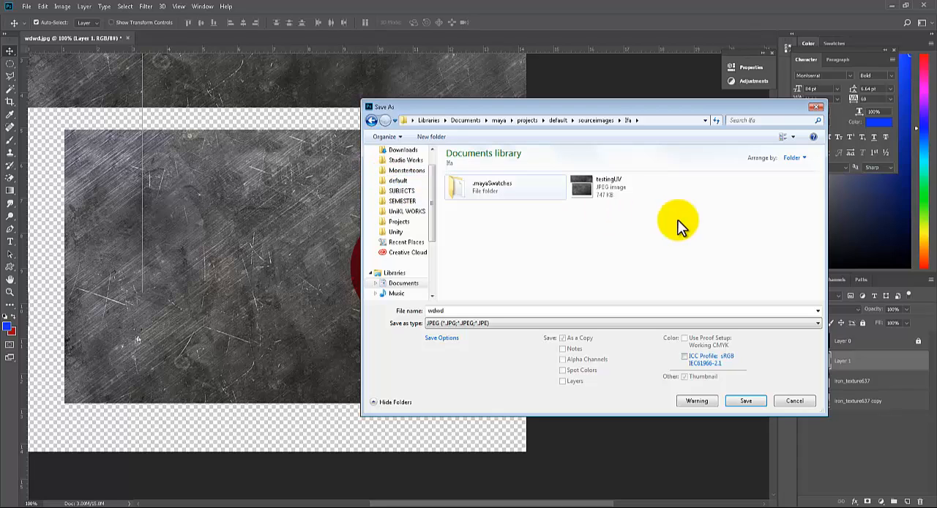
pyautogui.click(607, 183)
pyautogui.click(736, 404)
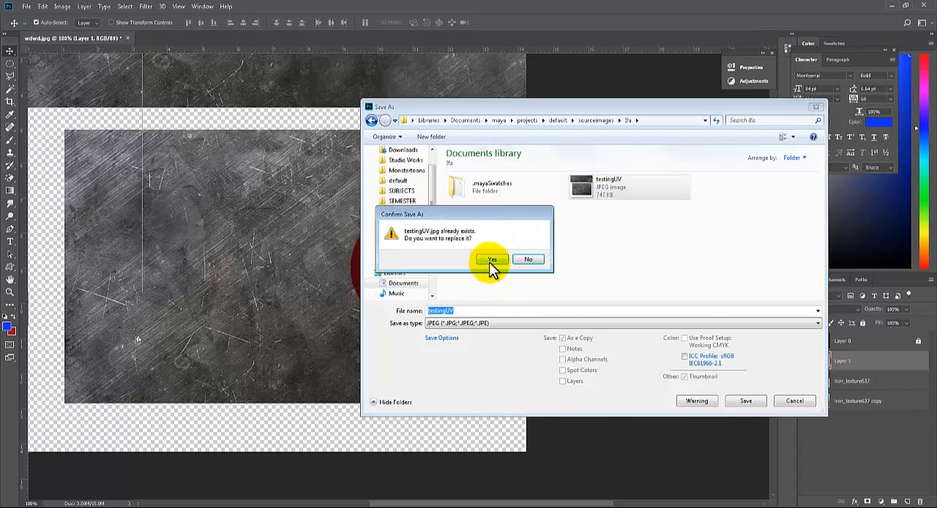
pyautogui.click(489, 262)
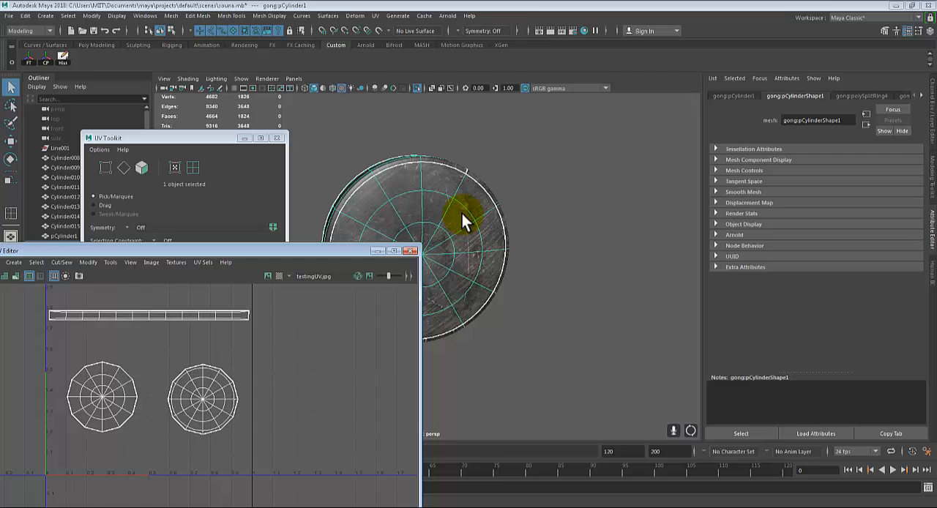
# Reload the testingUV.jpg file texture on the gong's Blinn color and check the red circle on the gong's faces
pyautogui.moveTo(462, 214); pyautogui.dragTo(460, 454, button='right')
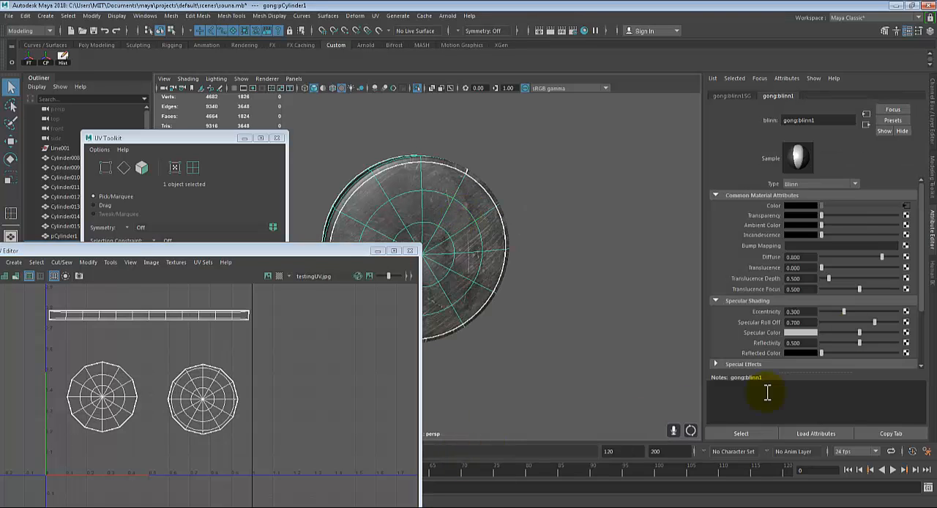
pyautogui.click(906, 206)
pyautogui.click(801, 244)
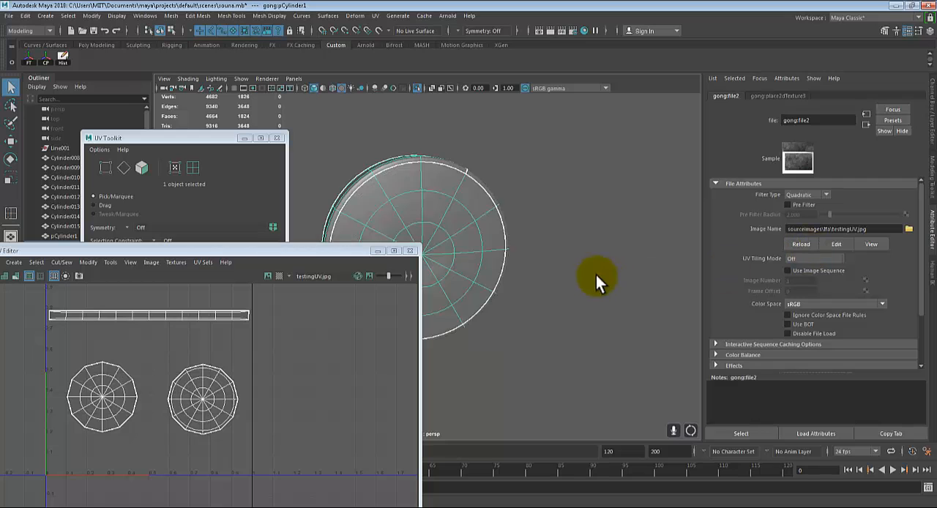
pyautogui.keyDown('alt'); pyautogui.moveTo(600, 278); pyautogui.dragTo(625, 251); pyautogui.keyUp('alt')
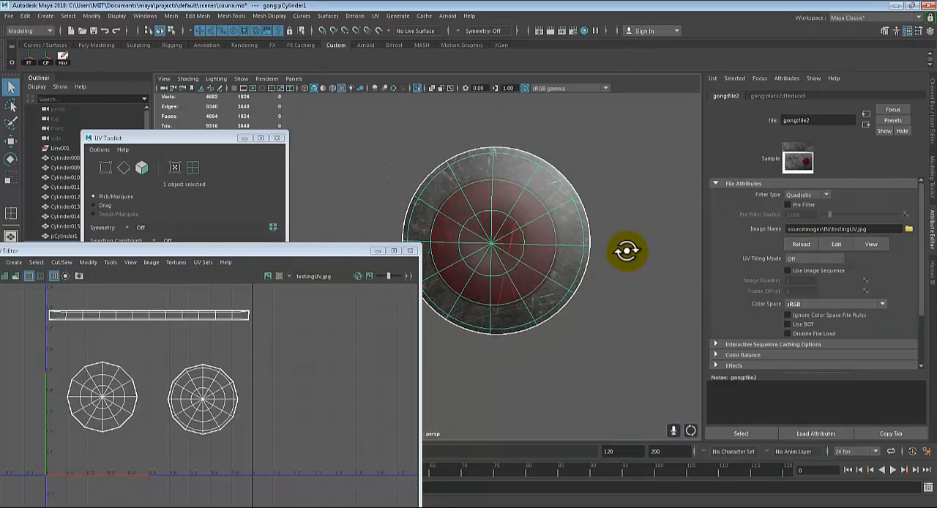
pyautogui.click(588, 334)
pyautogui.keyDown('alt'); pyautogui.moveTo(589, 334); pyautogui.dragTo(627, 340); pyautogui.keyUp('alt')
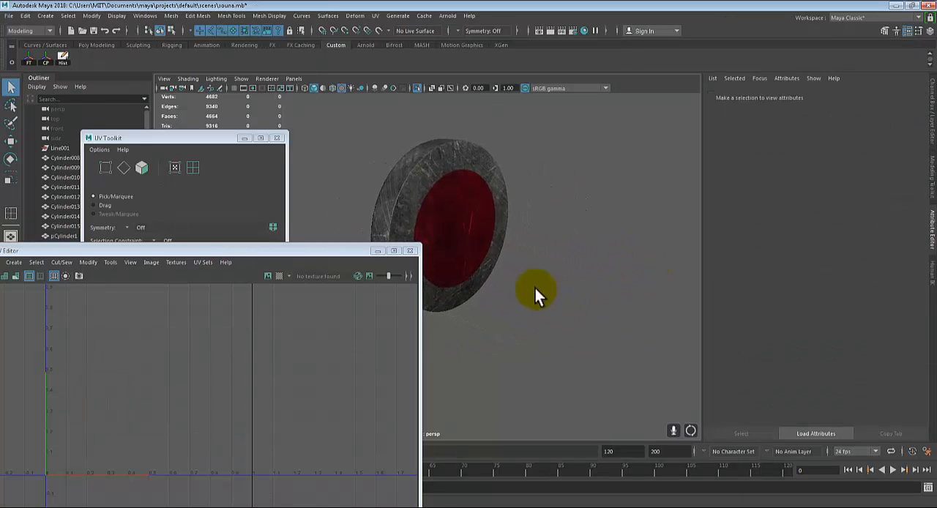
pyautogui.click(490, 265)
pyautogui.click(573, 315)
pyautogui.keyDown('alt'); pyautogui.moveTo(573, 316); pyautogui.dragTo(448, 333); pyautogui.keyUp('alt')
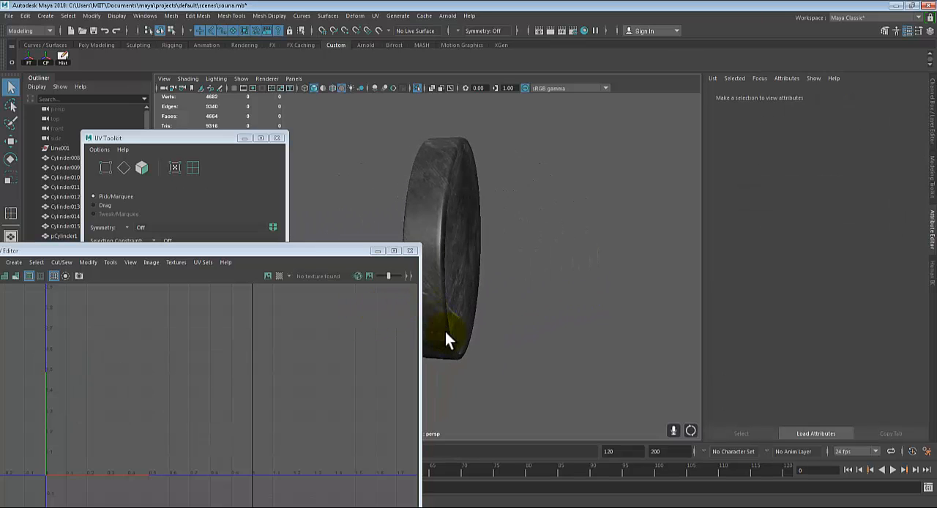
# Switch to Photoshop, show the UV wireframe layer over the texture to compare both discs, and return to Maya
pyautogui.click(805, 507)
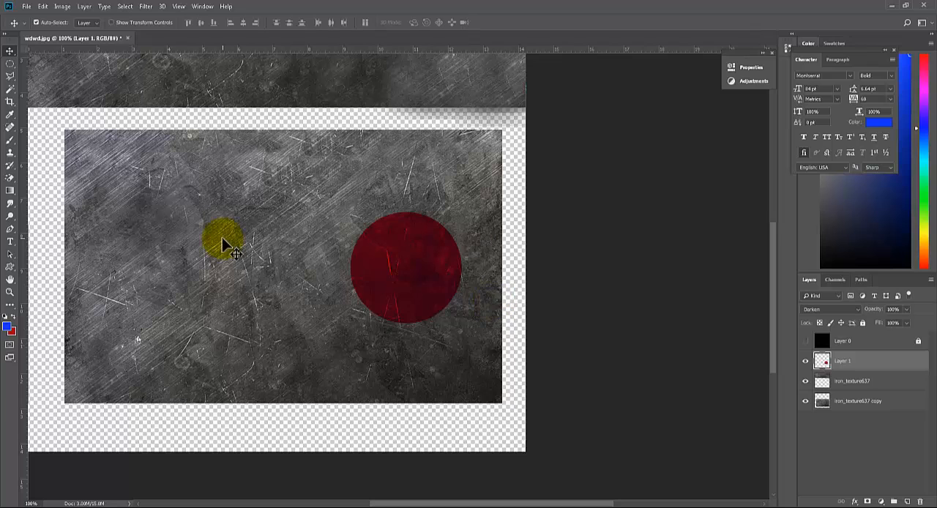
pyautogui.click(805, 341)
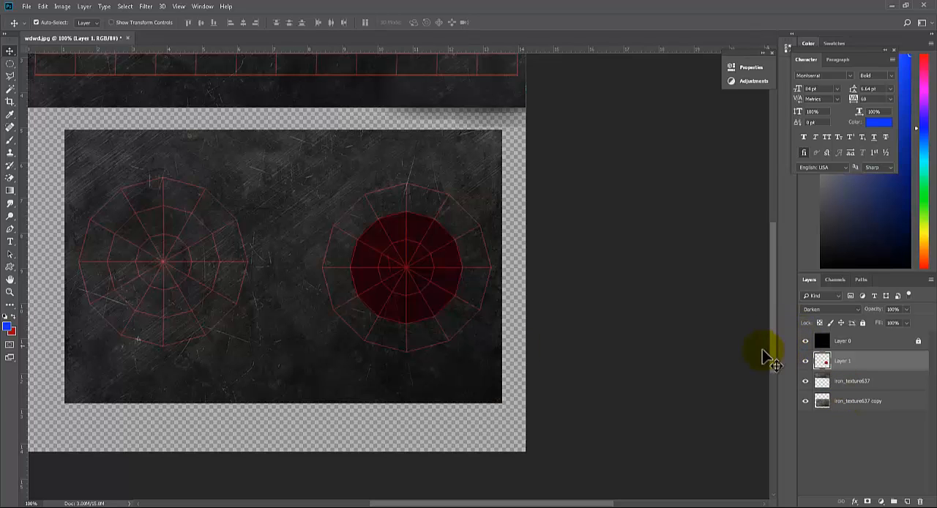
pyautogui.click(800, 506)
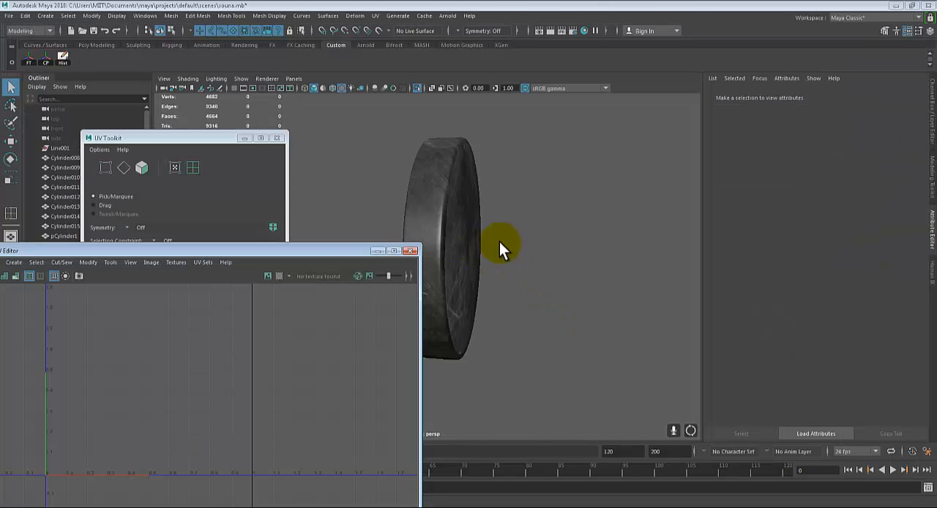
pyautogui.keyDown('alt'); pyautogui.moveTo(499, 242); pyautogui.dragTo(567, 243); pyautogui.keyUp('alt')
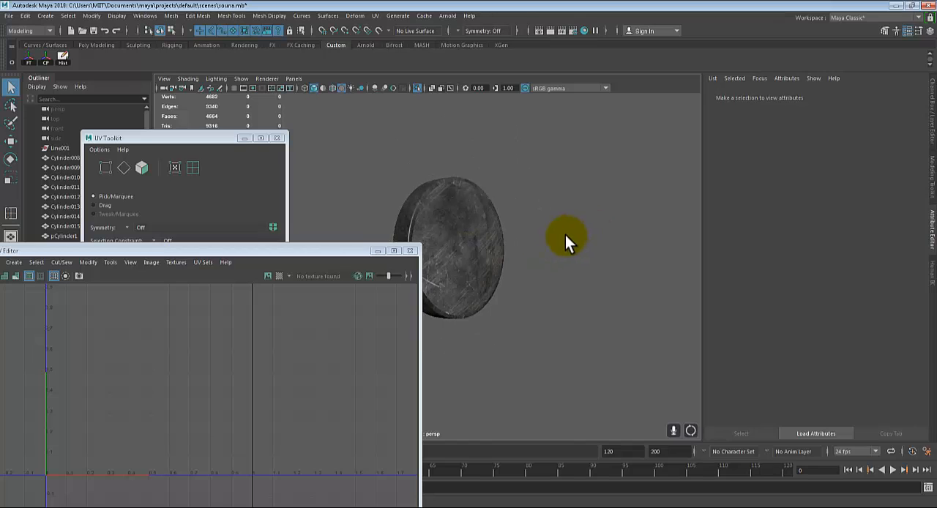
# Close the UV Editor and UV Toolkit and leave isolate mode to display the rest of the scene
pyautogui.click(411, 252)
pyautogui.click(277, 137)
pyautogui.keyDown('alt'); pyautogui.moveTo(461, 281); pyautogui.dragTo(586, 297); pyautogui.keyUp('alt')
pyautogui.hotkey('ctrl', '1')
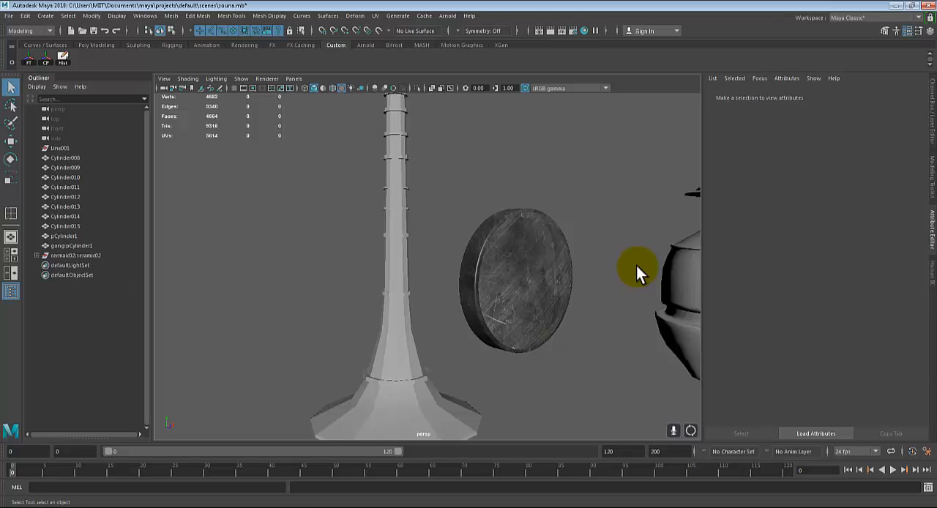
pyautogui.scroll(-2, 541, 287)
pyautogui.keyDown('alt'); pyautogui.moveTo(540, 290); pyautogui.dragTo(524, 293, button='middle'); pyautogui.keyUp('alt')
# Select the ringed horn beside the gong and examine its shaft from several angles
pyautogui.click(400, 272)
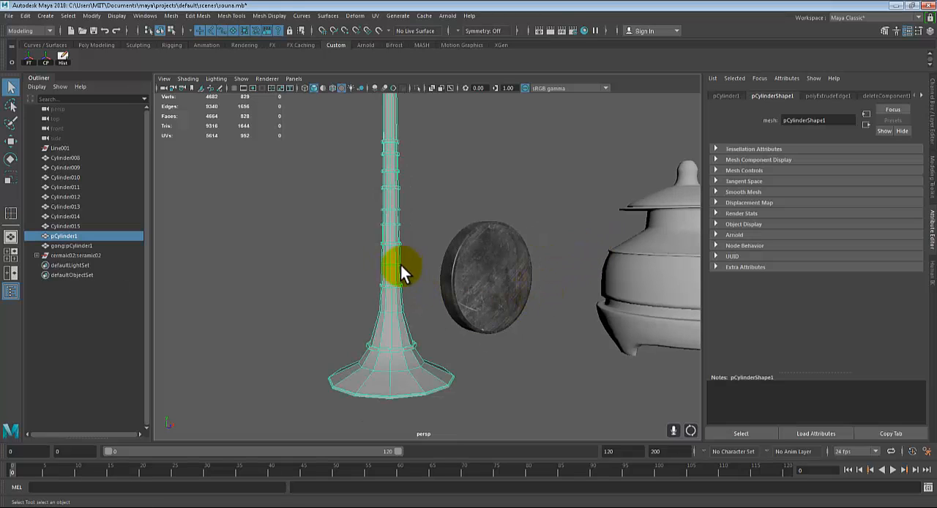
pyautogui.scroll(-3, 371, 252)
pyautogui.keyDown('alt'); pyautogui.moveTo(376, 243); pyautogui.dragTo(401, 281, button='middle'); pyautogui.keyUp('alt')
pyautogui.keyDown('alt'); pyautogui.moveTo(402, 280); pyautogui.dragTo(403, 314); pyautogui.keyUp('alt')
pyautogui.keyDown('alt'); pyautogui.moveTo(403, 314); pyautogui.dragTo(421, 286, button='middle'); pyautogui.keyUp('alt')
pyautogui.keyDown('alt'); pyautogui.moveTo(421, 287); pyautogui.dragTo(524, 267, button='right'); pyautogui.keyUp('alt')
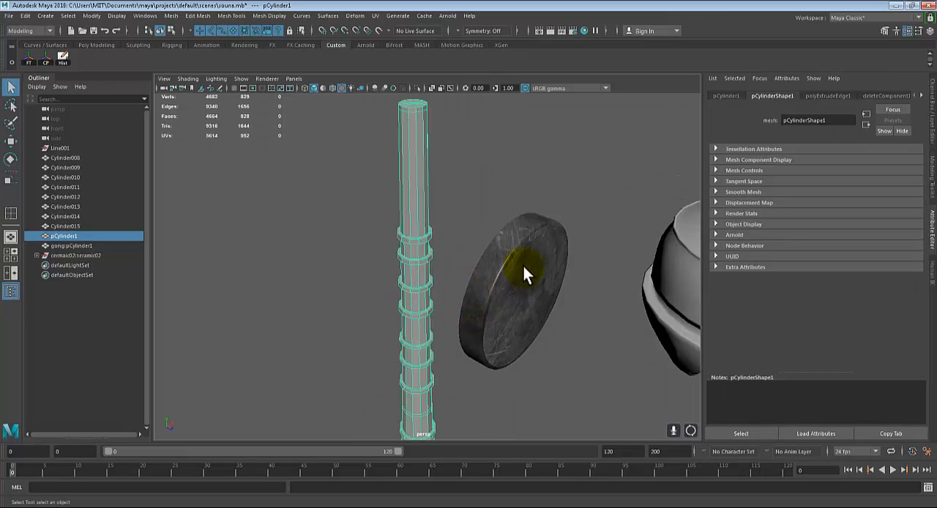
# Move the gong away from the horn to a spot behind the ceramic pot and deselect it
pyautogui.click(523, 317)
pyautogui.keyDown('alt'); pyautogui.moveTo(545, 249); pyautogui.dragTo(499, 286, button='right'); pyautogui.keyUp('alt')
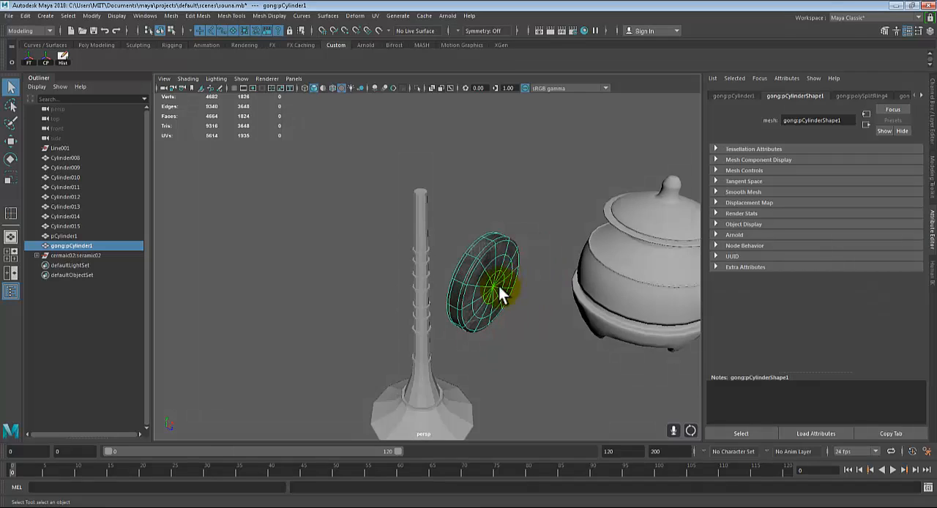
pyautogui.press('w')
pyautogui.moveTo(509, 262); pyautogui.dragTo(555, 224)
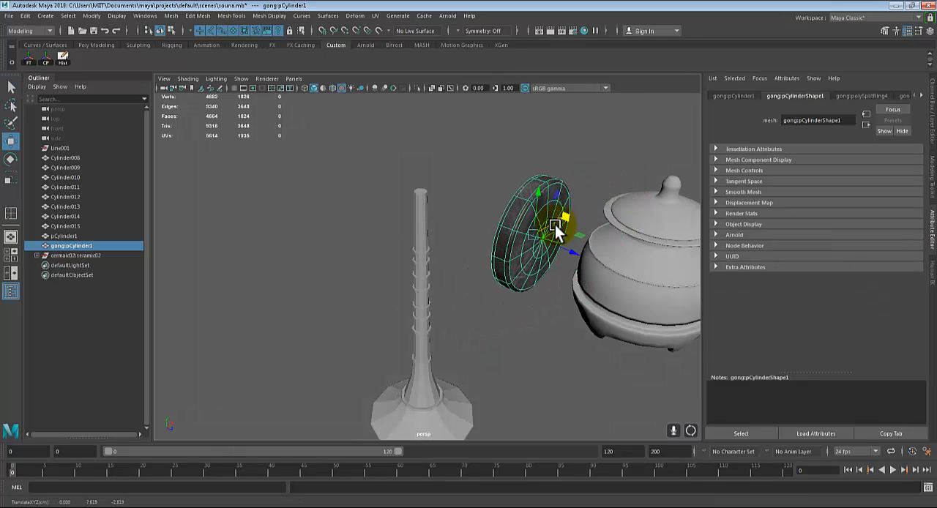
pyautogui.hotkey('ctrl', 'z')
pyautogui.press('q')
pyautogui.press('w')
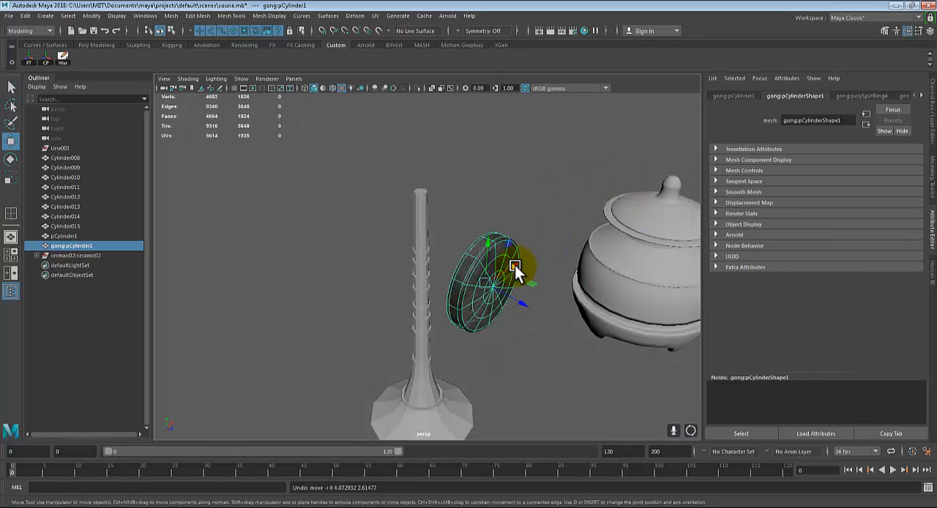
pyautogui.moveTo(515, 265); pyautogui.dragTo(662, 161)
pyautogui.click(497, 297)
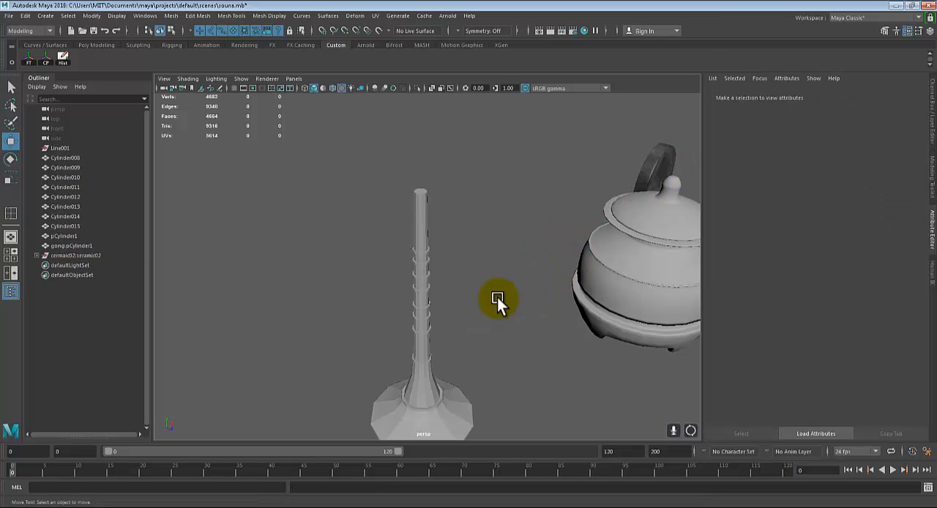
# Preview the horn as a smoothed mesh, examine its rings and shaft, and return to the unsmoothed display
pyautogui.scroll(5, 497, 298)
pyautogui.click(442, 274)
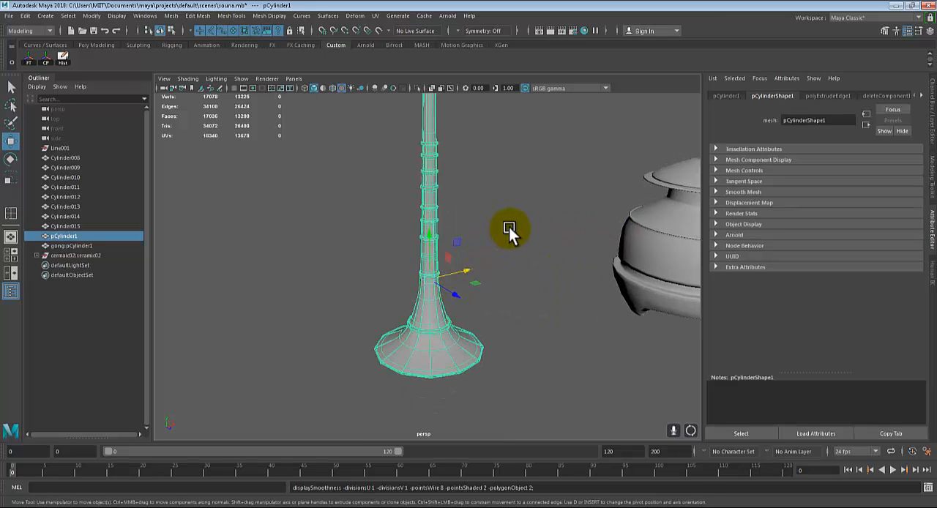
pyautogui.click(509, 227)
pyautogui.click(423, 257)
pyautogui.press('3')
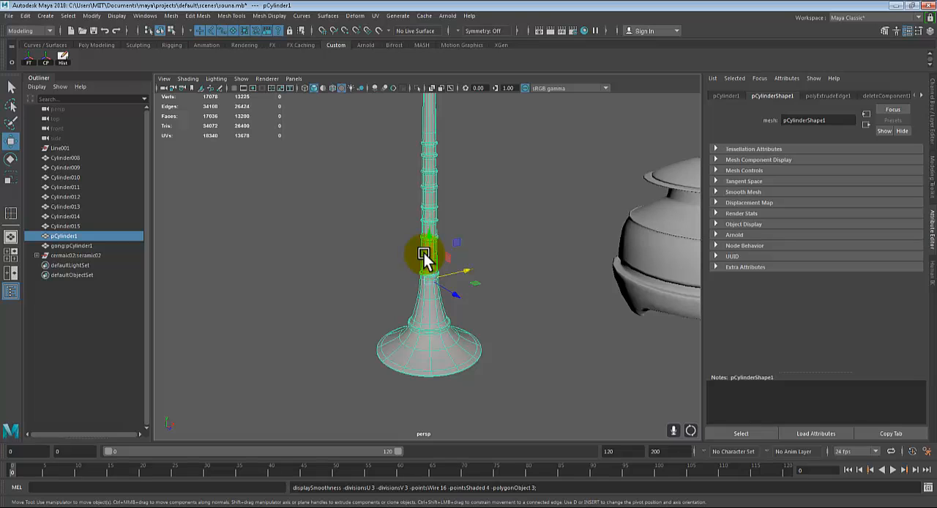
pyautogui.scroll(-2, 500, 316)
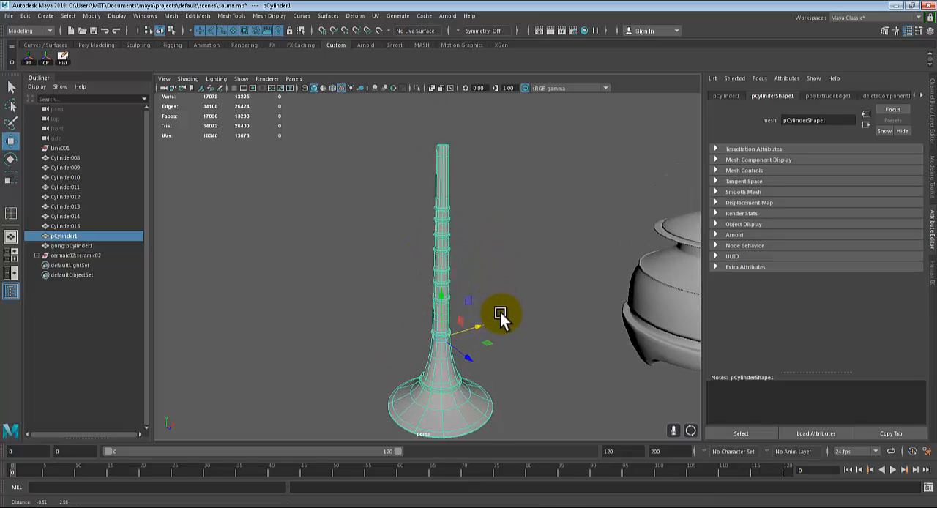
pyautogui.moveTo(500, 313)
pyautogui.keyDown('alt'); pyautogui.mouseDown()
pyautogui.moveTo(496, 300)
pyautogui.moveTo(519, 282)
pyautogui.moveTo(497, 309)
pyautogui.mouseUp(); pyautogui.keyUp('alt')
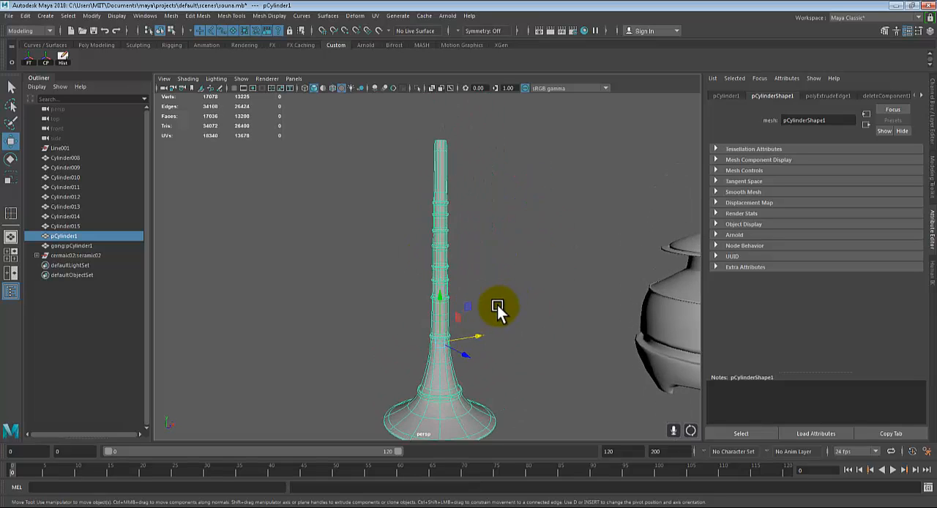
pyautogui.keyDown('alt'); pyautogui.moveTo(496, 307); pyautogui.dragTo(512, 277, button='middle'); pyautogui.keyUp('alt')
pyautogui.keyDown('alt'); pyautogui.moveTo(511, 277); pyautogui.dragTo(486, 292); pyautogui.keyUp('alt')
pyautogui.keyDown('alt'); pyautogui.moveTo(479, 197); pyautogui.dragTo(497, 279, button='middle'); pyautogui.keyUp('alt')
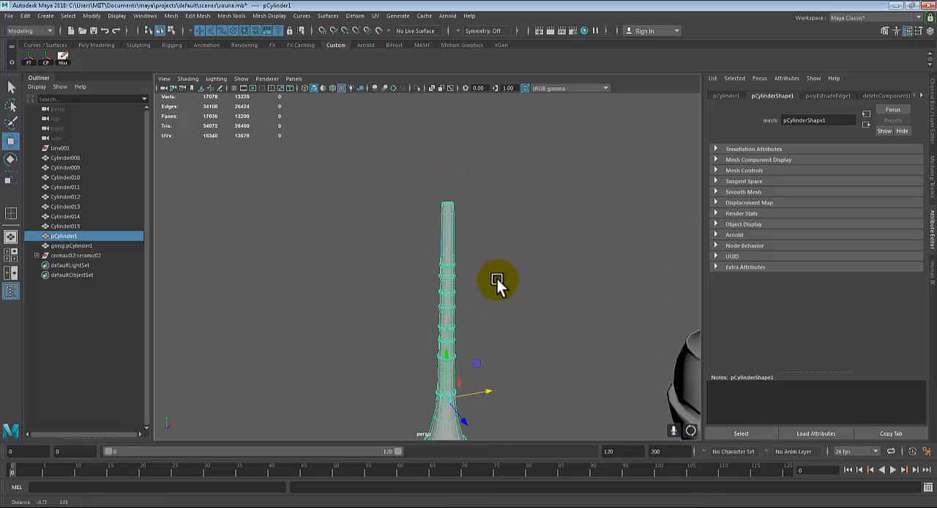
pyautogui.scroll(2, 497, 280)
pyautogui.keyDown('alt'); pyautogui.moveTo(524, 250); pyautogui.dragTo(536, 139, button='middle'); pyautogui.keyUp('alt')
pyautogui.scroll(3, 513, 284)
pyautogui.scroll(-3, 512, 282)
pyautogui.press('1')
# Examine the unsmoothed horn from its hollow bell to the flat cap at its upper end
pyautogui.keyDown('alt'); pyautogui.moveTo(522, 287); pyautogui.dragTo(514, 368, button='middle'); pyautogui.keyUp('alt')
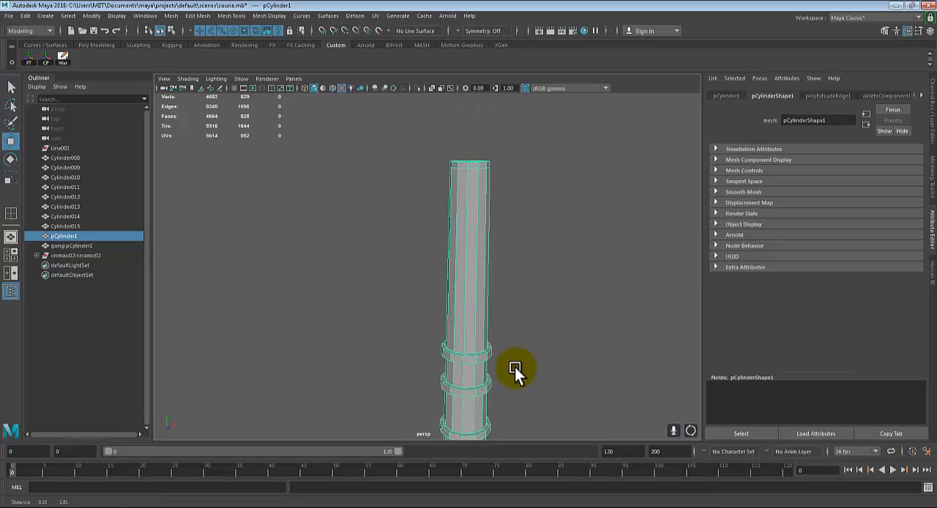
pyautogui.keyDown('alt'); pyautogui.moveTo(515, 367); pyautogui.dragTo(520, 345); pyautogui.keyUp('alt')
pyautogui.keyDown('alt'); pyautogui.moveTo(590, 183); pyautogui.dragTo(573, 291, button='middle'); pyautogui.keyUp('alt')
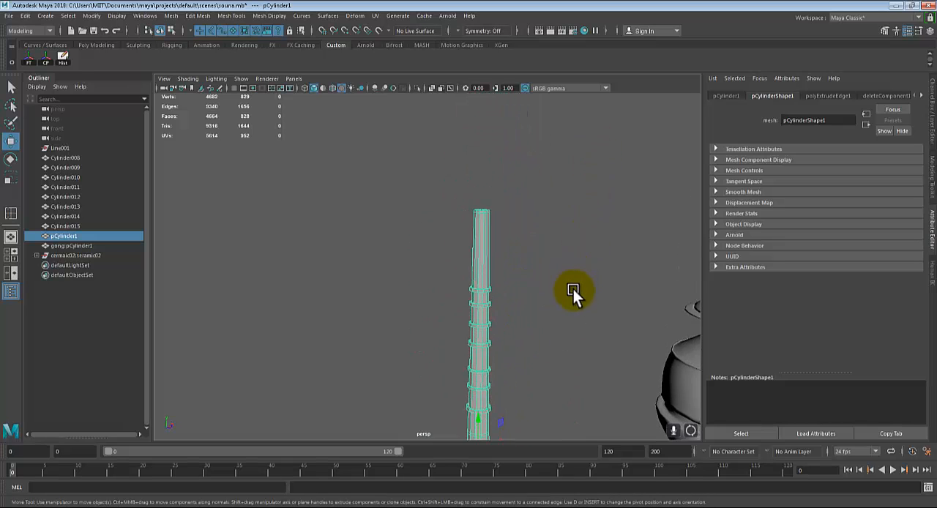
pyautogui.keyDown('alt'); pyautogui.moveTo(573, 290); pyautogui.dragTo(499, 331); pyautogui.keyUp('alt')
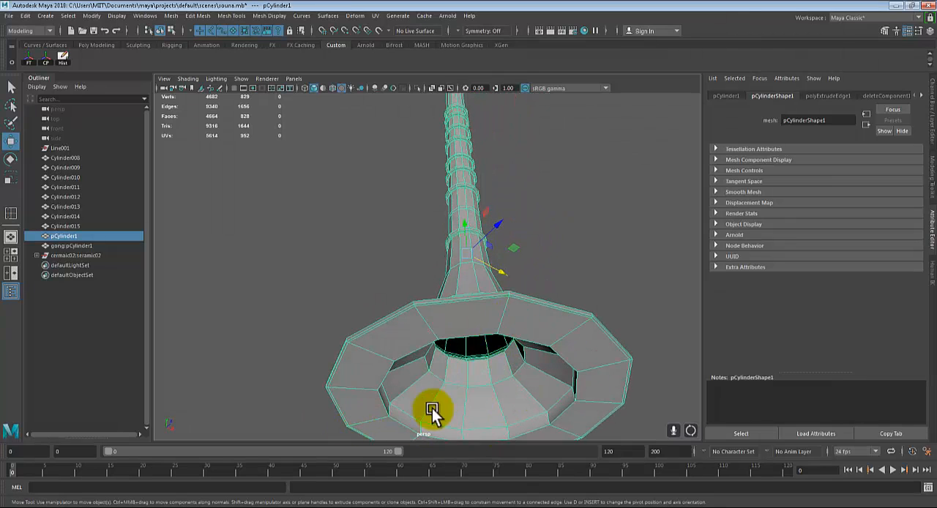
pyautogui.keyDown('alt'); pyautogui.moveTo(432, 412); pyautogui.dragTo(497, 261); pyautogui.keyUp('alt')
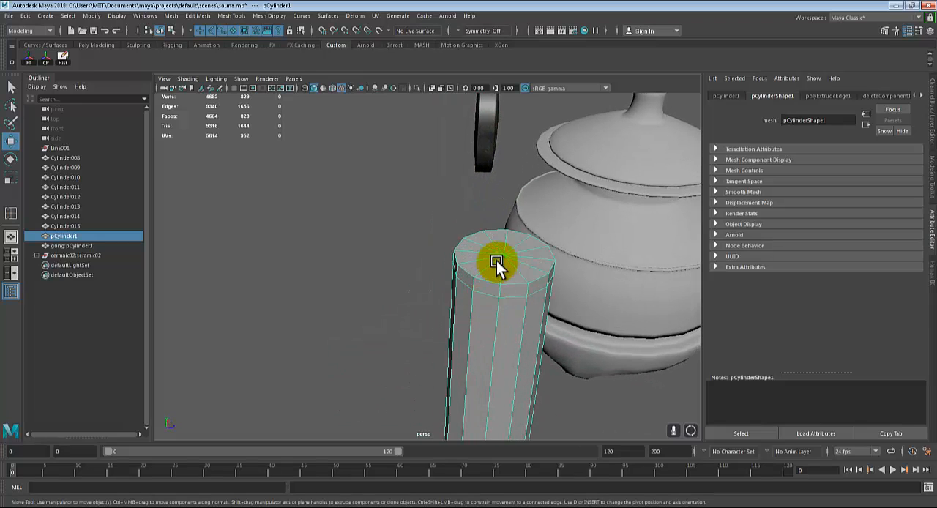
pyautogui.moveTo(500, 236); pyautogui.dragTo(504, 265, button='right')
# Select only the triangular cap faces on the horn's upper end, leaving out the narrow ring of side faces
pyautogui.keyDown('alt'); pyautogui.moveTo(519, 292); pyautogui.dragTo(470, 242); pyautogui.keyUp('alt')
pyautogui.keyDown('alt'); pyautogui.moveTo(430, 210); pyautogui.dragTo(551, 229); pyautogui.keyUp('alt')
pyautogui.keyDown('alt'); pyautogui.moveTo(551, 229); pyautogui.dragTo(552, 252); pyautogui.keyUp('alt')
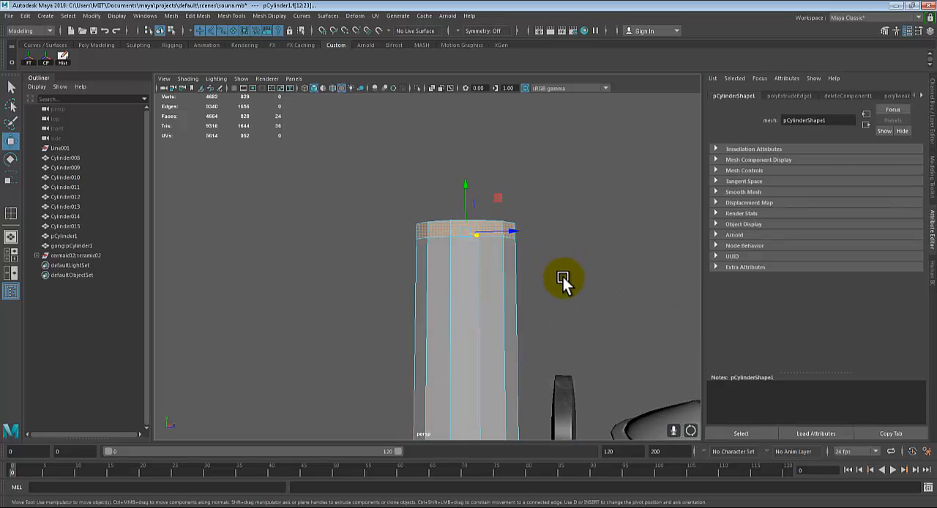
pyautogui.moveTo(561, 303); pyautogui.dragTo(406, 234)
pyautogui.keyDown('alt'); pyautogui.moveTo(537, 277); pyautogui.dragTo(582, 285); pyautogui.keyUp('alt')
pyautogui.scroll(3, 505, 280)
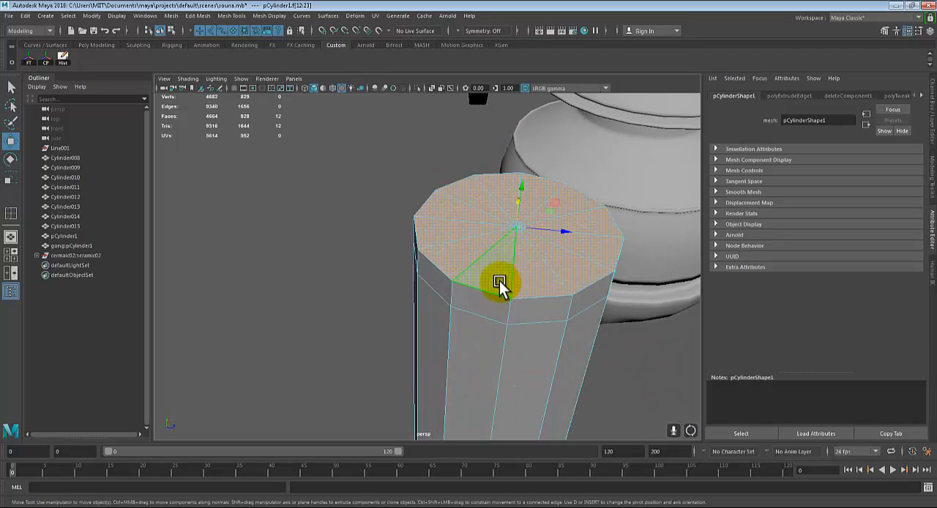
pyautogui.keyDown('alt'); pyautogui.moveTo(546, 299); pyautogui.dragTo(471, 263); pyautogui.keyUp('alt')
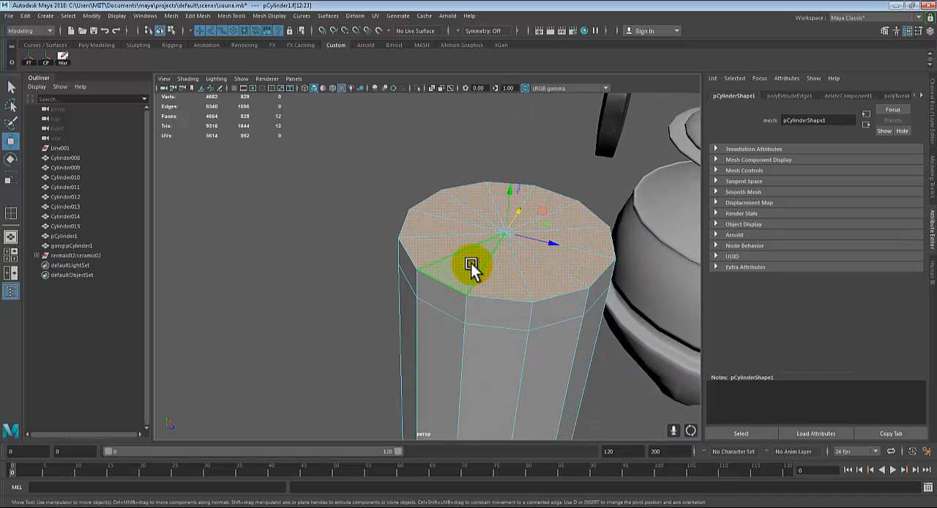
pyautogui.click(470, 264)
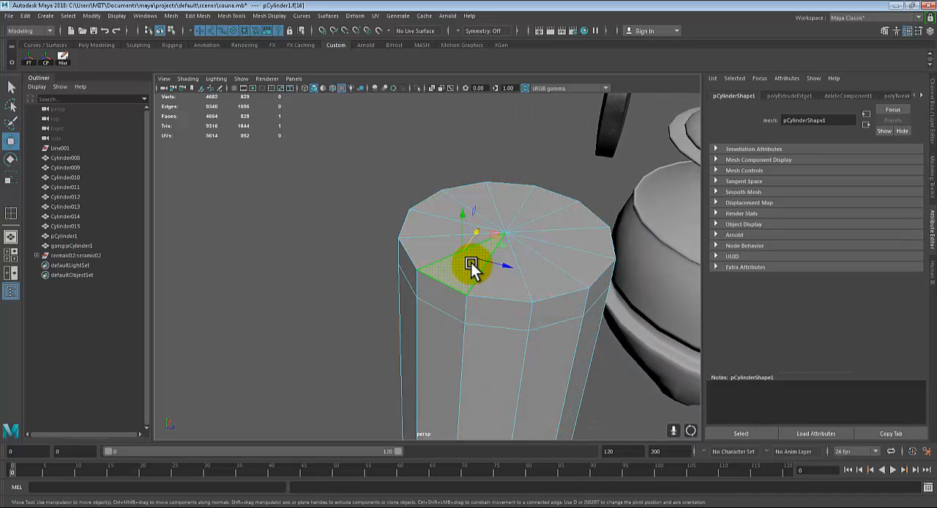
pyautogui.press('q')
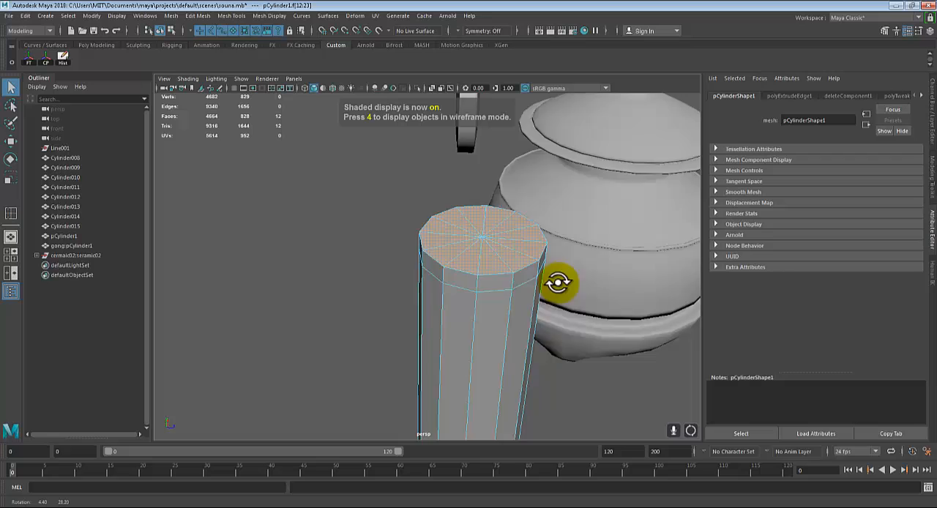
pyautogui.keyDown('alt'); pyautogui.moveTo(559, 282); pyautogui.dragTo(541, 302); pyautogui.keyUp('alt')
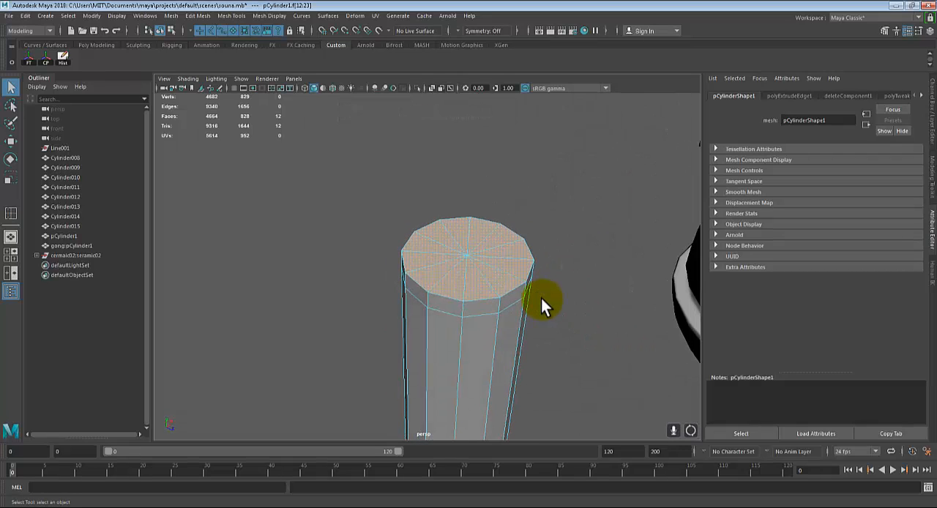
# Apply a planar UV projection along the Y axis, fitted to the bounding box, to the horn's selected cap faces
pyautogui.press('4')
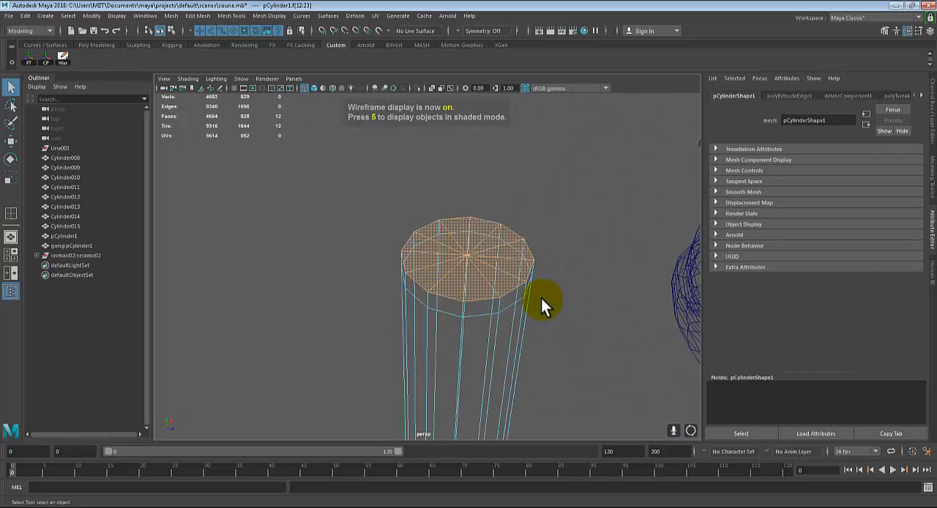
pyautogui.press('5')
pyautogui.keyDown('alt'); pyautogui.moveTo(528, 300); pyautogui.dragTo(546, 287); pyautogui.keyUp('alt')
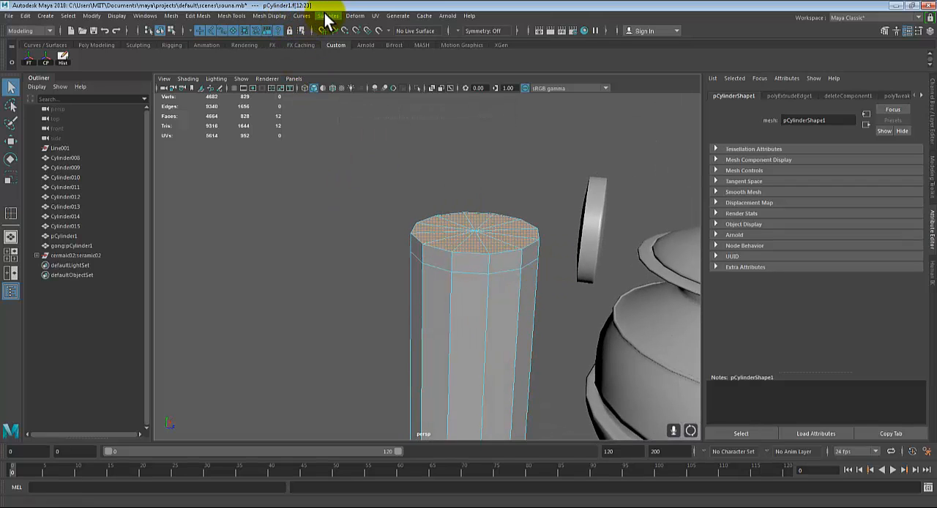
pyautogui.click(374, 15)
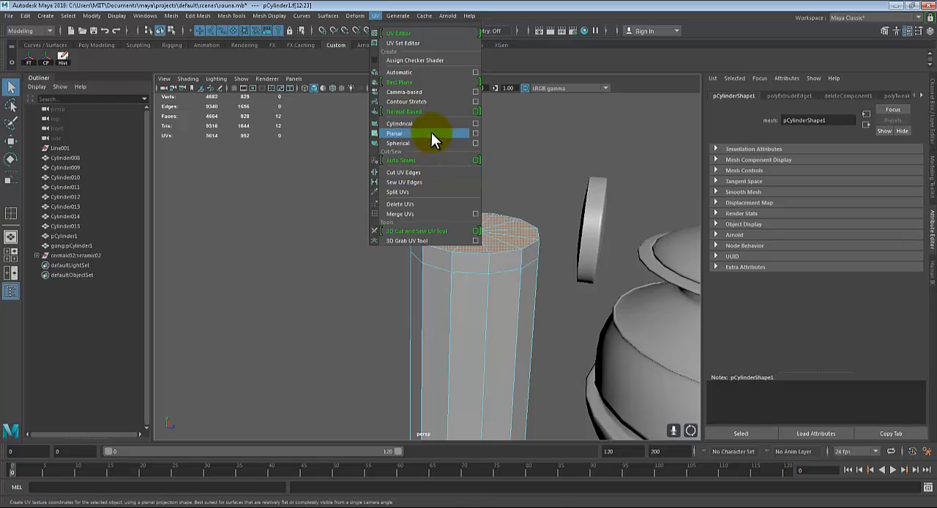
pyautogui.click(475, 134)
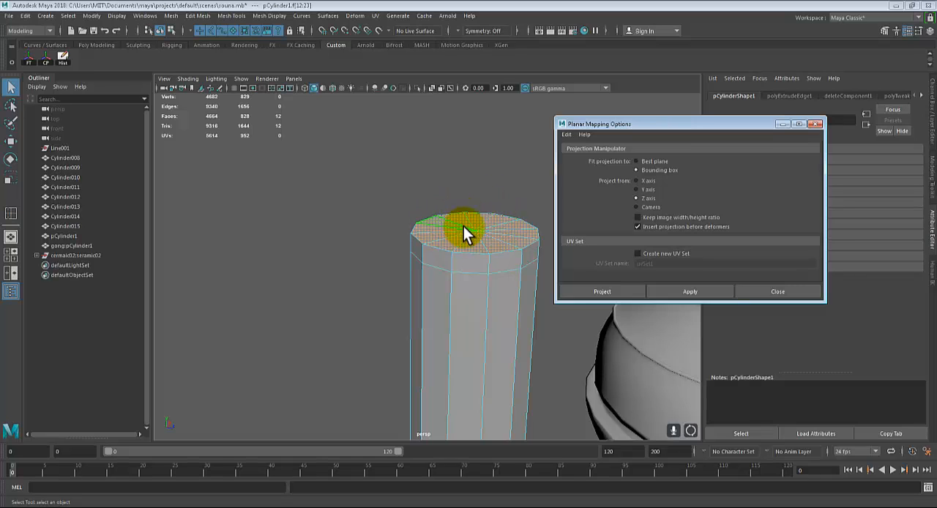
pyautogui.keyDown('alt'); pyautogui.moveTo(473, 214); pyautogui.dragTo(496, 235); pyautogui.keyUp('alt')
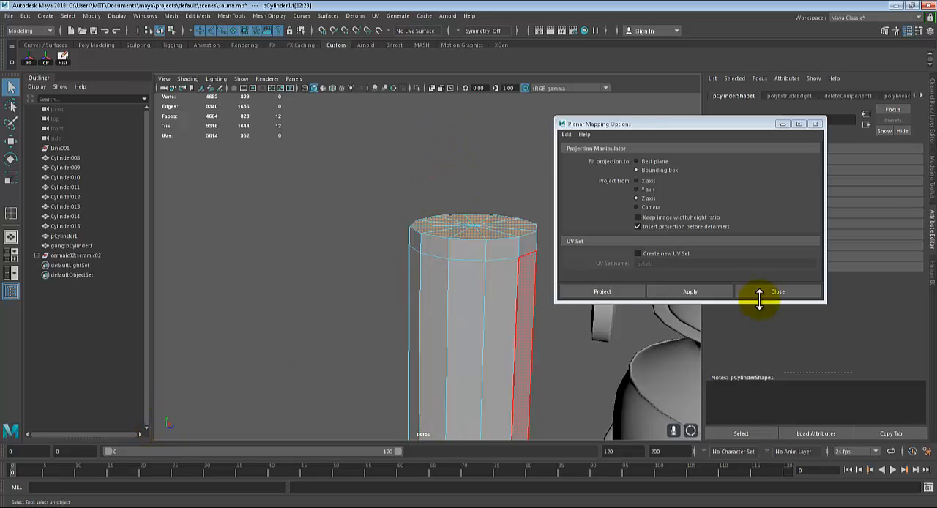
pyautogui.click(636, 188)
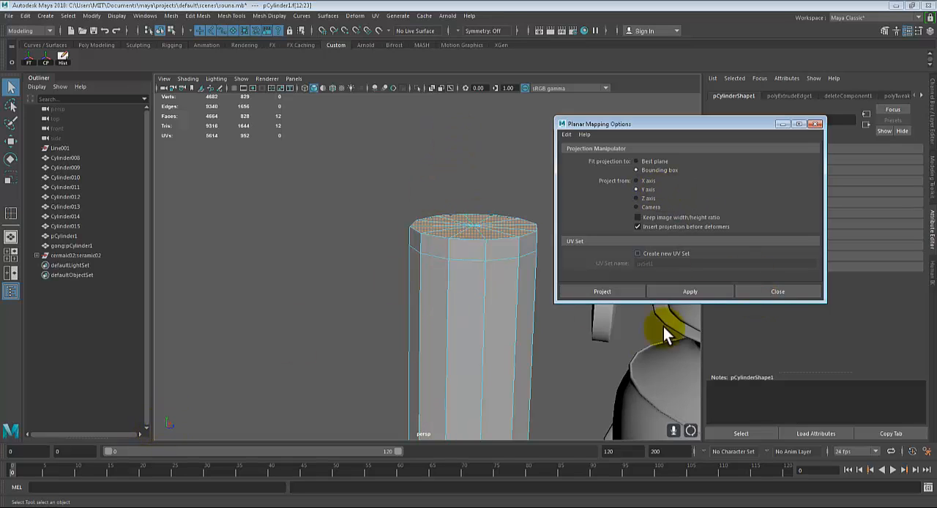
pyautogui.click(684, 291)
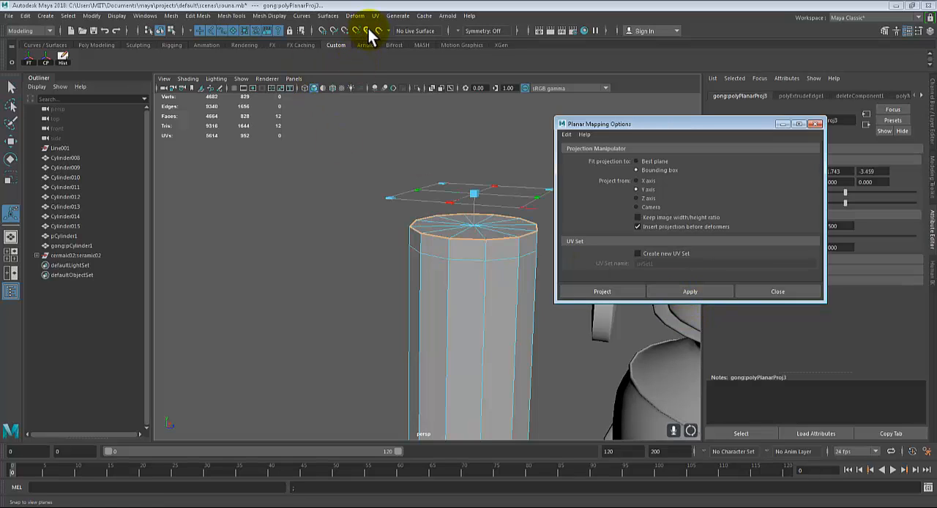
# Bring up the UV Editor and shift the cap's UV shell horizontally out of the 0-1 square, clear of the other shells
pyautogui.click(329, 16)
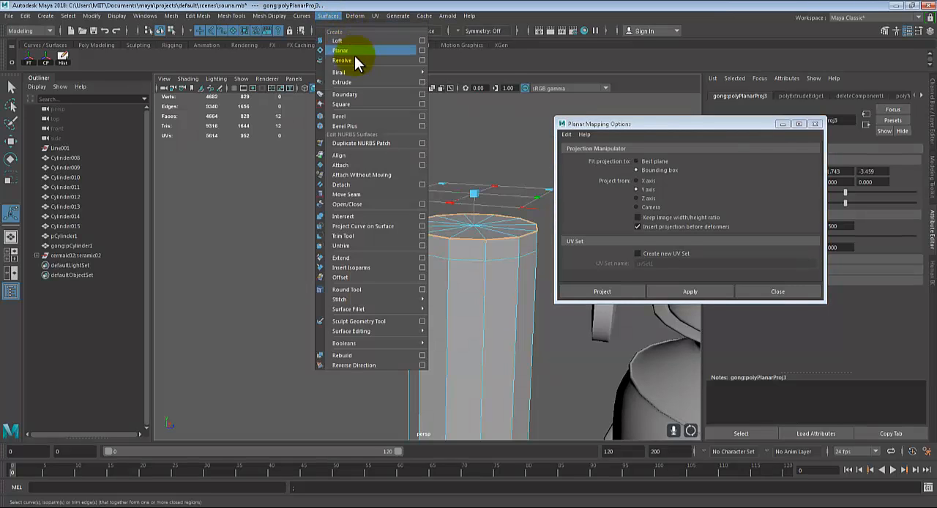
pyautogui.moveTo(374, 16)
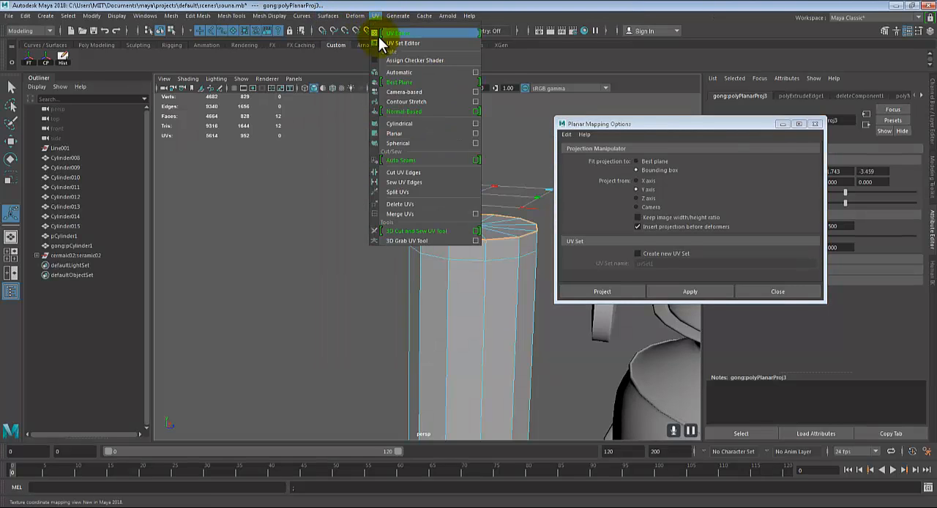
pyautogui.click(395, 33)
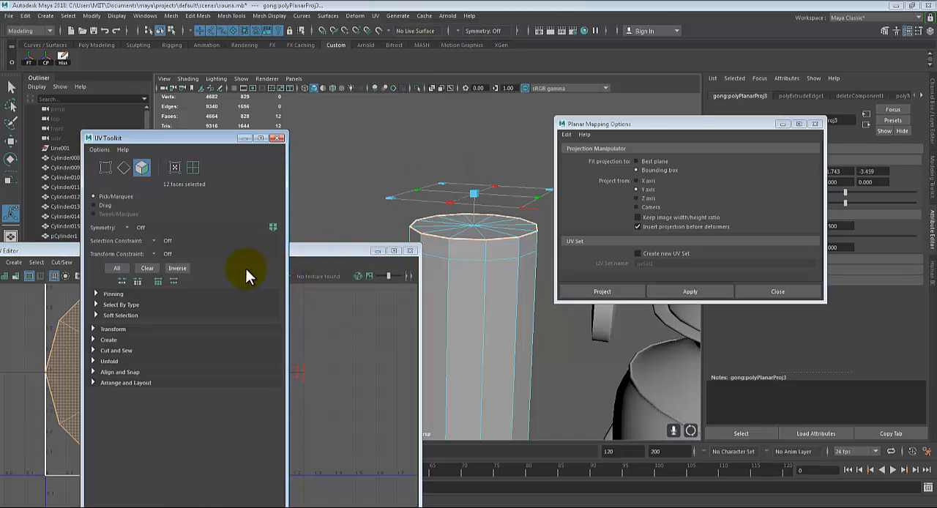
pyautogui.moveTo(214, 137); pyautogui.dragTo(733, 338)
pyautogui.scroll(-3, 237, 338)
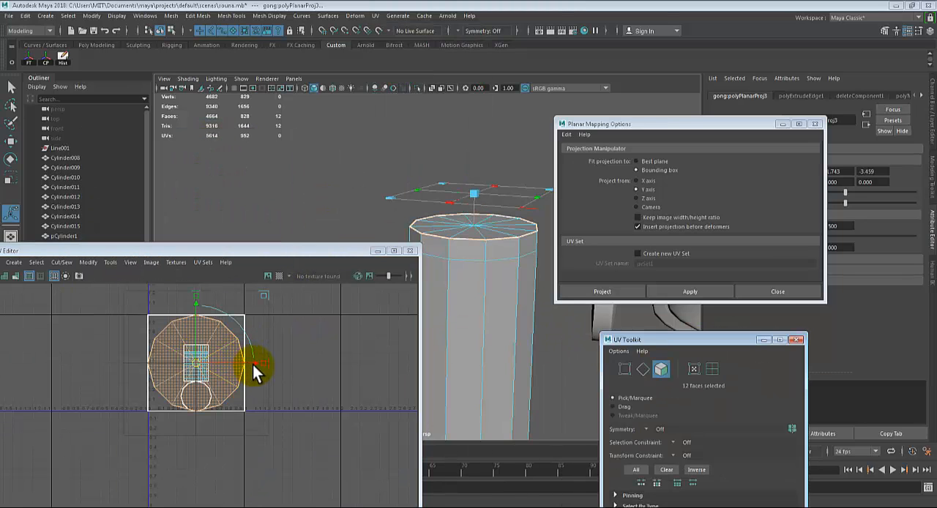
pyautogui.moveTo(254, 364); pyautogui.dragTo(405, 373)
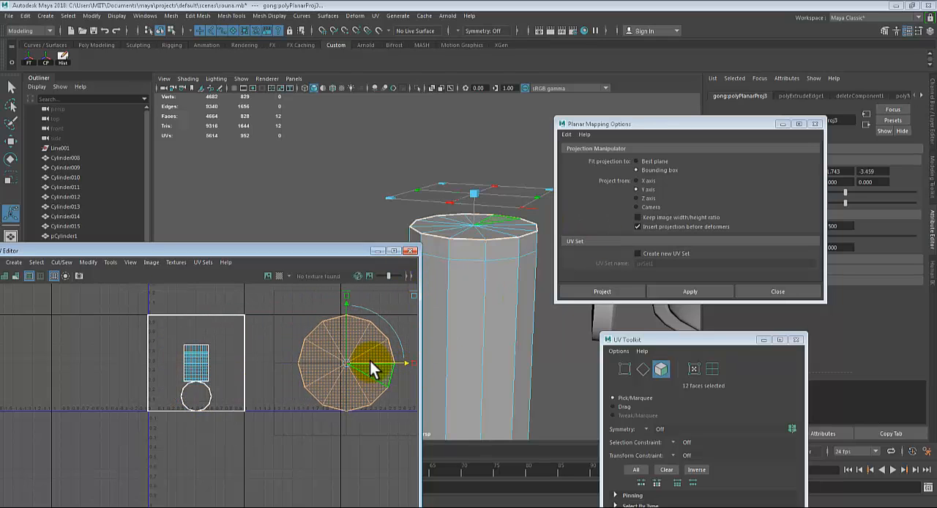
# Select the two outermost face loops at the horn's bell end: the thin rim ring and the wide ring inside it
pyautogui.scroll(5, 477, 302)
pyautogui.keyDown('alt'); pyautogui.moveTo(477, 299); pyautogui.dragTo(514, 161, button='middle'); pyautogui.keyUp('alt')
pyautogui.keyDown('alt'); pyautogui.moveTo(492, 277); pyautogui.dragTo(510, 165, button='middle'); pyautogui.keyUp('alt')
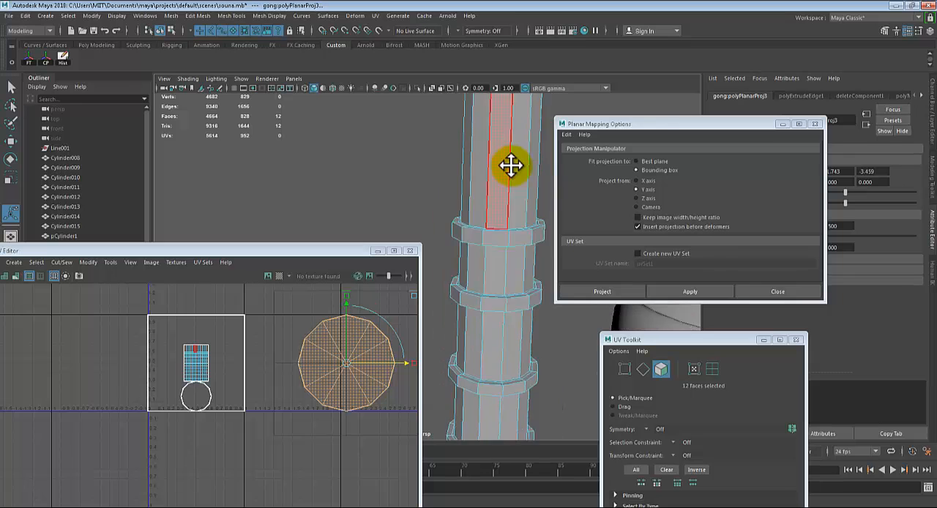
pyautogui.moveTo(511, 166)
pyautogui.keyDown('alt'); pyautogui.mouseDown()
pyautogui.moveTo(456, 274)
pyautogui.moveTo(456, 243)
pyautogui.moveTo(495, 262)
pyautogui.mouseUp(); pyautogui.keyUp('alt')
pyautogui.scroll(-4, 496, 293)
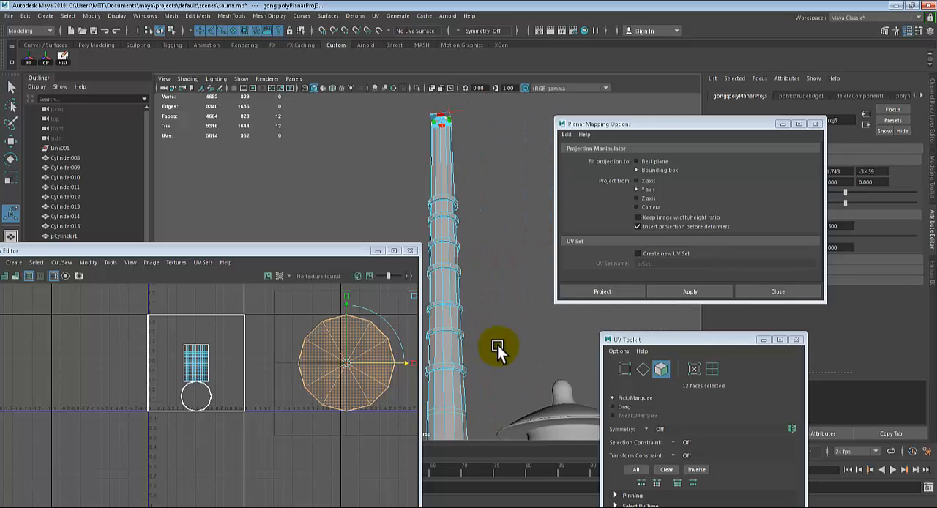
pyautogui.keyDown('alt'); pyautogui.moveTo(495, 388); pyautogui.dragTo(536, 202, button='middle'); pyautogui.keyUp('alt')
pyautogui.keyDown('alt'); pyautogui.moveTo(536, 201); pyautogui.dragTo(488, 261); pyautogui.keyUp('alt')
pyautogui.keyDown('alt'); pyautogui.moveTo(488, 261); pyautogui.dragTo(575, 288, button='right'); pyautogui.keyUp('alt')
pyautogui.moveTo(489, 187)
pyautogui.keyDown('alt'); pyautogui.mouseDown(button='middle')
pyautogui.moveTo(449, 238)
pyautogui.moveTo(502, 219)
pyautogui.moveTo(479, 174)
pyautogui.mouseUp(button='middle'); pyautogui.keyUp('alt')
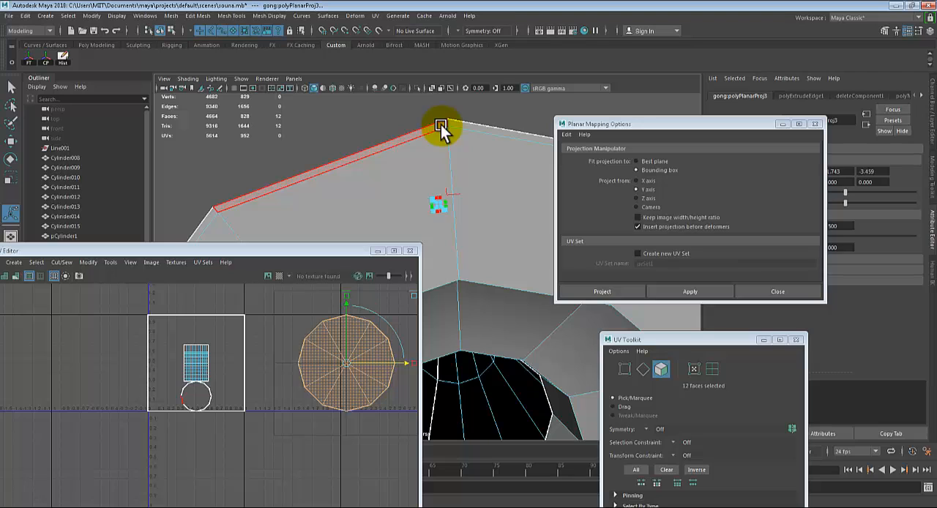
pyautogui.click(441, 124)
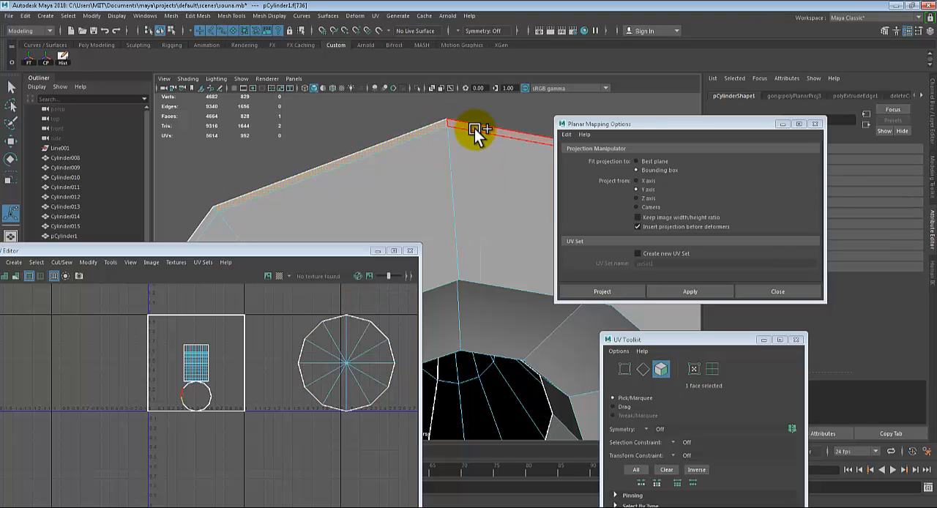
pyautogui.doubleClick(425, 183)
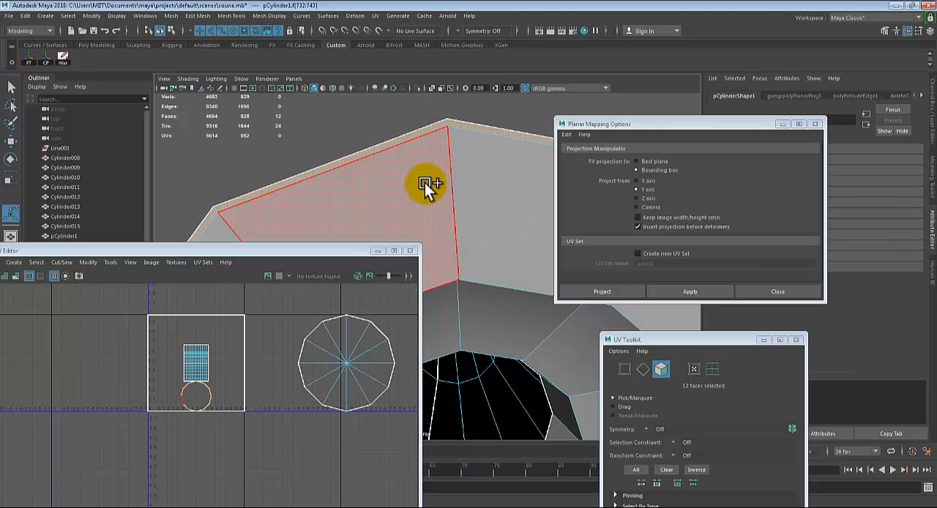
pyautogui.keyDown('shift'); pyautogui.click(425, 183); pyautogui.keyUp('shift')
pyautogui.keyDown('shift'); pyautogui.doubleClick(479, 179); pyautogui.keyUp('shift')
pyautogui.scroll(-5, 477, 210)
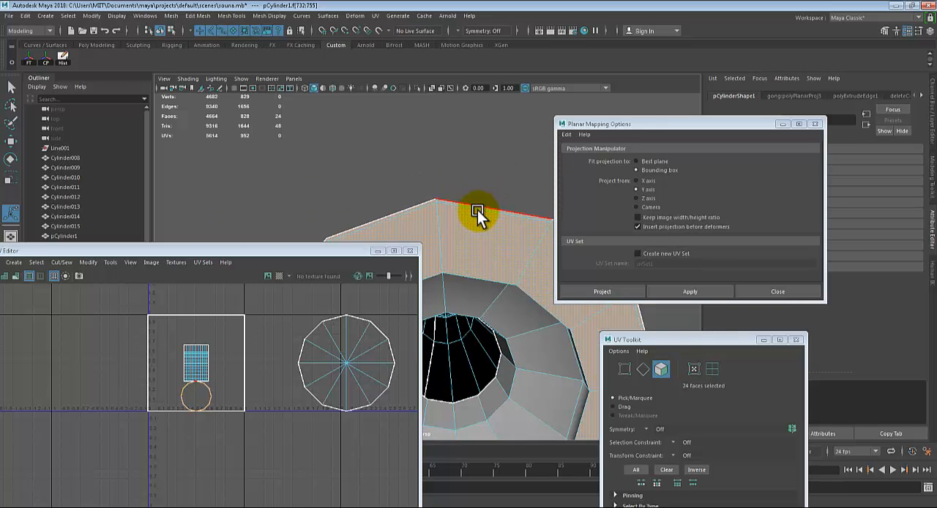
# Add the next two face loops inside the bell's wide ring to the selection
pyautogui.moveTo(478, 210)
pyautogui.keyDown('alt'); pyautogui.mouseDown()
pyautogui.moveTo(500, 198)
pyautogui.moveTo(503, 146)
pyautogui.moveTo(478, 260)
pyautogui.moveTo(483, 218)
pyautogui.mouseUp(); pyautogui.keyUp('alt')
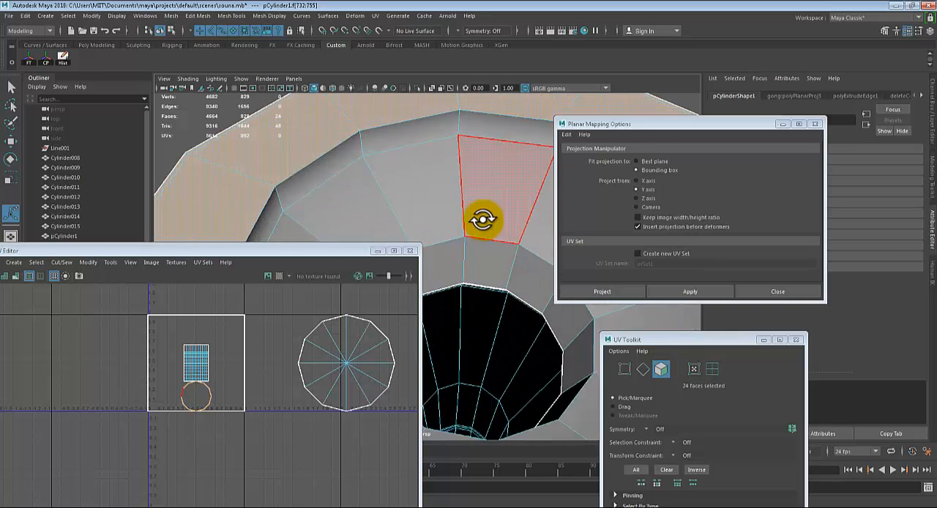
pyautogui.keyDown('alt'); pyautogui.moveTo(483, 218); pyautogui.dragTo(469, 295, button='middle'); pyautogui.keyUp('alt')
pyautogui.keyDown('alt'); pyautogui.moveTo(468, 295); pyautogui.dragTo(502, 261, button='right'); pyautogui.keyUp('alt')
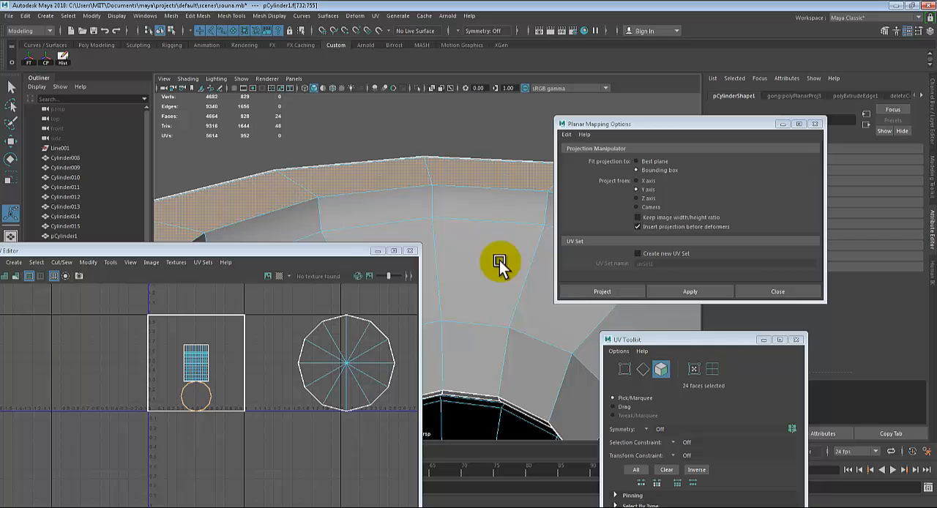
pyautogui.keyDown('shift'); pyautogui.click(470, 204); pyautogui.keyUp('shift')
pyautogui.keyDown('shift'); pyautogui.doubleClick(410, 199); pyautogui.keyUp('shift')
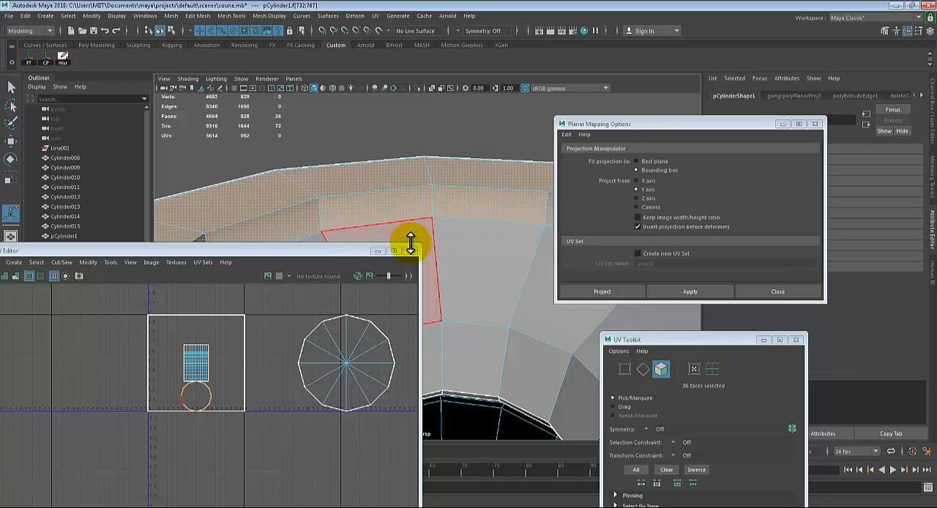
pyautogui.keyDown('shift'); pyautogui.doubleClick(487, 245); pyautogui.keyUp('shift')
# Extend the selection with the two remaining face loops down to the edge of the bell's dark inner opening
pyautogui.keyDown('alt'); pyautogui.moveTo(508, 341); pyautogui.dragTo(516, 192, button='middle'); pyautogui.keyUp('alt')
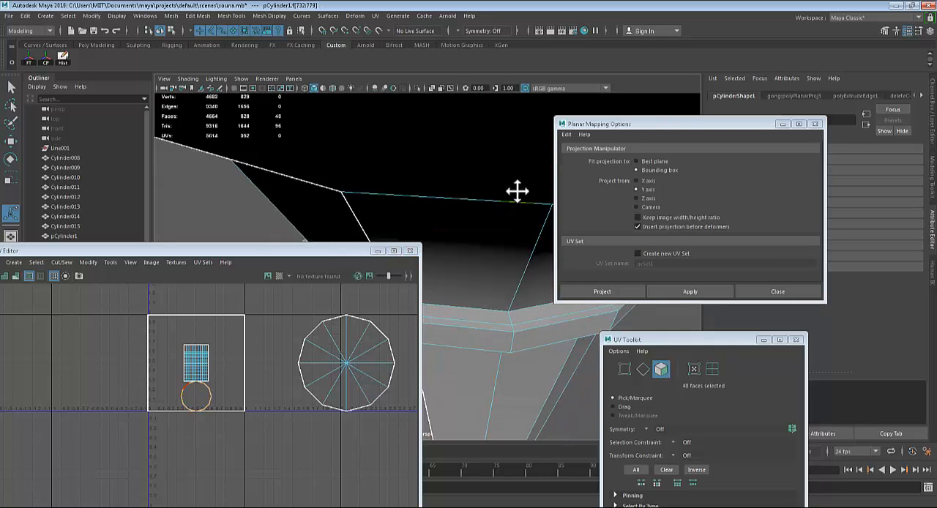
pyautogui.keyDown('alt'); pyautogui.moveTo(516, 192); pyautogui.dragTo(533, 297); pyautogui.keyUp('alt')
pyautogui.keyDown('shift'); pyautogui.click(440, 237); pyautogui.keyUp('shift')
pyautogui.keyDown('shift'); pyautogui.doubleClick(476, 237); pyautogui.keyUp('shift')
pyautogui.keyDown('alt'); pyautogui.moveTo(533, 296); pyautogui.dragTo(552, 316, button='right'); pyautogui.keyUp('alt')
pyautogui.keyDown('shift'); pyautogui.click(497, 261); pyautogui.keyUp('shift')
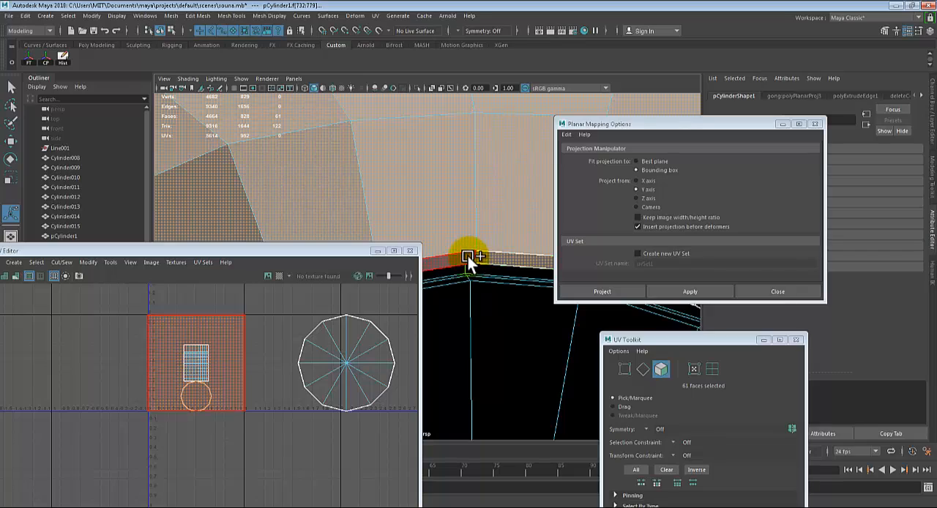
pyautogui.keyDown('shift'); pyautogui.doubleClick(467, 257); pyautogui.keyUp('shift')
pyautogui.keyDown('alt'); pyautogui.moveTo(468, 256); pyautogui.dragTo(520, 262); pyautogui.keyUp('alt')
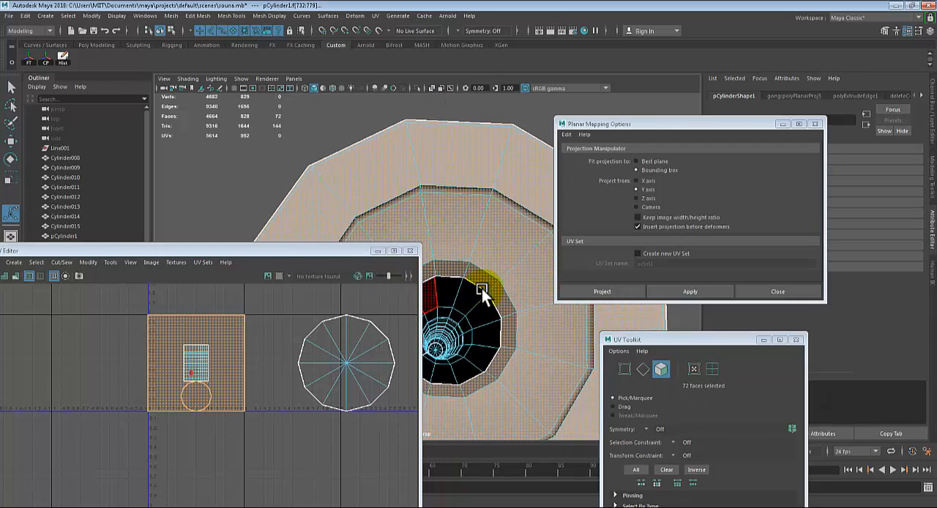
# Apply a planar UV projection along the Y axis to the selected faces of the bell's underside
pyautogui.keyDown('alt'); pyautogui.moveTo(481, 289); pyautogui.dragTo(530, 154); pyautogui.keyUp('alt')
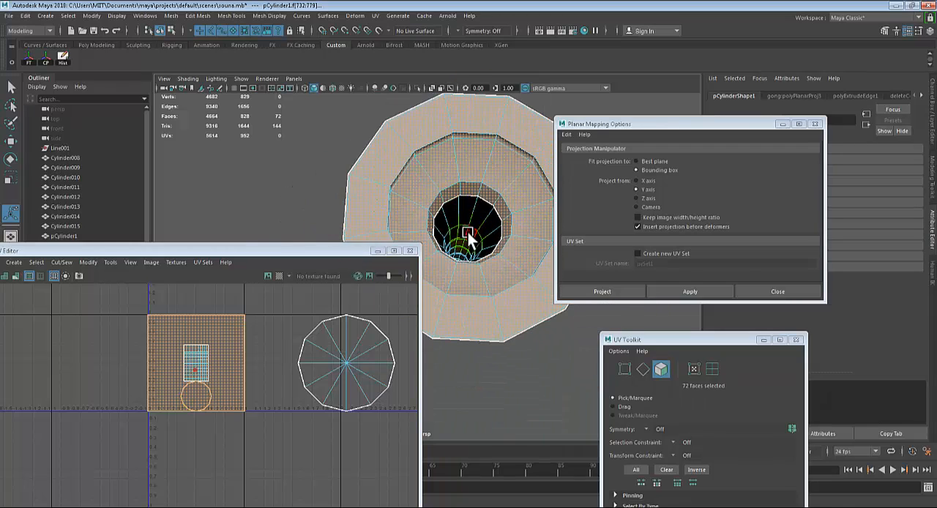
pyautogui.keyDown('alt'); pyautogui.moveTo(468, 238); pyautogui.dragTo(489, 226); pyautogui.keyUp('alt')
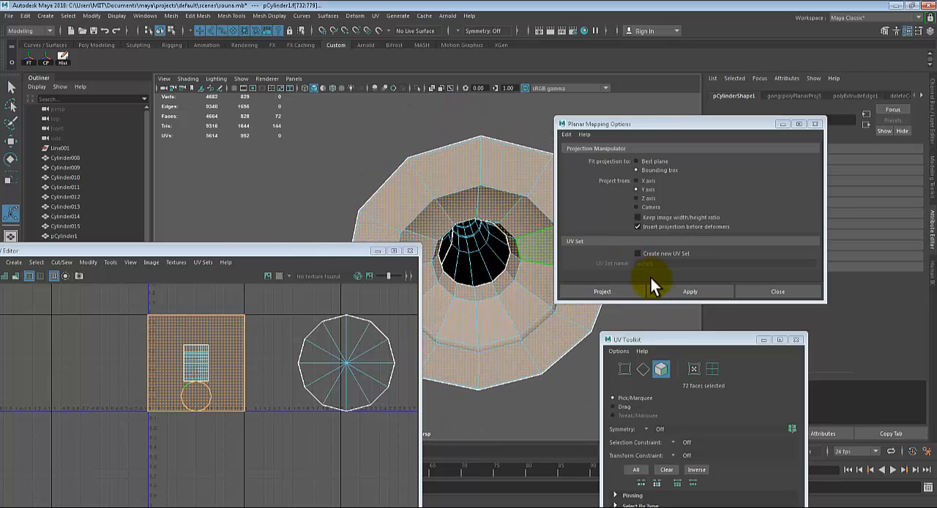
pyautogui.click(686, 291)
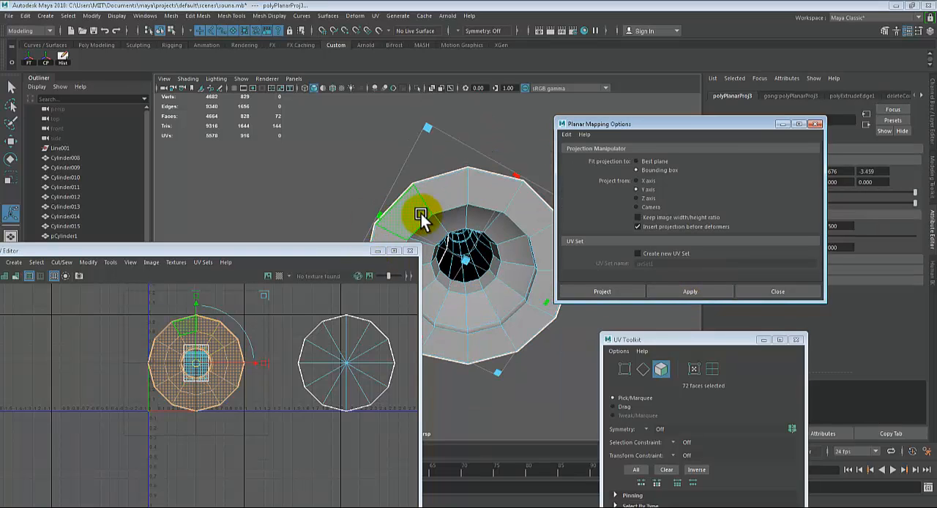
pyautogui.keyDown('alt'); pyautogui.moveTo(421, 213); pyautogui.dragTo(307, 177, button='middle'); pyautogui.keyUp('alt')
pyautogui.scroll(-3, 307, 177)
pyautogui.keyDown('alt'); pyautogui.moveTo(396, 205); pyautogui.dragTo(397, 174, button='middle'); pyautogui.keyUp('alt')
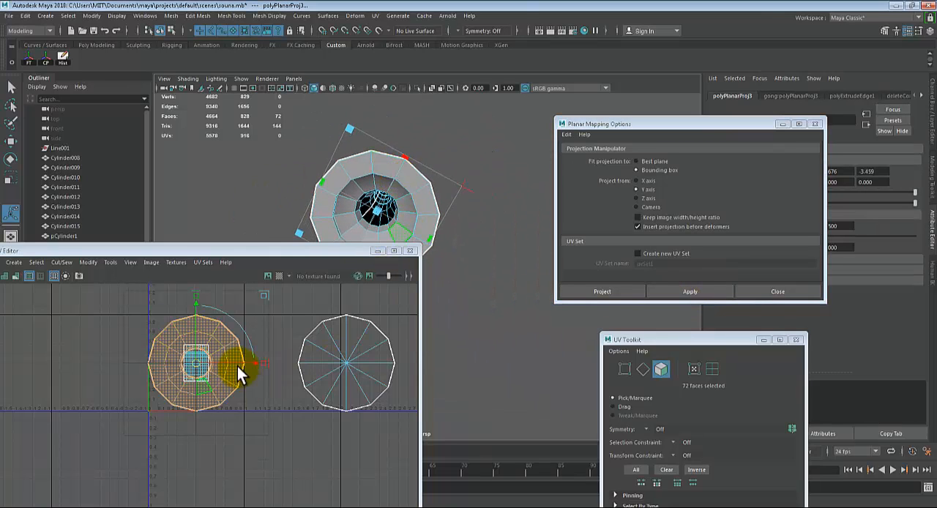
# Move the bell's ring-shaped UV shell out of the 0-1 square and line it up beside the cap's shell, without overlap
pyautogui.scroll(-2, 235, 368)
pyautogui.press('w')
pyautogui.moveTo(254, 363); pyautogui.dragTo(305, 366)
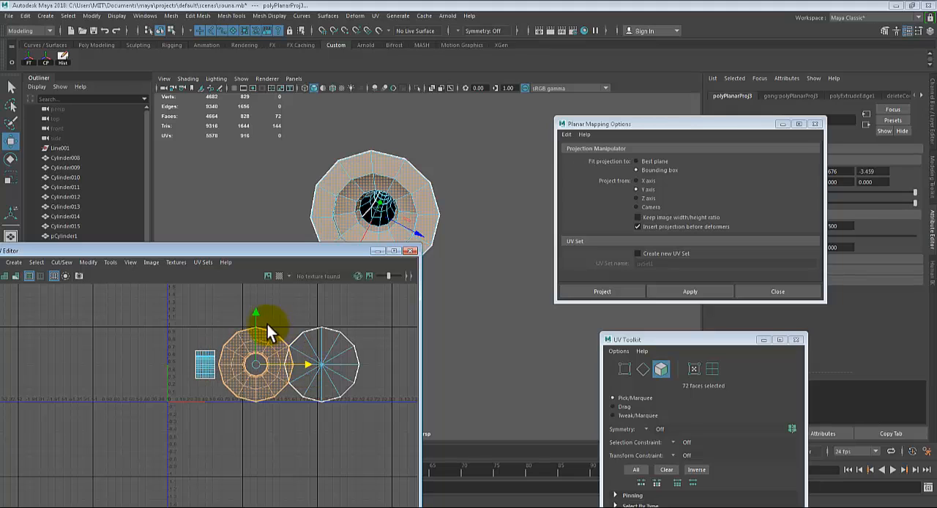
pyautogui.moveTo(268, 325); pyautogui.dragTo(365, 455)
pyautogui.keyDown('alt'); pyautogui.moveTo(345, 434); pyautogui.dragTo(268, 415, button='middle'); pyautogui.keyUp('alt')
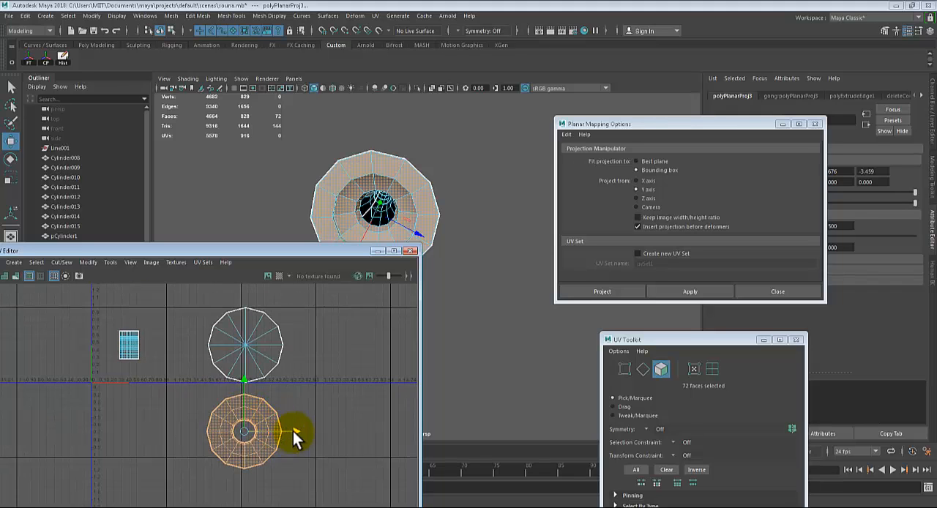
pyautogui.moveTo(303, 426); pyautogui.dragTo(399, 422)
pyautogui.hotkey('ctrl', 'z')
pyautogui.moveTo(289, 428); pyautogui.dragTo(371, 432)
pyautogui.moveTo(326, 380); pyautogui.dragTo(344, 296)
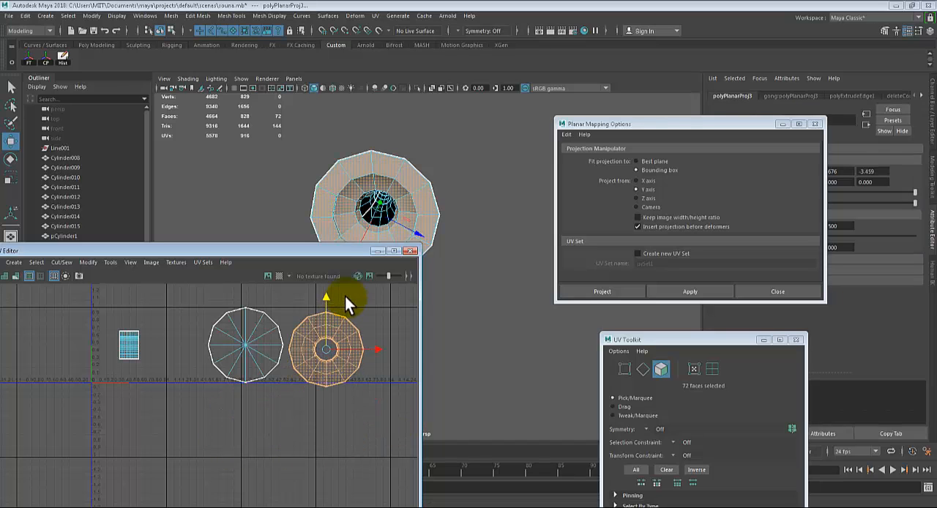
pyautogui.moveTo(374, 345); pyautogui.dragTo(376, 346)
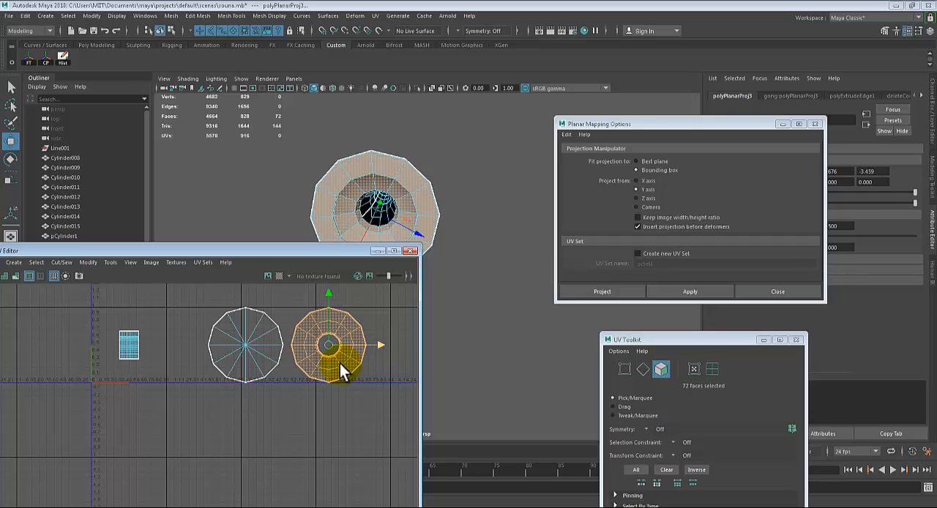
# Select all faces of the horn's remaining rectangular UV shell and move the UV Editor window fully into view
pyautogui.keyDown('alt'); pyautogui.moveTo(199, 417); pyautogui.dragTo(318, 401, button='middle'); pyautogui.keyUp('alt')
pyautogui.moveTo(236, 320); pyautogui.dragTo(289, 382)
pyautogui.scroll(2, 285, 380)
pyautogui.keyDown('alt'); pyautogui.moveTo(276, 346); pyautogui.dragTo(301, 390, button='middle'); pyautogui.keyUp('alt')
pyautogui.keyDown('alt'); pyautogui.moveTo(389, 188); pyautogui.dragTo(425, 213); pyautogui.keyUp('alt')
pyautogui.keyDown('alt'); pyautogui.moveTo(424, 213); pyautogui.dragTo(487, 250, button='middle'); pyautogui.keyUp('alt')
pyautogui.keyDown('alt'); pyautogui.moveTo(486, 250); pyautogui.dragTo(397, 201); pyautogui.keyUp('alt')
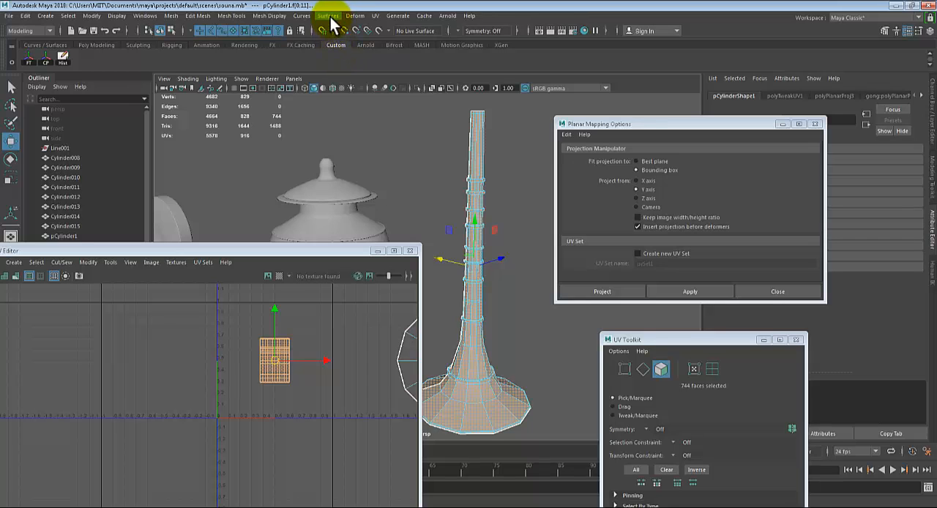
pyautogui.moveTo(271, 249); pyautogui.dragTo(480, 236)
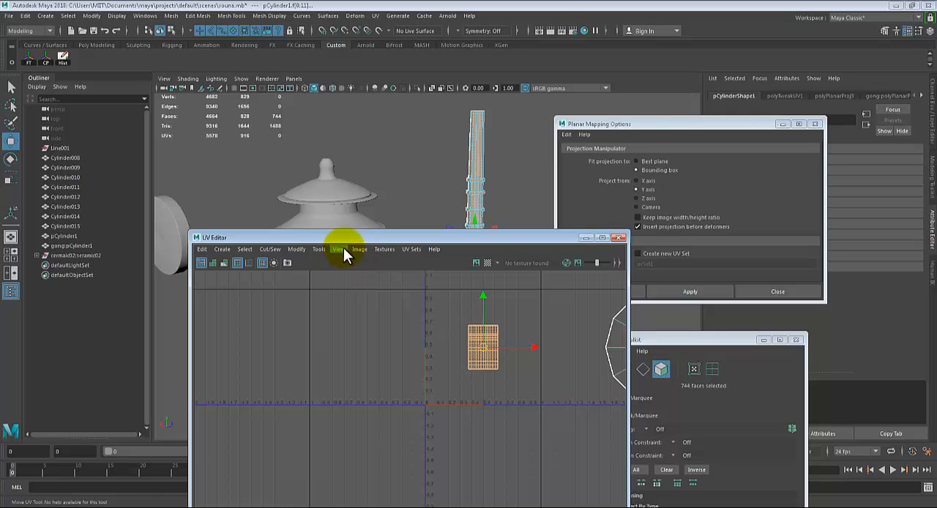
pyautogui.click(338, 249)
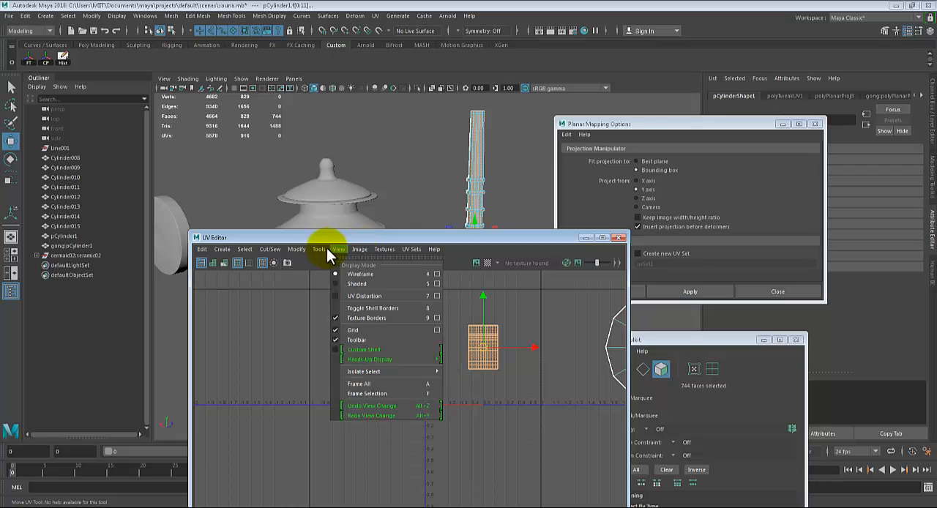
# Unfold the selected rectangular UV shell of the horn's body and move the UV Editor window away from the horn
pyautogui.moveTo(301, 249)
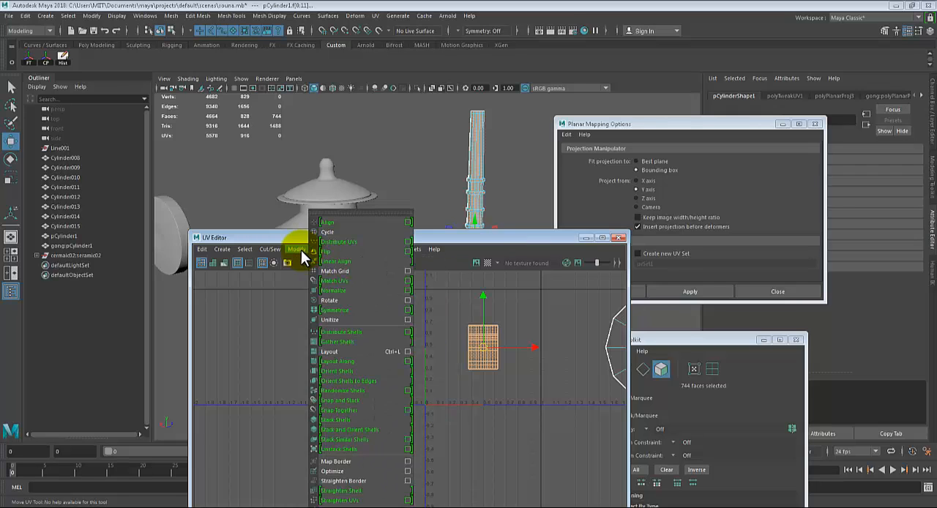
pyautogui.click(360, 505)
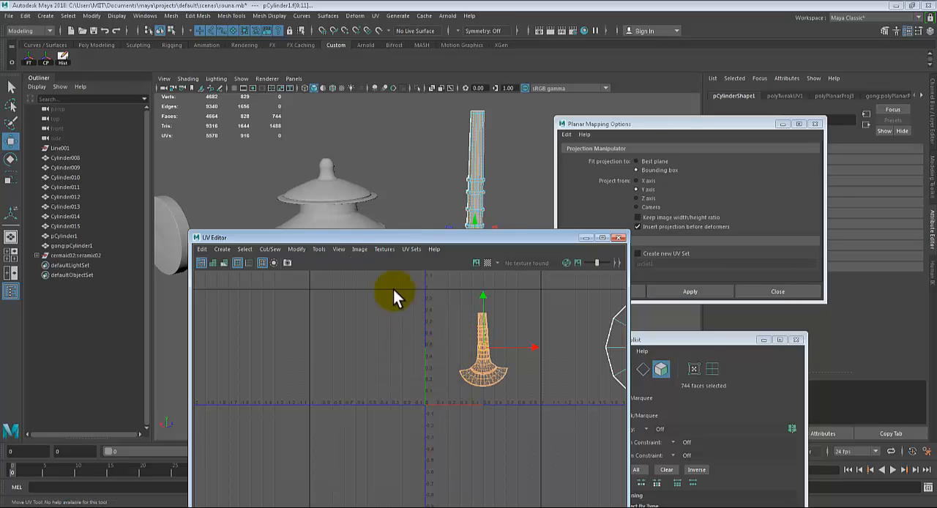
pyautogui.click(296, 249)
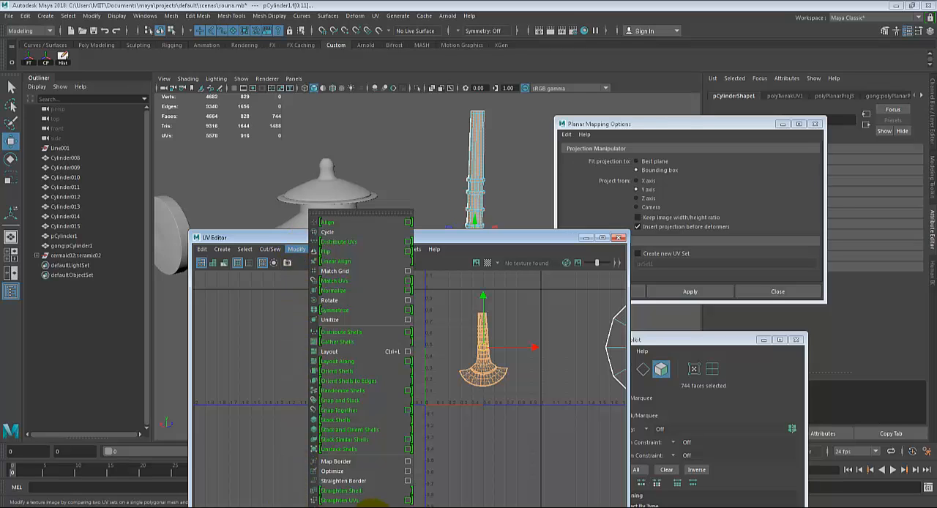
pyautogui.click(474, 344)
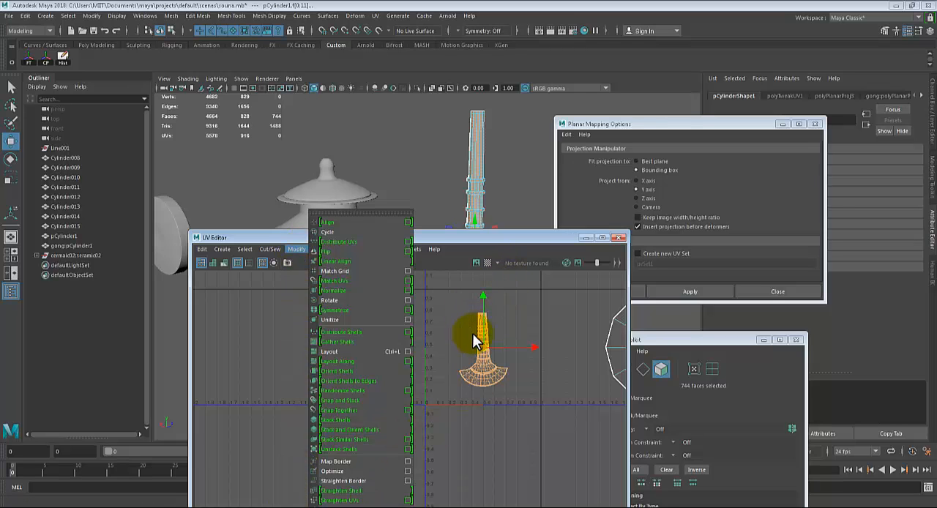
pyautogui.moveTo(468, 239); pyautogui.dragTo(220, 196)
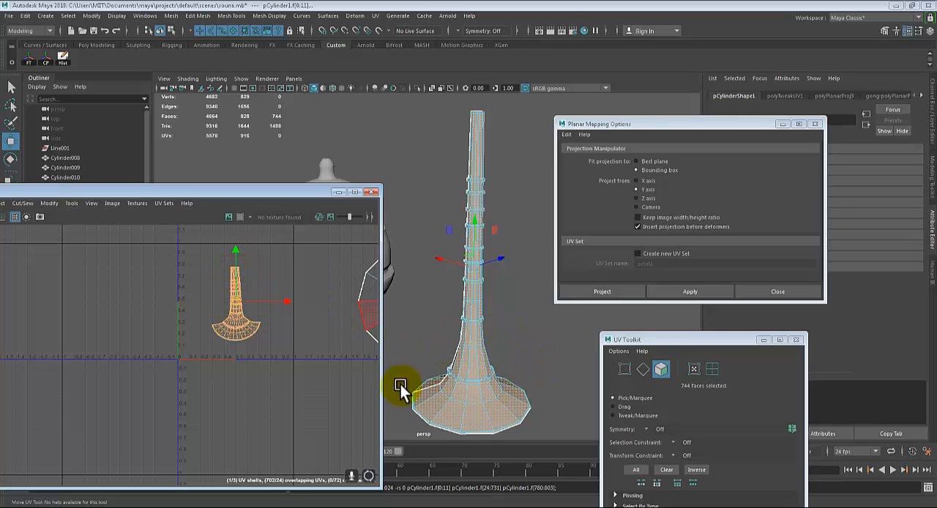
# Move the unfolded body shell down toward the lower edge of the 0-1 square
pyautogui.scroll(5, 263, 338)
pyautogui.keyDown('alt'); pyautogui.moveTo(267, 330); pyautogui.dragTo(350, 392, button='middle'); pyautogui.keyUp('alt')
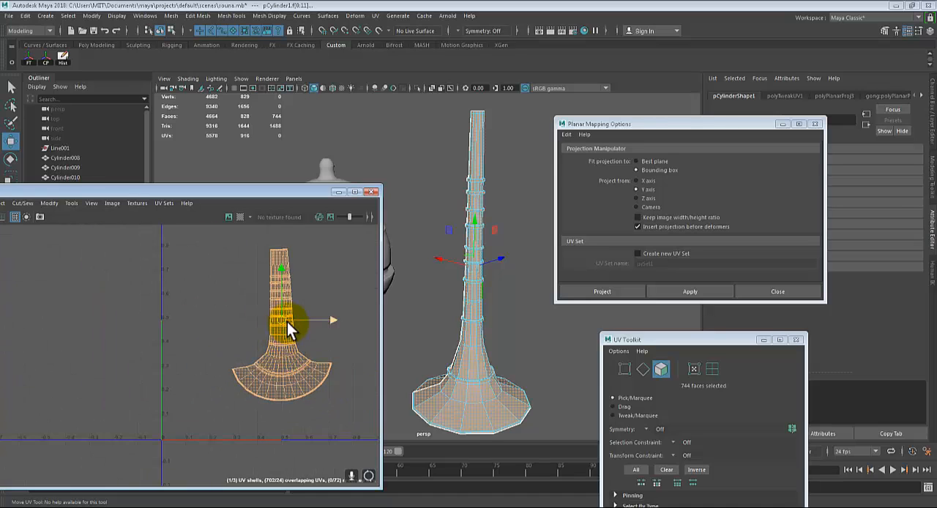
pyautogui.press('e')
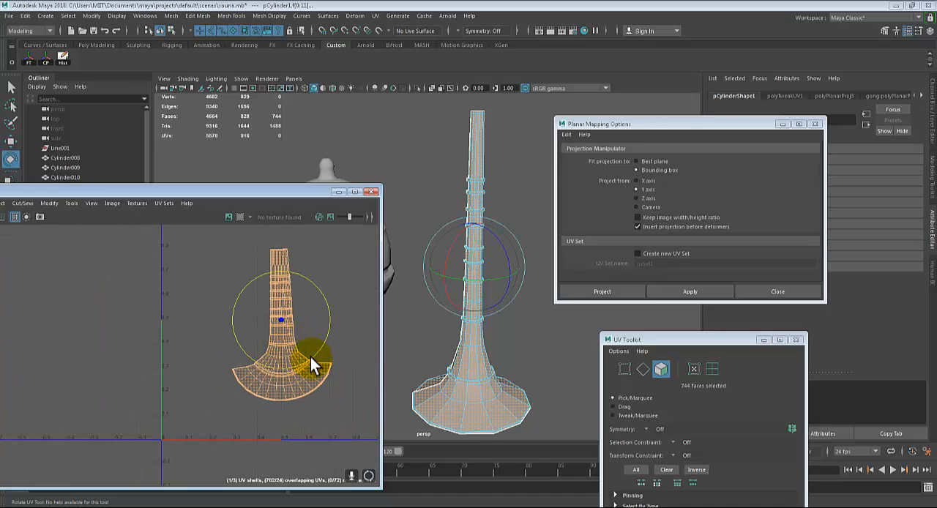
pyautogui.moveTo(310, 357); pyautogui.dragTo(309, 358)
pyautogui.scroll(-3, 305, 351)
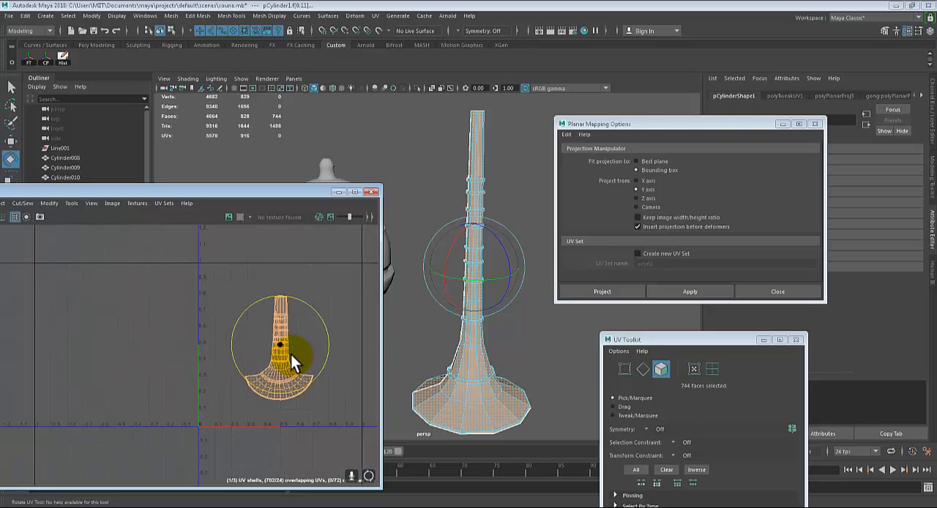
pyautogui.press('w')
pyautogui.moveTo(283, 291); pyautogui.dragTo(287, 312)
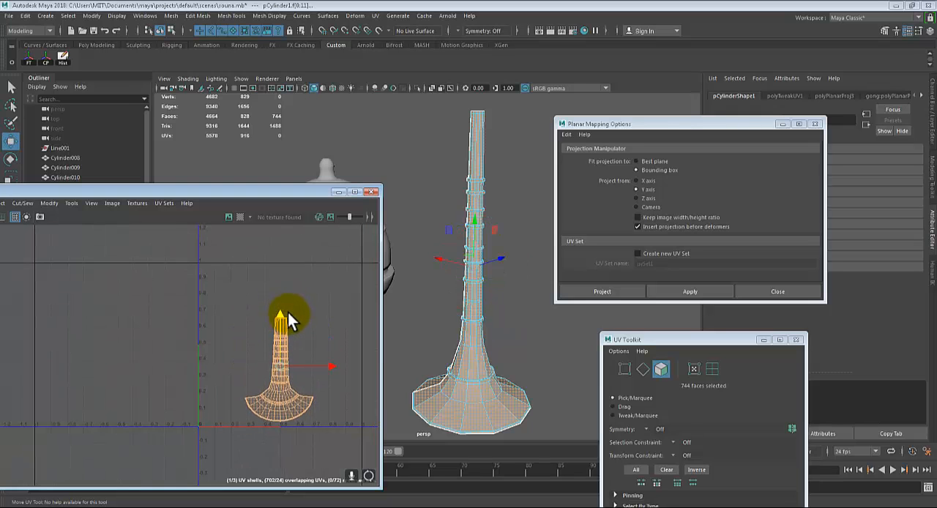
# Try to scale the cap's and the bell's circular UV shells together with their faces selected
pyautogui.scroll(-3, 289, 318)
pyautogui.keyDown('alt'); pyautogui.moveTo(273, 316); pyautogui.dragTo(256, 299, button='middle'); pyautogui.keyUp('alt')
pyautogui.scroll(-5, 209, 313)
pyautogui.moveTo(218, 274); pyautogui.dragTo(349, 371)
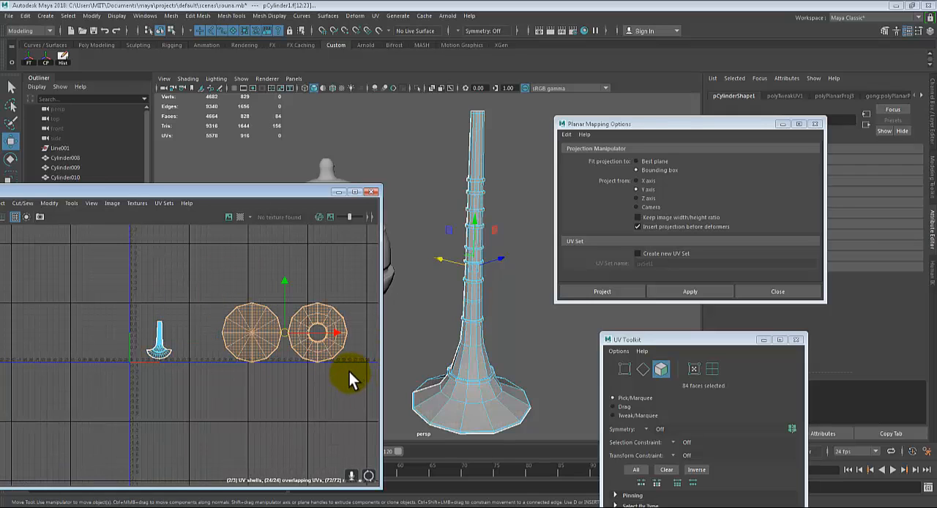
pyautogui.press('r')
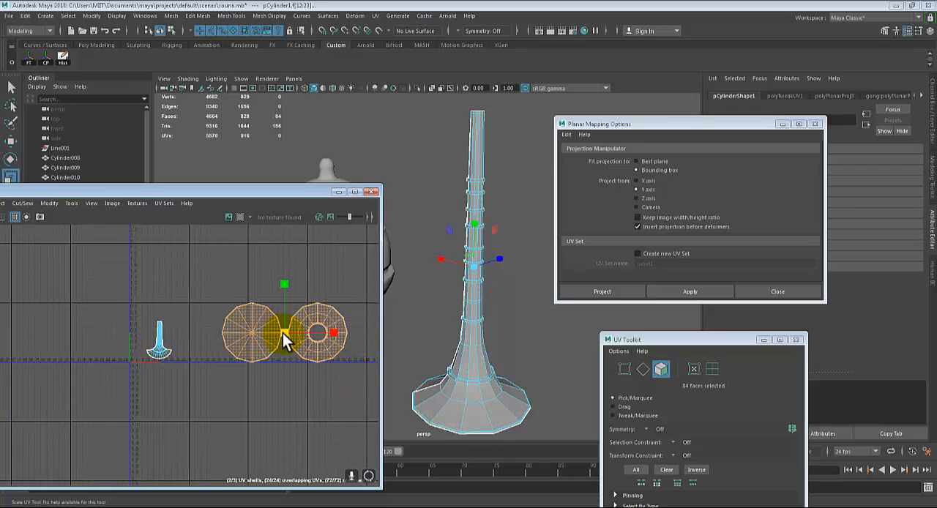
pyautogui.moveTo(217, 276); pyautogui.dragTo(359, 378)
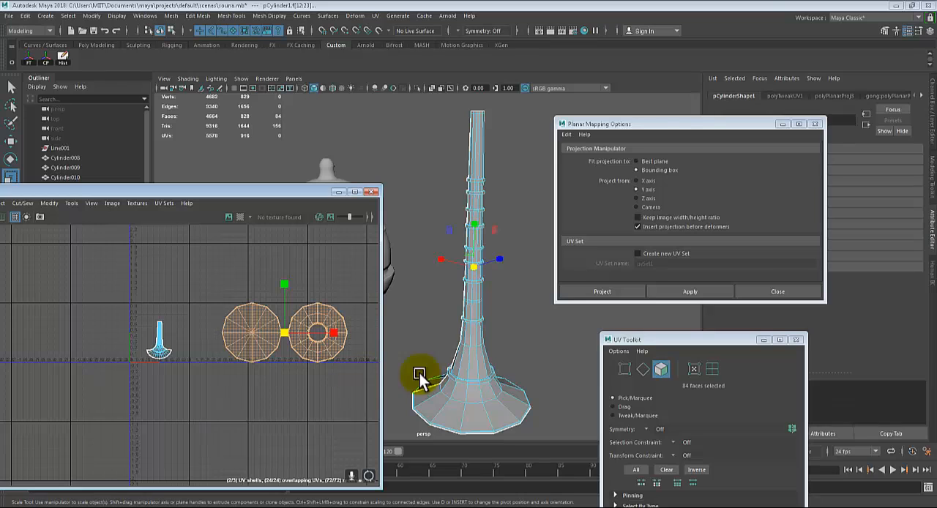
# Select the UVs of both circular shells, scale them down and move them into the 0-1 square
pyautogui.click(694, 369)
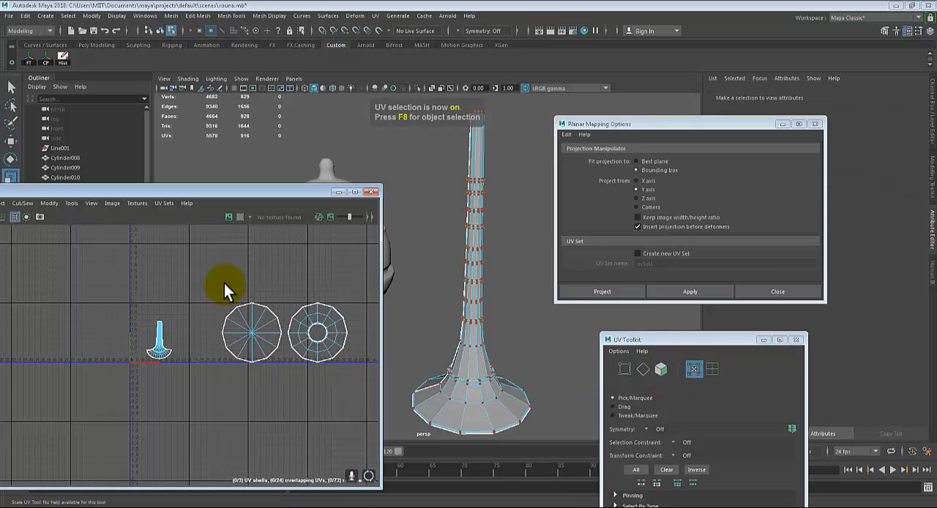
pyautogui.moveTo(199, 268); pyautogui.dragTo(256, 333)
pyautogui.press('w')
pyautogui.keyDown('shift'); pyautogui.moveTo(279, 335); pyautogui.dragTo(165, 295, button='middle'); pyautogui.keyUp('shift')
pyautogui.keyDown('alt'); pyautogui.moveTo(206, 348); pyautogui.dragTo(314, 335, button='middle'); pyautogui.keyUp('alt')
pyautogui.scroll(2, 276, 340)
pyautogui.scroll(5, 276, 340)
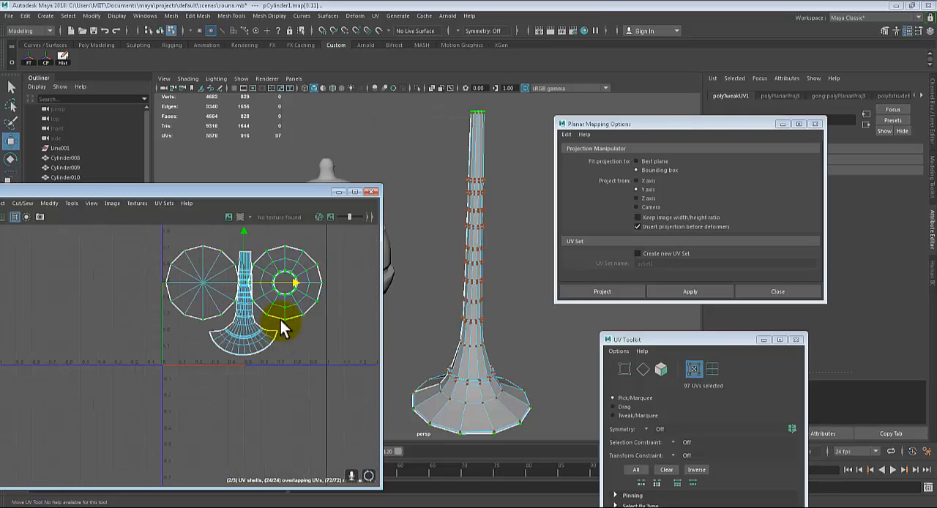
# Raise the two circular shells above the body shell and scale them down slightly within the 0-1 square
pyautogui.keyDown('alt'); pyautogui.moveTo(249, 298); pyautogui.dragTo(248, 273, button='middle'); pyautogui.keyUp('alt')
pyautogui.moveTo(249, 272); pyautogui.dragTo(256, 241)
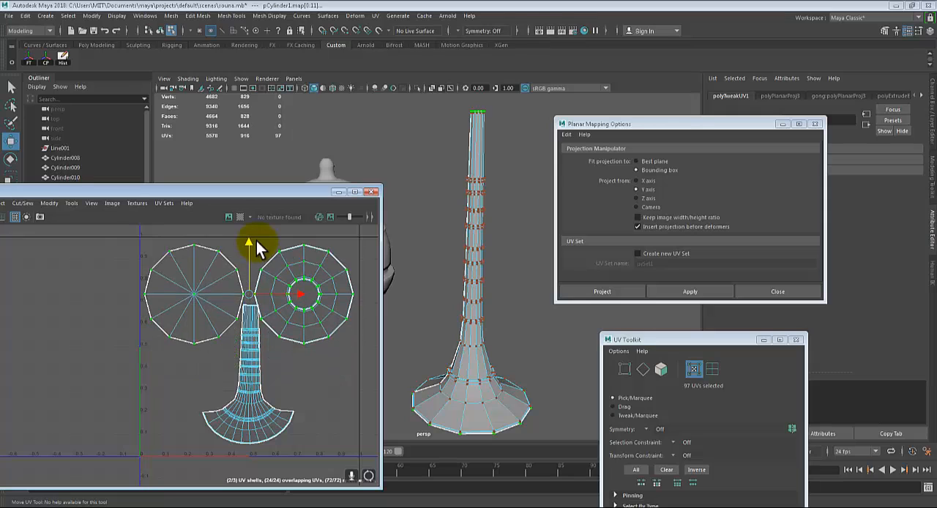
pyautogui.press('r')
pyautogui.moveTo(248, 304); pyautogui.dragTo(244, 297)
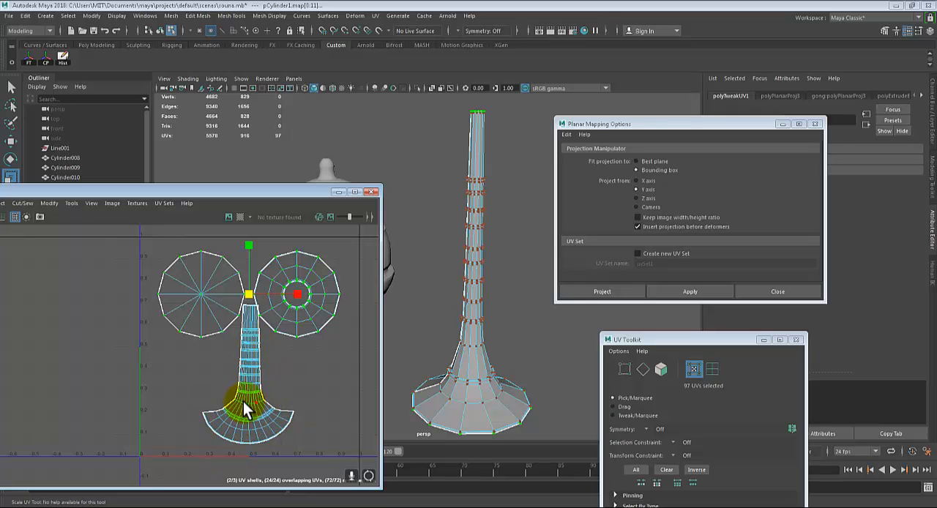
# Select the body's whole UV shell, lower it clear of the two circular shells and scale it down slightly
pyautogui.click(256, 388)
pyautogui.click(251, 383)
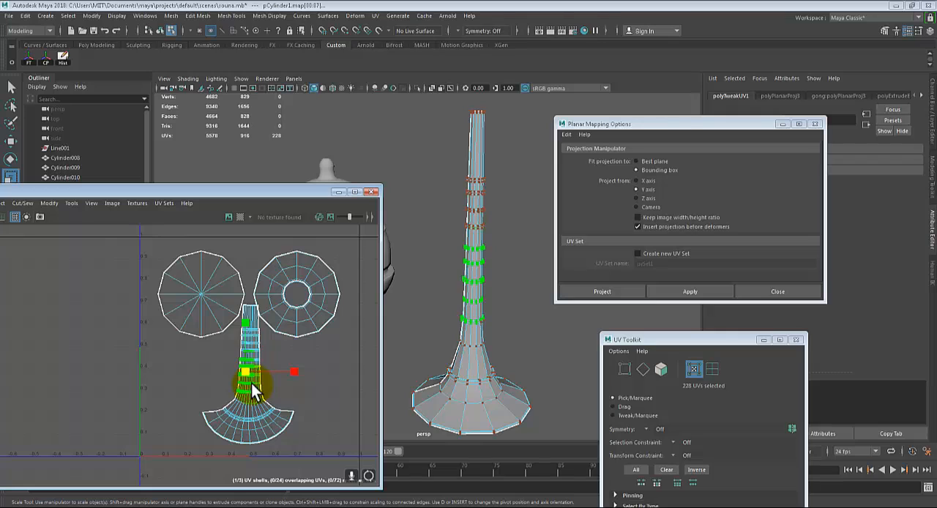
pyautogui.click(193, 382)
pyautogui.moveTo(228, 370); pyautogui.dragTo(253, 397)
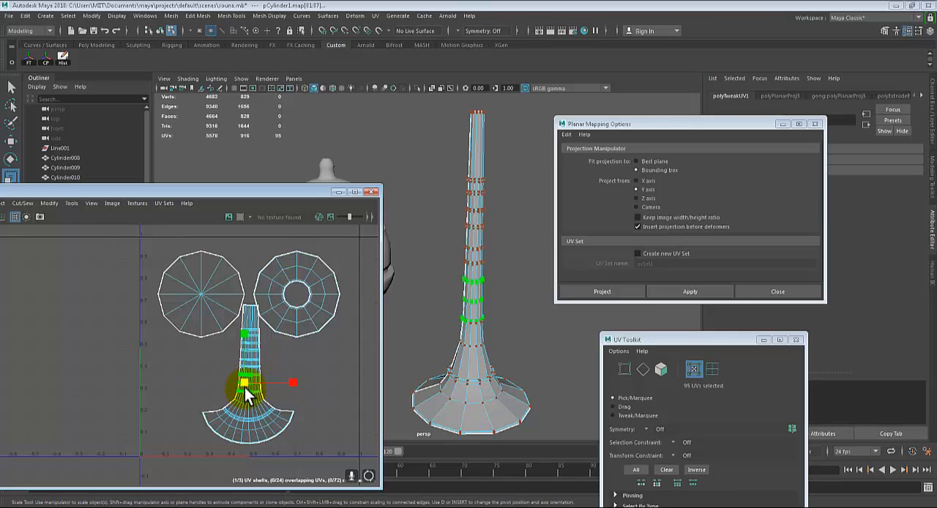
pyautogui.keyDown('ctrl'); pyautogui.moveTo(246, 382); pyautogui.dragTo(268, 375, button='right'); pyautogui.keyUp('ctrl')
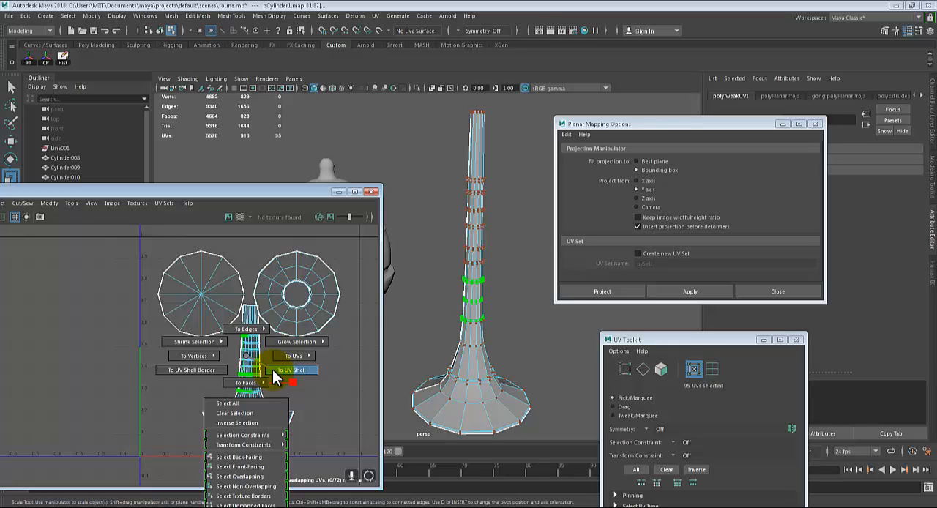
pyautogui.keyDown('ctrl'); pyautogui.moveTo(273, 369); pyautogui.dragTo(272, 368, button='right'); pyautogui.keyUp('ctrl')
pyautogui.press('w')
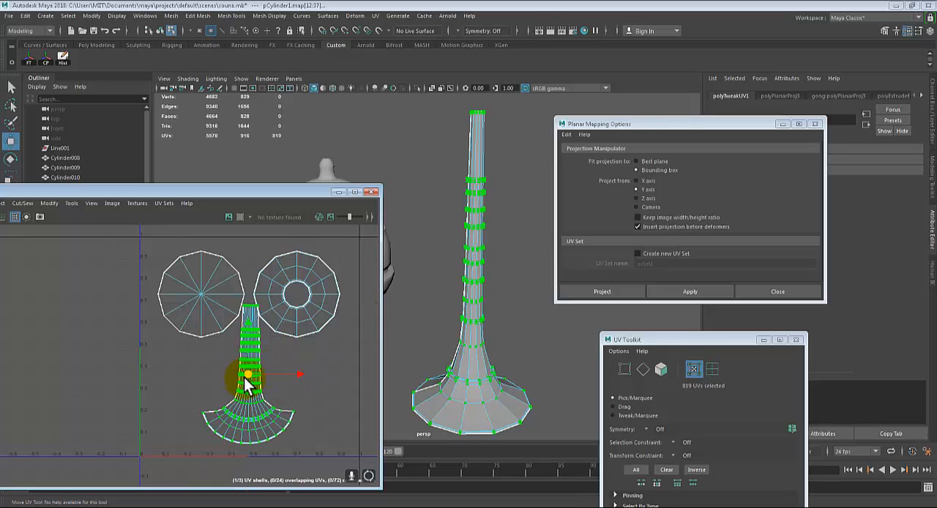
pyautogui.moveTo(249, 384); pyautogui.dragTo(242, 380)
pyautogui.press('r')
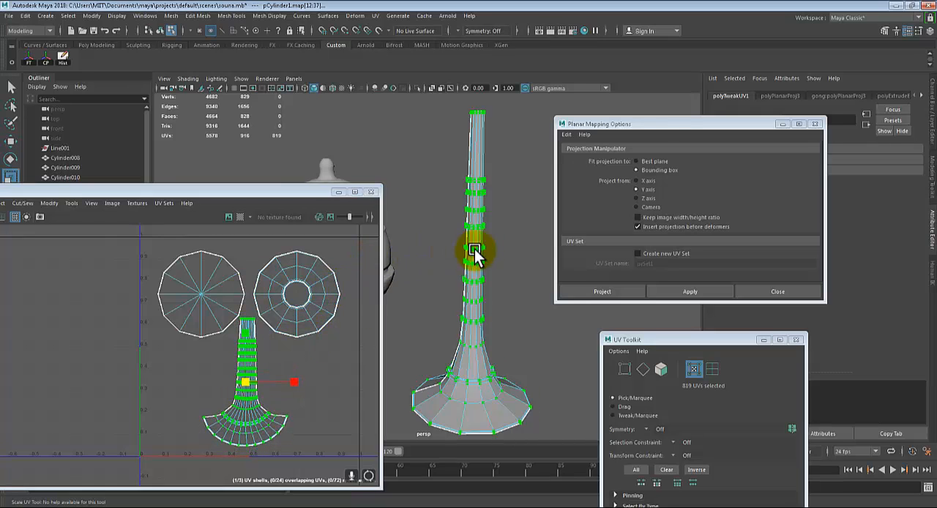
# Switch the horn back to object mode and assign a new Lambert material to it
pyautogui.press('q')
pyautogui.moveTo(493, 153); pyautogui.dragTo(487, 403, button='right')
pyautogui.click(398, 233)
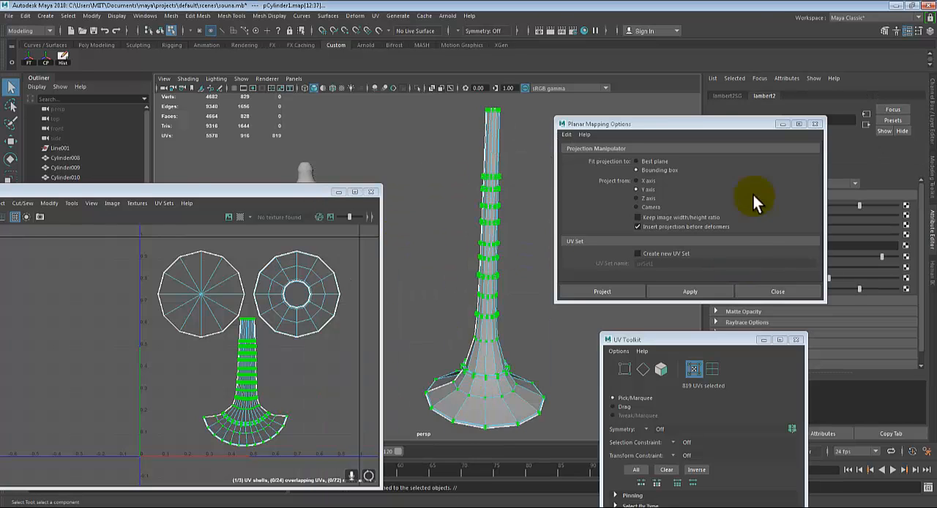
# Connect a File texture to the material's color and load the checker image 6270.png from the Desktop
pyautogui.click(906, 206)
pyautogui.click(396, 256)
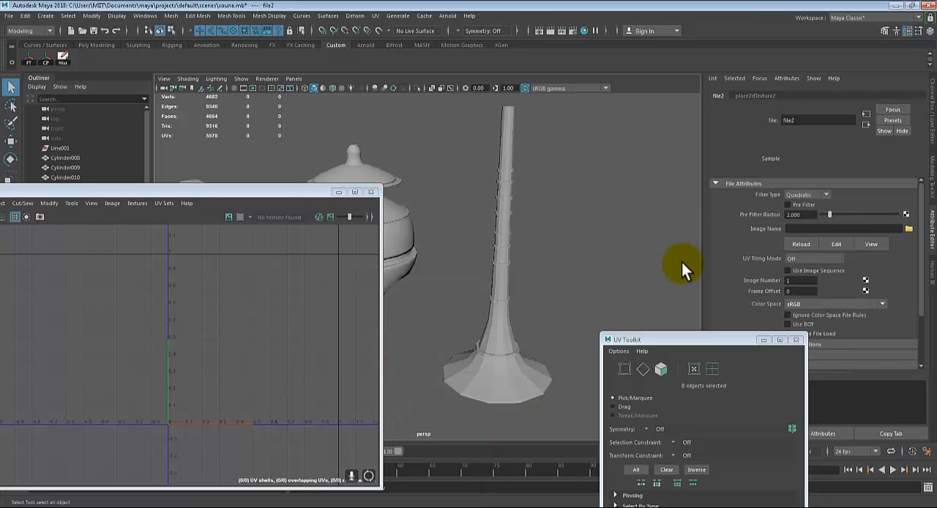
pyautogui.click(907, 230)
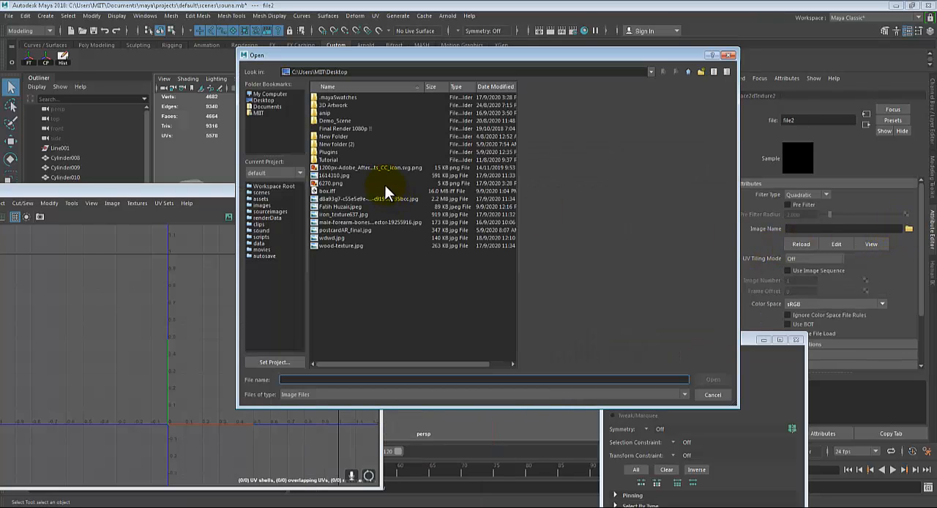
pyautogui.click(330, 183)
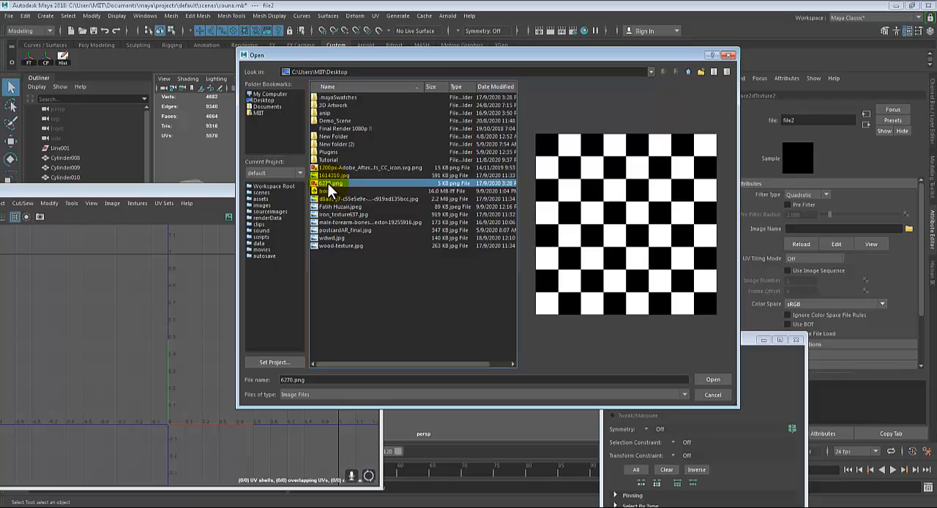
pyautogui.doubleClick(335, 184)
# Select the horn, turn on textured display and check the checker pattern around its body and bell
pyautogui.click(501, 228)
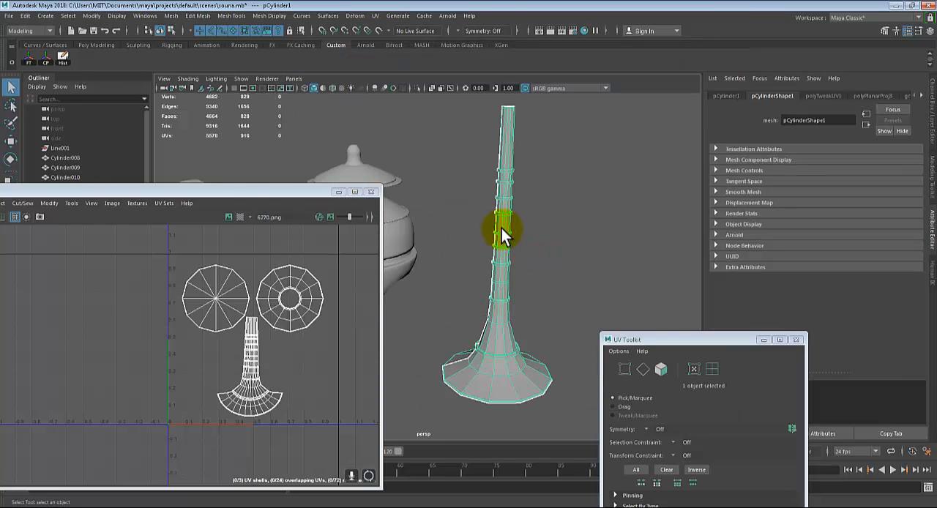
pyautogui.press('6')
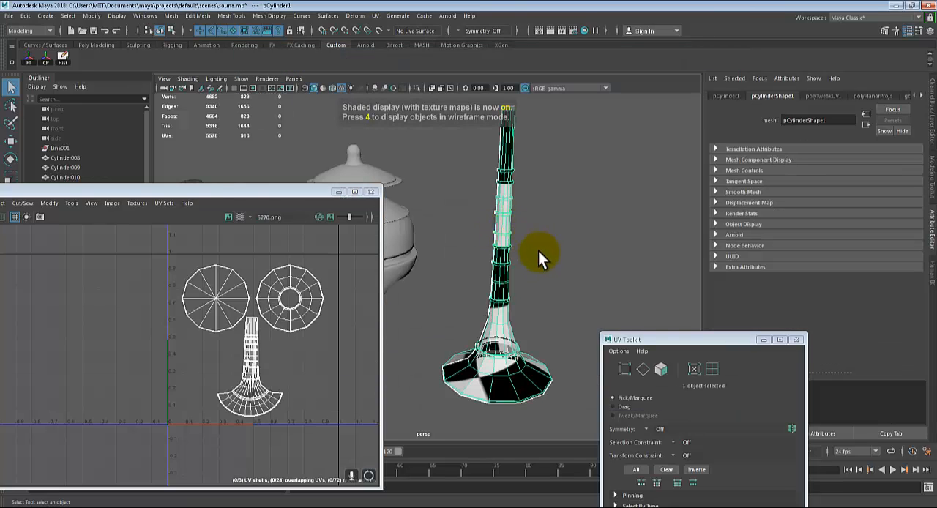
pyautogui.keyDown('alt'); pyautogui.moveTo(544, 256); pyautogui.dragTo(572, 250); pyautogui.keyUp('alt')
pyautogui.click(574, 287)
pyautogui.keyDown('alt'); pyautogui.moveTo(574, 287); pyautogui.dragTo(481, 278); pyautogui.keyUp('alt')
pyautogui.keyDown('alt'); pyautogui.moveTo(516, 295); pyautogui.dragTo(494, 237); pyautogui.keyUp('alt')
# Open the horn's material attributes and break the texture connection on Transparency
pyautogui.moveTo(494, 236); pyautogui.dragTo(491, 474, button='right')
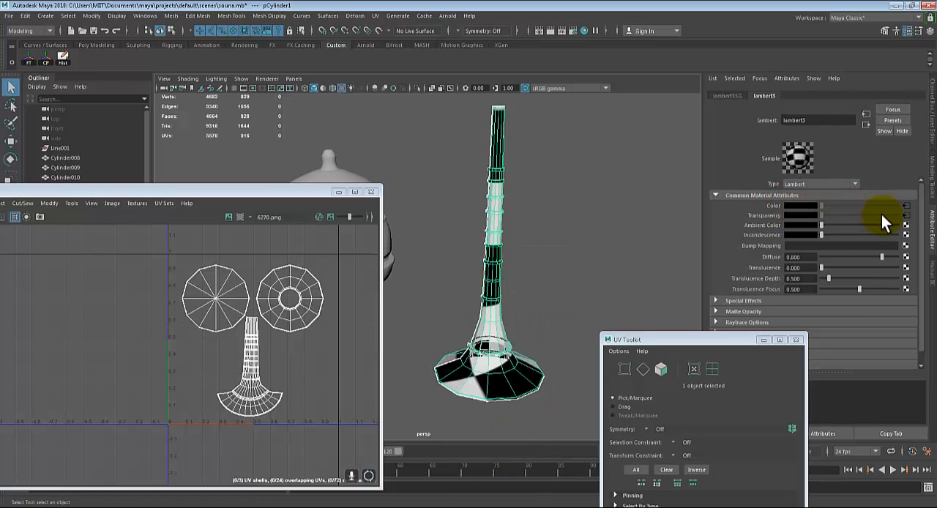
pyautogui.rightClick(767, 216)
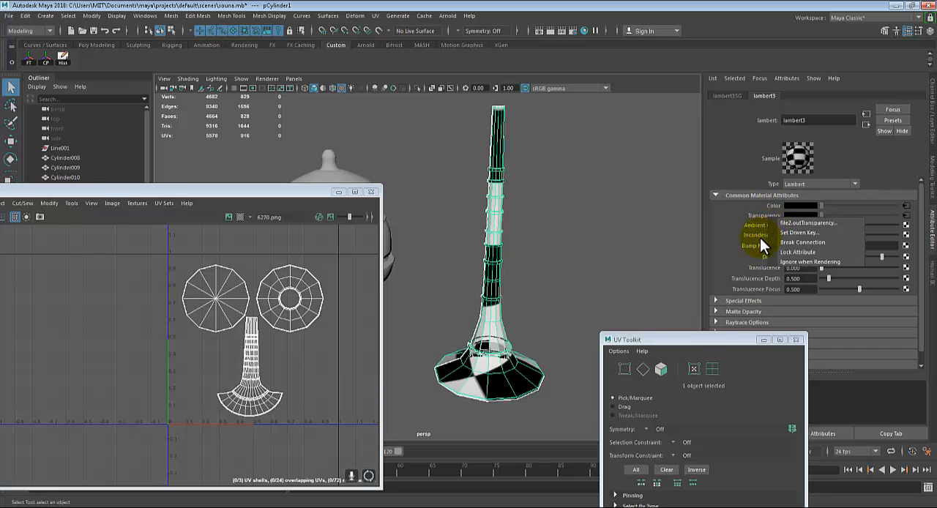
pyautogui.click(776, 241)
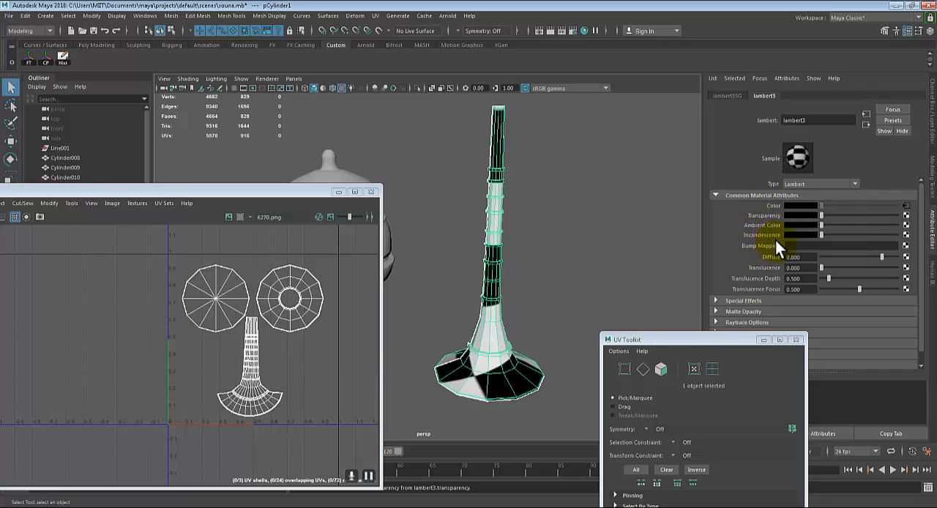
pyautogui.rightClick(767, 215)
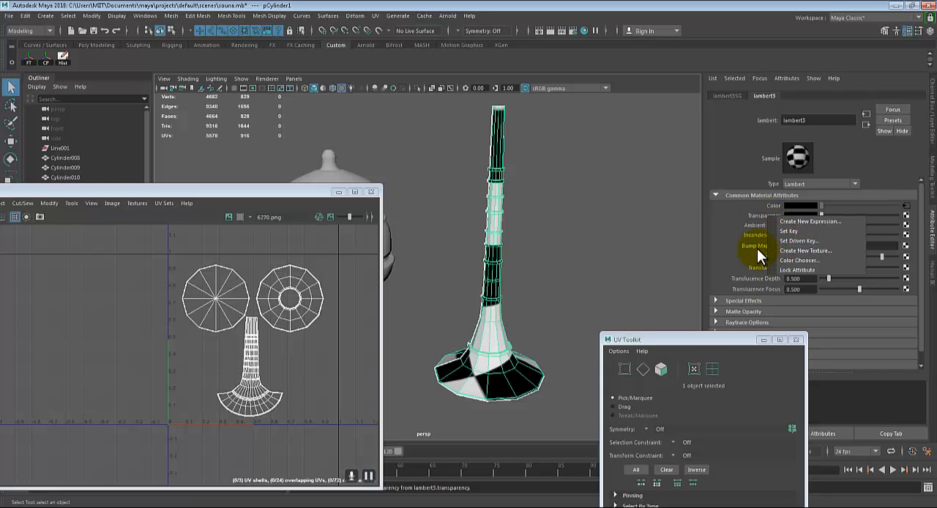
pyautogui.click(752, 213)
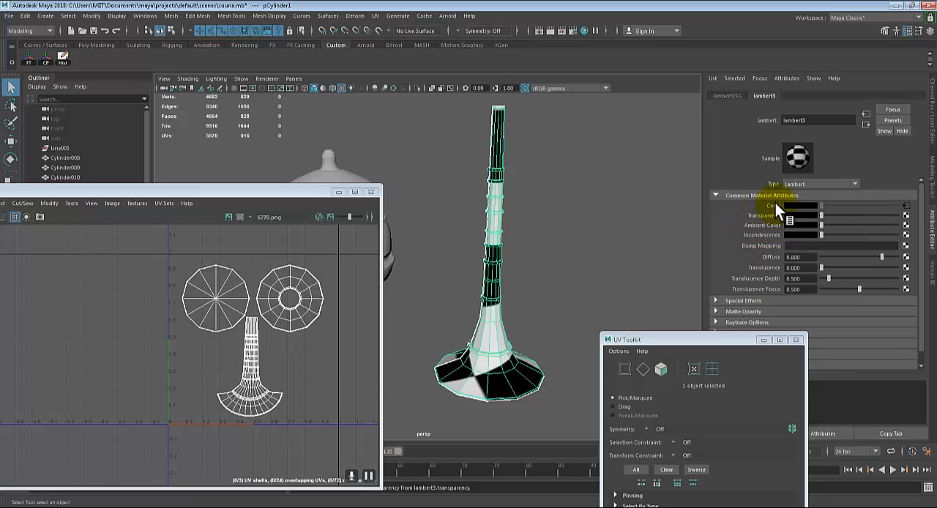
# Open the placement settings of the color's checker texture and set Repeat UV to 6 by 6
pyautogui.click(906, 206)
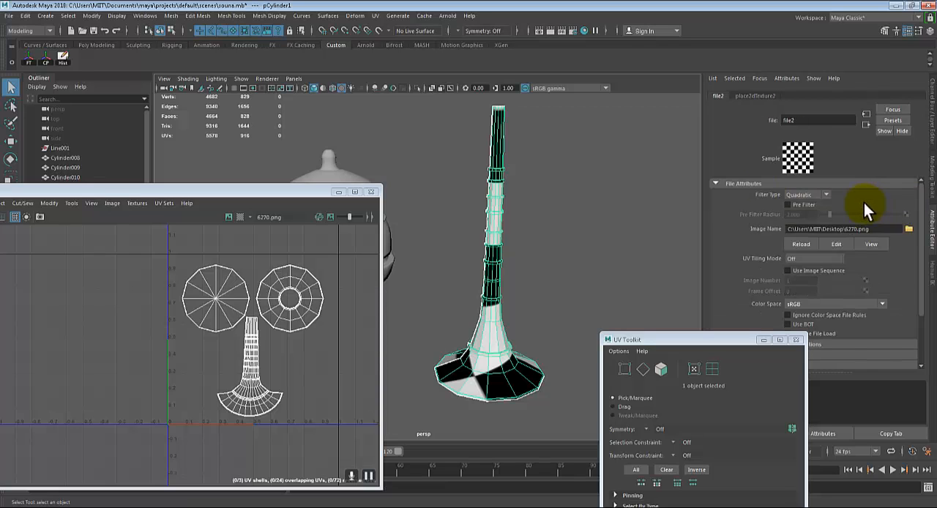
pyautogui.click(754, 96)
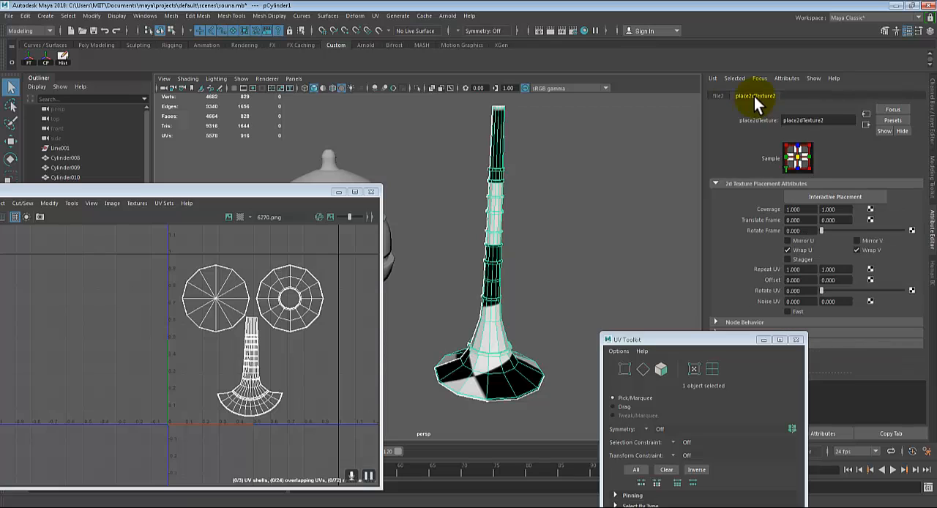
pyautogui.click(794, 269)
pyautogui.write('6')
pyautogui.press('Tab')
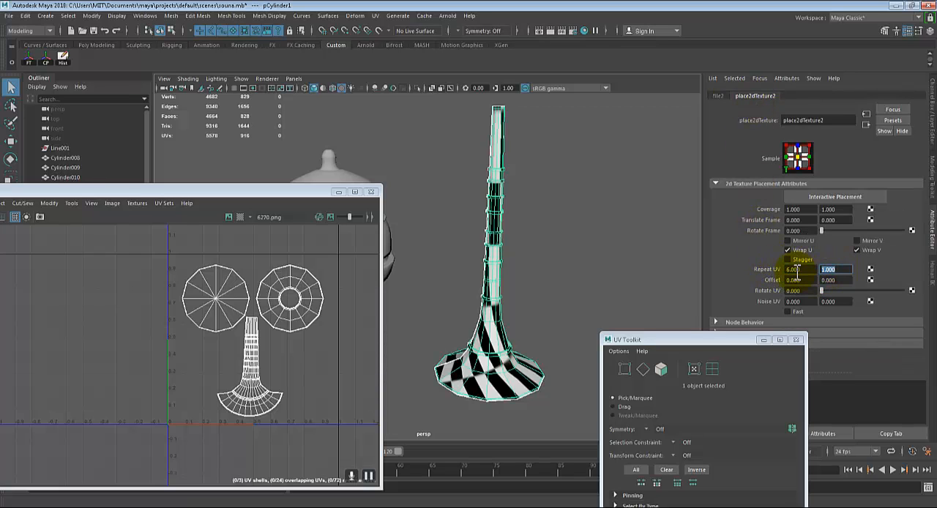
pyautogui.write('6')
pyautogui.press('Return')
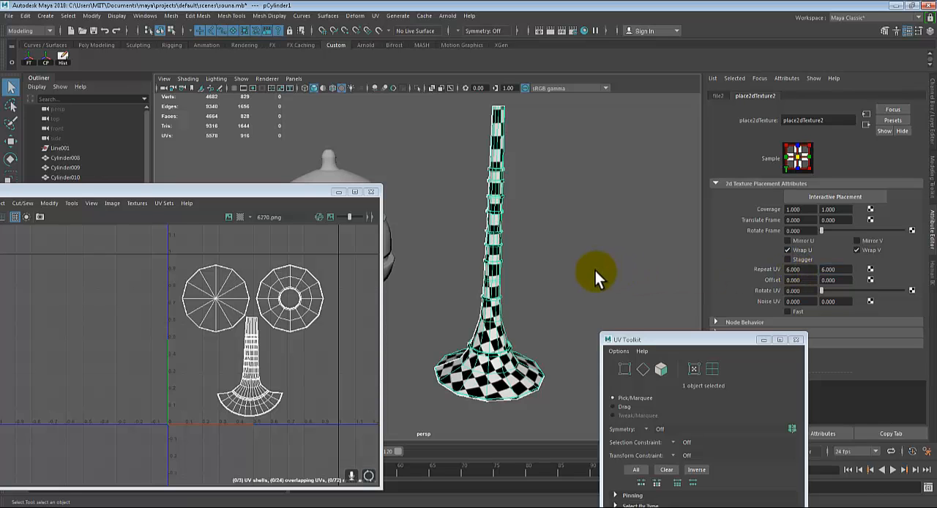
# Deselect the horn and examine the checker pattern on its body, bell and top cap for uneven square sizes
pyautogui.click(589, 270)
pyautogui.keyDown('alt'); pyautogui.moveTo(588, 290); pyautogui.dragTo(520, 291); pyautogui.keyUp('alt')
pyautogui.keyDown('alt'); pyautogui.moveTo(520, 290); pyautogui.dragTo(556, 280, button='middle'); pyautogui.keyUp('alt')
pyautogui.keyDown('alt'); pyautogui.moveTo(538, 280); pyautogui.dragTo(561, 282); pyautogui.keyUp('alt')
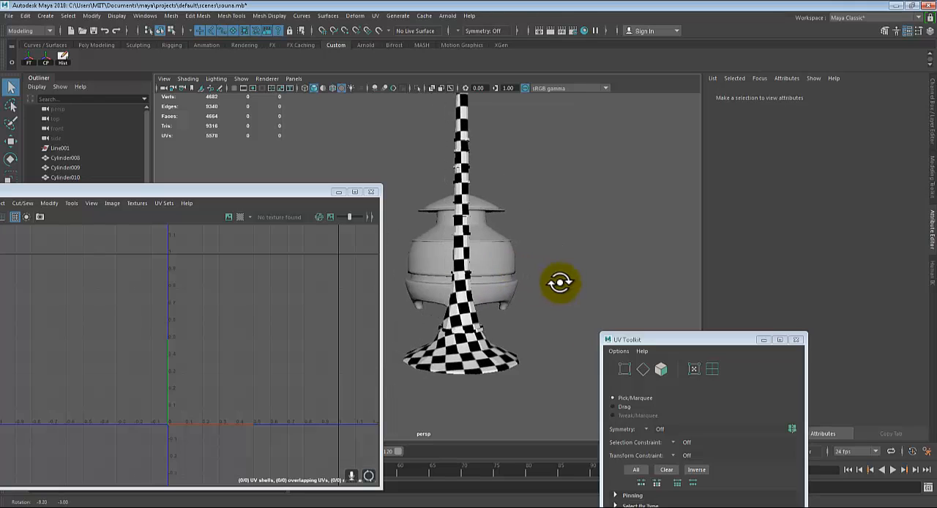
pyautogui.keyDown('alt'); pyautogui.moveTo(545, 290); pyautogui.dragTo(514, 353, button='middle'); pyautogui.keyUp('alt')
pyautogui.scroll(3, 568, 268)
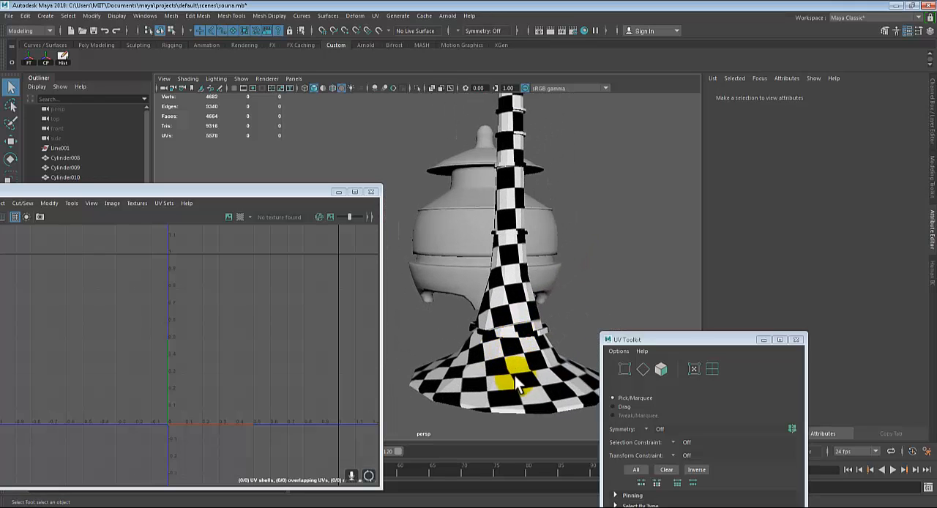
pyautogui.keyDown('alt'); pyautogui.moveTo(508, 156); pyautogui.dragTo(506, 286, button='middle'); pyautogui.keyUp('alt')
pyautogui.keyDown('alt'); pyautogui.moveTo(507, 286); pyautogui.dragTo(515, 345); pyautogui.keyUp('alt')
pyautogui.keyDown('alt'); pyautogui.moveTo(515, 345); pyautogui.dragTo(426, 251, button='middle'); pyautogui.keyUp('alt')
pyautogui.scroll(3, 500, 287)
pyautogui.scroll(3, 476, 321)
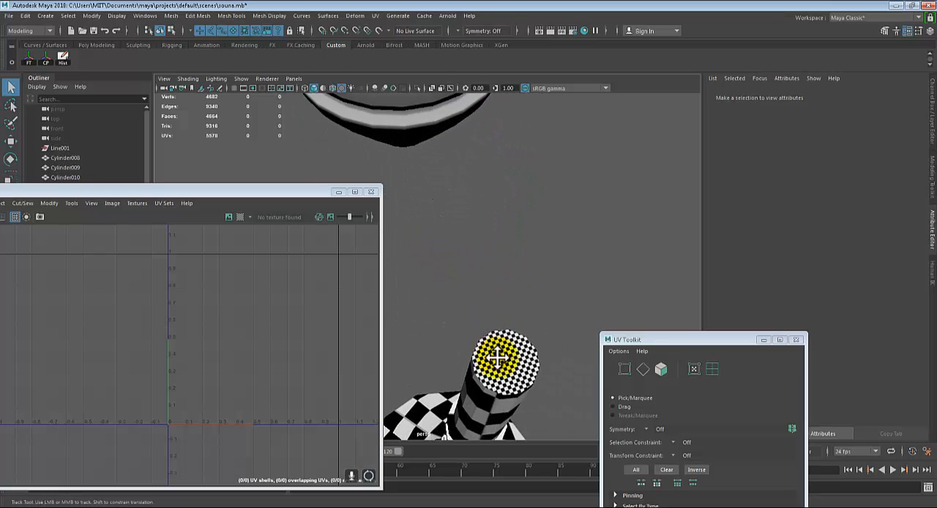
pyautogui.keyDown('alt'); pyautogui.moveTo(495, 358); pyautogui.dragTo(490, 316, button='middle'); pyautogui.keyUp('alt')
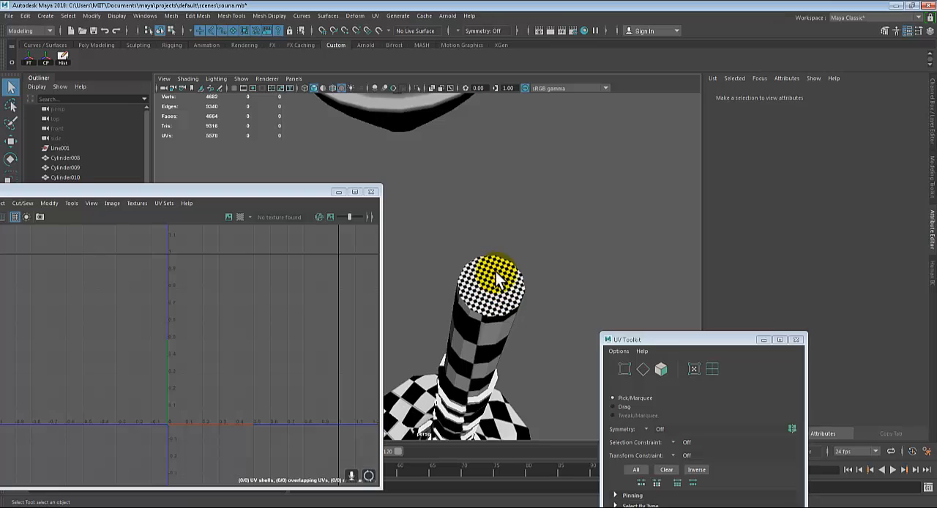
pyautogui.keyDown('alt'); pyautogui.moveTo(499, 302); pyautogui.dragTo(483, 284); pyautogui.keyUp('alt')
pyautogui.keyDown('alt'); pyautogui.moveTo(499, 208); pyautogui.dragTo(492, 231); pyautogui.keyUp('alt')
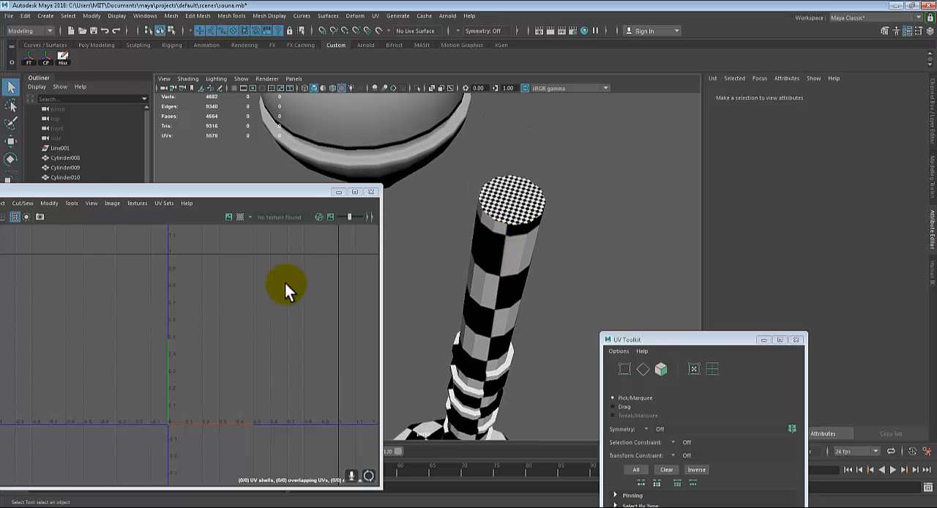
# Select the top cap's circular UV shell on the horn and scale it down so its checkers match the body
pyautogui.click(502, 221)
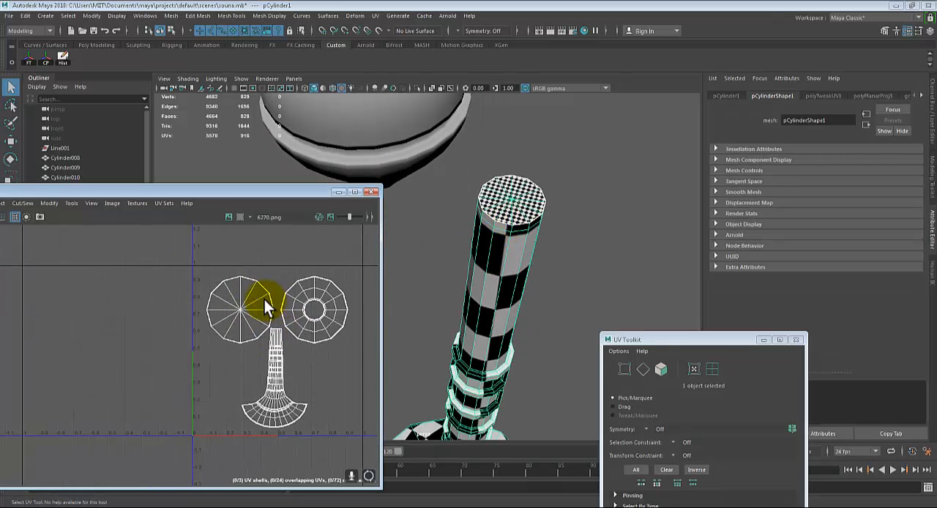
pyautogui.keyDown('alt'); pyautogui.moveTo(241, 290); pyautogui.dragTo(247, 292, button='middle'); pyautogui.keyUp('alt')
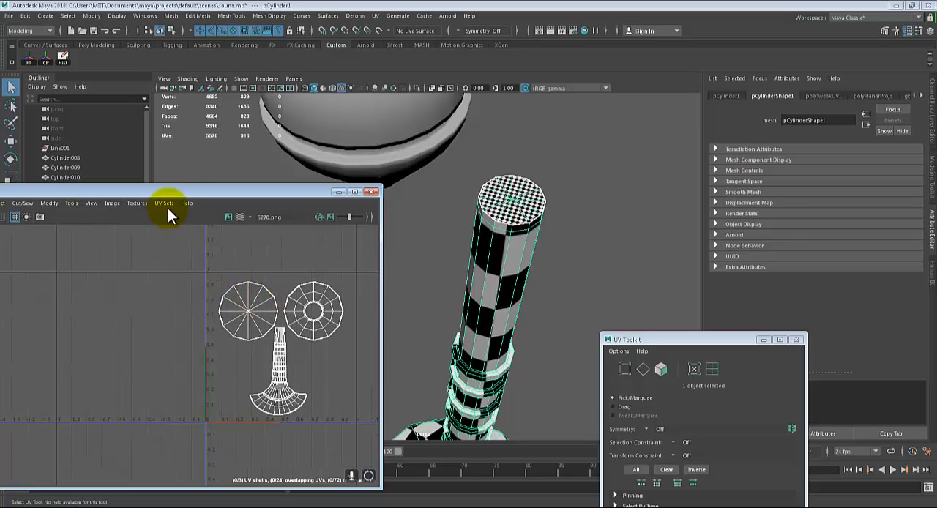
pyautogui.click(695, 370)
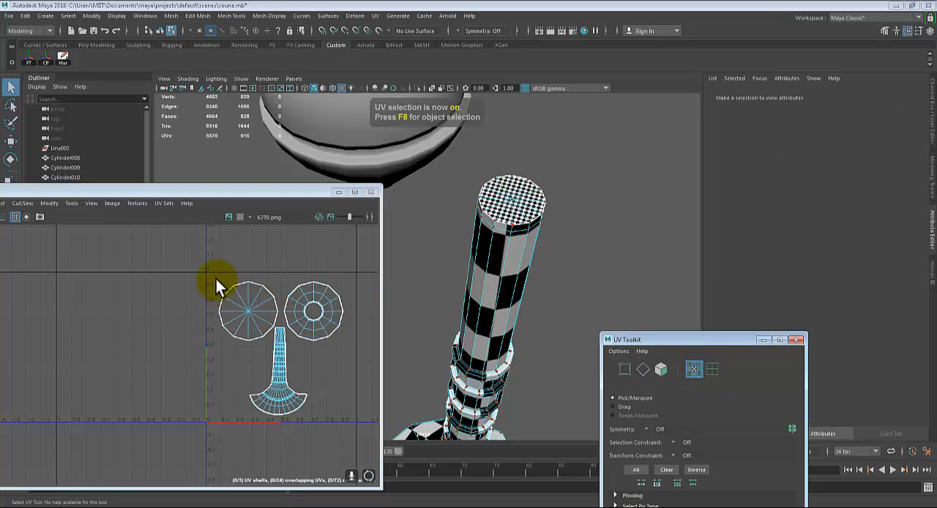
pyautogui.moveTo(216, 279); pyautogui.dragTo(246, 303)
pyautogui.moveTo(218, 270); pyautogui.dragTo(251, 300)
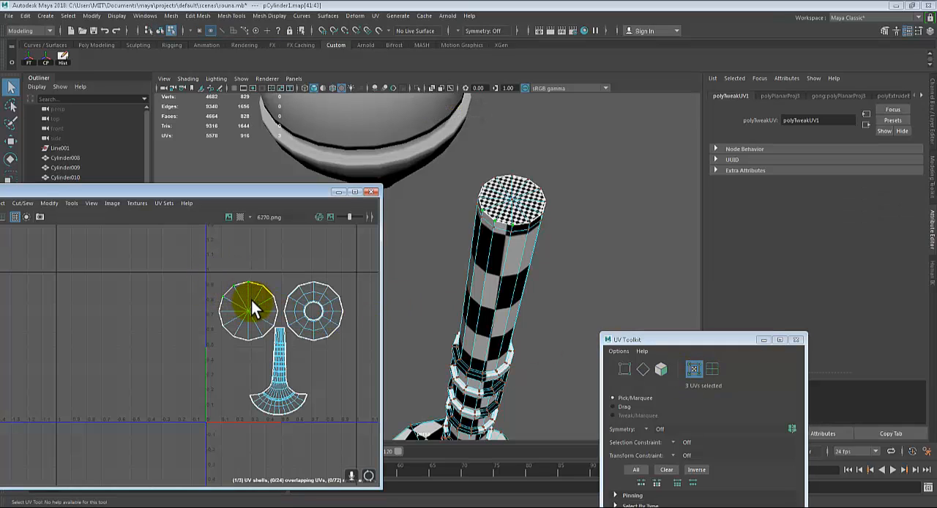
pyautogui.keyDown('shift'); pyautogui.rightClick(251, 299); pyautogui.keyUp('shift')
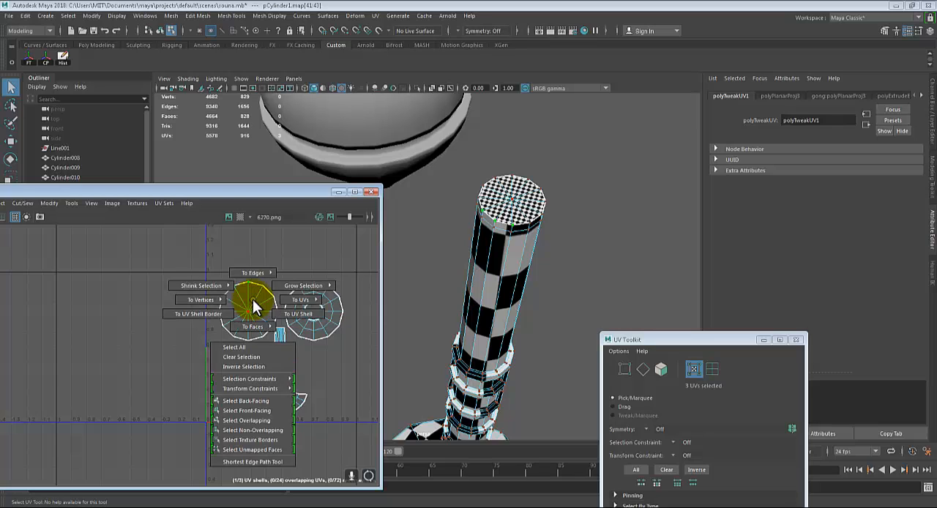
pyautogui.click(280, 310)
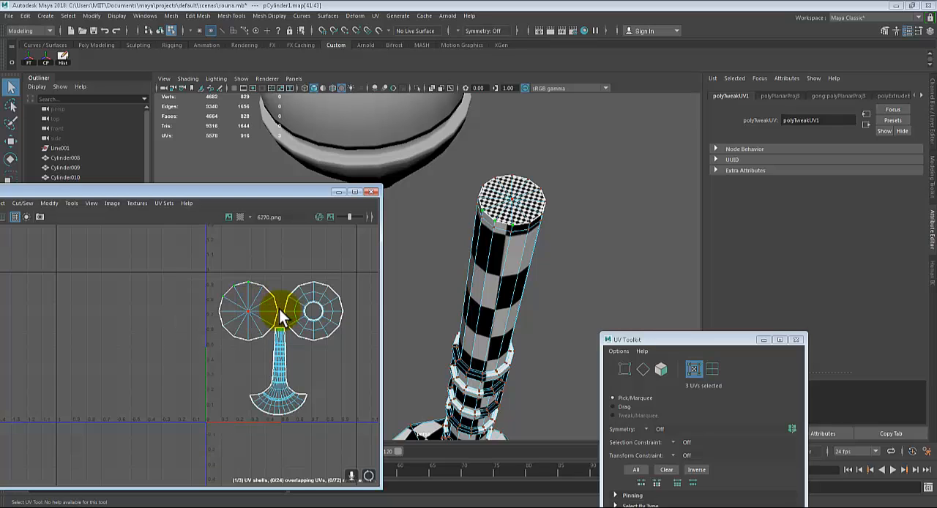
pyautogui.press('r')
pyautogui.moveTo(247, 309); pyautogui.dragTo(205, 305)
pyautogui.press('f')
pyautogui.scroll(-6, 216, 318)
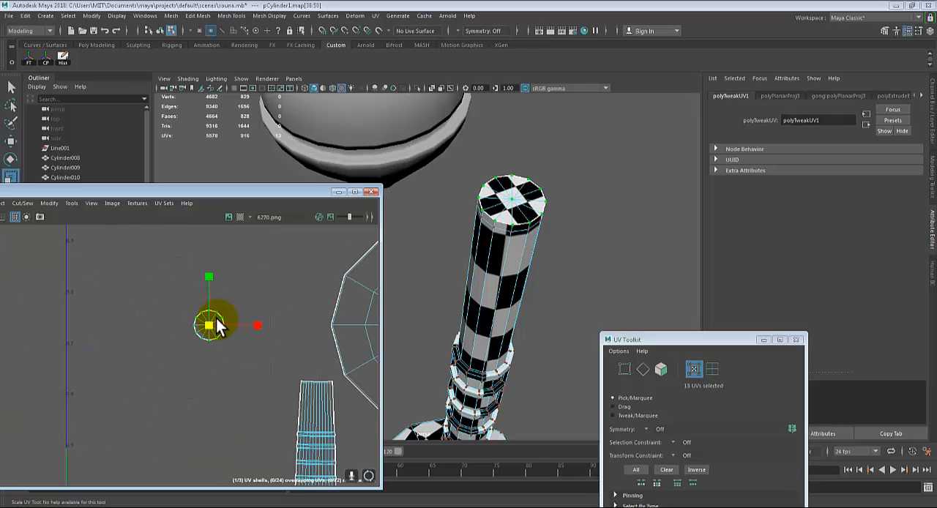
pyautogui.scroll(-3, 218, 318)
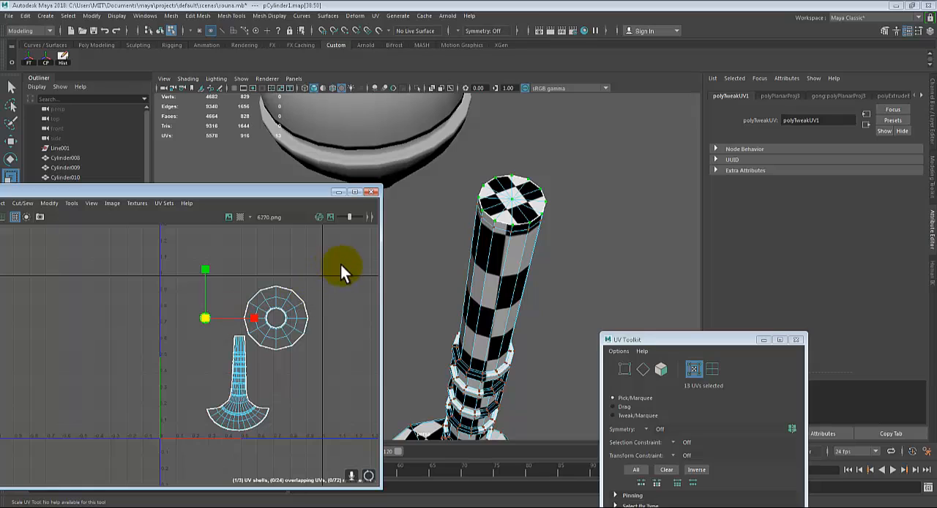
# Select the bell underside's ring-shaped UV shell, scale it down to roughly match the body's checkers, and check the result on the model
pyautogui.moveTo(341, 266); pyautogui.dragTo(271, 352)
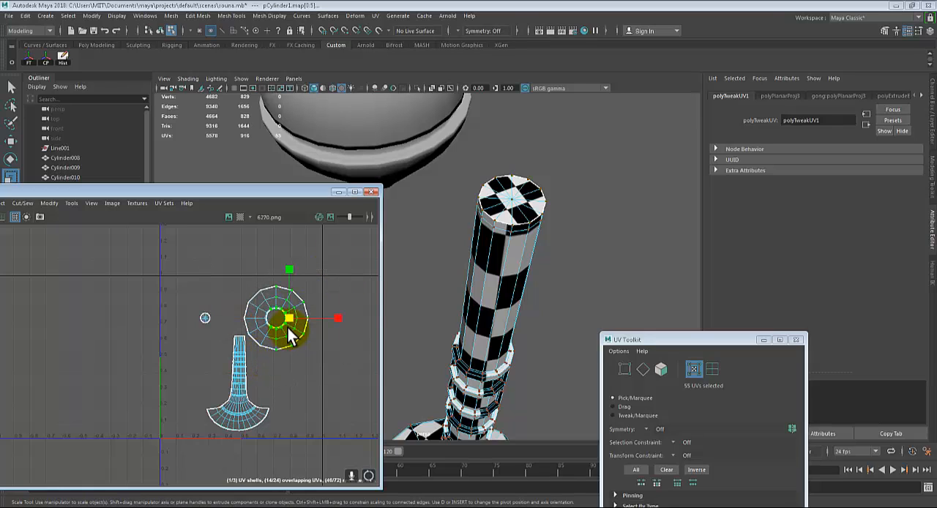
pyautogui.keyDown('ctrl'); pyautogui.moveTo(293, 336); pyautogui.dragTo(314, 344, button='right'); pyautogui.keyUp('ctrl')
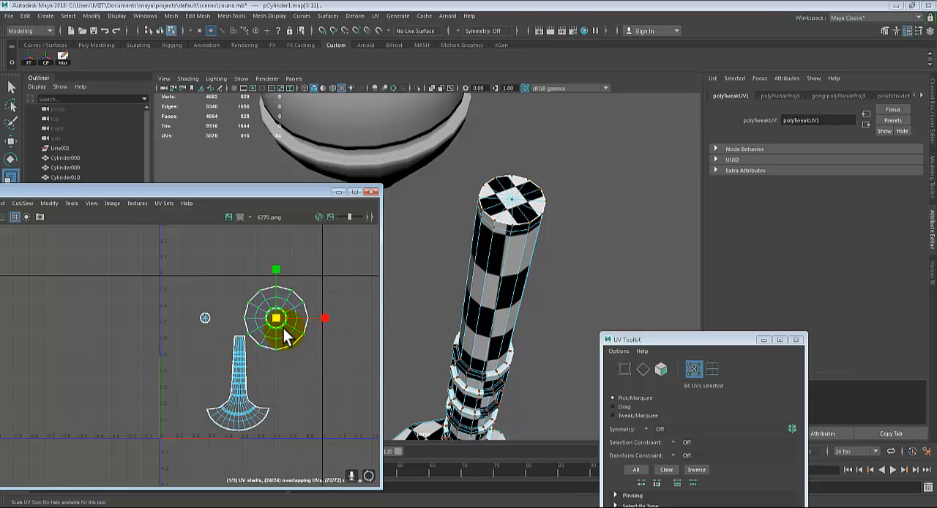
pyautogui.moveTo(277, 322); pyautogui.dragTo(254, 323)
pyautogui.keyDown('alt'); pyautogui.moveTo(485, 337); pyautogui.dragTo(511, 308); pyautogui.keyUp('alt')
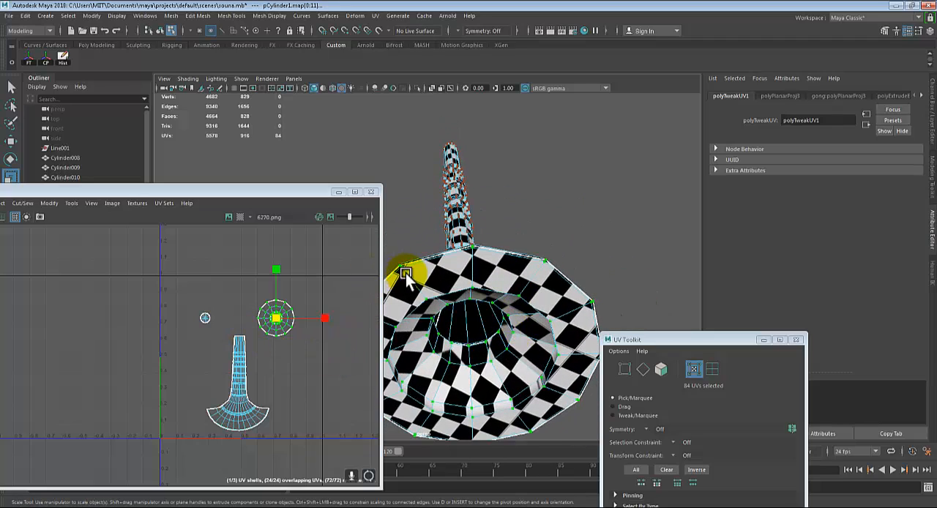
pyautogui.scroll(5, 251, 326)
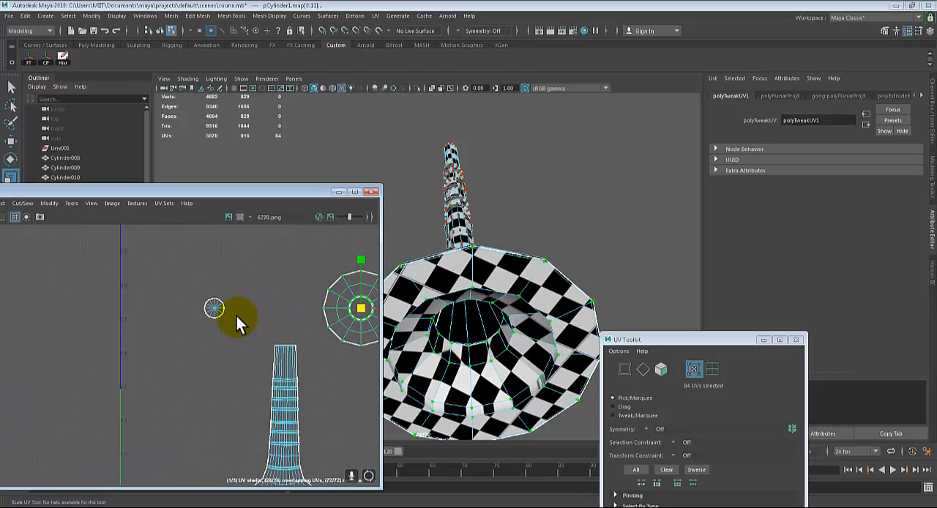
pyautogui.keyDown('alt'); pyautogui.moveTo(539, 205); pyautogui.dragTo(475, 262); pyautogui.keyUp('alt')
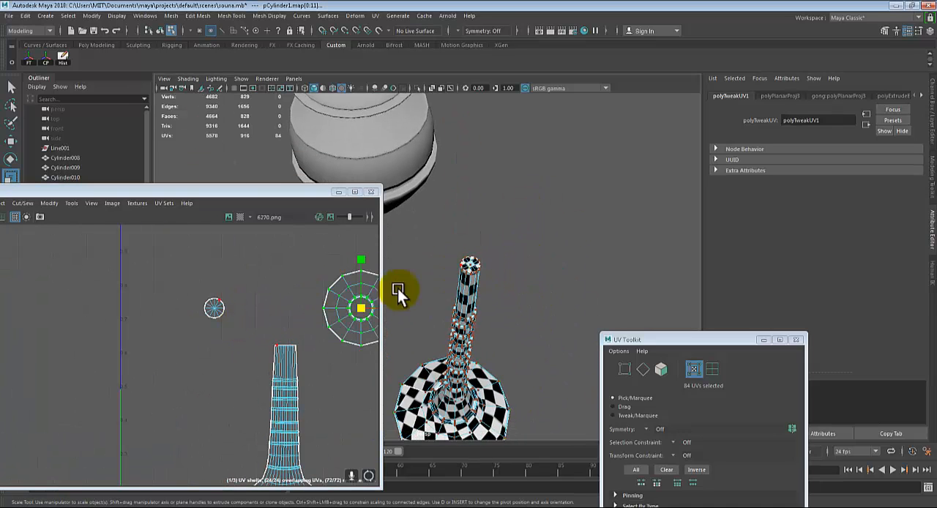
# Select the small cap UV shell and move it horizontally closer to the body shell
pyautogui.moveTo(216, 305)
pyautogui.keyDown('alt'); pyautogui.mouseDown(button='middle')
pyautogui.moveTo(181, 299)
pyautogui.moveTo(212, 312)
pyautogui.mouseUp(button='middle'); pyautogui.keyUp('alt')
pyautogui.scroll(-1, 183, 299)
pyautogui.moveTo(210, 278); pyautogui.dragTo(160, 323)
pyautogui.press('w')
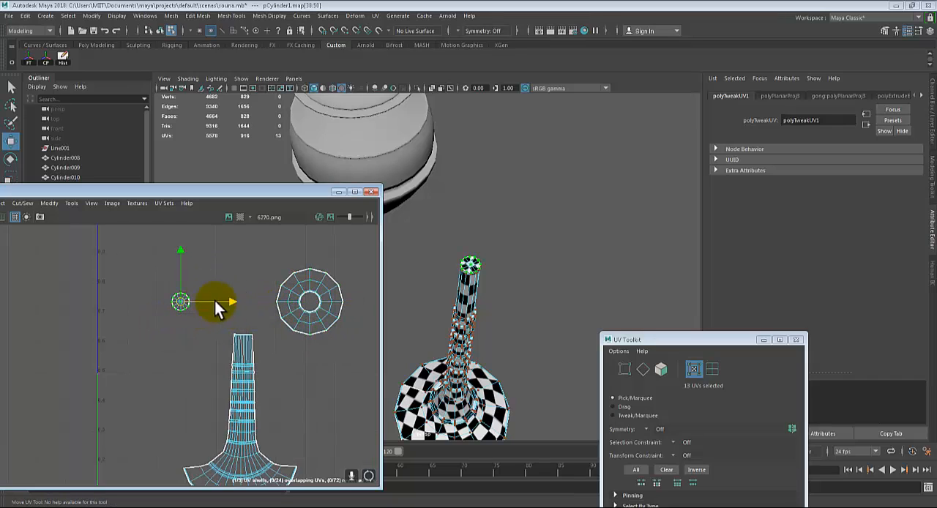
pyautogui.moveTo(224, 301); pyautogui.dragTo(246, 306)
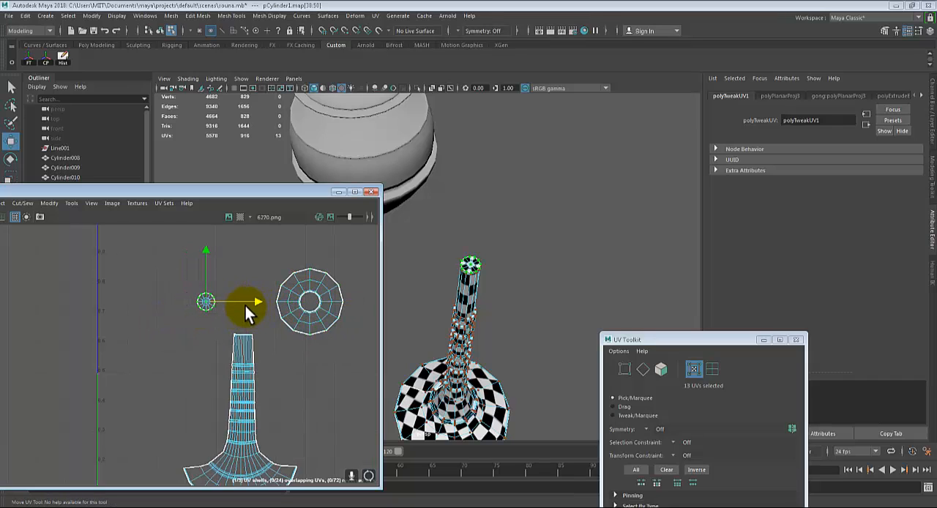
# Clear the UV selection and review the horn's checker pattern and the UV shell layout in the enlarged UV Editor
pyautogui.click(332, 374)
pyautogui.scroll(-2, 321, 374)
pyautogui.keyDown('alt'); pyautogui.moveTo(316, 372); pyautogui.dragTo(316, 351, button='middle'); pyautogui.keyUp('alt')
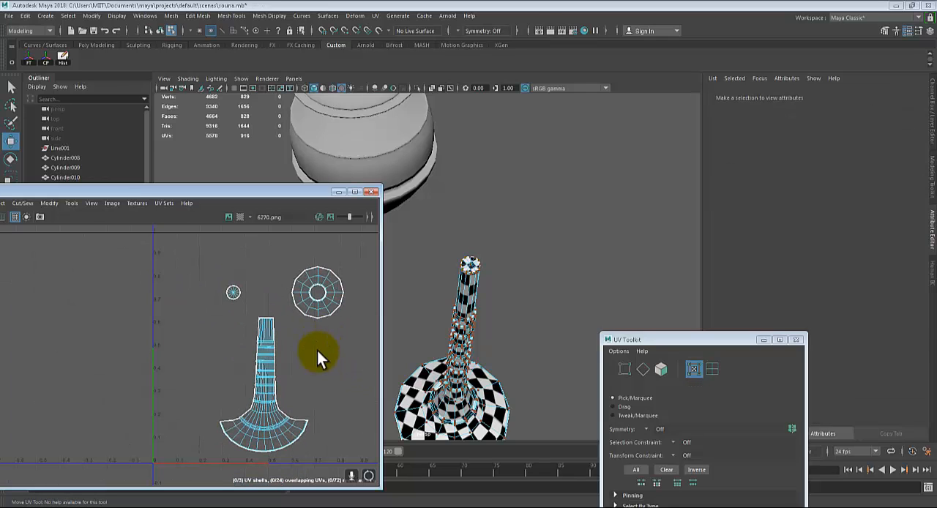
pyautogui.keyDown('alt'); pyautogui.moveTo(519, 392); pyautogui.dragTo(519, 299); pyautogui.keyUp('alt')
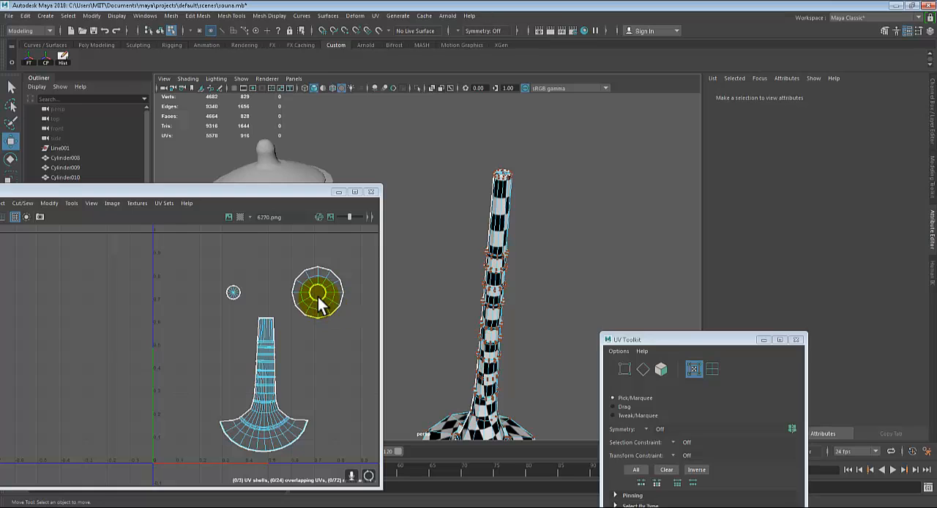
pyautogui.scroll(-1, 318, 298)
pyautogui.scroll(-1, 318, 298)
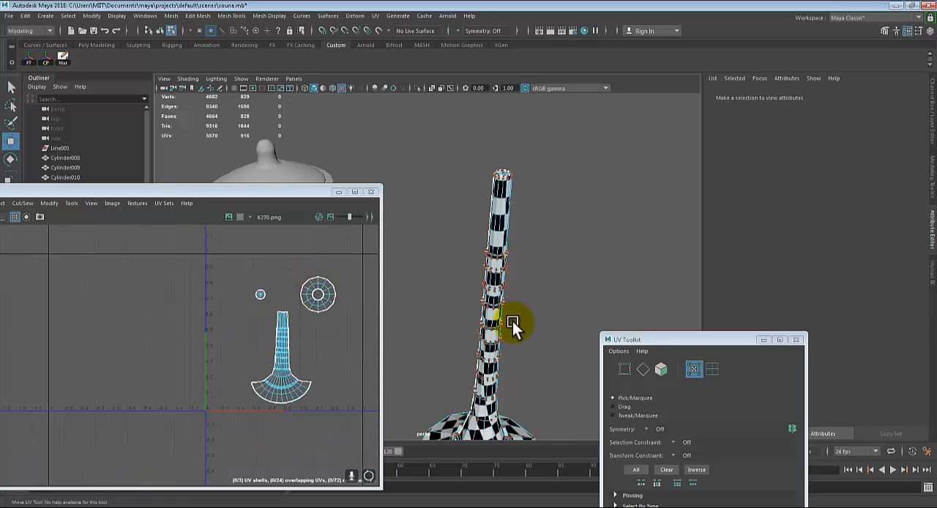
pyautogui.moveTo(513, 321)
pyautogui.keyDown('alt'); pyautogui.mouseDown()
pyautogui.moveTo(545, 362)
pyautogui.moveTo(529, 300)
pyautogui.moveTo(531, 361)
pyautogui.moveTo(529, 322)
pyautogui.mouseUp(); pyautogui.keyUp('alt')
pyautogui.click(355, 194)
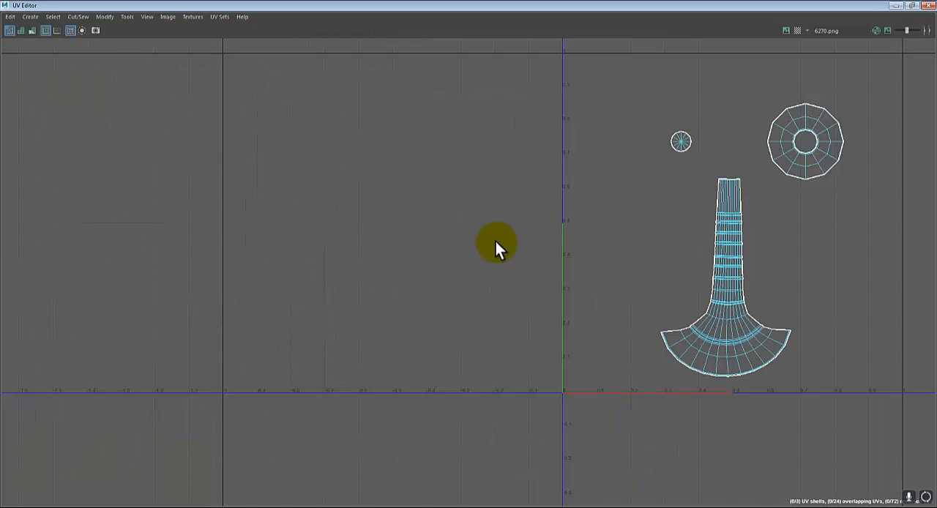
pyautogui.keyDown('alt'); pyautogui.moveTo(667, 213); pyautogui.dragTo(596, 236, button='middle'); pyautogui.keyUp('alt')
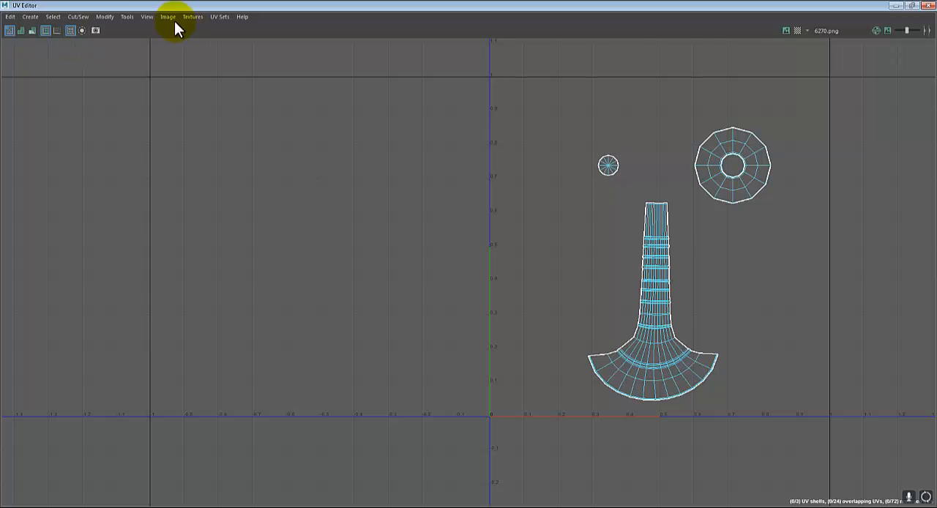
pyautogui.click(911, 6)
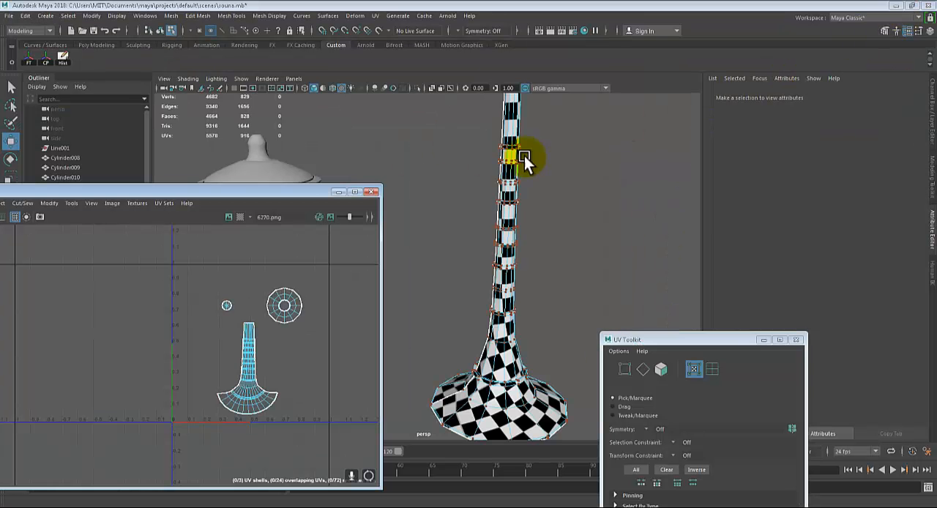
# Return the horn to object mode and open the UV Snapshot options from the enlarged UV Editor
pyautogui.moveTo(511, 173); pyautogui.dragTo(556, 159, button='right')
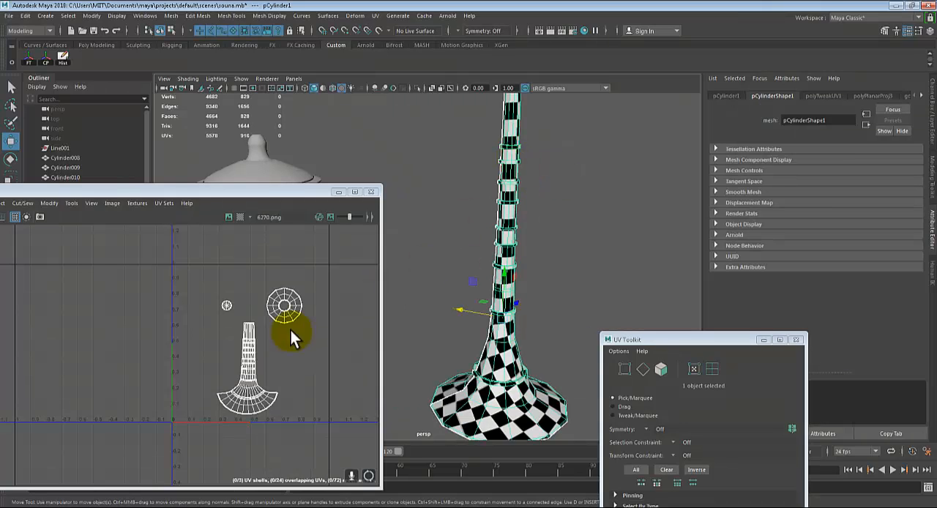
pyautogui.doubleClick(249, 193)
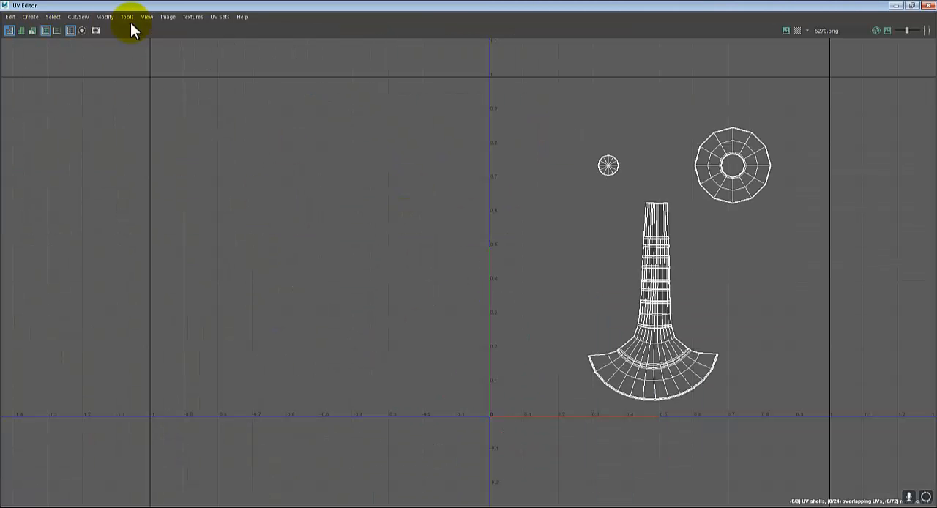
pyautogui.click(174, 20)
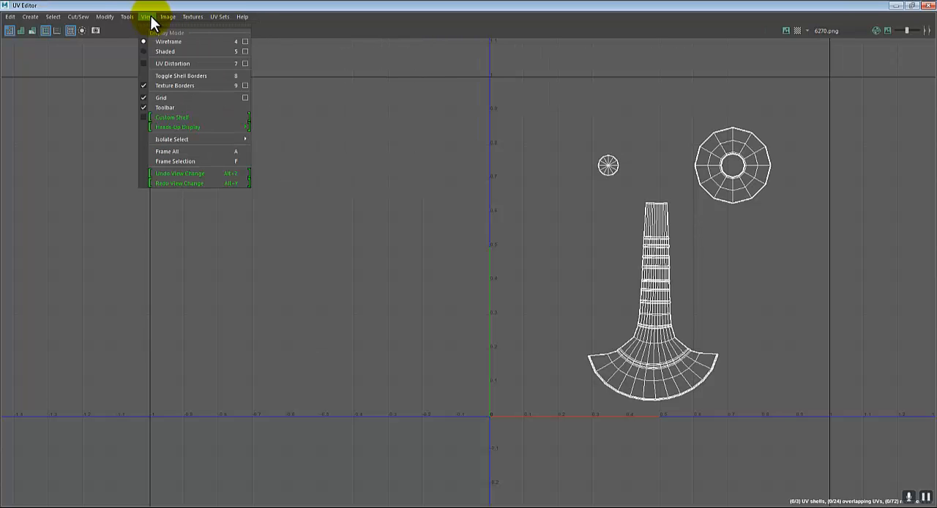
pyautogui.moveTo(129, 22)
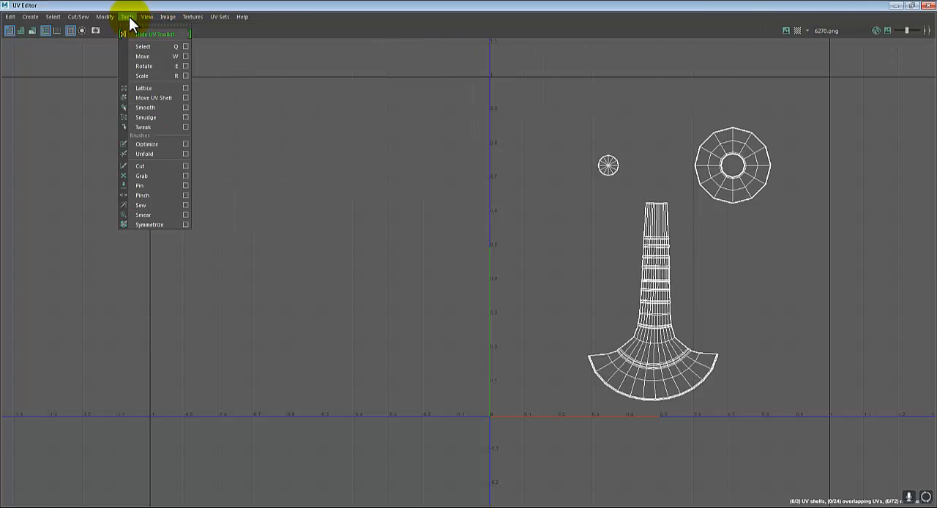
pyautogui.click(198, 179)
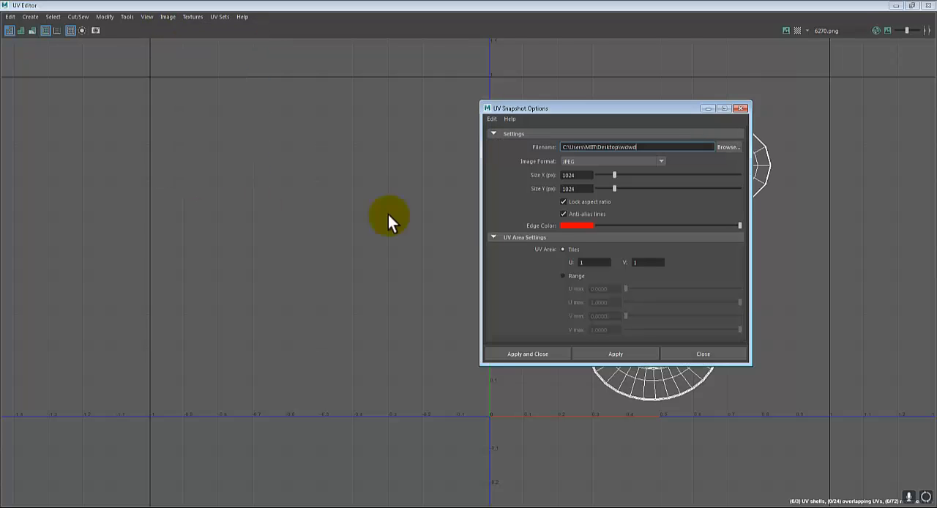
# Change the UV snapshot's file name to trompet on the desktop and export it as a JPEG
pyautogui.moveTo(638, 147); pyautogui.dragTo(623, 150)
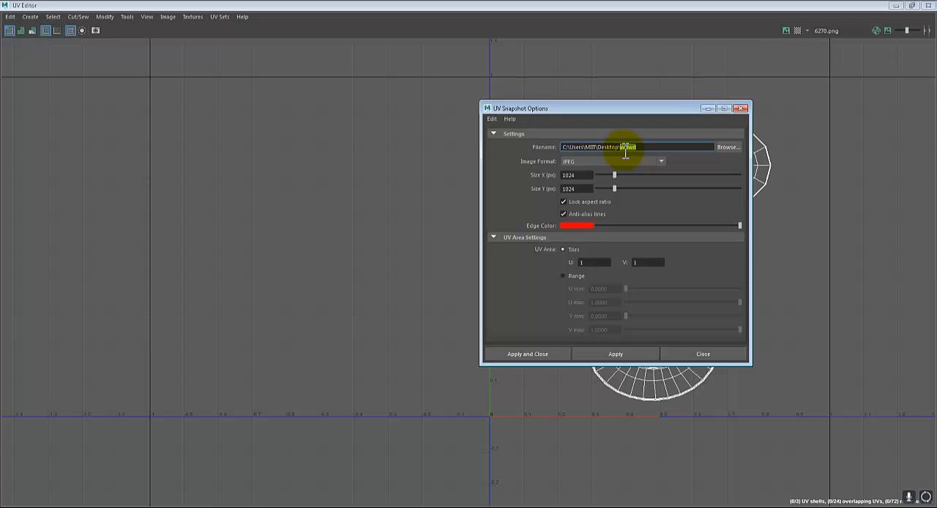
pyautogui.write('image')
pyautogui.click(539, 354)
# Open the exported trompet image from the desktop in Photoshop and check the earlier wdwd texture document
pyautogui.press('super+d')
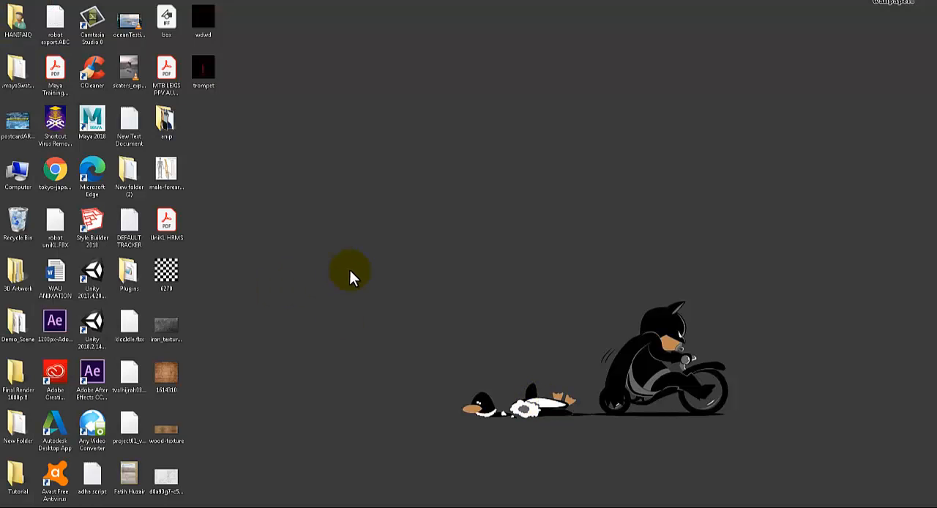
pyautogui.moveTo(193, 91); pyautogui.dragTo(264, 30)
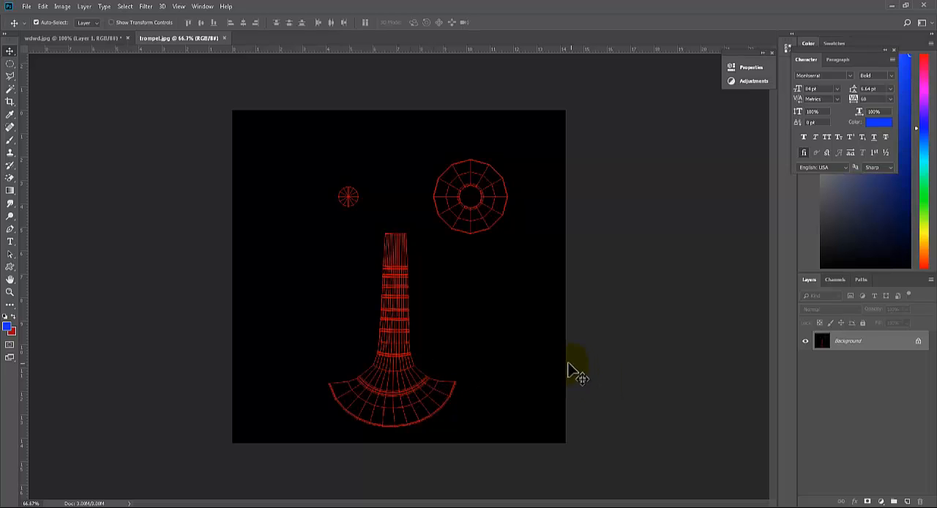
pyautogui.click(99, 39)
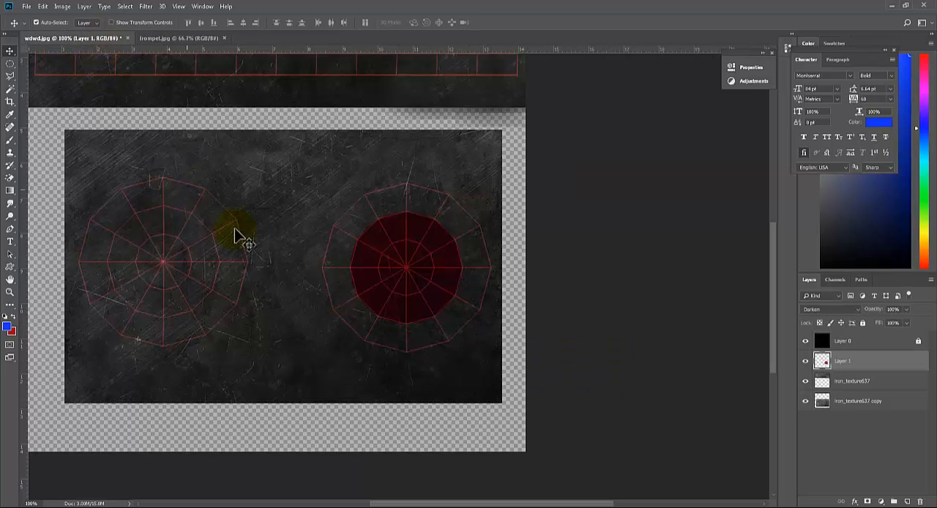
# Place the iron texture image from the desktop into trompet.jpg and position it over the horn's flared bell
pyautogui.click(935, 507)
pyautogui.click(209, 198)
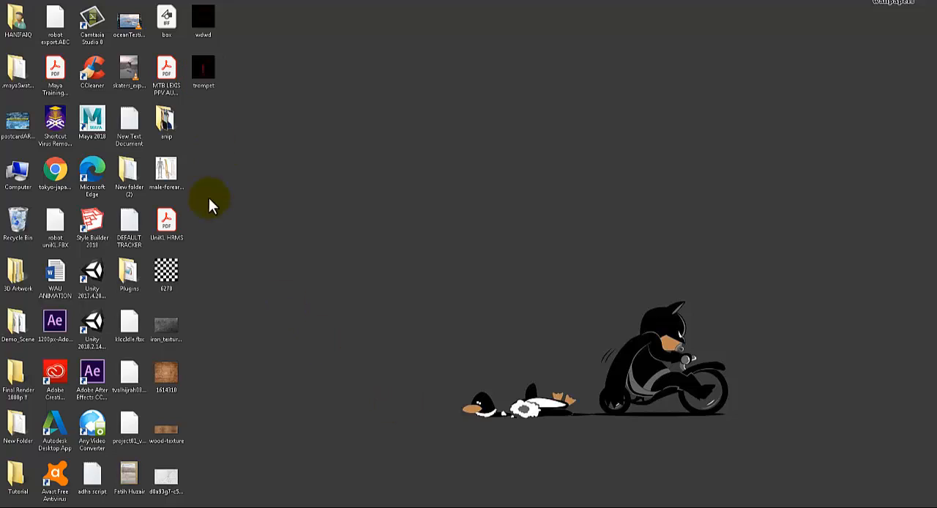
pyautogui.click(165, 375)
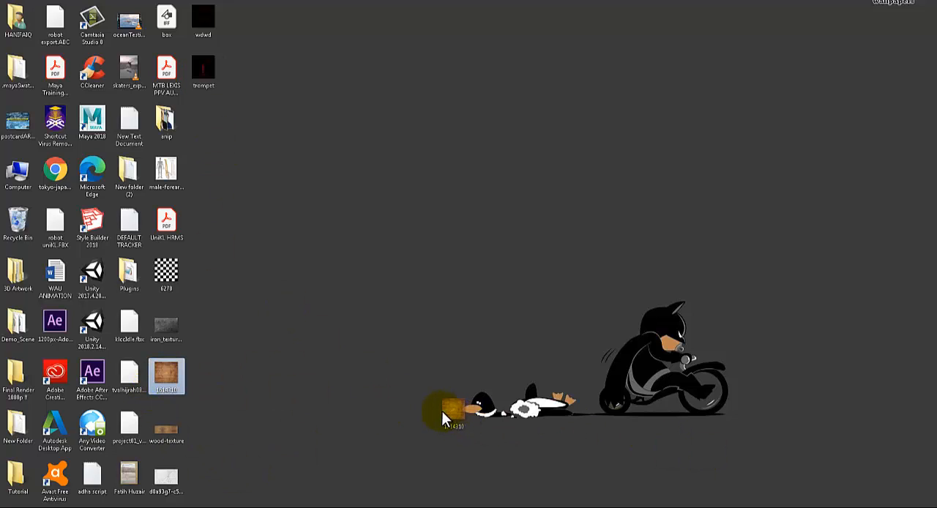
pyautogui.moveTo(165, 331); pyautogui.dragTo(503, 412)
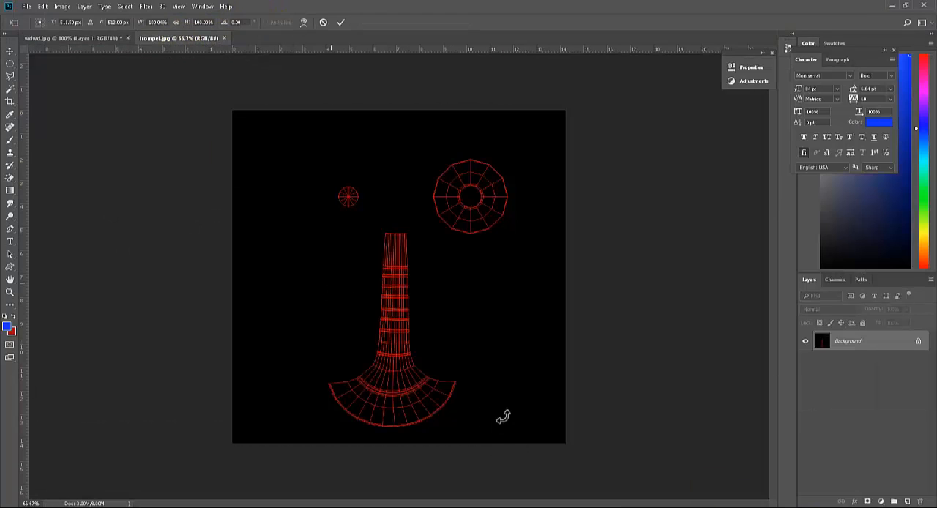
pyautogui.moveTo(418, 310); pyautogui.dragTo(414, 423)
pyautogui.press('Return')
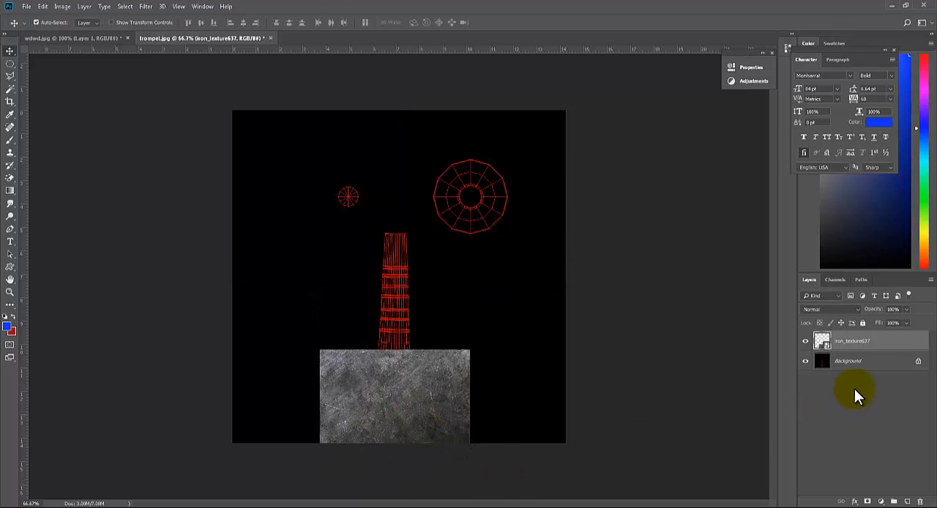
# Convert the Background into a regular layer named Layer 0 and move it above the iron texture layer
pyautogui.doubleClick(862, 363)
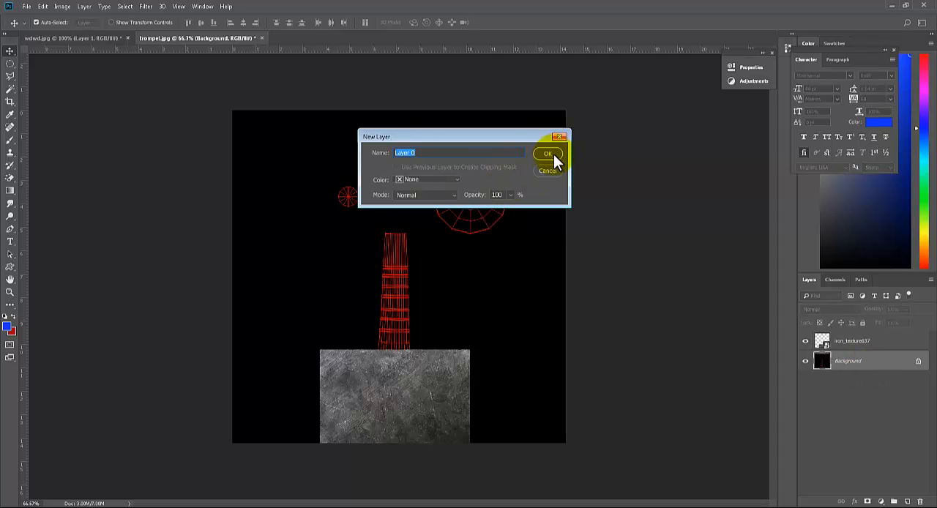
pyautogui.click(548, 154)
pyautogui.moveTo(880, 366); pyautogui.dragTo(879, 337)
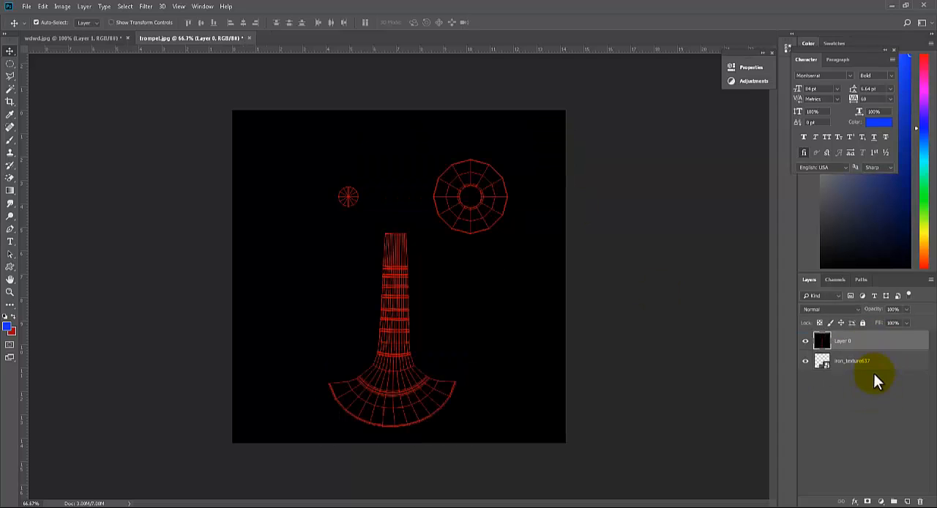
# Lower the opacity of the UV wireframe layer, Layer 0, to 46% over the iron texture
pyautogui.click(906, 309)
pyautogui.moveTo(884, 318); pyautogui.dragTo(882, 318)
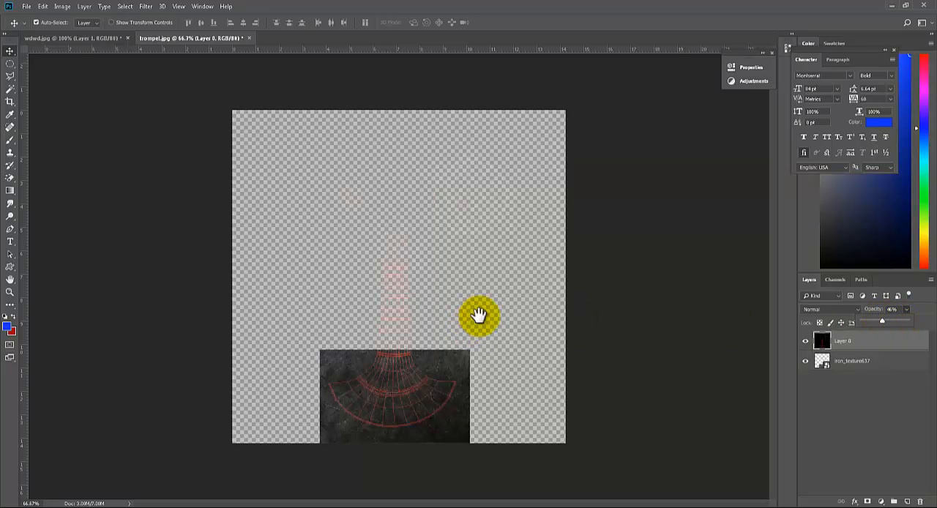
pyautogui.click(503, 272)
pyautogui.hotkey('ctrl', '+')
pyautogui.hotkey('ctrl', '+')
pyautogui.press('space')
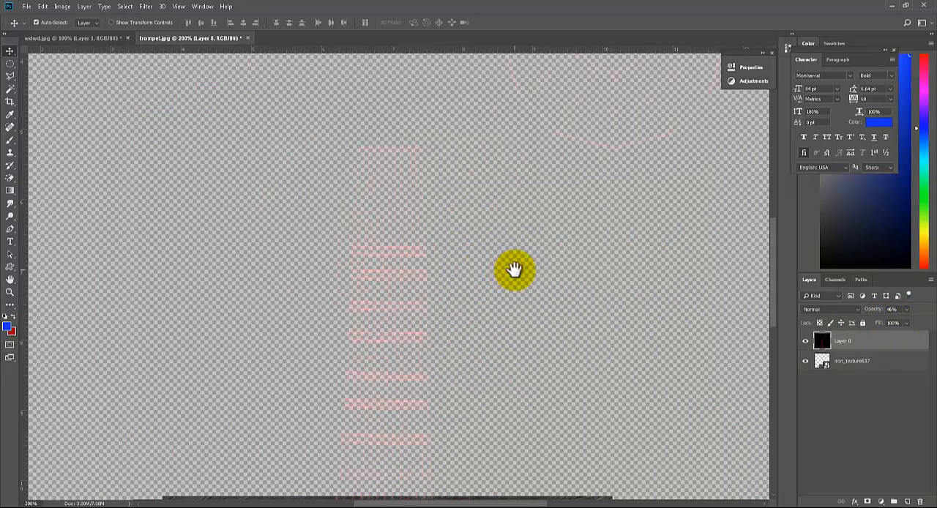
pyautogui.moveTo(414, 329); pyautogui.dragTo(400, 153)
pyautogui.moveTo(429, 308); pyautogui.dragTo(486, 209)
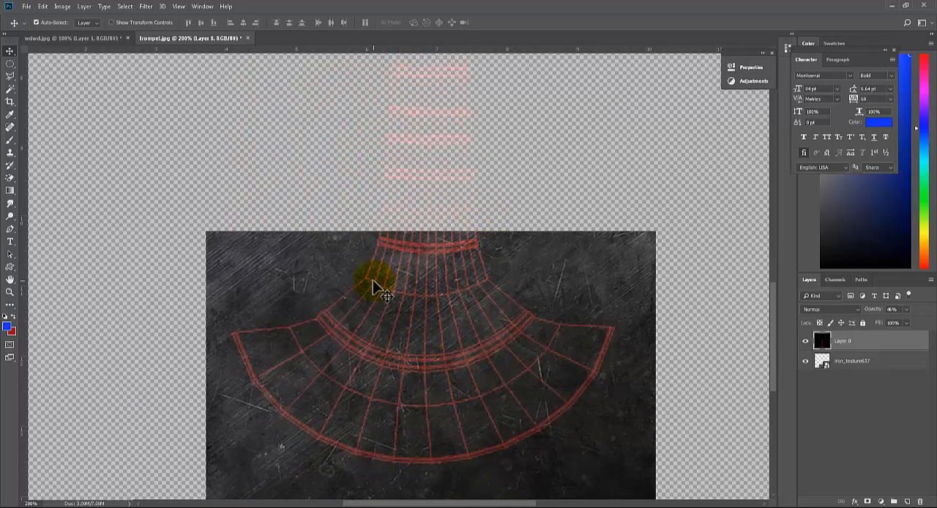
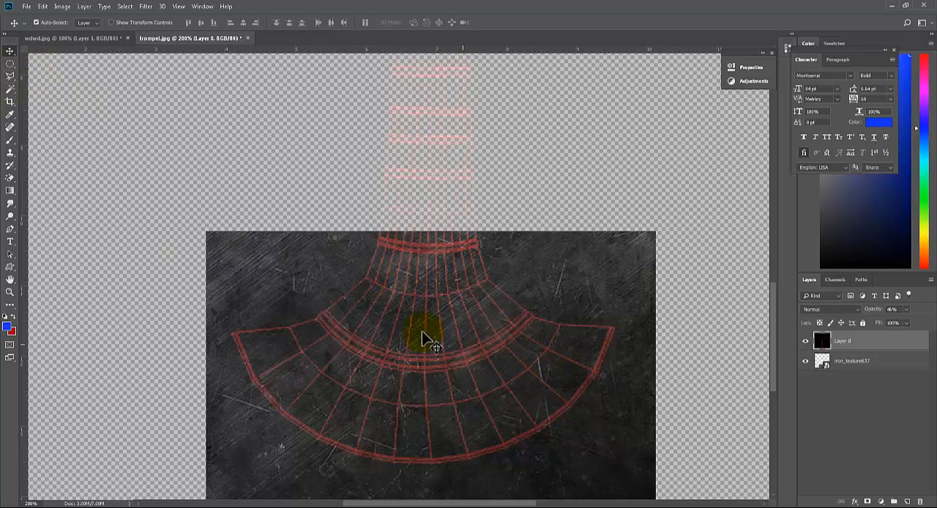
# Rasterize the iron_texture637 layer
pyautogui.click(851, 366)
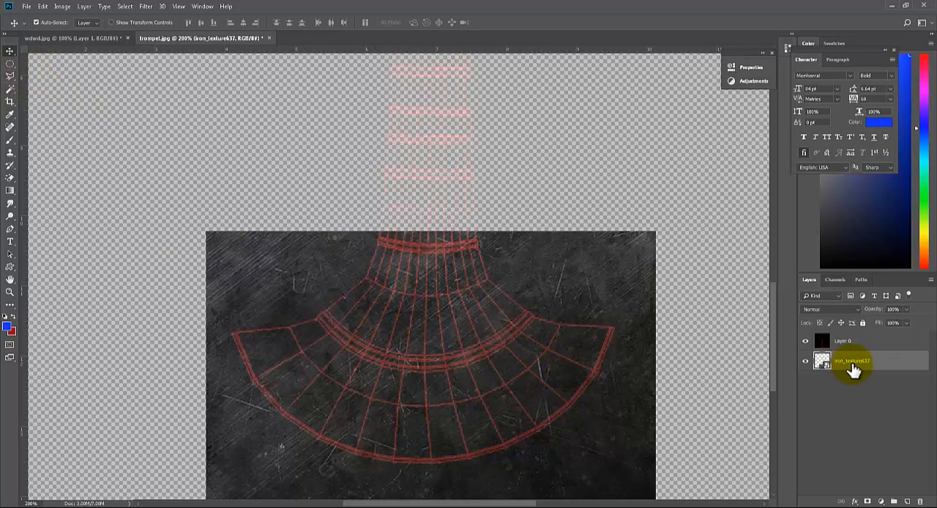
pyautogui.rightClick(853, 363)
pyautogui.click(885, 364)
pyautogui.rightClick(885, 364)
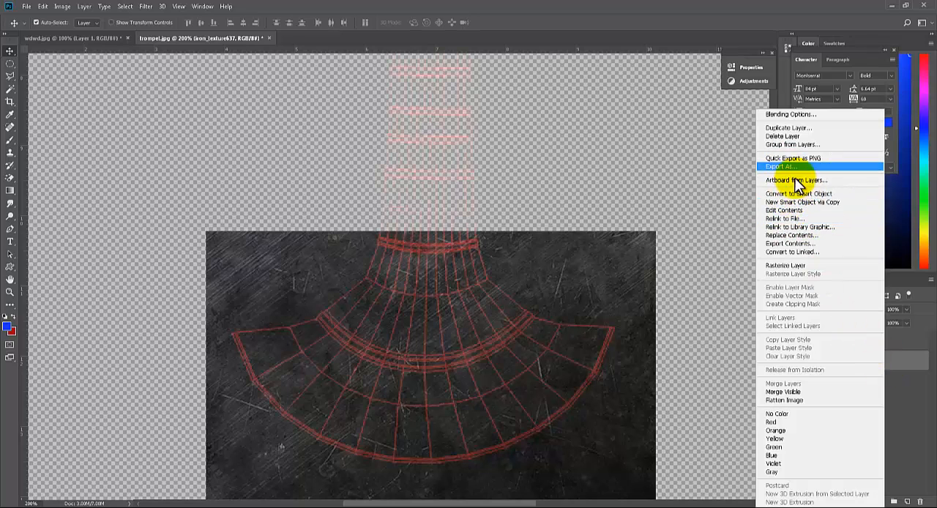
pyautogui.click(791, 265)
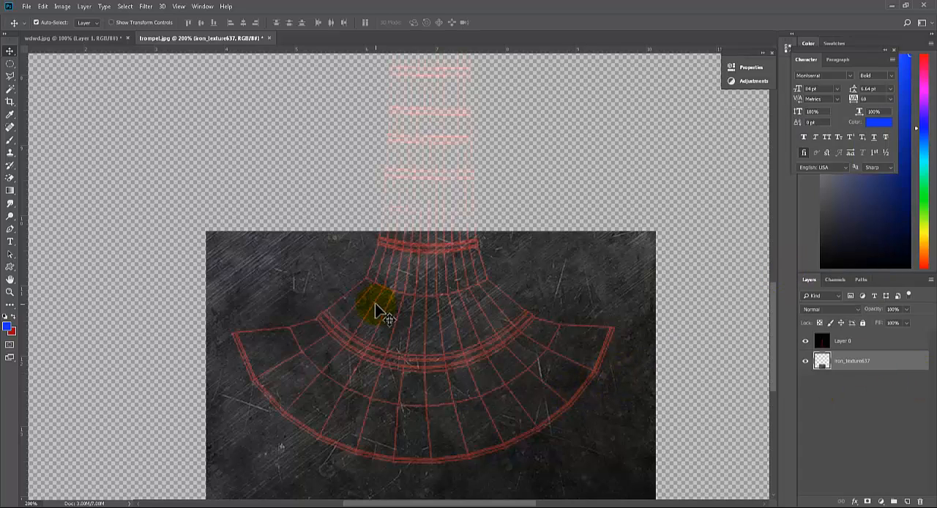
# Draw a closed Pen shape over the iron's upper middle, with its lower edge following the inner arc of the horn's bell
pyautogui.press('p')
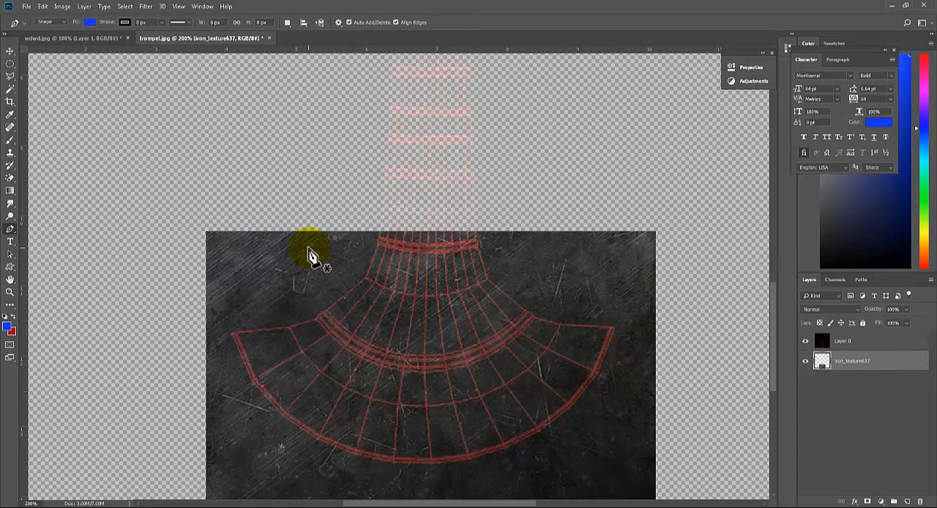
pyautogui.click(334, 256)
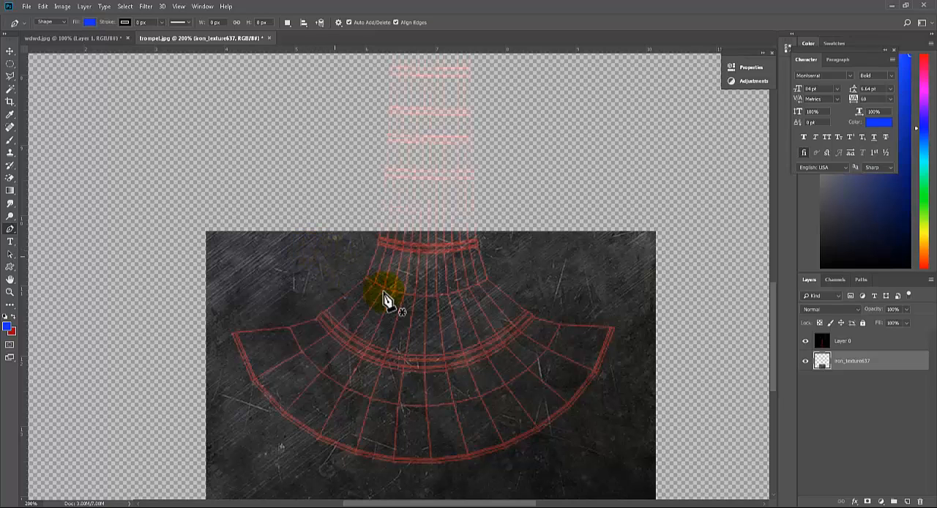
pyautogui.moveTo(547, 249); pyautogui.dragTo(680, 145)
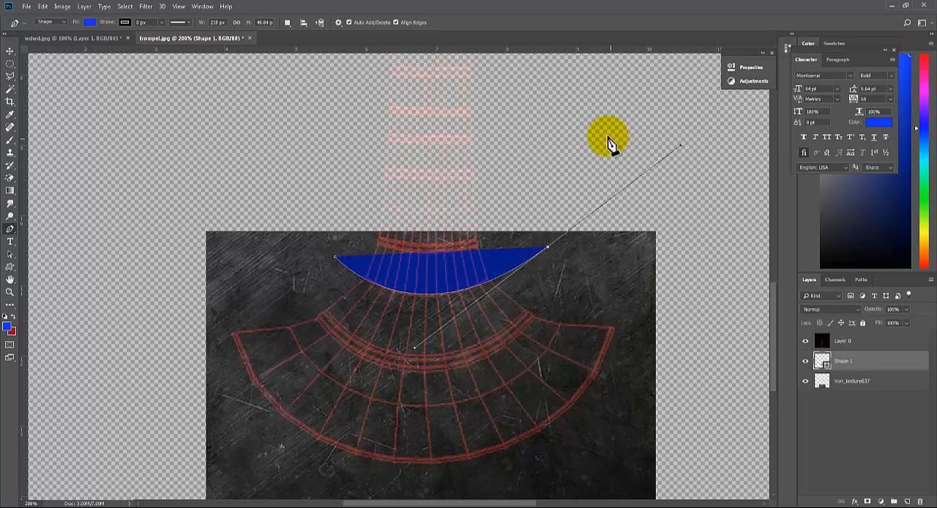
pyautogui.click(612, 137)
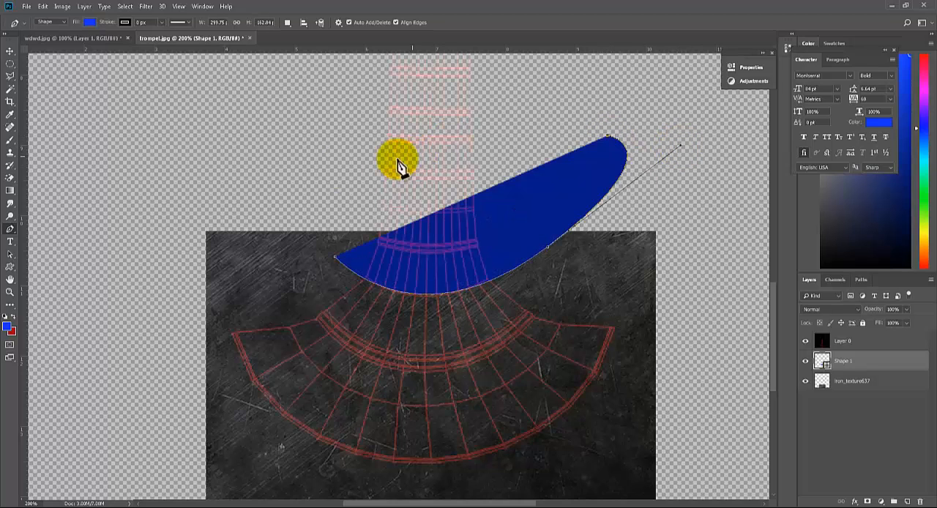
pyautogui.click(271, 178)
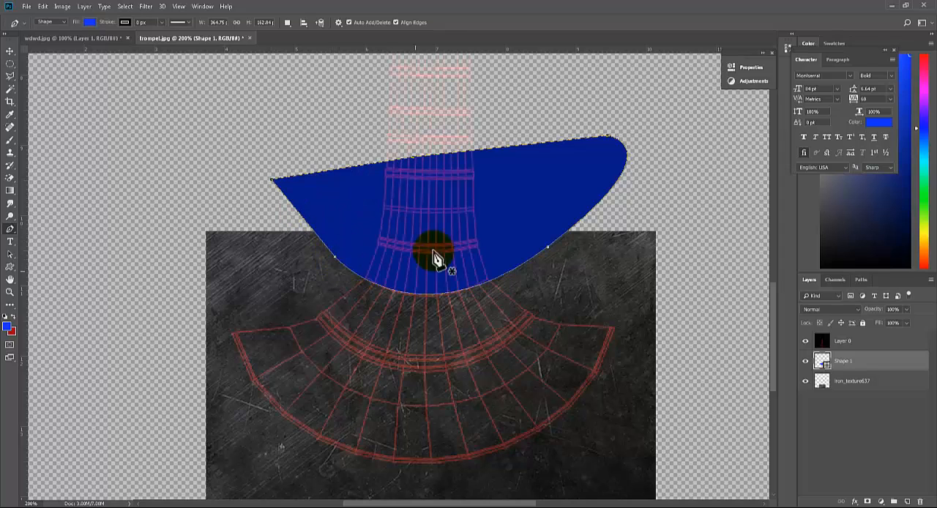
# Convert the pen shape's path into a new anti-aliased selection
pyautogui.rightClick(437, 207)
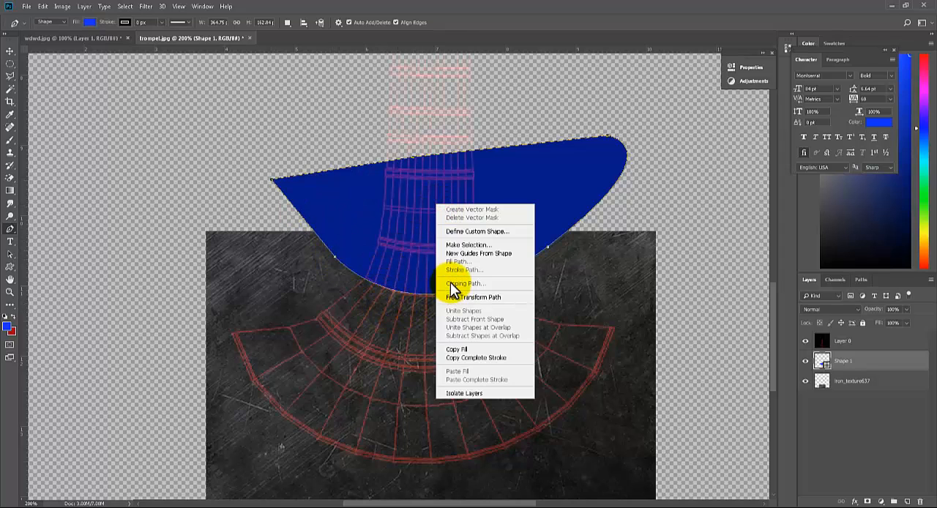
pyautogui.click(462, 246)
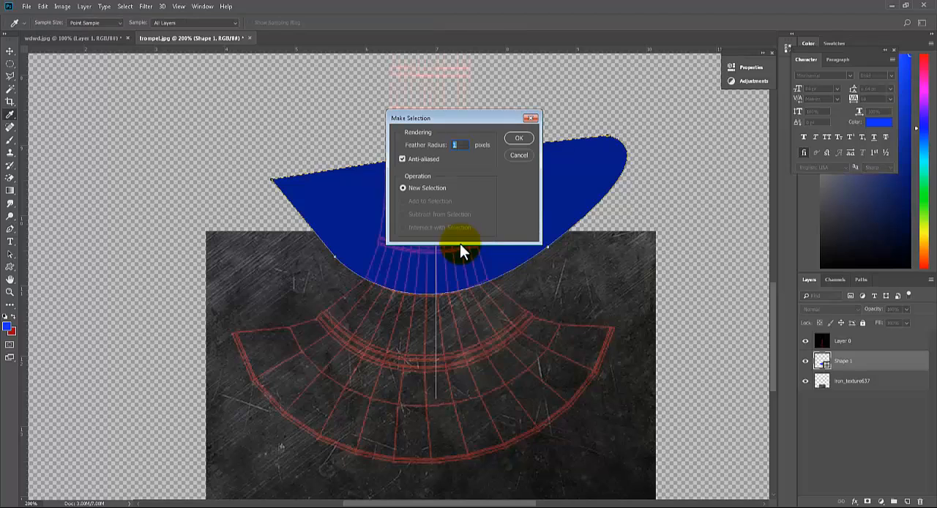
pyautogui.click(525, 136)
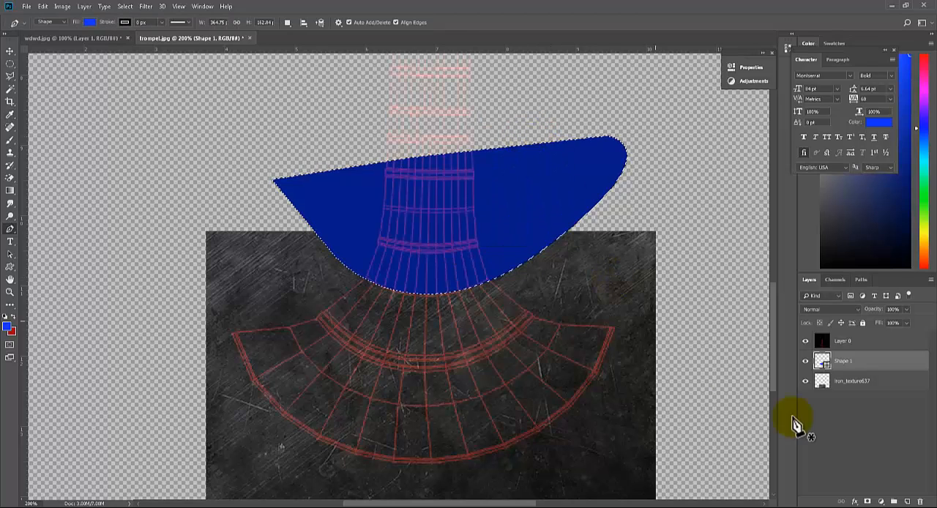
# Delete the Shape 1 layer and erase the selected area from the iron_texture637 layer, leaving nothing selected
pyautogui.click(846, 382)
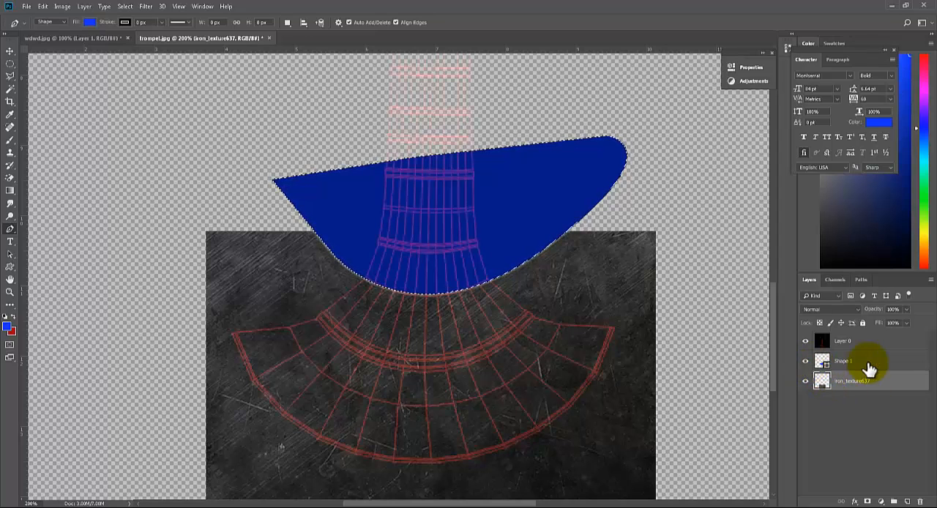
pyautogui.moveTo(871, 366); pyautogui.dragTo(920, 501)
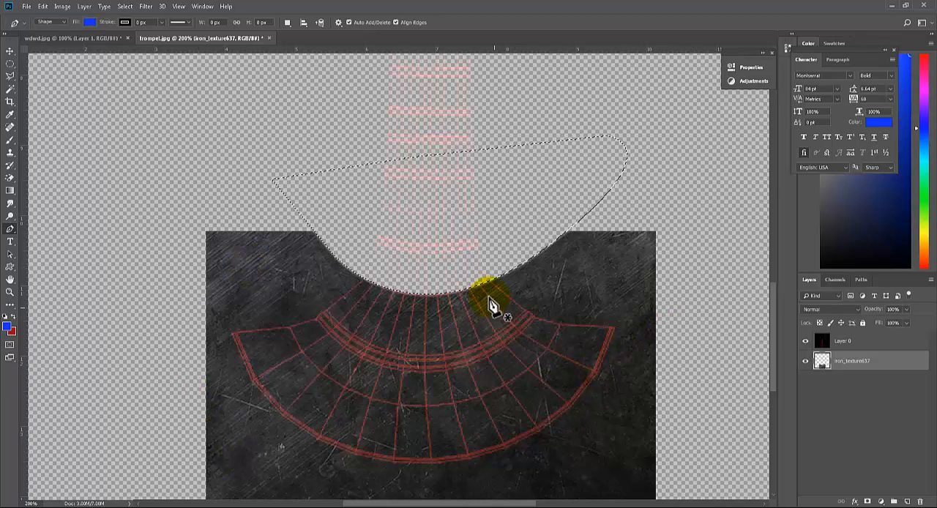
pyautogui.press('m')
pyautogui.click(627, 302)
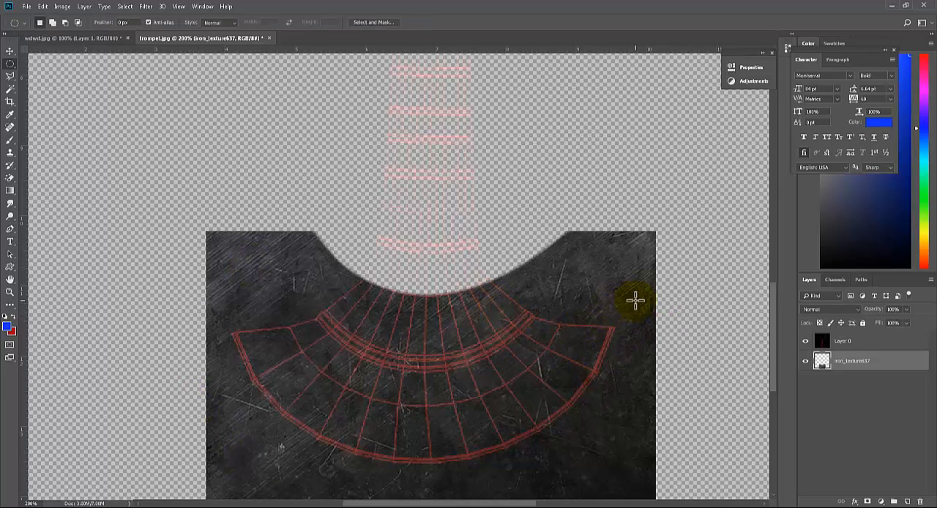
# Switch to Maya, minimize the UV Editor and examine the rings along the horn's checkered tube, comparing them with the UV wireframe
pyautogui.moveTo(554, 311); pyautogui.dragTo(578, 362)
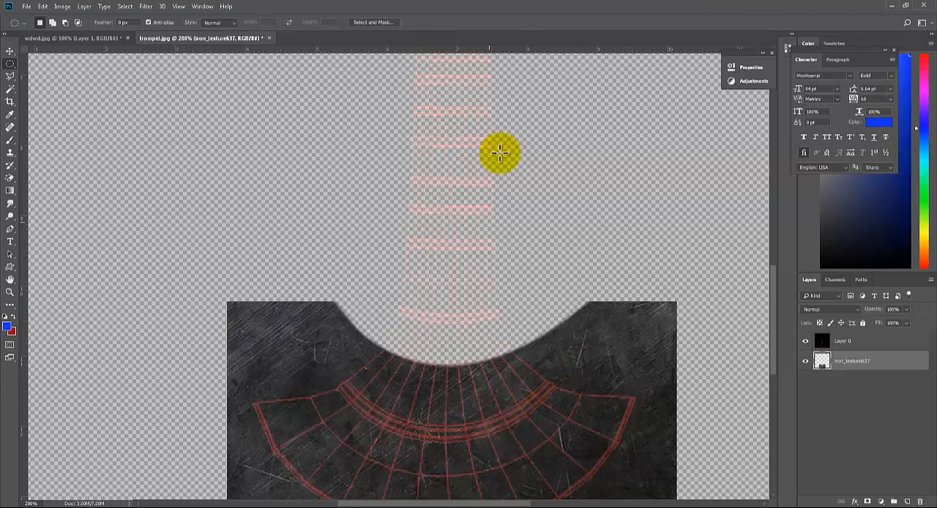
pyautogui.moveTo(496, 254); pyautogui.dragTo(522, 398)
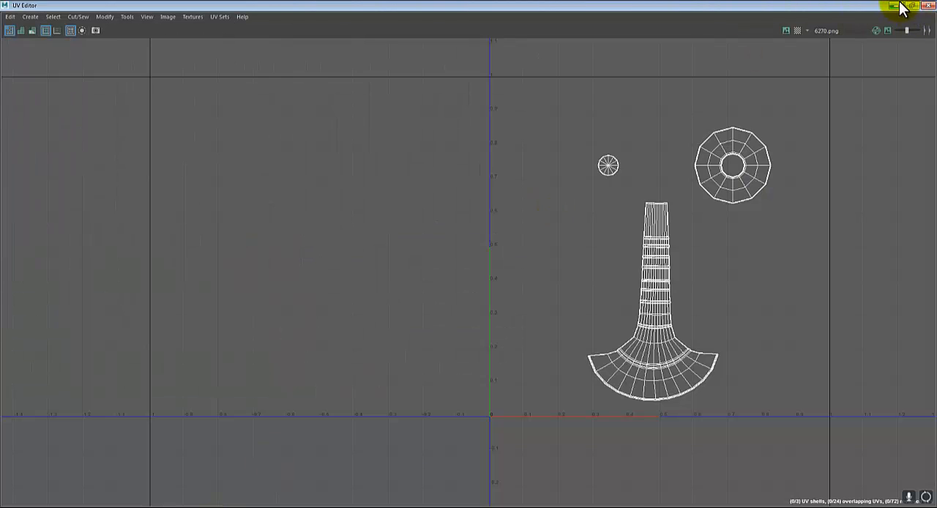
pyautogui.click(899, 5)
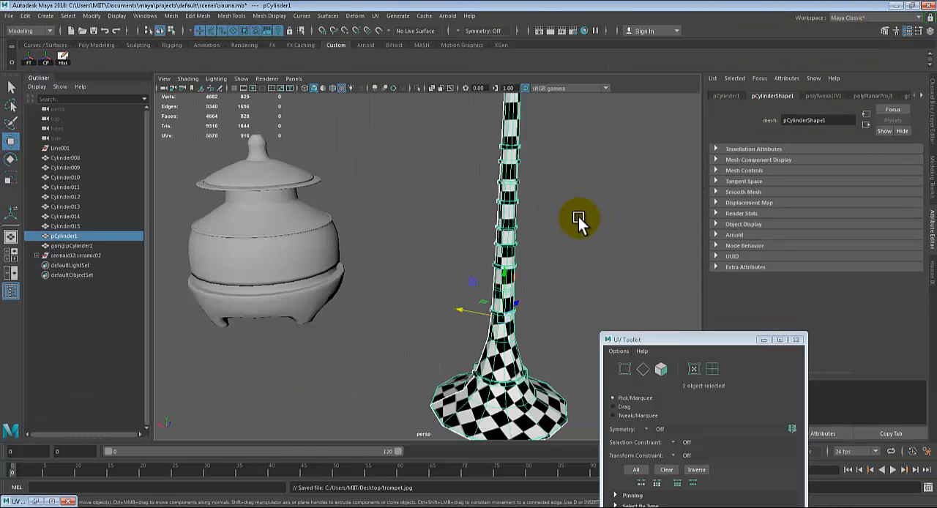
pyautogui.scroll(3, 577, 221)
pyautogui.keyDown('alt'); pyautogui.moveTo(572, 234); pyautogui.dragTo(532, 266, button='middle'); pyautogui.keyUp('alt')
pyautogui.keyDown('alt'); pyautogui.moveTo(532, 266); pyautogui.dragTo(450, 288); pyautogui.keyUp('alt')
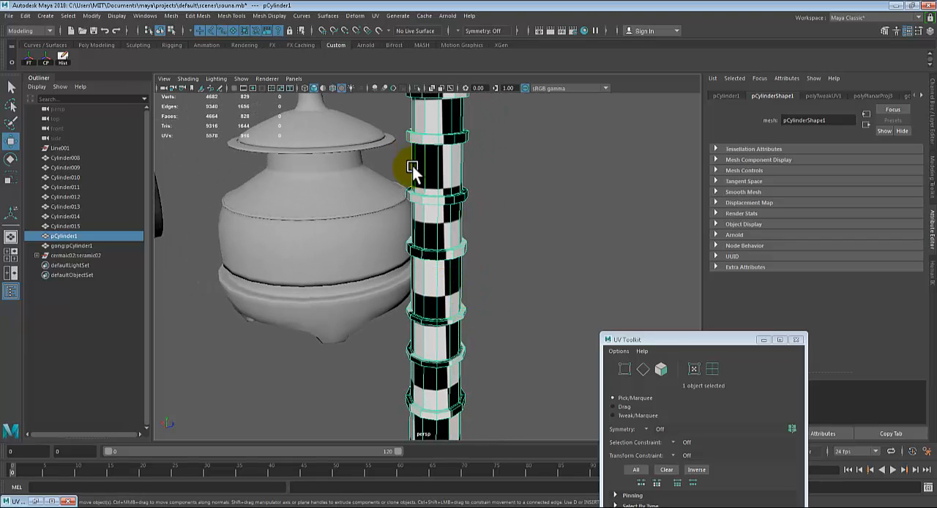
pyautogui.scroll(-2, 414, 175)
pyautogui.moveTo(440, 212); pyautogui.dragTo(560, 194, button='right')
pyautogui.click(560, 194)
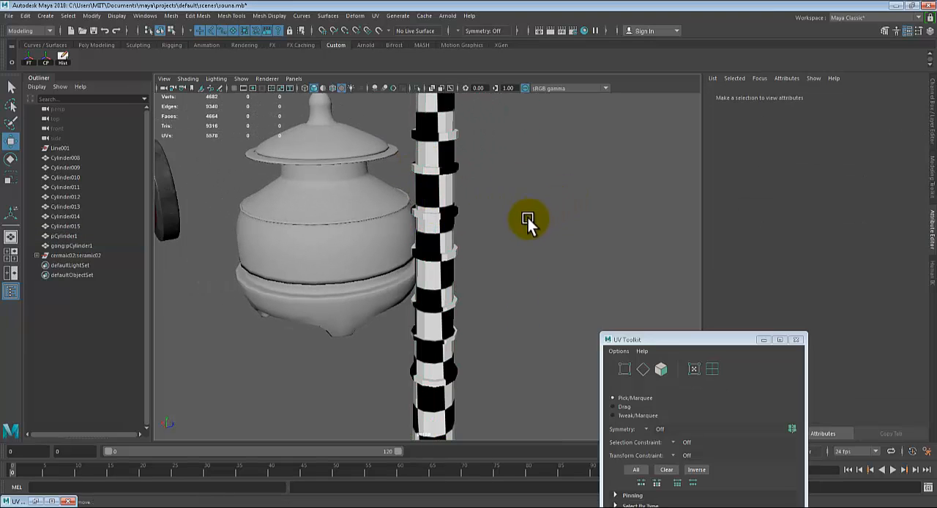
pyautogui.scroll(-4, 525, 219)
pyautogui.scroll(4, 502, 278)
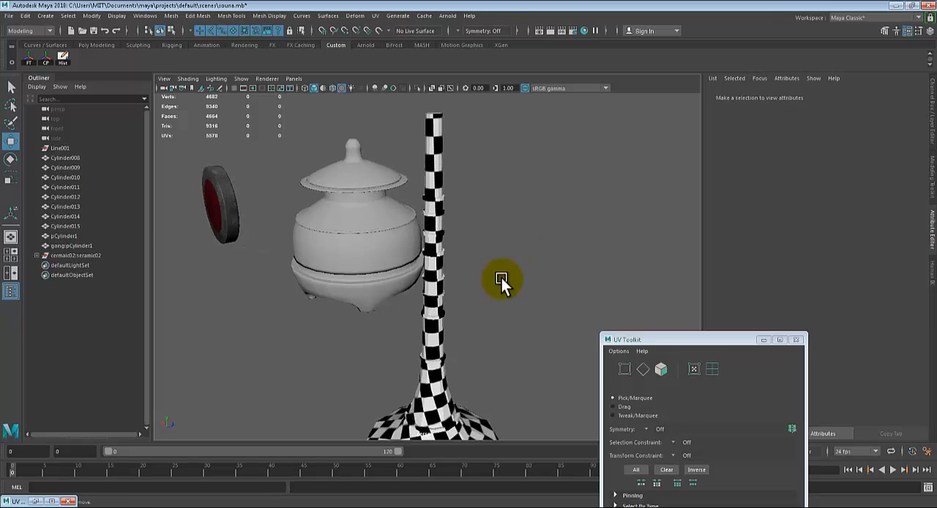
pyautogui.click(436, 268)
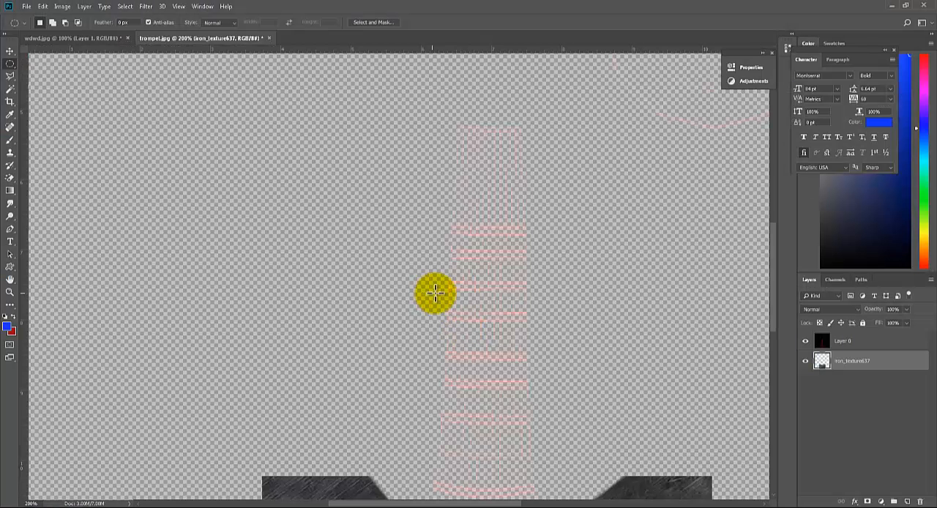
# Raise the opacity of the UV wireframe layer, Layer 0, to 100%
pyautogui.click(850, 343)
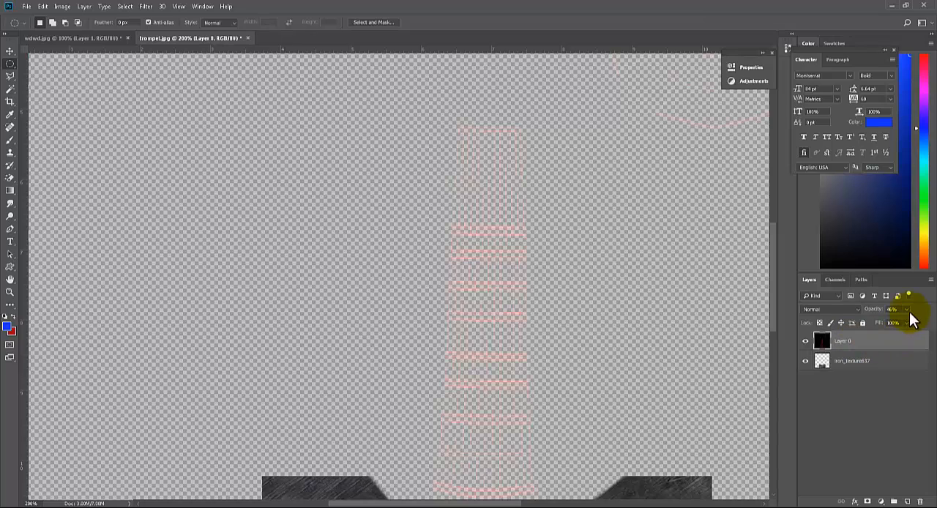
pyautogui.click(906, 309)
pyautogui.moveTo(914, 329); pyautogui.dragTo(926, 329)
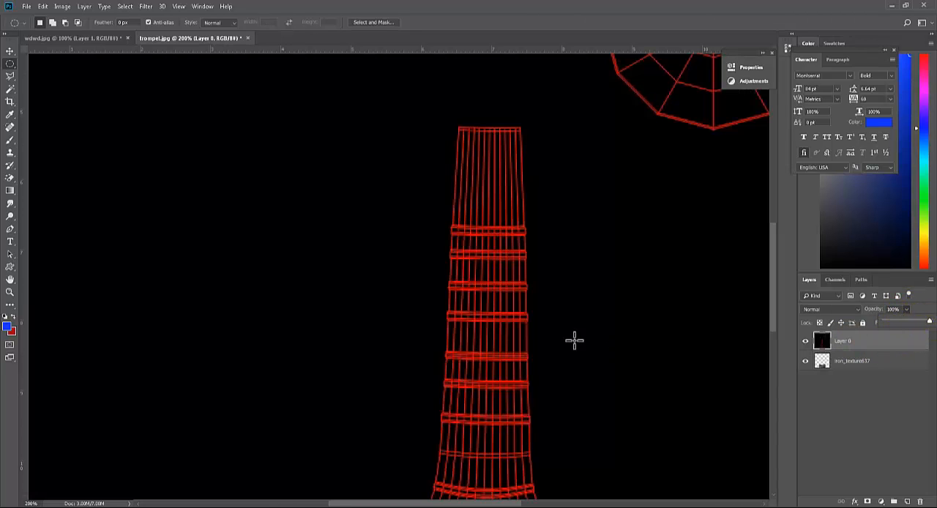
# On a new layer, fill a small circular selection between two rings of the horn's tube with dark grey 161616
pyautogui.click(908, 502)
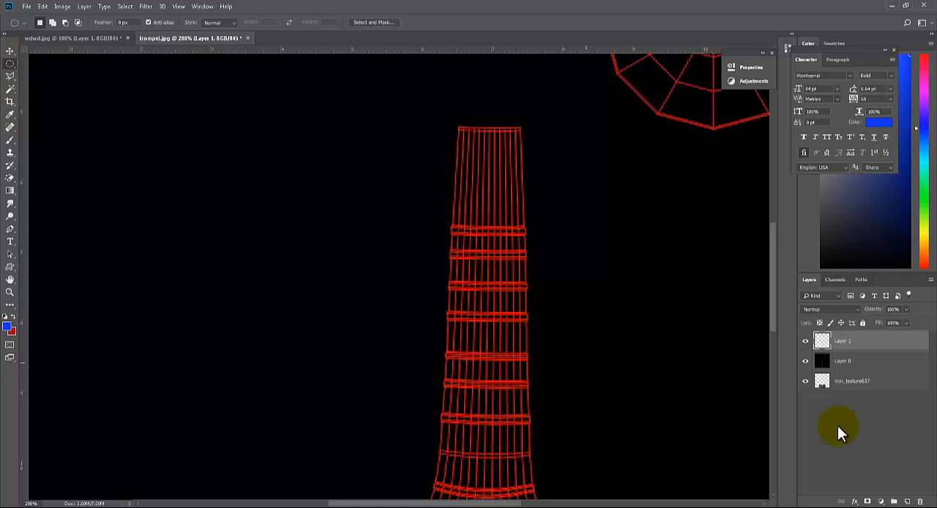
pyautogui.keyDown('shift'); pyautogui.moveTo(475, 271); pyautogui.dragTo(494, 290); pyautogui.keyUp('shift')
pyautogui.click(8, 333)
pyautogui.click(9, 328)
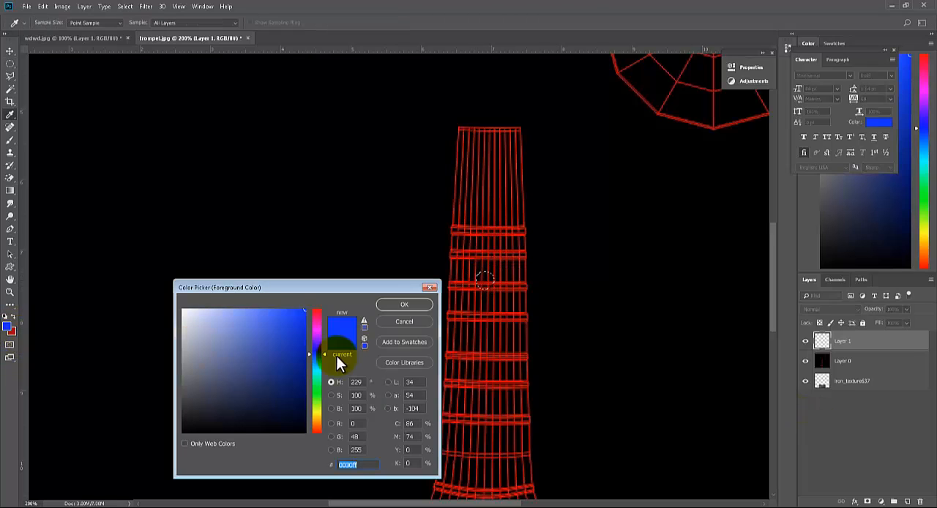
pyautogui.moveTo(256, 337); pyautogui.dragTo(172, 423)
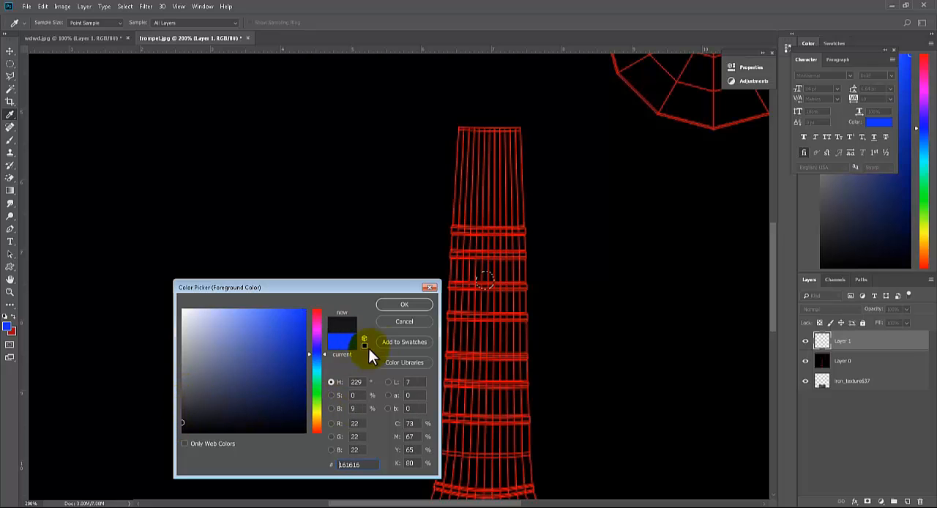
pyautogui.click(402, 305)
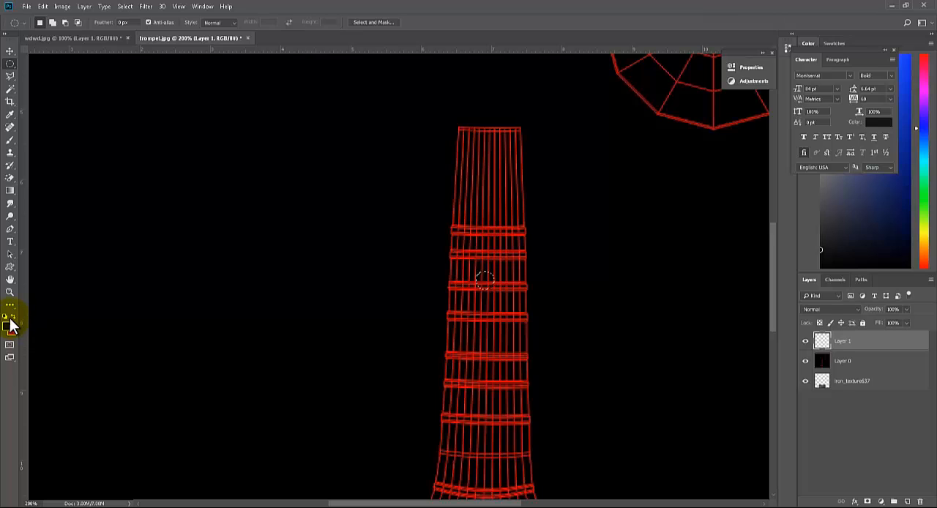
pyautogui.press('x')
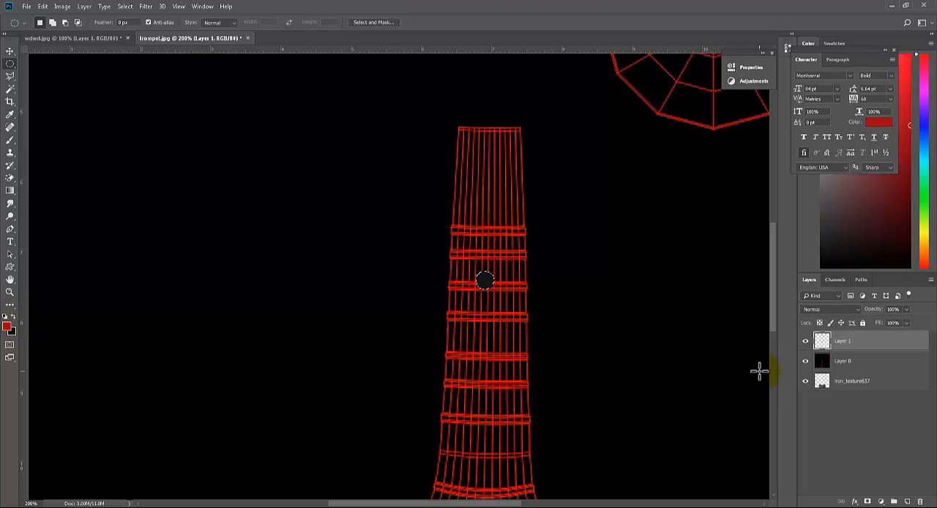
# Hide Layer 0 and duplicate the dark circle three times in an evenly spaced vertical column down the horn's tube
pyautogui.click(805, 362)
pyautogui.press('v')
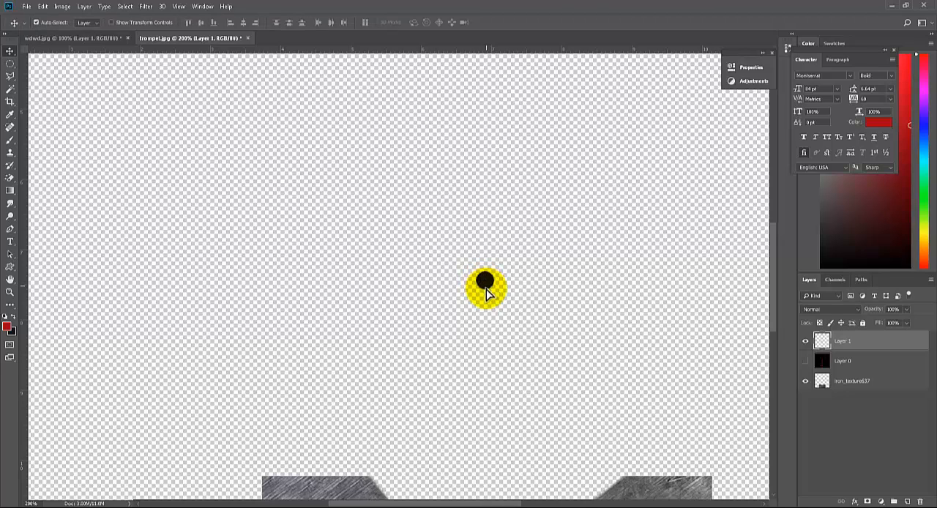
pyautogui.keyDown('alt'); pyautogui.moveTo(487, 293); pyautogui.dragTo(486, 429); pyautogui.keyUp('alt')
pyautogui.hotkey('ctrl', '-')
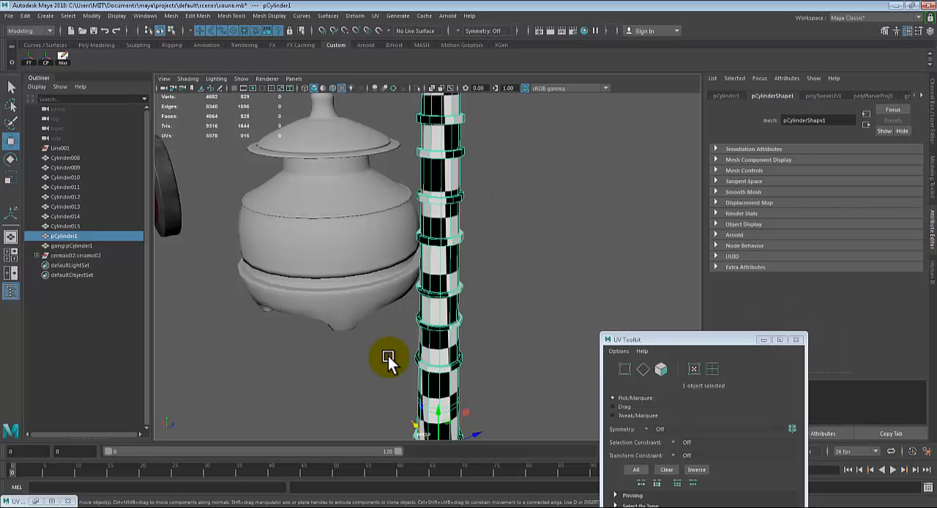
# Switch to Maya and examine the gong, ceramic pot and horn together, selecting the gong
pyautogui.scroll(-5, 388, 357)
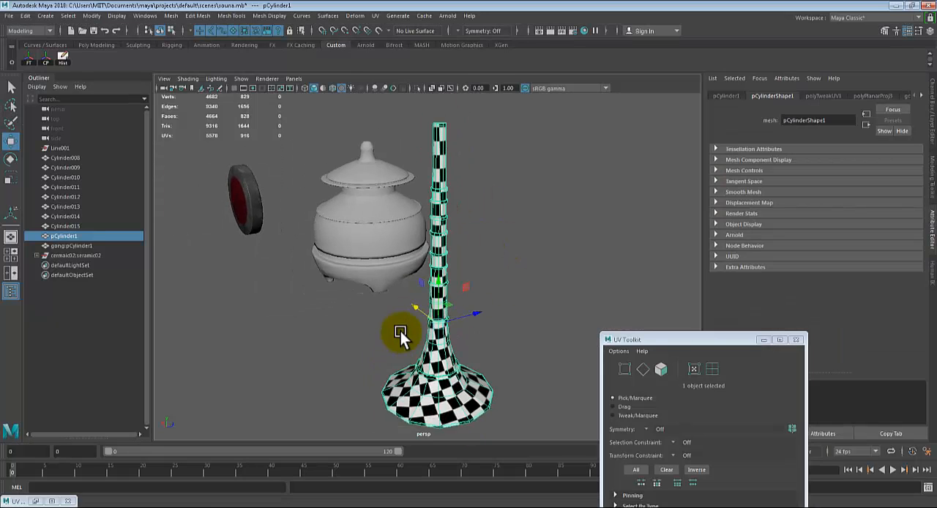
pyautogui.keyDown('alt'); pyautogui.moveTo(402, 337); pyautogui.dragTo(357, 276); pyautogui.keyUp('alt')
pyautogui.click(347, 298)
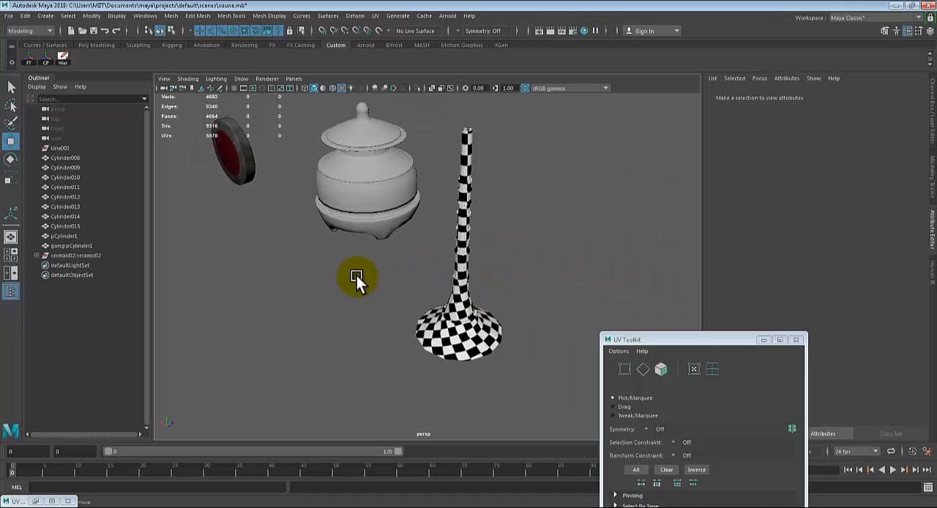
pyautogui.click(241, 167)
pyautogui.click(456, 257)
pyautogui.click(214, 150)
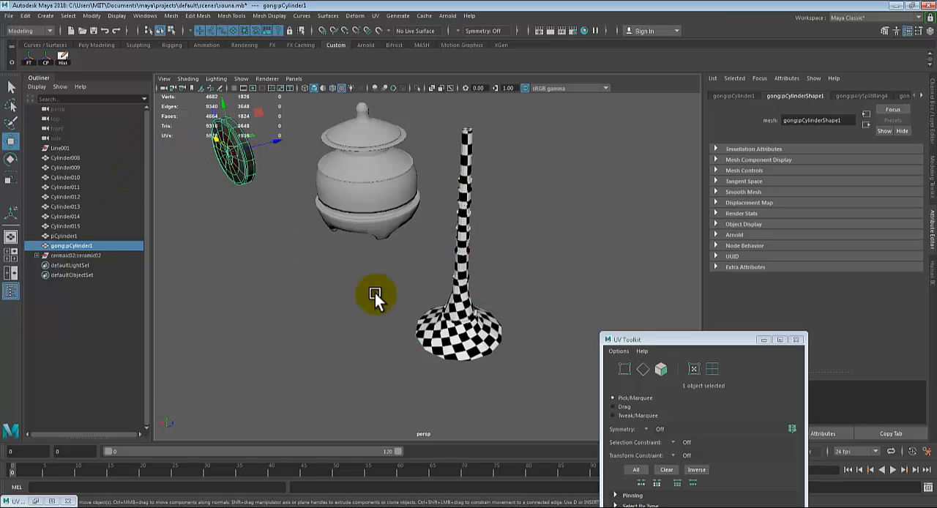
pyautogui.keyDown('alt'); pyautogui.moveTo(417, 256); pyautogui.dragTo(472, 315); pyautogui.keyUp('alt')
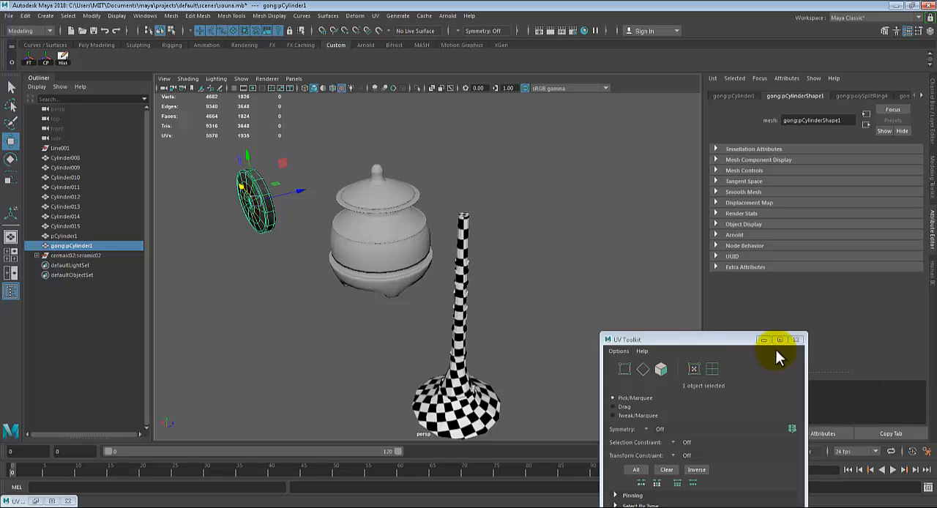
# Close the UV Toolkit, frame the ceramic pot in the view and select its upper body with the lid
pyautogui.click(801, 339)
pyautogui.keyDown('alt'); pyautogui.moveTo(546, 301); pyautogui.dragTo(465, 304); pyautogui.keyUp('alt')
pyautogui.moveTo(476, 282); pyautogui.dragTo(594, 362)
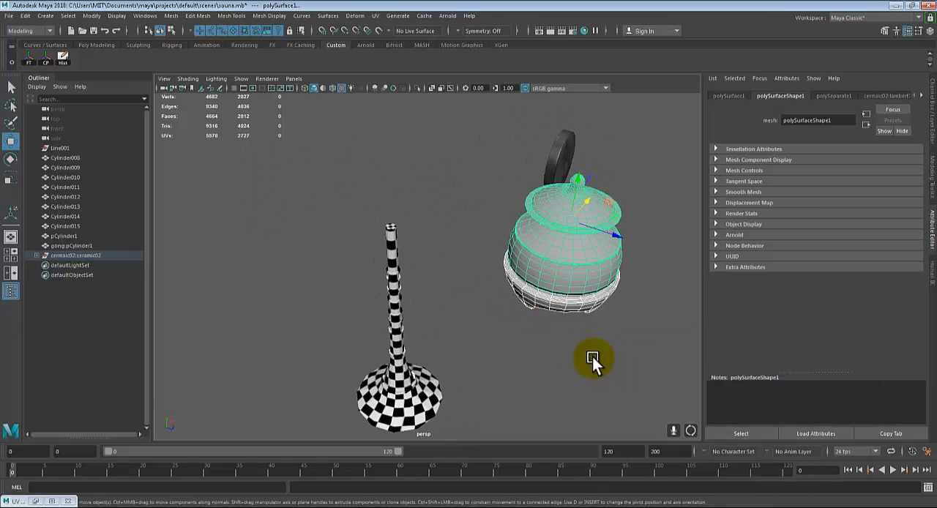
pyautogui.press('f')
pyautogui.keyDown('alt'); pyautogui.moveTo(529, 318); pyautogui.dragTo(544, 308); pyautogui.keyUp('alt')
pyautogui.click(544, 309)
pyautogui.click(473, 297)
pyautogui.keyDown('alt'); pyautogui.moveTo(472, 298); pyautogui.dragTo(522, 308); pyautogui.keyUp('alt')
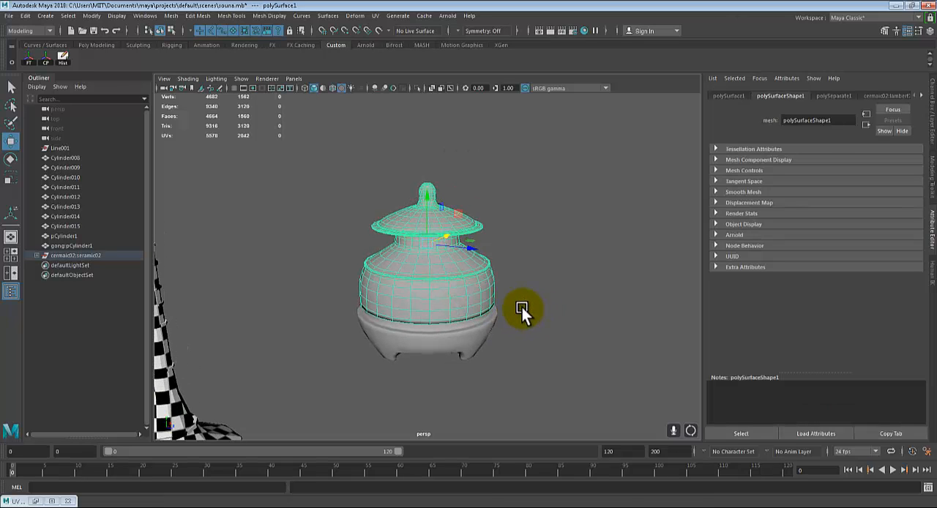
# Examine the ceramic pot from several angles, including its lid, upper body and legged base
pyautogui.click(525, 309)
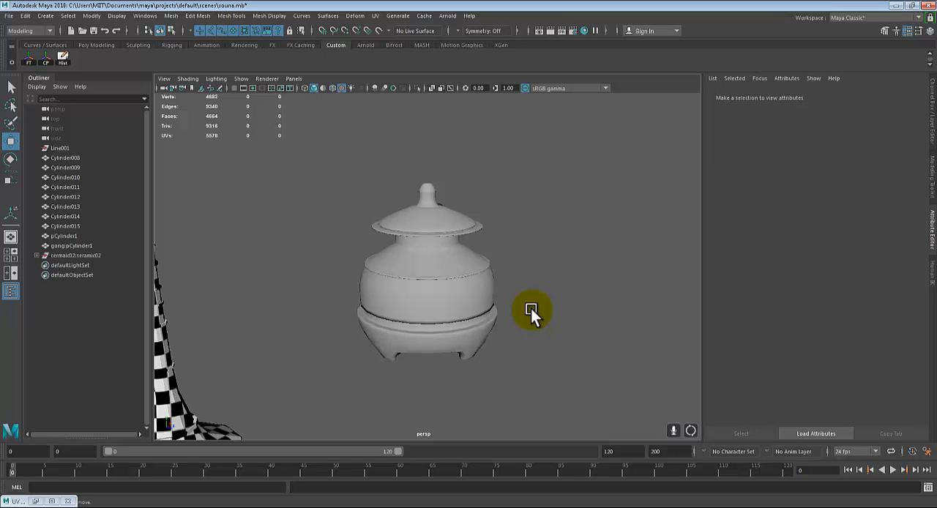
pyautogui.keyDown('alt'); pyautogui.moveTo(302, 360); pyautogui.dragTo(222, 255); pyautogui.keyUp('alt')
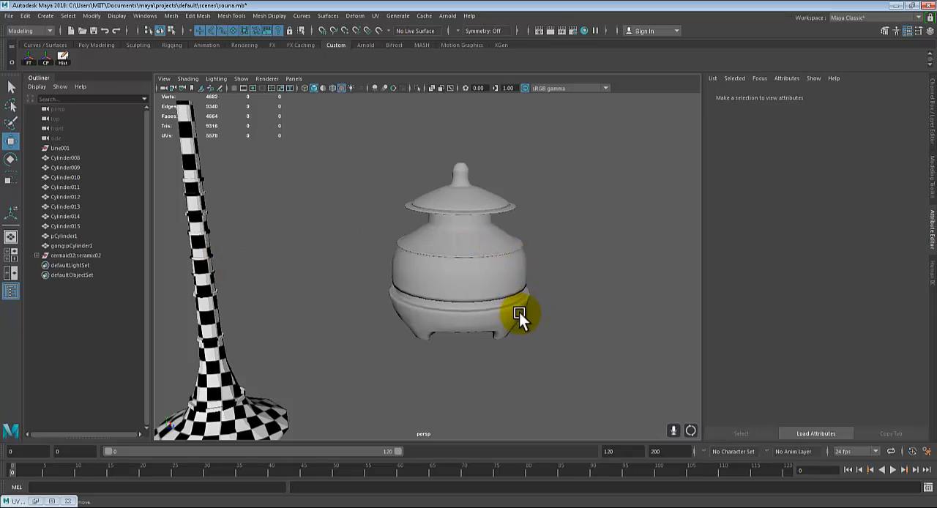
pyautogui.scroll(3, 520, 313)
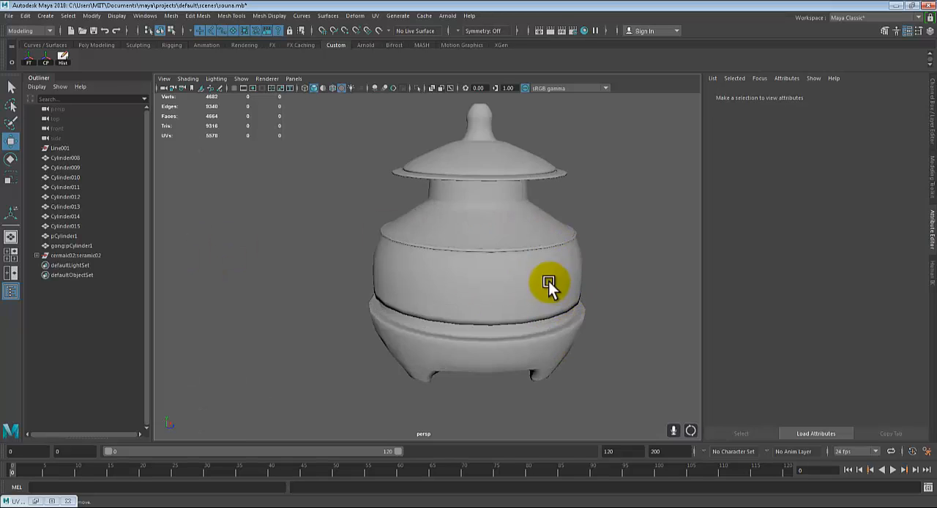
pyautogui.keyDown('alt'); pyautogui.moveTo(545, 277); pyautogui.dragTo(438, 287); pyautogui.keyUp('alt')
pyautogui.click(433, 284)
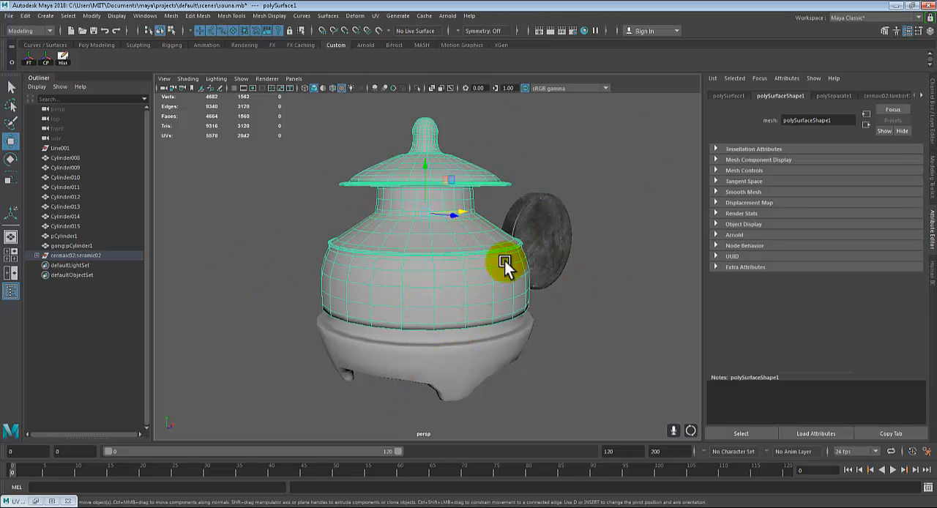
pyautogui.keyDown('alt'); pyautogui.moveTo(505, 264); pyautogui.dragTo(470, 244); pyautogui.keyUp('alt')
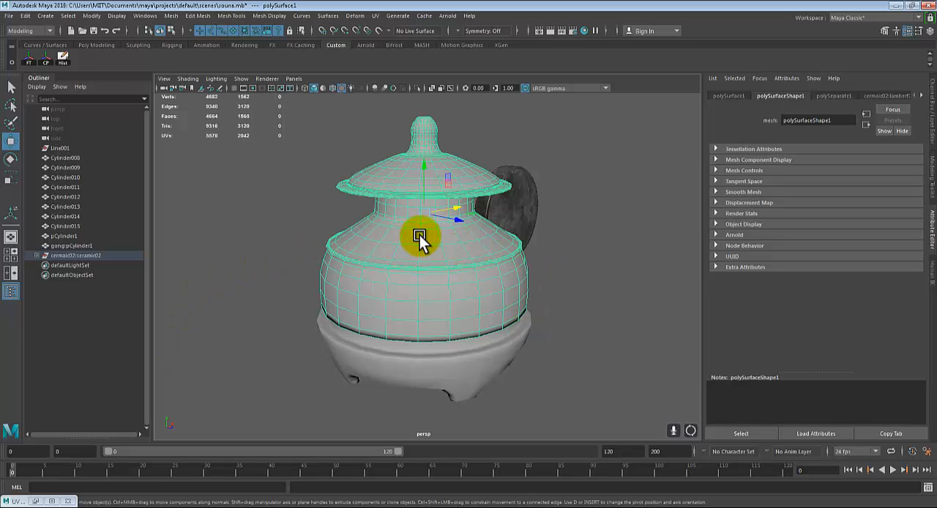
pyautogui.click(598, 252)
# Select the ceramic pot's upper body with the lid and assign a new Phong material to it
pyautogui.click(398, 266)
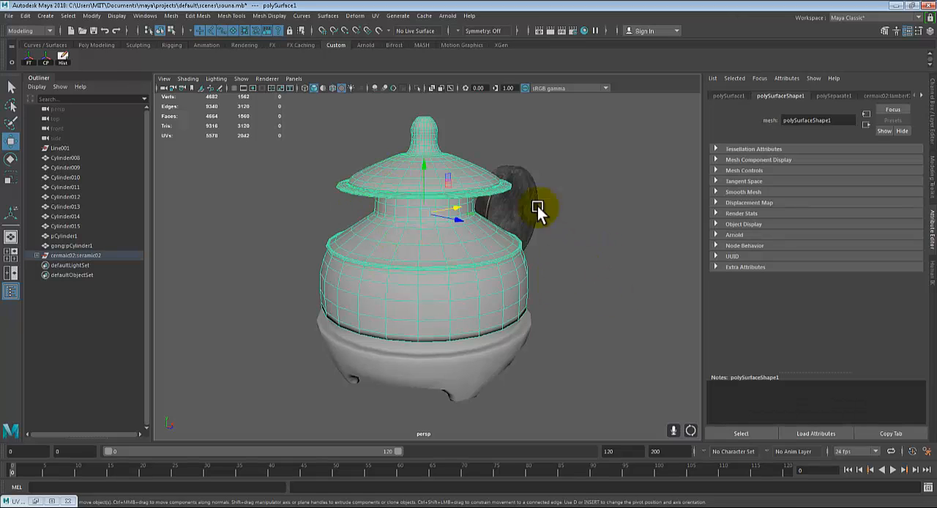
pyautogui.keyDown('alt'); pyautogui.moveTo(468, 270); pyautogui.dragTo(441, 265); pyautogui.keyUp('alt')
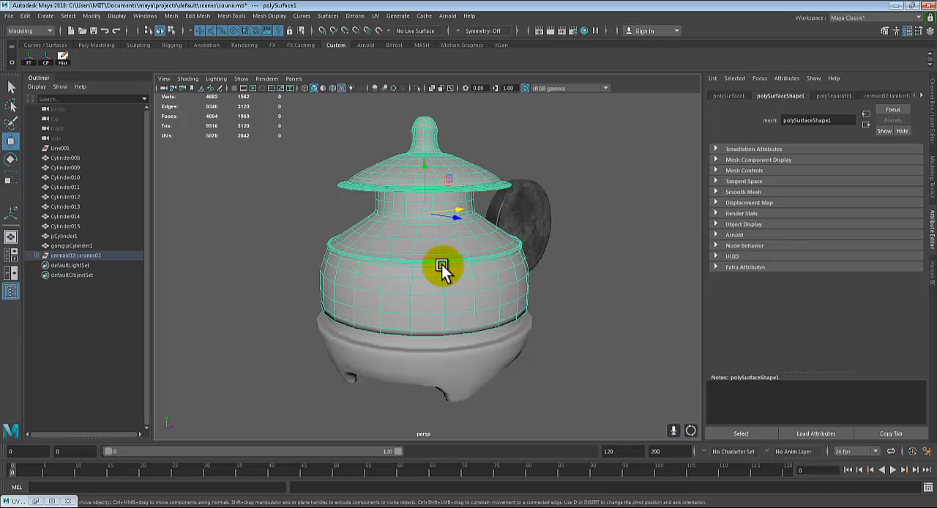
pyautogui.keyDown('alt'); pyautogui.moveTo(449, 272); pyautogui.dragTo(498, 295, button='middle'); pyautogui.keyUp('alt')
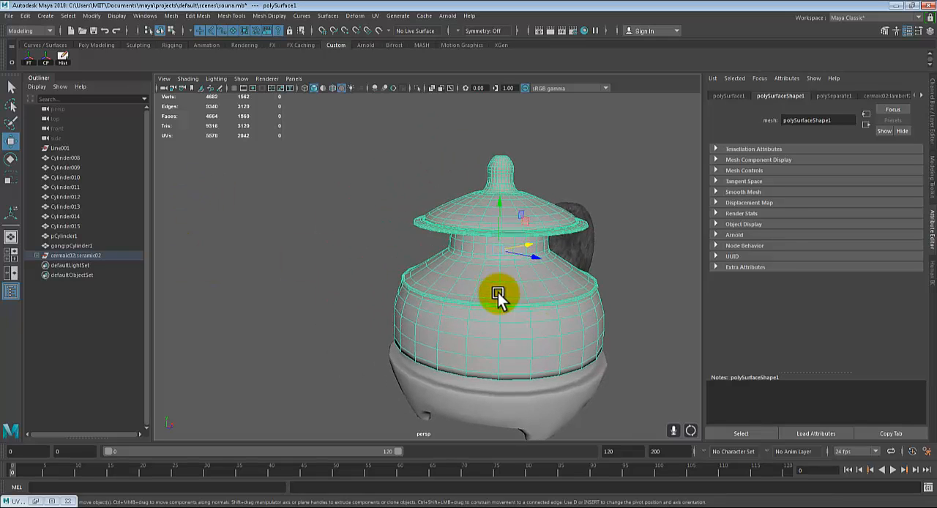
pyautogui.rightClick(487, 245)
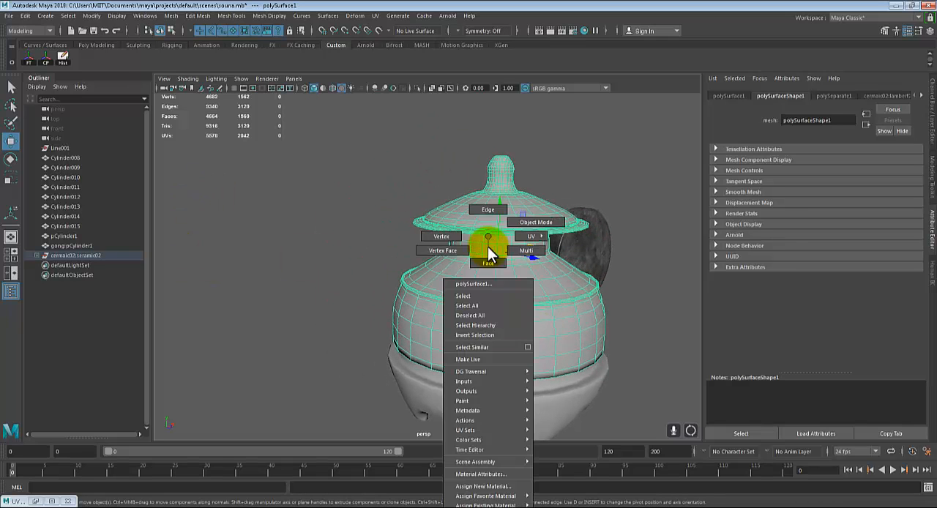
pyautogui.click(476, 486)
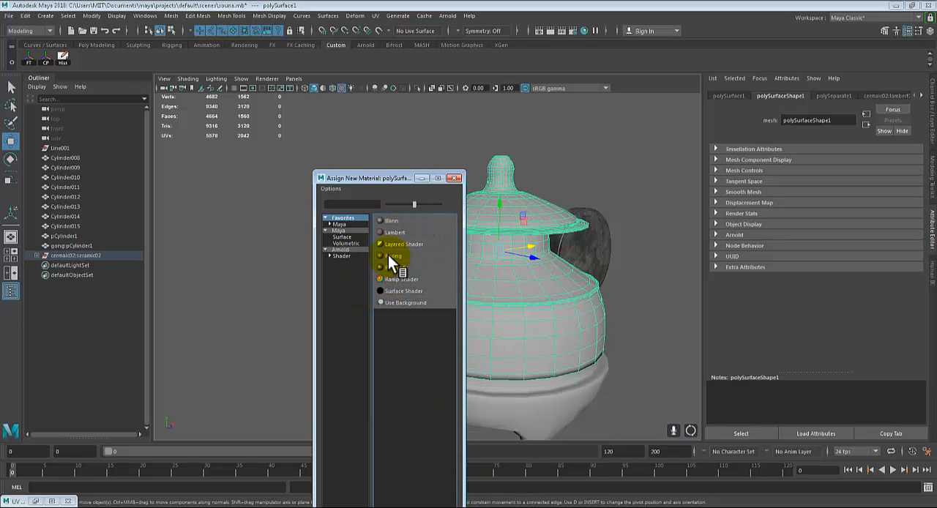
pyautogui.click(390, 256)
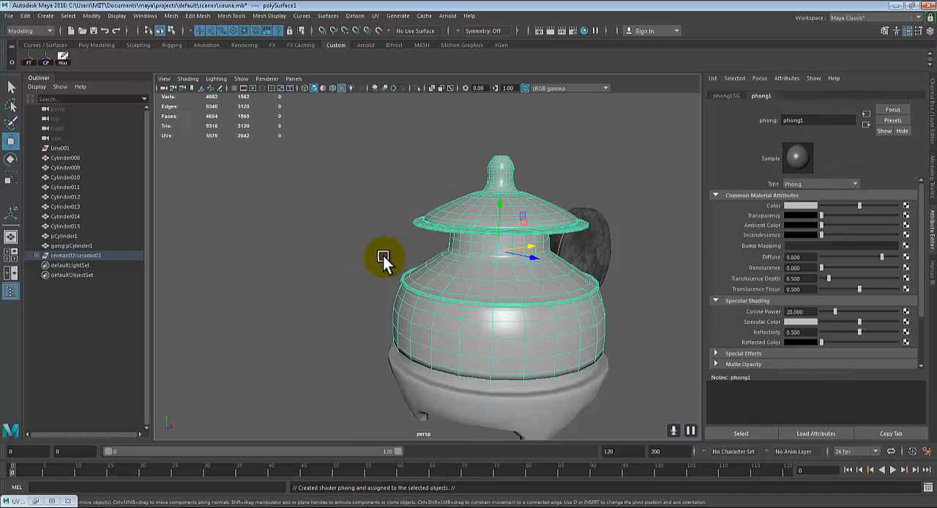
# Connect a file texture to the Phong material's color and load iron_texture637.jpg from the Desktop as its image
pyautogui.click(906, 207)
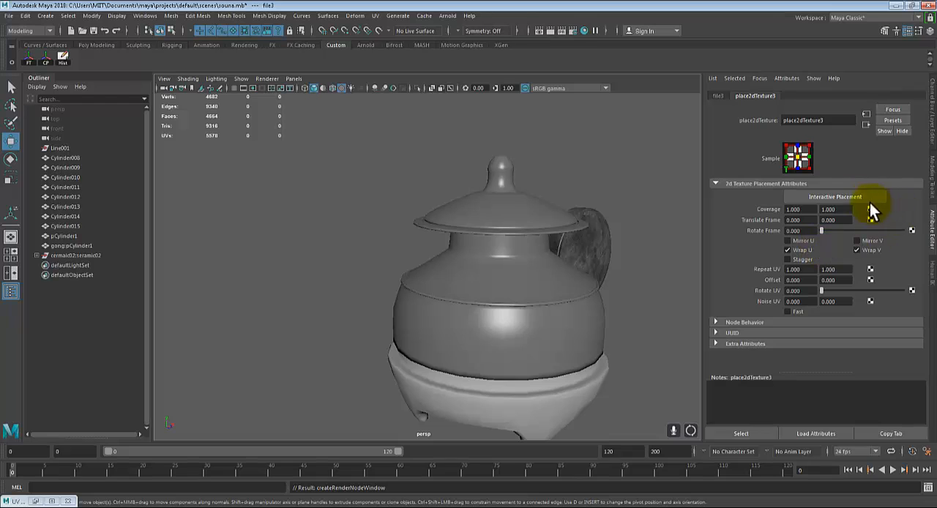
pyautogui.click(716, 96)
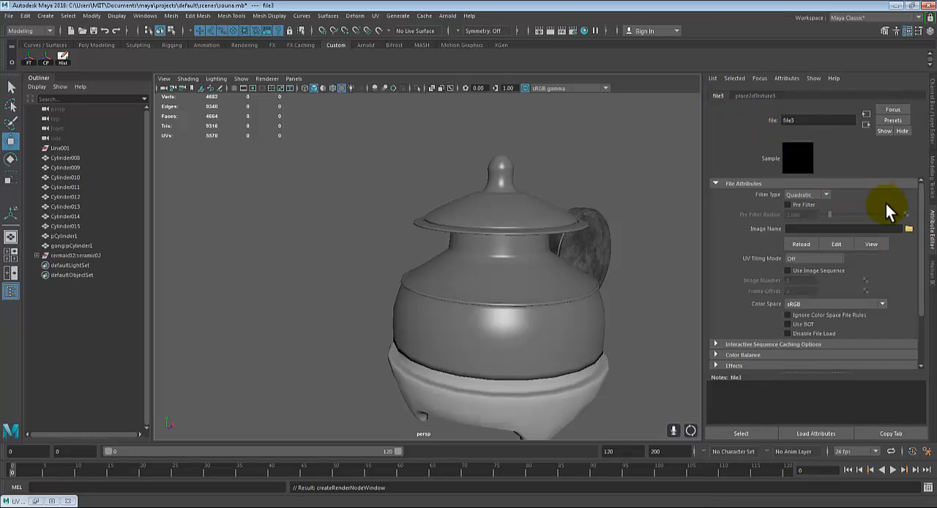
pyautogui.click(909, 230)
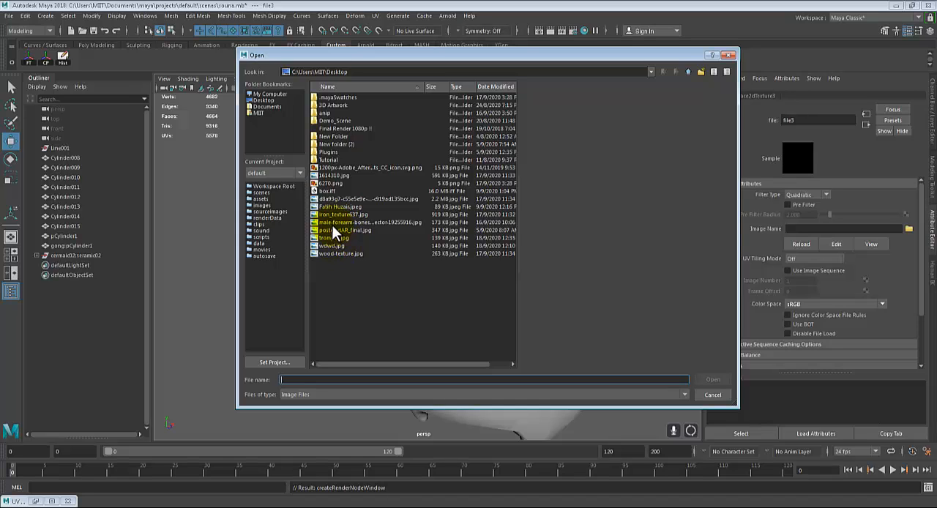
pyautogui.click(334, 167)
pyautogui.click(335, 175)
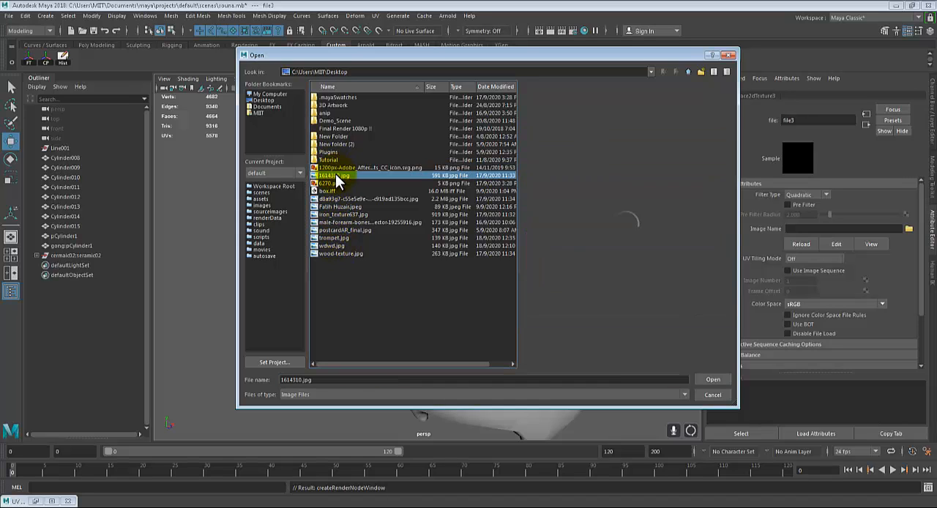
pyautogui.click(334, 184)
pyautogui.click(332, 190)
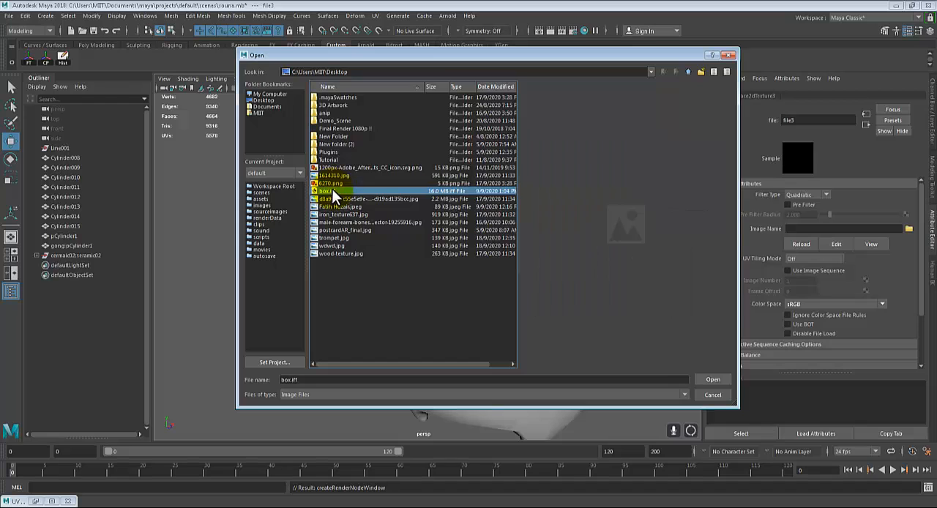
pyautogui.click(332, 198)
pyautogui.click(333, 214)
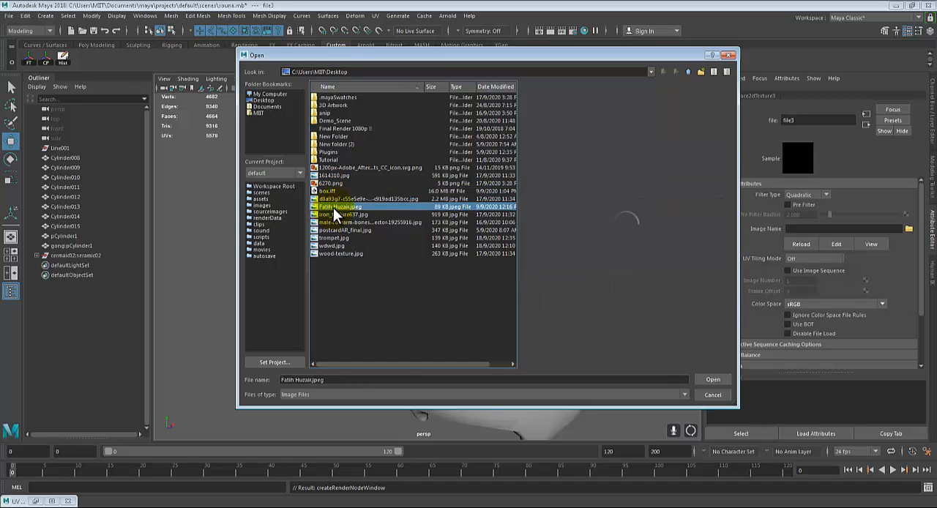
pyautogui.click(335, 220)
pyautogui.click(337, 214)
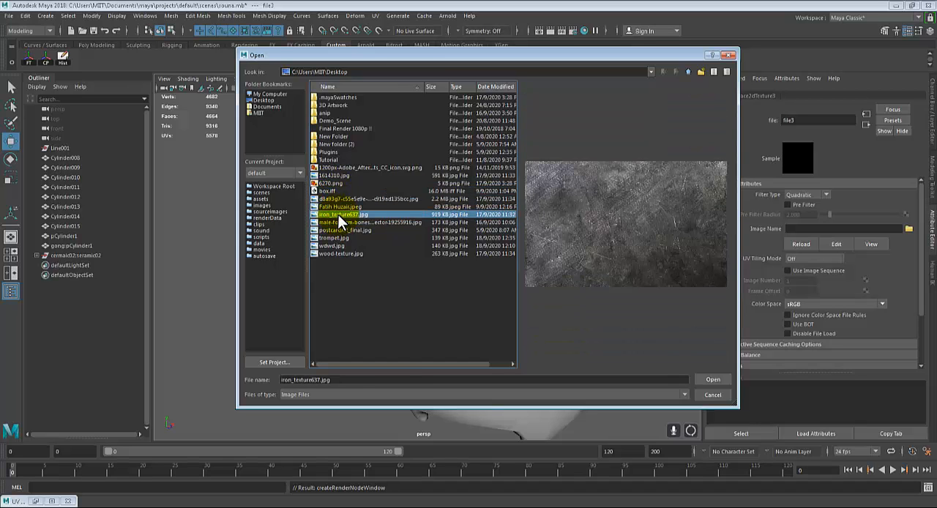
pyautogui.doubleClick(338, 214)
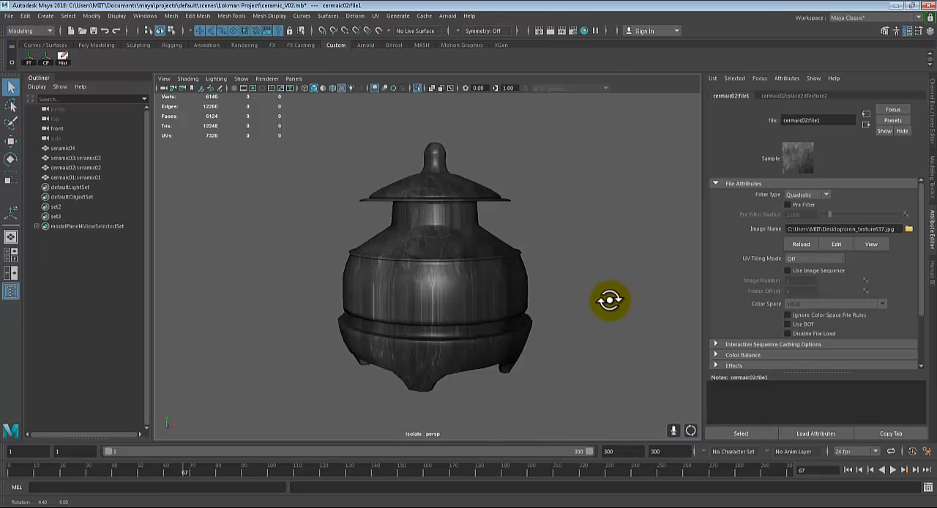
# In the ceramic_V02.mb scene, examine how the iron texture lies on the pot's body, neck and base
pyautogui.moveTo(606, 299)
pyautogui.keyDown('alt'); pyautogui.mouseDown()
pyautogui.moveTo(571, 298)
pyautogui.moveTo(601, 303)
pyautogui.mouseUp(); pyautogui.keyUp('alt')
pyautogui.scroll(5, 600, 304)
pyautogui.keyDown('alt'); pyautogui.moveTo(596, 305); pyautogui.dragTo(558, 269, button='middle'); pyautogui.keyUp('alt')
pyautogui.keyDown('alt'); pyautogui.moveTo(549, 274); pyautogui.dragTo(469, 304); pyautogui.keyUp('alt')
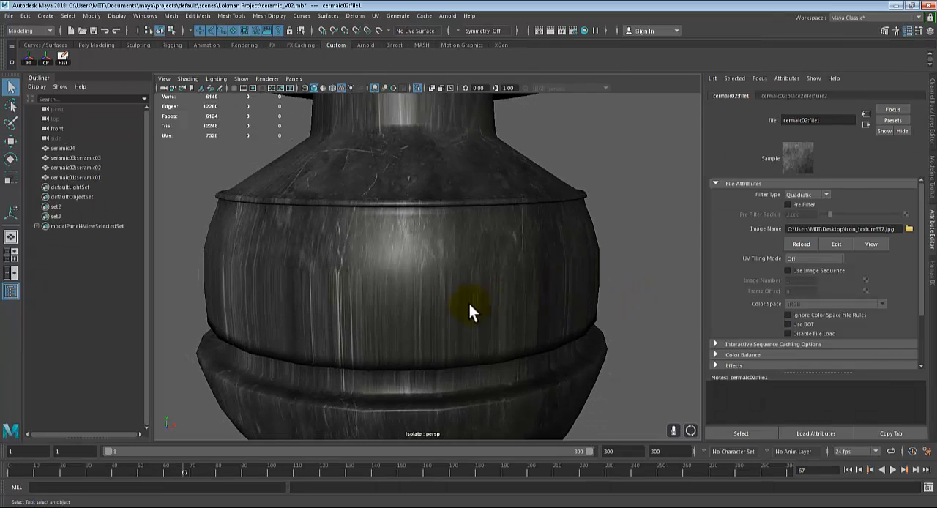
pyautogui.click(386, 285)
pyautogui.click(672, 201)
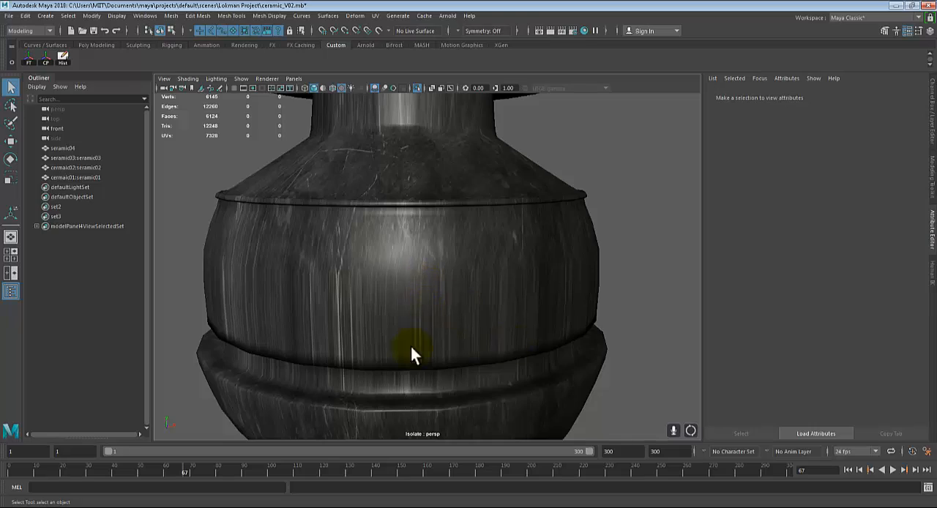
pyautogui.keyDown('alt'); pyautogui.moveTo(411, 348); pyautogui.dragTo(516, 379); pyautogui.keyUp('alt')
pyautogui.keyDown('alt'); pyautogui.moveTo(505, 287); pyautogui.dragTo(538, 286); pyautogui.keyUp('alt')
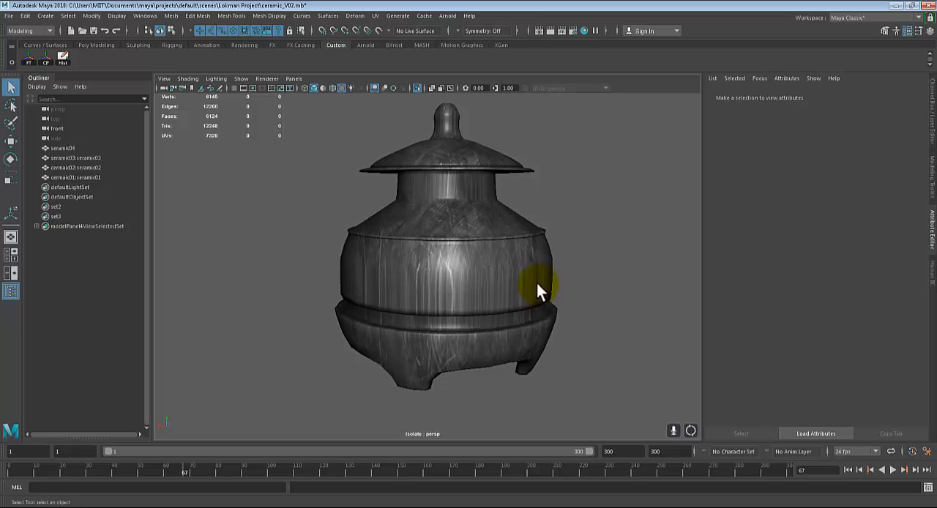
# Select the whole ceramic pot and apply Automatic UV mapping to it
pyautogui.click(491, 245)
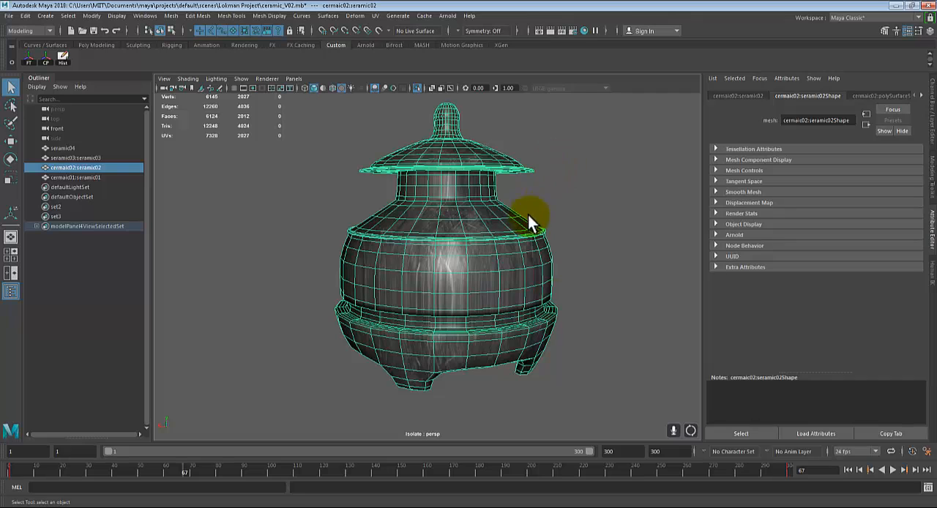
pyautogui.click(637, 236)
pyautogui.keyDown('alt'); pyautogui.moveTo(566, 285); pyautogui.dragTo(567, 311, button='middle'); pyautogui.keyUp('alt')
pyautogui.keyDown('alt'); pyautogui.moveTo(508, 351); pyautogui.dragTo(470, 363); pyautogui.keyUp('alt')
pyautogui.click(472, 243)
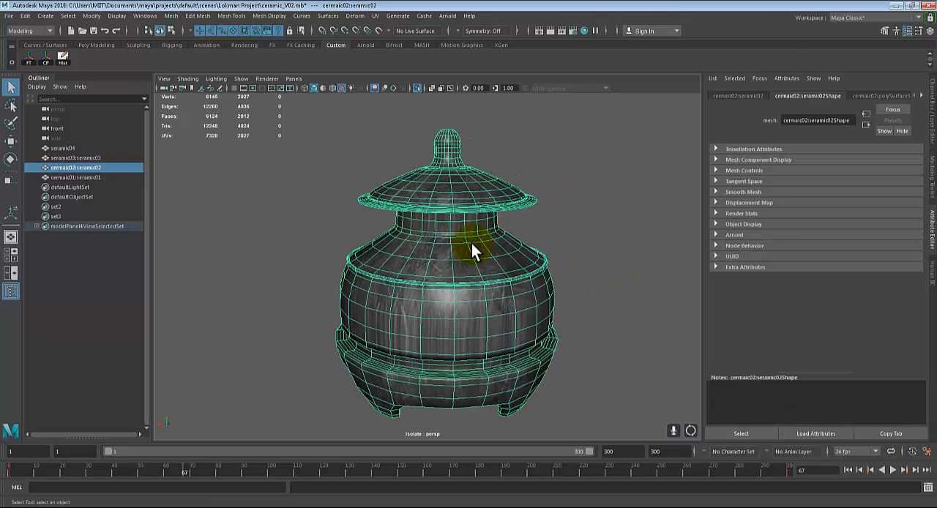
pyautogui.keyDown('alt'); pyautogui.moveTo(476, 243); pyautogui.dragTo(492, 242); pyautogui.keyUp('alt')
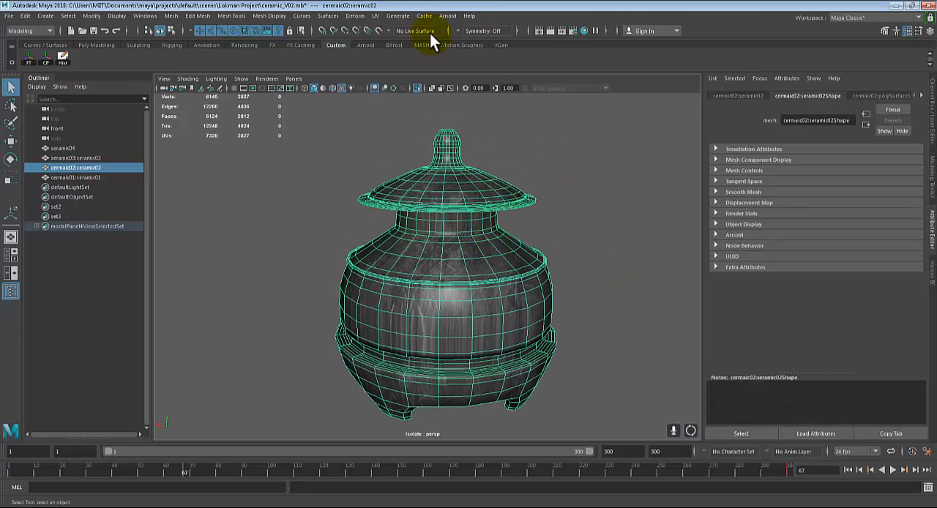
pyautogui.click(375, 16)
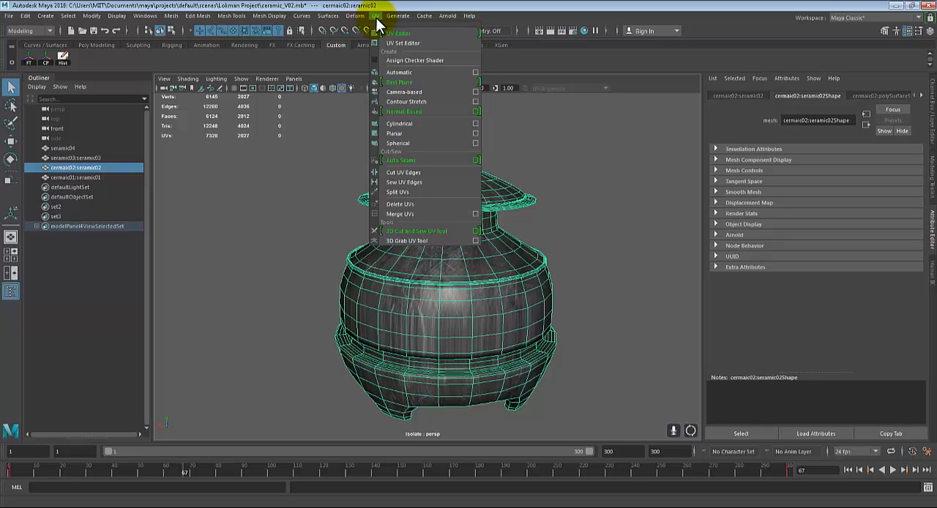
pyautogui.click(403, 74)
# Deselect the pot and examine the remapped iron texture on its body and lid
pyautogui.keyDown('alt'); pyautogui.moveTo(619, 253); pyautogui.dragTo(571, 283); pyautogui.keyUp('alt')
pyautogui.click(608, 201)
pyautogui.moveTo(502, 234); pyautogui.dragTo(535, 212, button='right')
pyautogui.click(585, 220)
pyautogui.keyDown('alt'); pyautogui.moveTo(579, 341); pyautogui.dragTo(635, 321); pyautogui.keyUp('alt')
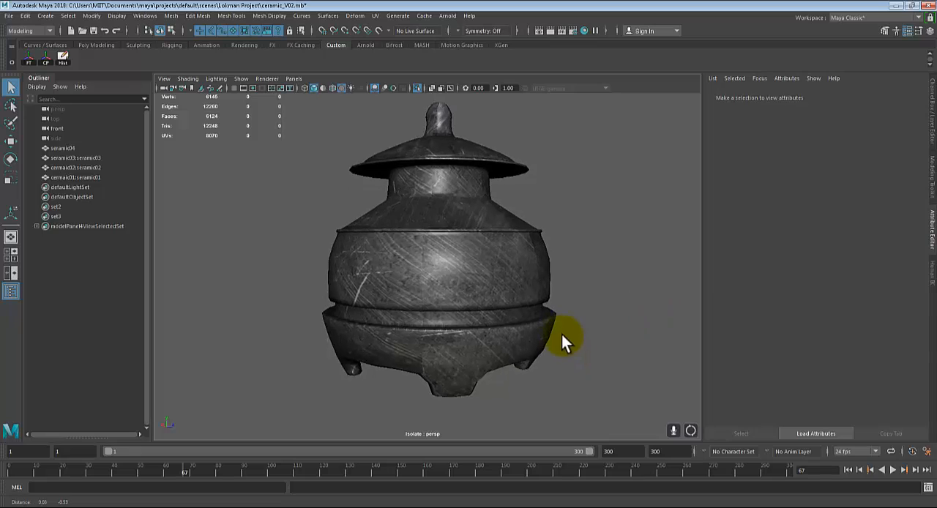
# Inspect the iron texture up close on the pot's legs and base, and check the seams around the body
pyautogui.scroll(5, 561, 334)
pyautogui.keyDown('alt'); pyautogui.moveTo(562, 334); pyautogui.dragTo(545, 313, button='middle'); pyautogui.keyUp('alt')
pyautogui.keyDown('alt'); pyautogui.moveTo(546, 312); pyautogui.dragTo(475, 334); pyautogui.keyUp('alt')
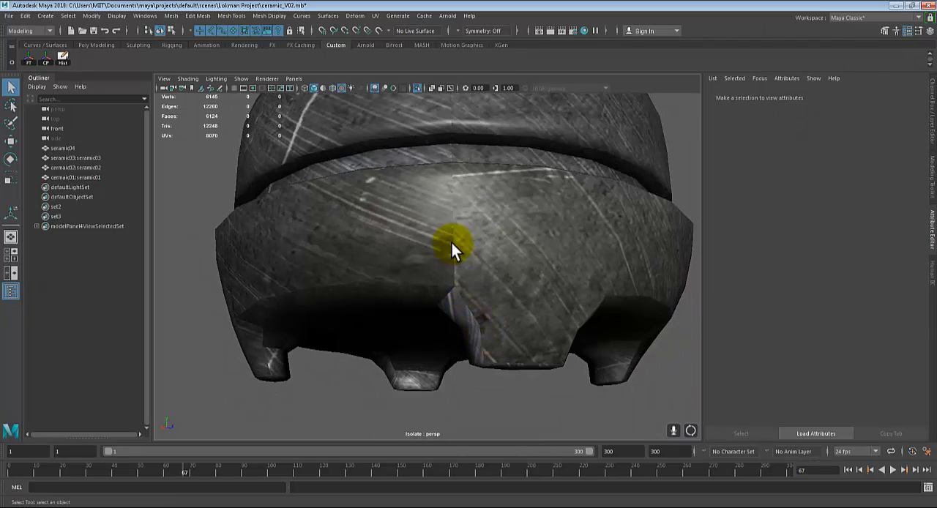
pyautogui.keyDown('alt'); pyautogui.moveTo(640, 262); pyautogui.dragTo(517, 315); pyautogui.keyUp('alt')
pyautogui.keyDown('alt'); pyautogui.moveTo(517, 315); pyautogui.dragTo(567, 427, button='middle'); pyautogui.keyUp('alt')
pyautogui.keyDown('alt'); pyautogui.moveTo(425, 212); pyautogui.dragTo(650, 288); pyautogui.keyUp('alt')
pyautogui.scroll(-6, 478, 303)
pyautogui.scroll(5, 549, 313)
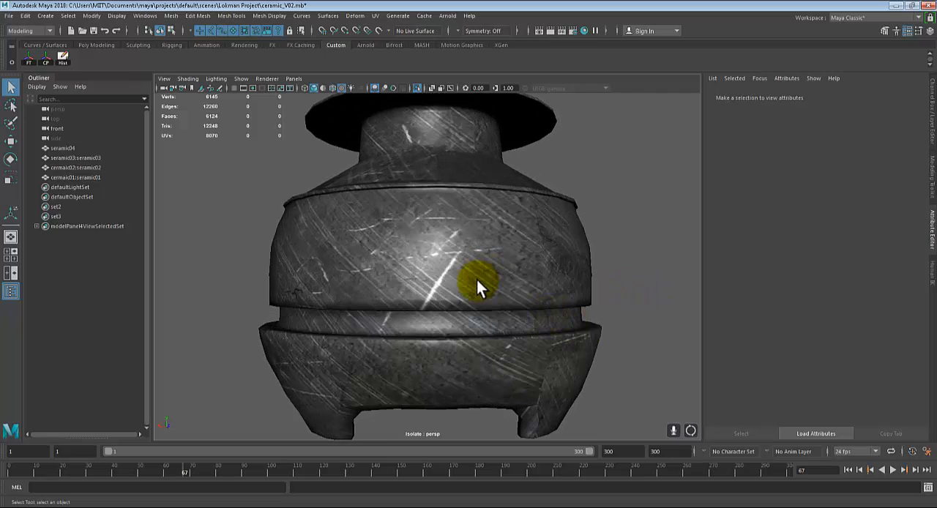
pyautogui.scroll(-3, 472, 286)
pyautogui.keyDown('alt'); pyautogui.moveTo(472, 286); pyautogui.dragTo(393, 311); pyautogui.keyUp('alt')
# Try a Best Plane UV projection on the ceramic pot, picking faces and vertices on its body to define the plane
pyautogui.click(407, 231)
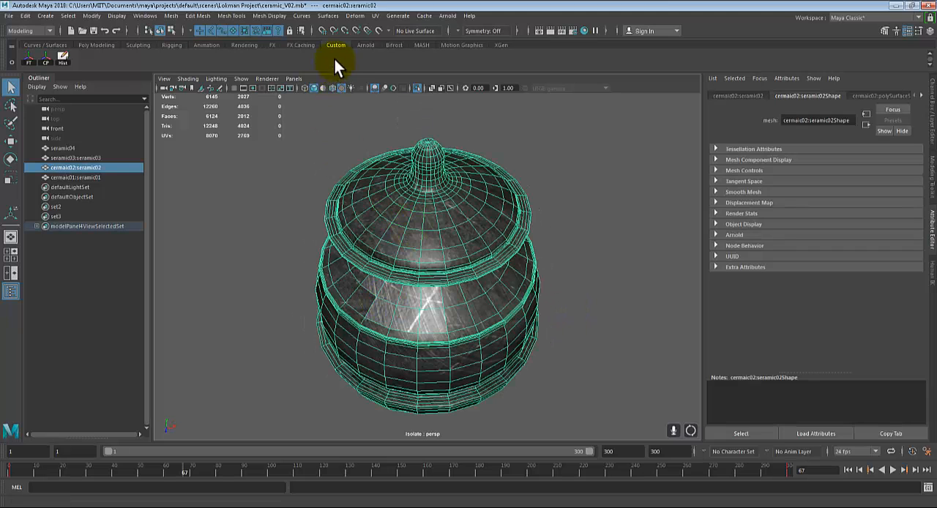
pyautogui.click(374, 16)
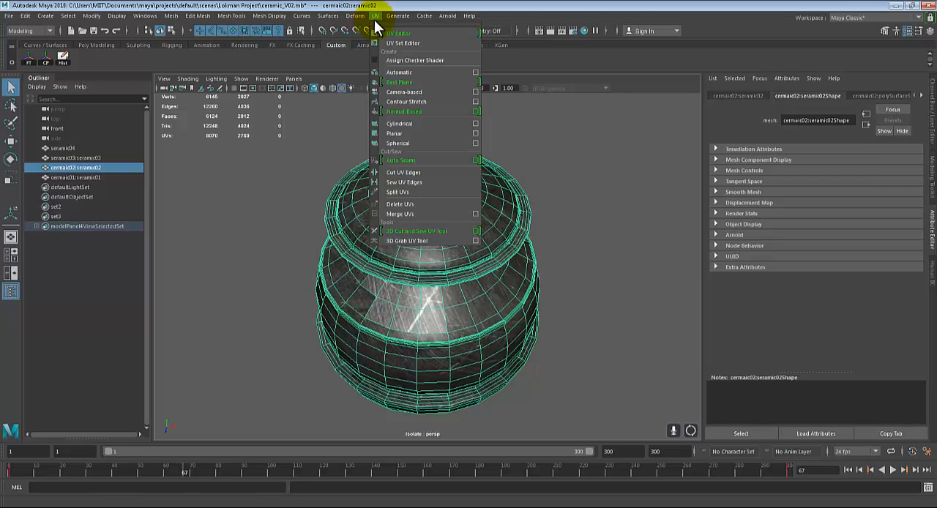
pyautogui.click(423, 83)
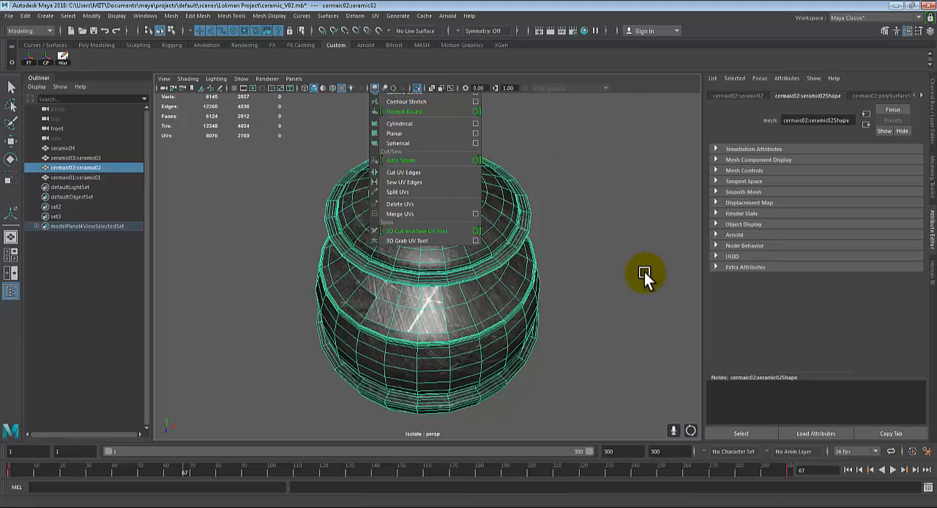
pyautogui.keyDown('alt'); pyautogui.moveTo(644, 272); pyautogui.dragTo(546, 304); pyautogui.keyUp('alt')
pyautogui.moveTo(384, 247); pyautogui.dragTo(415, 217, button='right')
pyautogui.keyDown('alt'); pyautogui.moveTo(565, 271); pyautogui.dragTo(630, 276); pyautogui.keyUp('alt')
pyautogui.click(455, 278)
pyautogui.moveTo(419, 222); pyautogui.dragTo(454, 192, button='right')
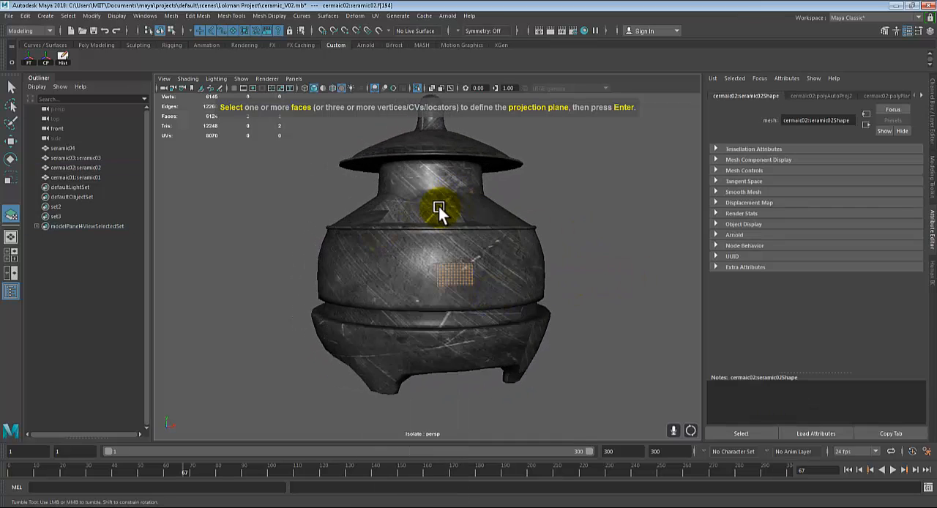
pyautogui.click(463, 221)
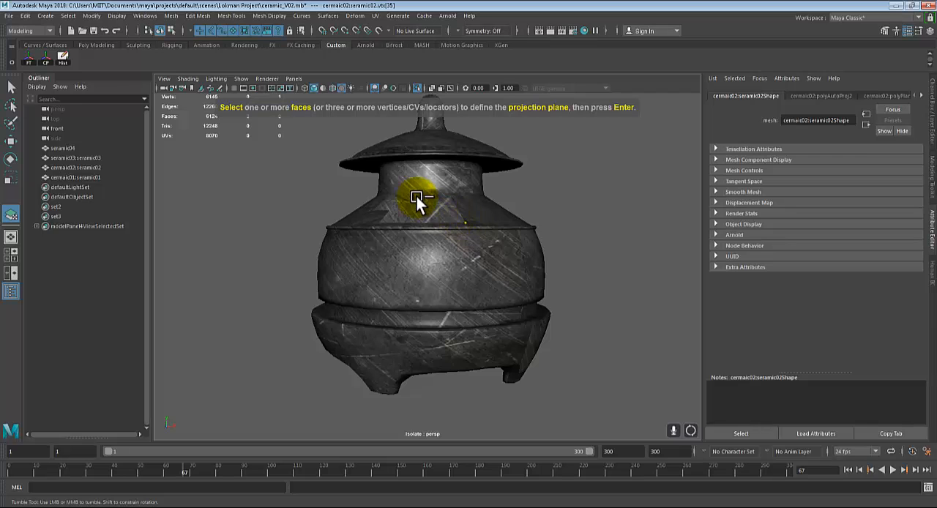
pyautogui.click(416, 197)
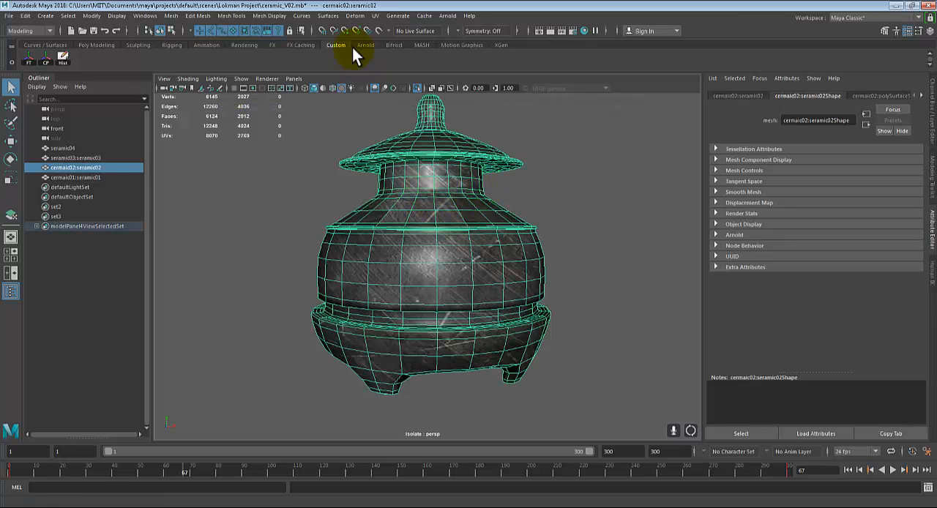
# Apply Cylindrical UV mapping to the ceramic pot and examine the iron texture around its body, lid and base
pyautogui.click(374, 16)
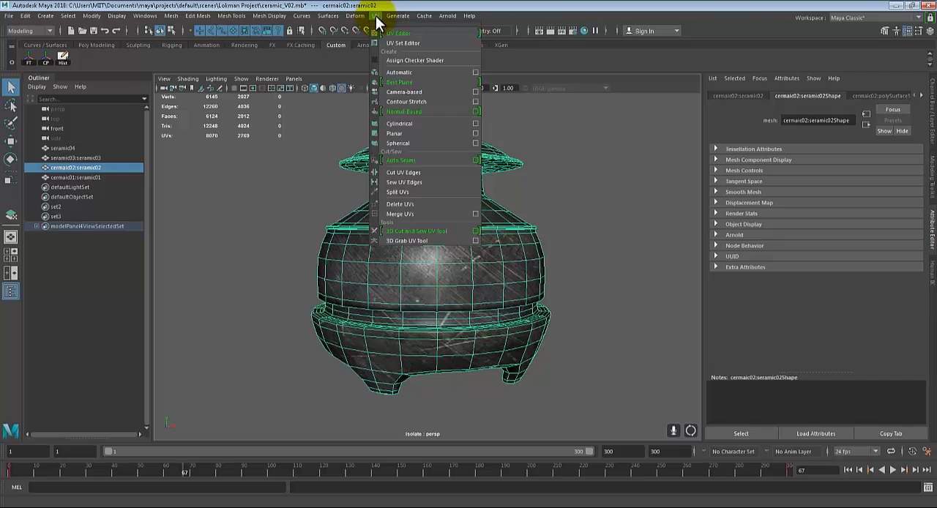
pyautogui.click(396, 124)
pyautogui.keyDown('alt'); pyautogui.moveTo(619, 232); pyautogui.dragTo(579, 242); pyautogui.keyUp('alt')
pyautogui.click(621, 260)
pyautogui.moveTo(413, 237); pyautogui.dragTo(449, 208, button='right')
pyautogui.click(544, 224)
pyautogui.keyDown('alt'); pyautogui.moveTo(606, 274); pyautogui.dragTo(313, 283); pyautogui.keyUp('alt')
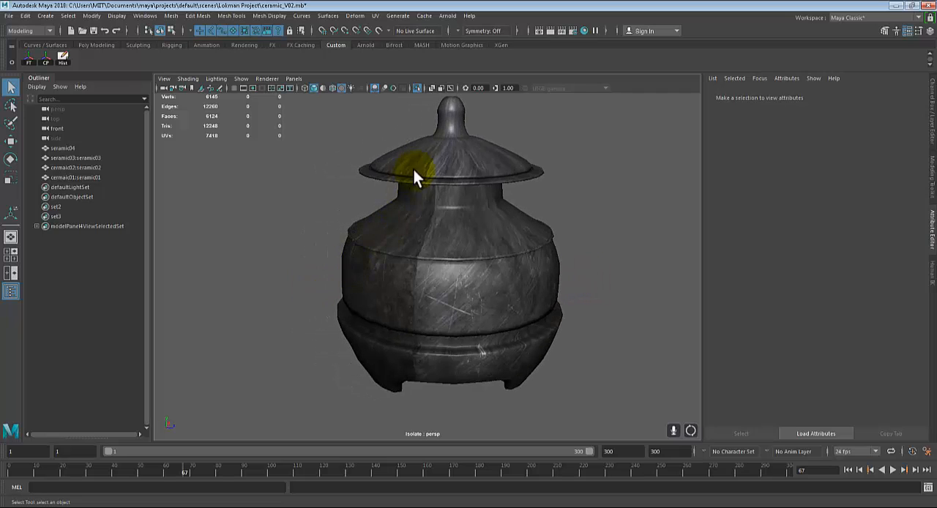
pyautogui.keyDown('alt'); pyautogui.moveTo(457, 256); pyautogui.dragTo(476, 223); pyautogui.keyUp('alt')
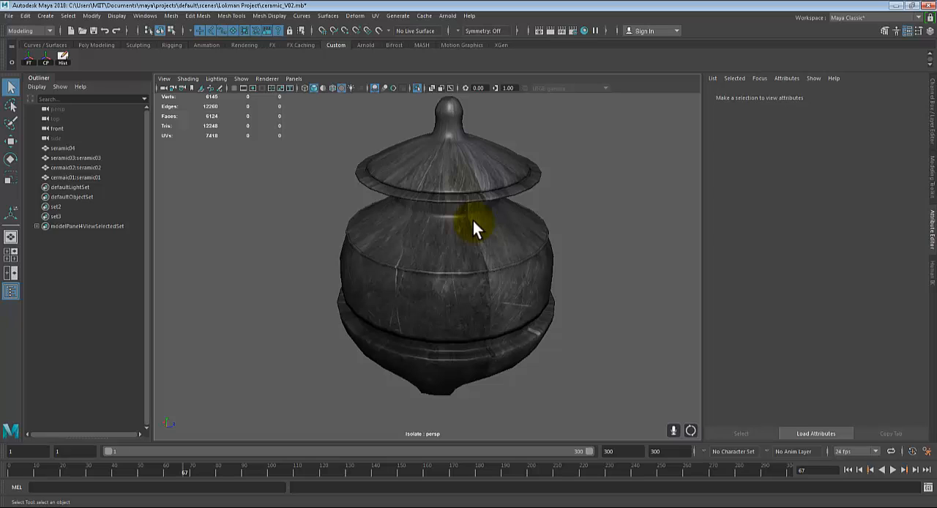
pyautogui.keyDown('alt'); pyautogui.moveTo(473, 221); pyautogui.dragTo(451, 174); pyautogui.keyUp('alt')
pyautogui.keyDown('alt'); pyautogui.moveTo(441, 307); pyautogui.dragTo(481, 183); pyautogui.keyUp('alt')
# Select the ceramic pot, apply Spherical UV mapping to it, and check the iron texture around the body
pyautogui.click(457, 248)
pyautogui.keyDown('alt'); pyautogui.moveTo(575, 302); pyautogui.dragTo(578, 337); pyautogui.keyUp('alt')
pyautogui.click(324, 18)
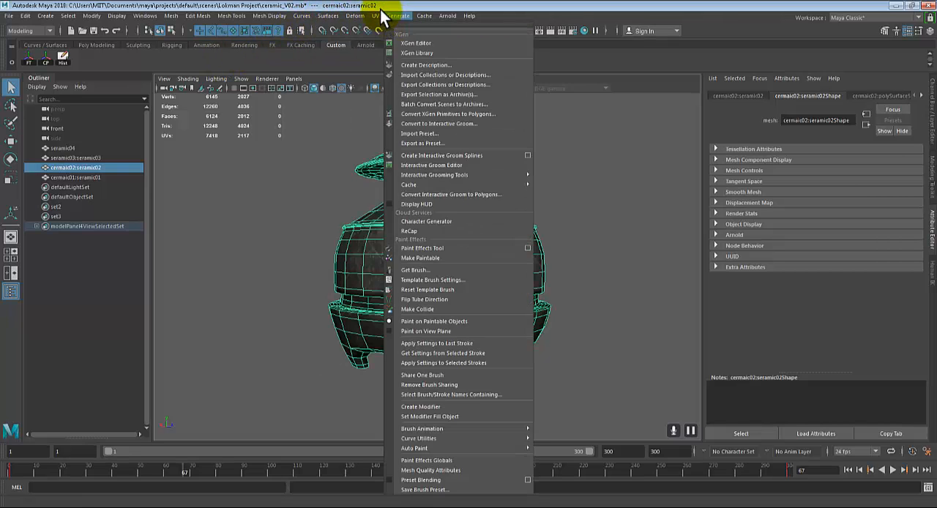
pyautogui.moveTo(379, 18)
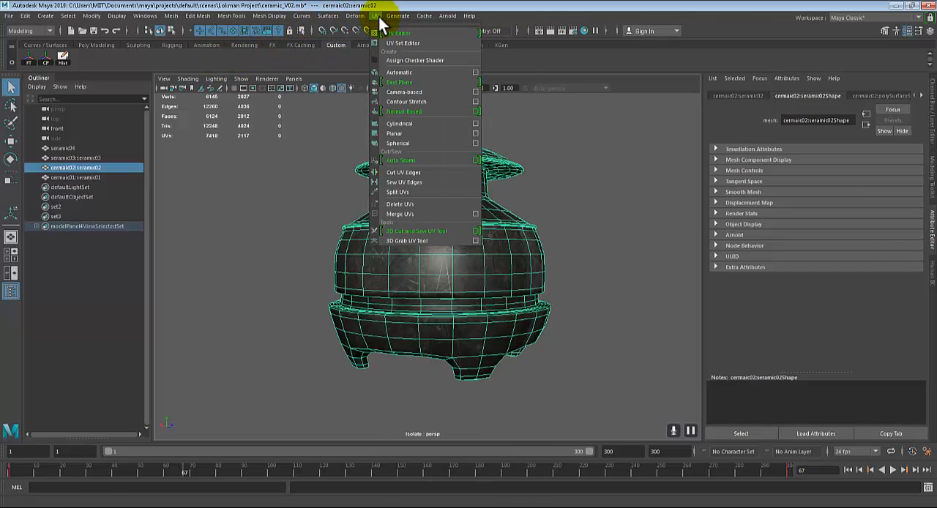
pyautogui.click(405, 143)
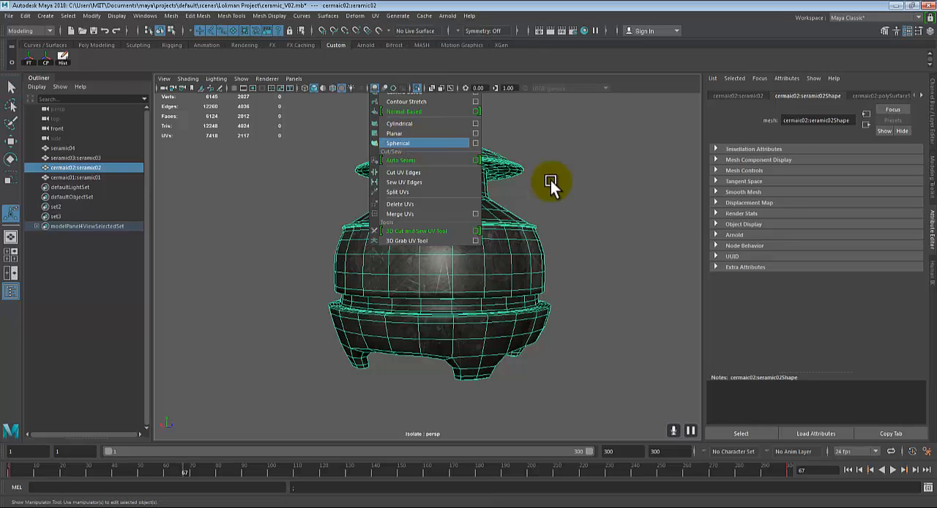
pyautogui.keyDown('alt'); pyautogui.moveTo(554, 182); pyautogui.dragTo(631, 265); pyautogui.keyUp('alt')
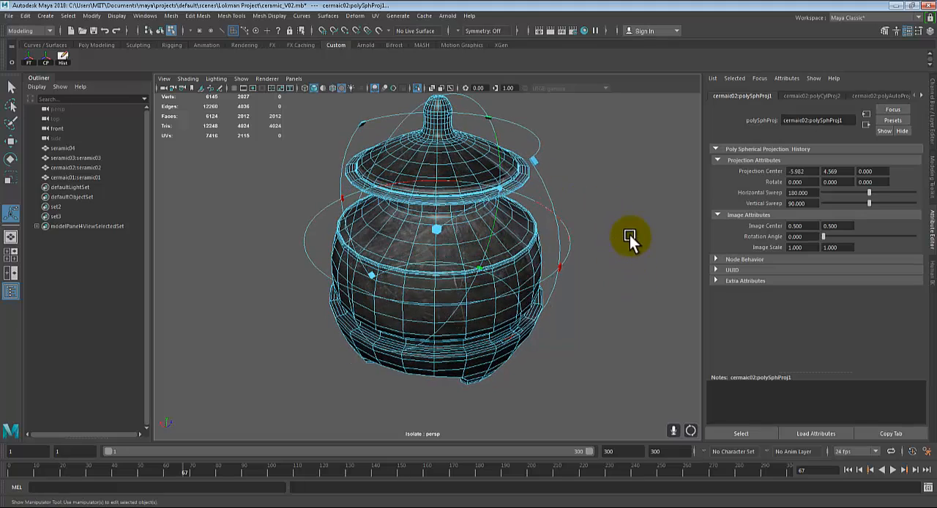
pyautogui.click(630, 235)
pyautogui.keyDown('alt'); pyautogui.moveTo(624, 310); pyautogui.dragTo(619, 227); pyautogui.keyUp('alt')
pyautogui.moveTo(398, 212); pyautogui.dragTo(444, 198, button='right')
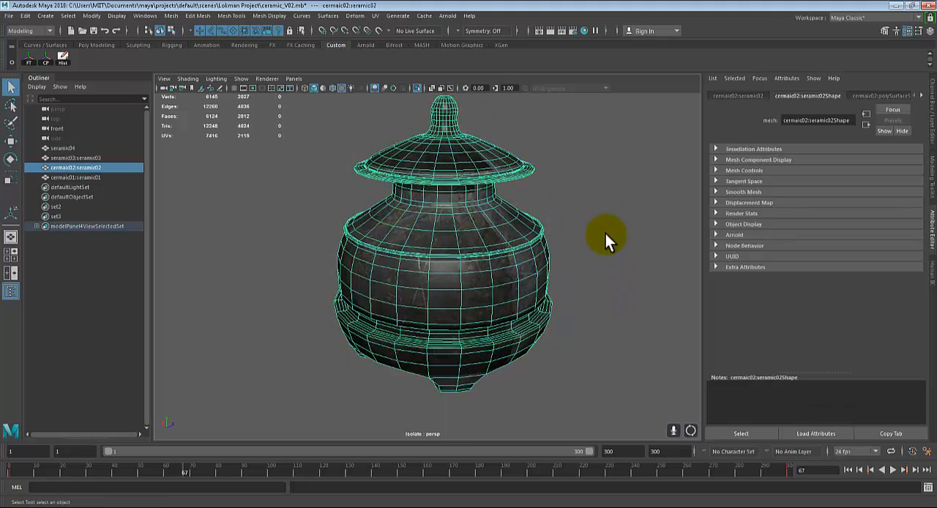
pyautogui.click(606, 234)
pyautogui.keyDown('alt'); pyautogui.moveTo(593, 290); pyautogui.dragTo(750, 293); pyautogui.keyUp('alt')
# Try Mirror U and Mirror V in the 2D placement of the pot's iron color texture, comparing the body seam with both turned off
pyautogui.click(413, 204)
pyautogui.moveTo(412, 201); pyautogui.dragTo(429, 444, button='right')
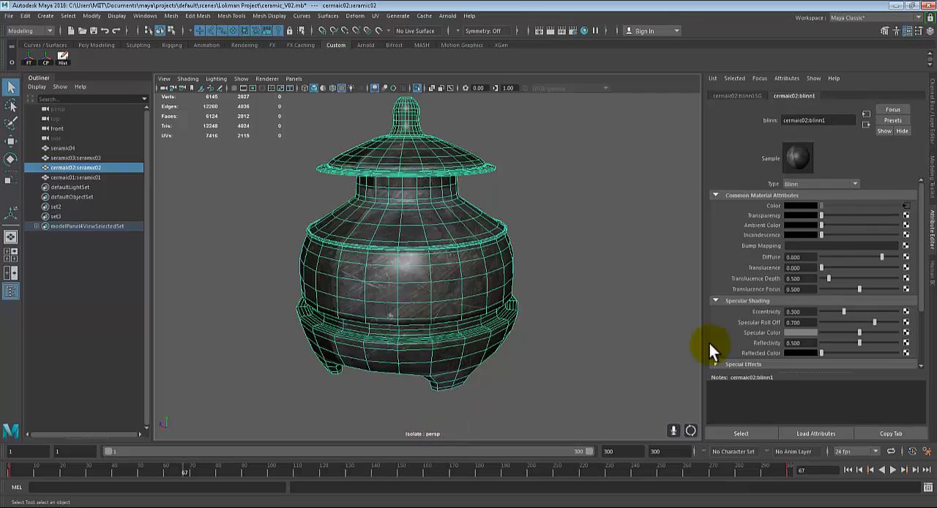
pyautogui.click(905, 205)
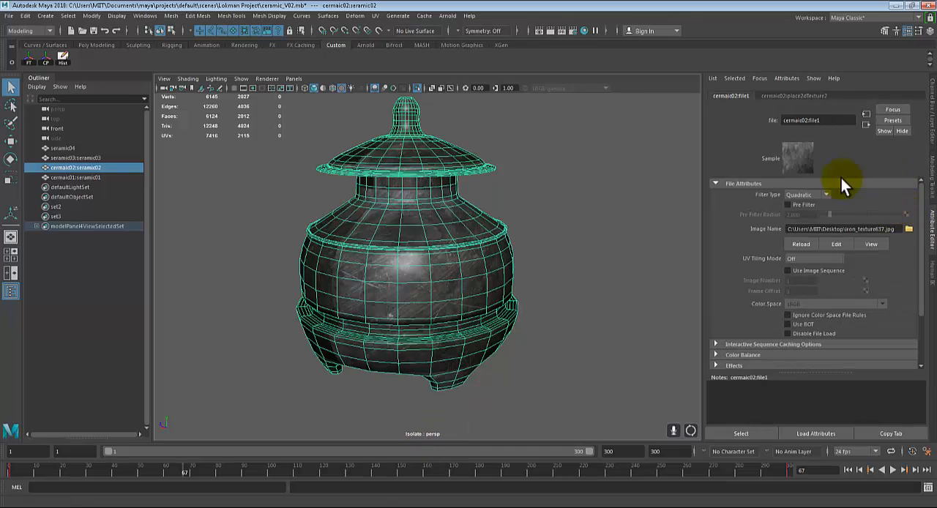
pyautogui.click(786, 96)
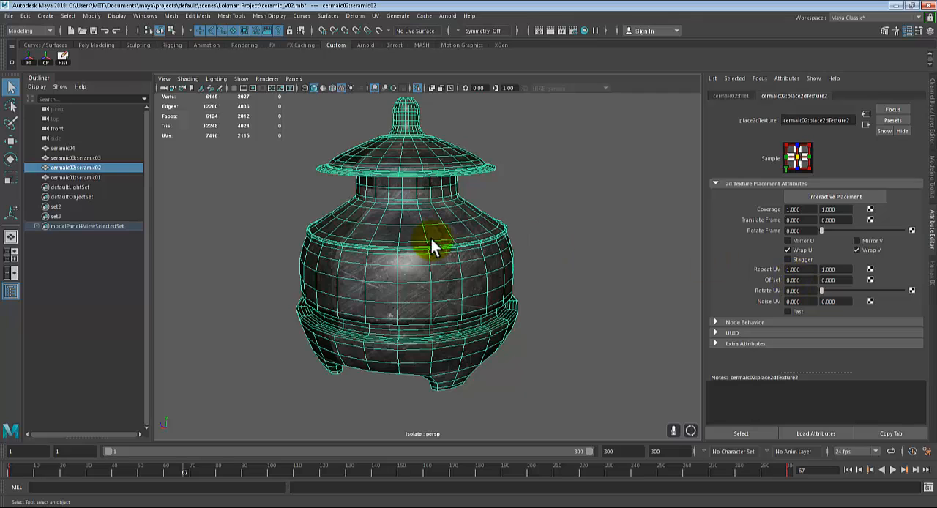
pyautogui.keyDown('alt'); pyautogui.moveTo(431, 239); pyautogui.dragTo(506, 246, button='right'); pyautogui.keyUp('alt')
pyautogui.keyDown('alt'); pyautogui.moveTo(506, 247); pyautogui.dragTo(560, 238); pyautogui.keyUp('alt')
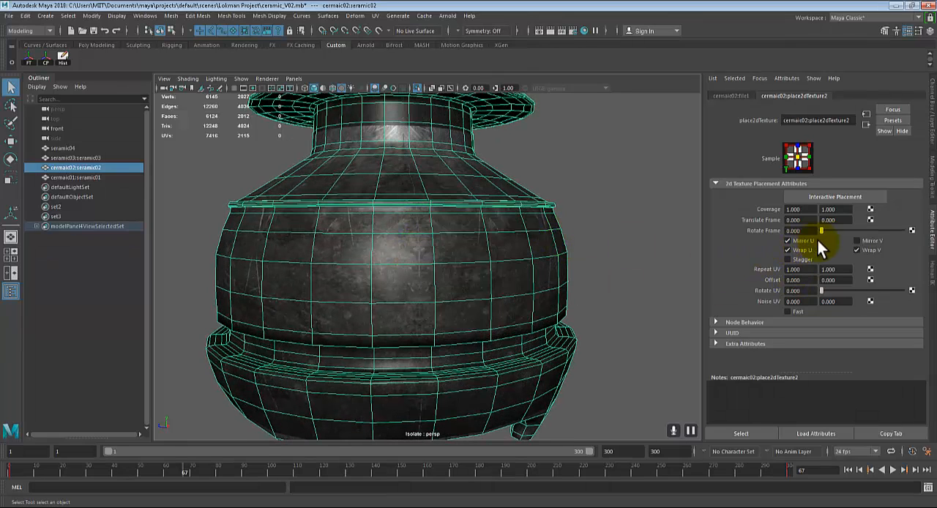
pyautogui.click(863, 241)
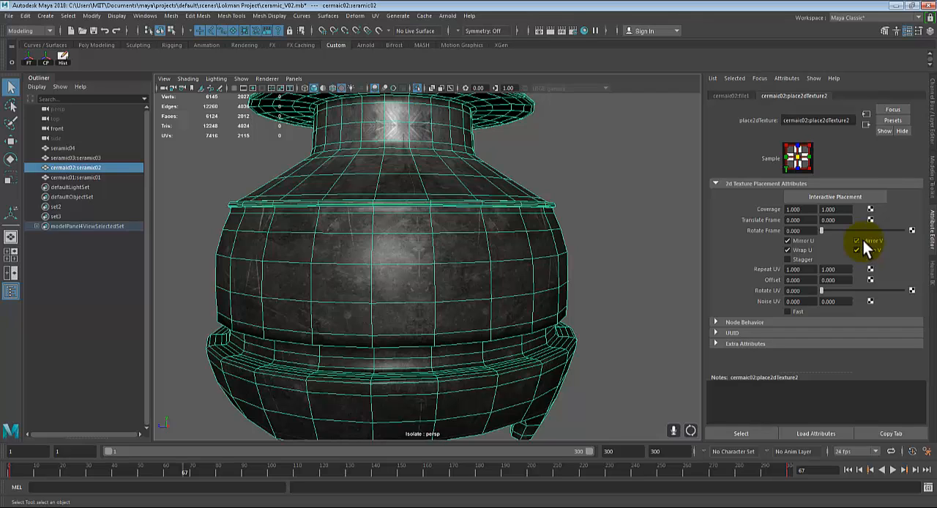
pyautogui.click(863, 241)
pyautogui.click(789, 241)
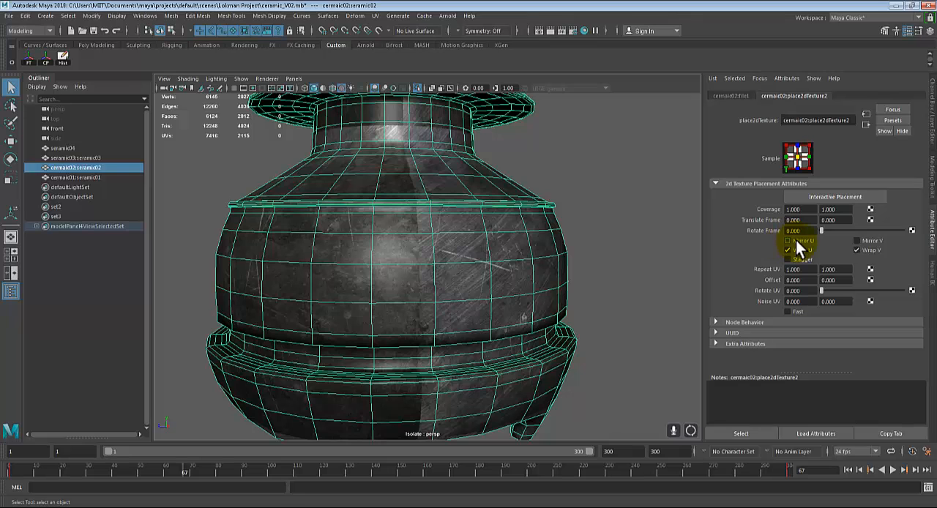
# Turn on both Mirror U and Mirror V in the 2D placement attributes of the pot's iron texture
pyautogui.click(664, 207)
pyautogui.keyDown('alt'); pyautogui.moveTo(501, 269); pyautogui.dragTo(402, 251); pyautogui.keyUp('alt')
pyautogui.click(402, 250)
pyautogui.moveTo(457, 217); pyautogui.dragTo(457, 459, button='right')
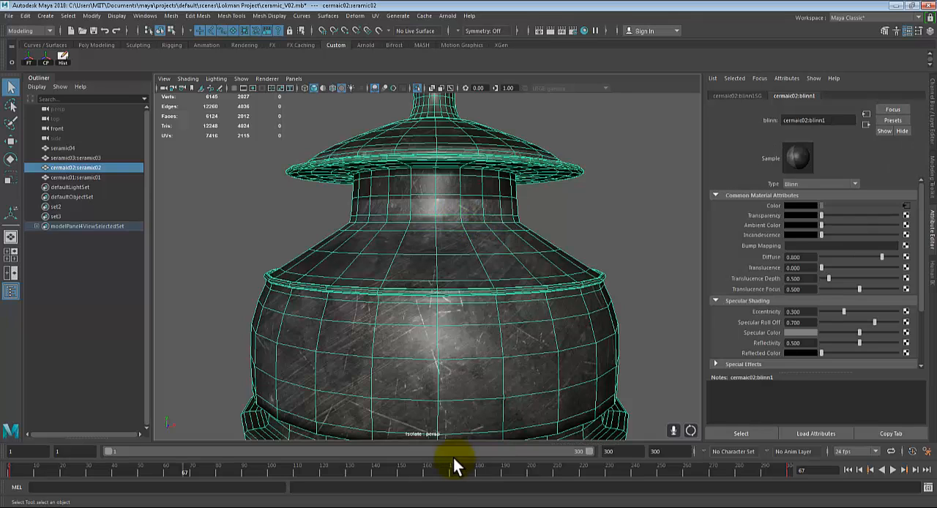
pyautogui.click(906, 207)
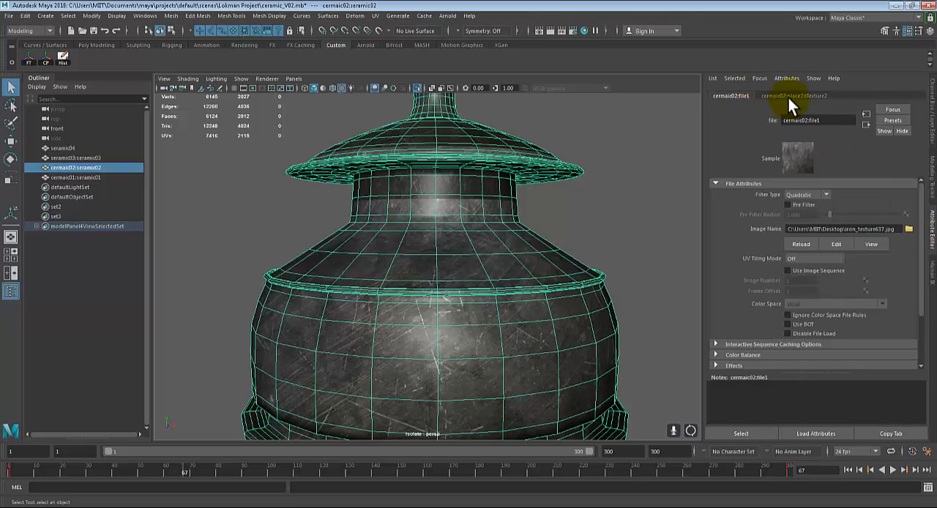
pyautogui.click(794, 96)
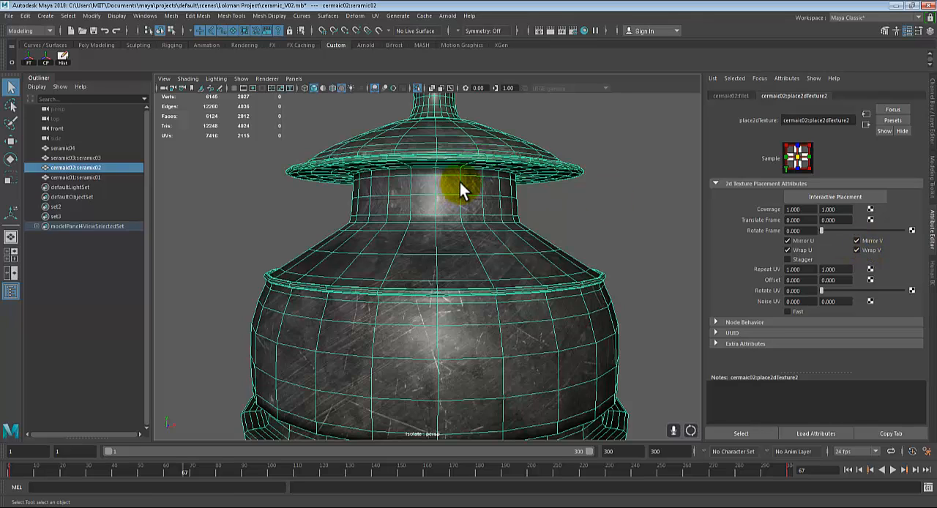
# Deselect the pot and examine the mirrored iron texture up close on the lid and its knob
pyautogui.click(621, 233)
pyautogui.keyDown('alt'); pyautogui.moveTo(620, 234); pyautogui.dragTo(332, 281); pyautogui.keyUp('alt')
pyautogui.scroll(-4, 332, 281)
pyautogui.keyDown('alt'); pyautogui.moveTo(402, 285); pyautogui.dragTo(698, 296); pyautogui.keyUp('alt')
pyautogui.scroll(6, 371, 268)
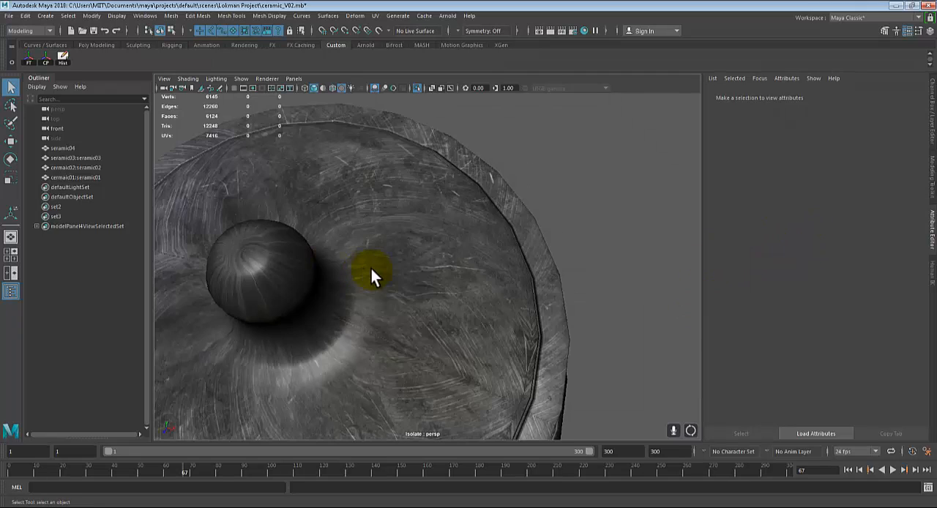
pyautogui.keyDown('alt'); pyautogui.moveTo(371, 268); pyautogui.dragTo(475, 266, button='middle'); pyautogui.keyUp('alt')
pyautogui.scroll(-3, 475, 266)
pyautogui.keyDown('alt'); pyautogui.moveTo(486, 266); pyautogui.dragTo(512, 217); pyautogui.keyUp('alt')
pyautogui.scroll(-4, 512, 217)
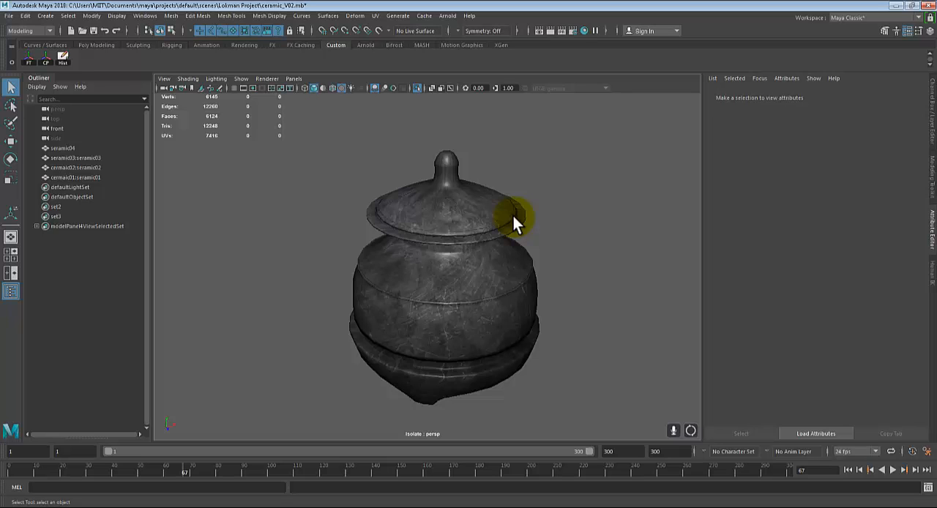
# Inspect the mirrored iron texture on the pot's neck, body and legs from several sides
pyautogui.scroll(2, 514, 216)
pyautogui.keyDown('alt'); pyautogui.moveTo(523, 266); pyautogui.dragTo(507, 261); pyautogui.keyUp('alt')
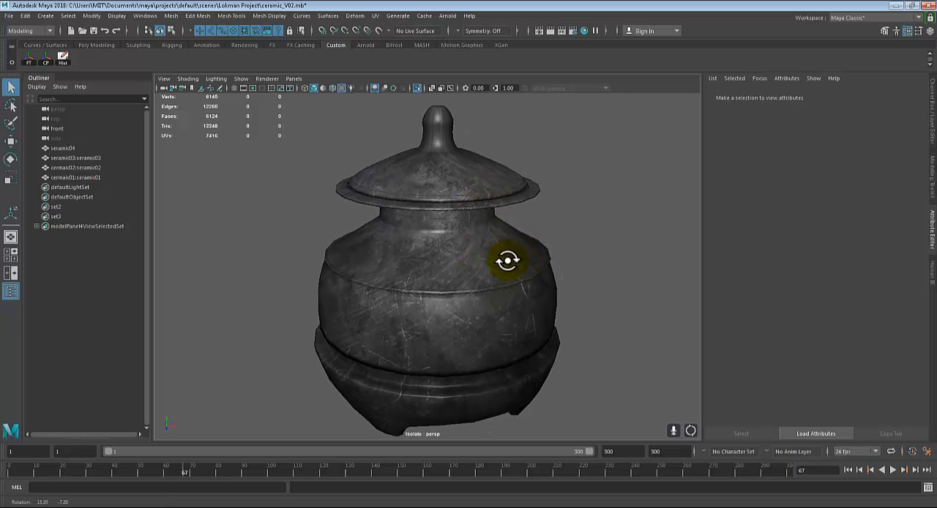
pyautogui.scroll(-2, 561, 312)
pyautogui.keyDown('alt'); pyautogui.moveTo(556, 314); pyautogui.dragTo(464, 296); pyautogui.keyUp('alt')
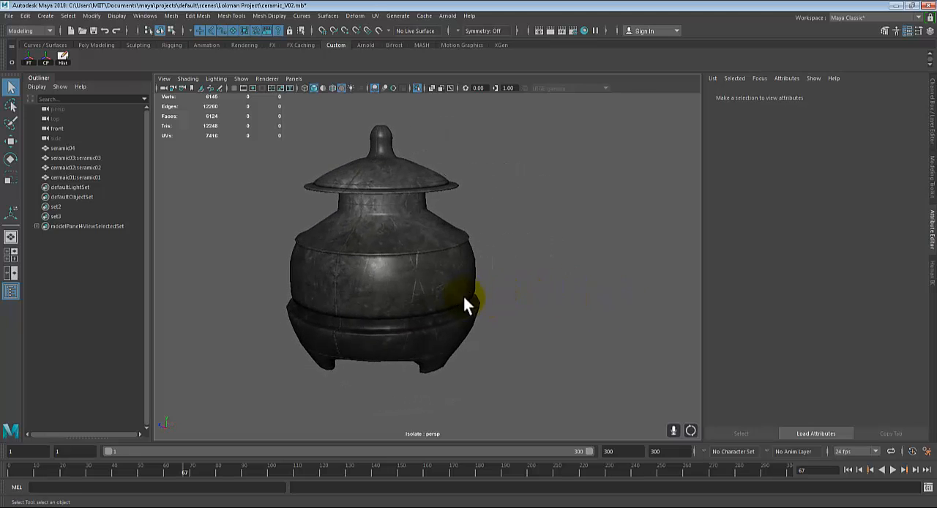
pyautogui.click(466, 303)
pyautogui.click(601, 278)
pyautogui.click(448, 284)
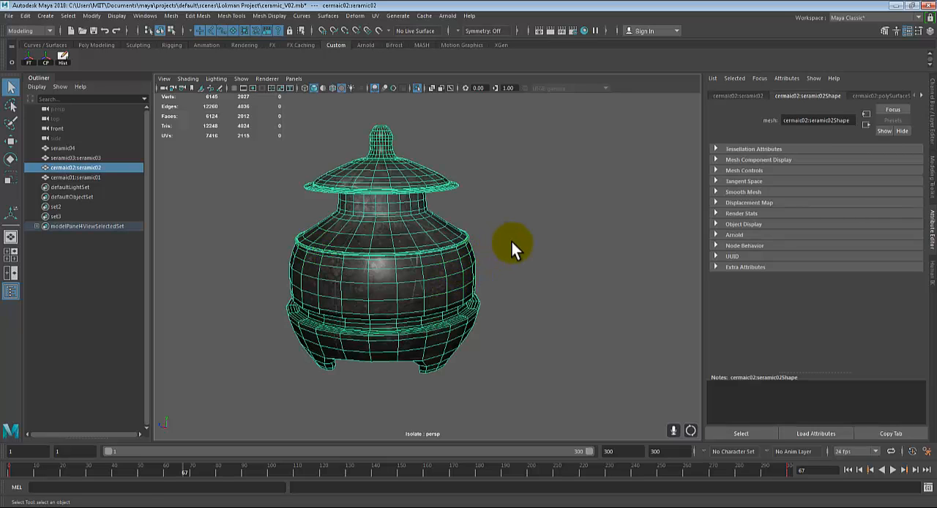
pyautogui.keyDown('alt'); pyautogui.moveTo(512, 242); pyautogui.dragTo(529, 245, button='middle'); pyautogui.keyUp('alt')
pyautogui.click(532, 269)
pyautogui.scroll(-2, 532, 269)
pyautogui.keyDown('alt'); pyautogui.moveTo(532, 269); pyautogui.dragTo(671, 274); pyautogui.keyUp('alt')
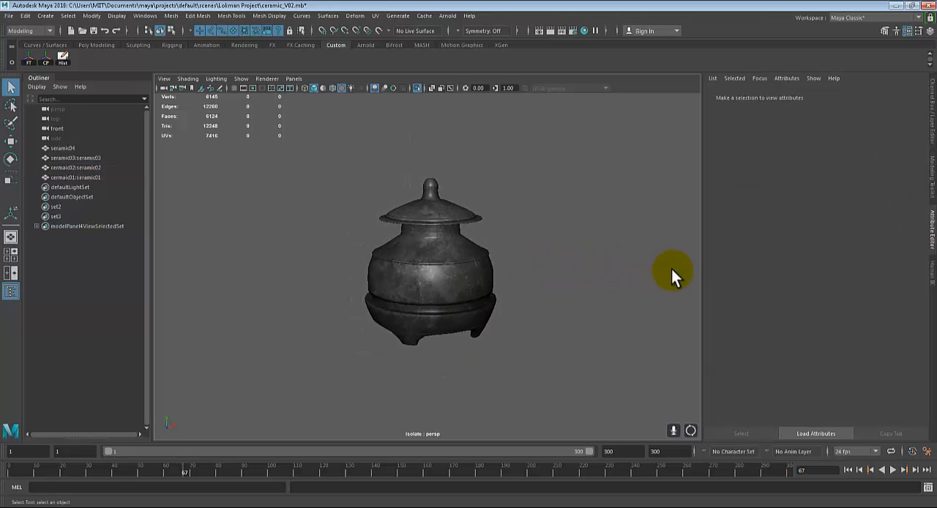
pyautogui.scroll(3, 630, 282)
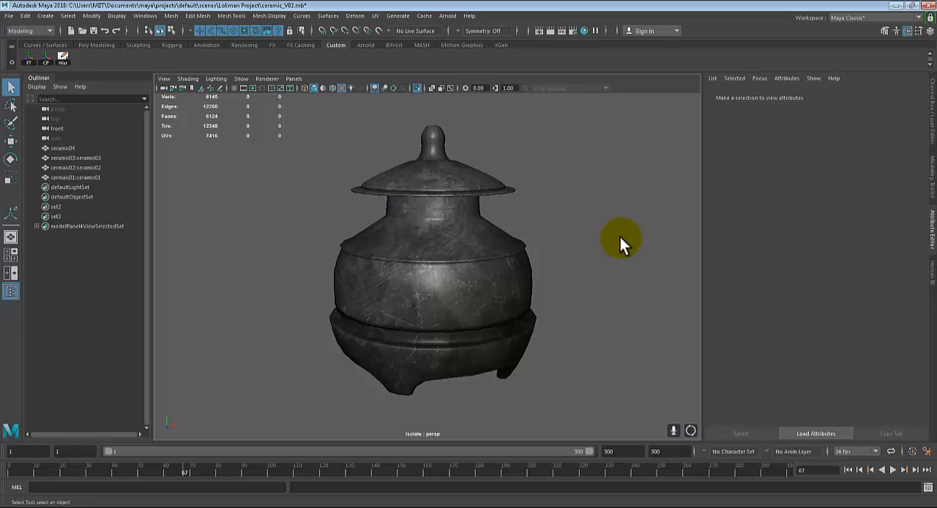
pyautogui.click(453, 272)
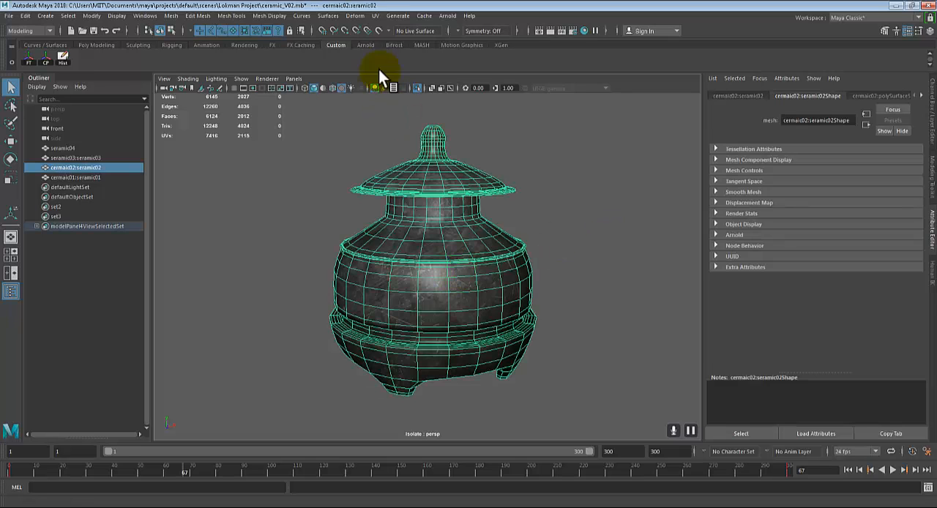
pyautogui.click(375, 16)
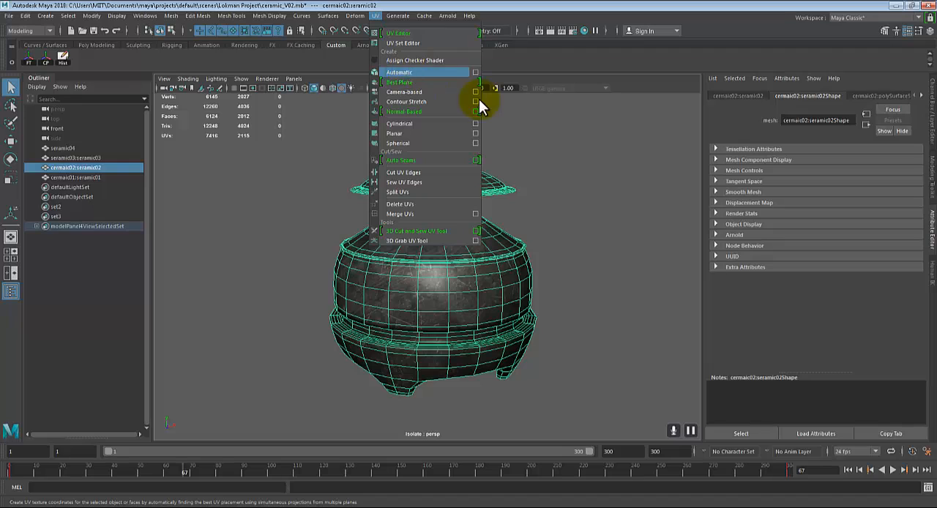
pyautogui.click(569, 228)
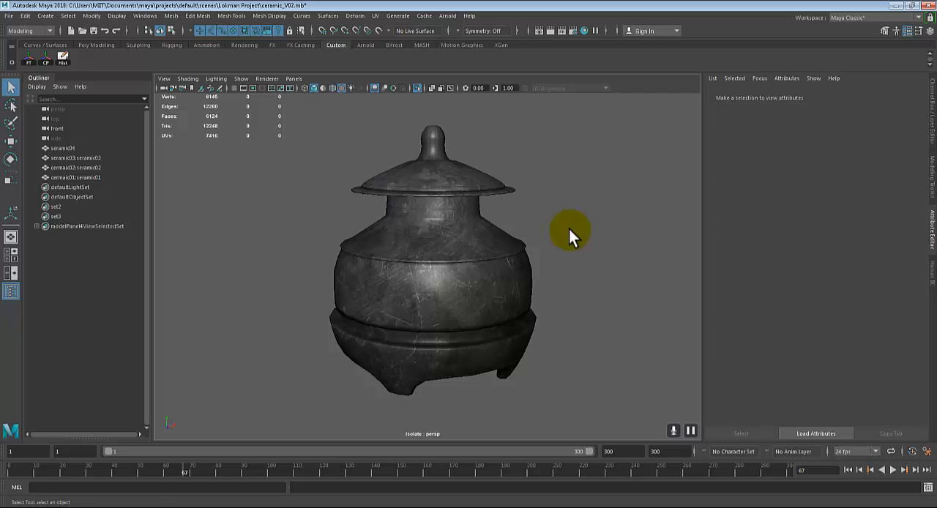
pyautogui.keyDown('alt'); pyautogui.moveTo(569, 230); pyautogui.dragTo(590, 229); pyautogui.keyUp('alt')
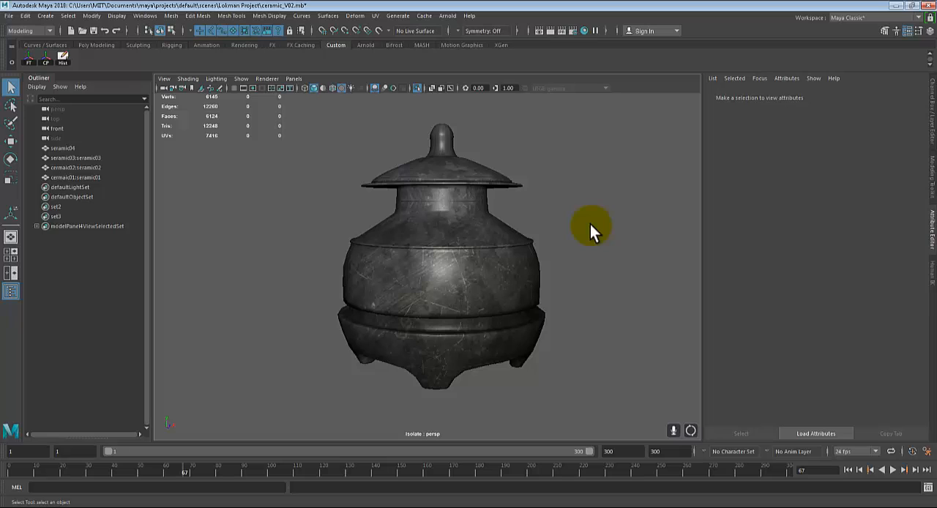